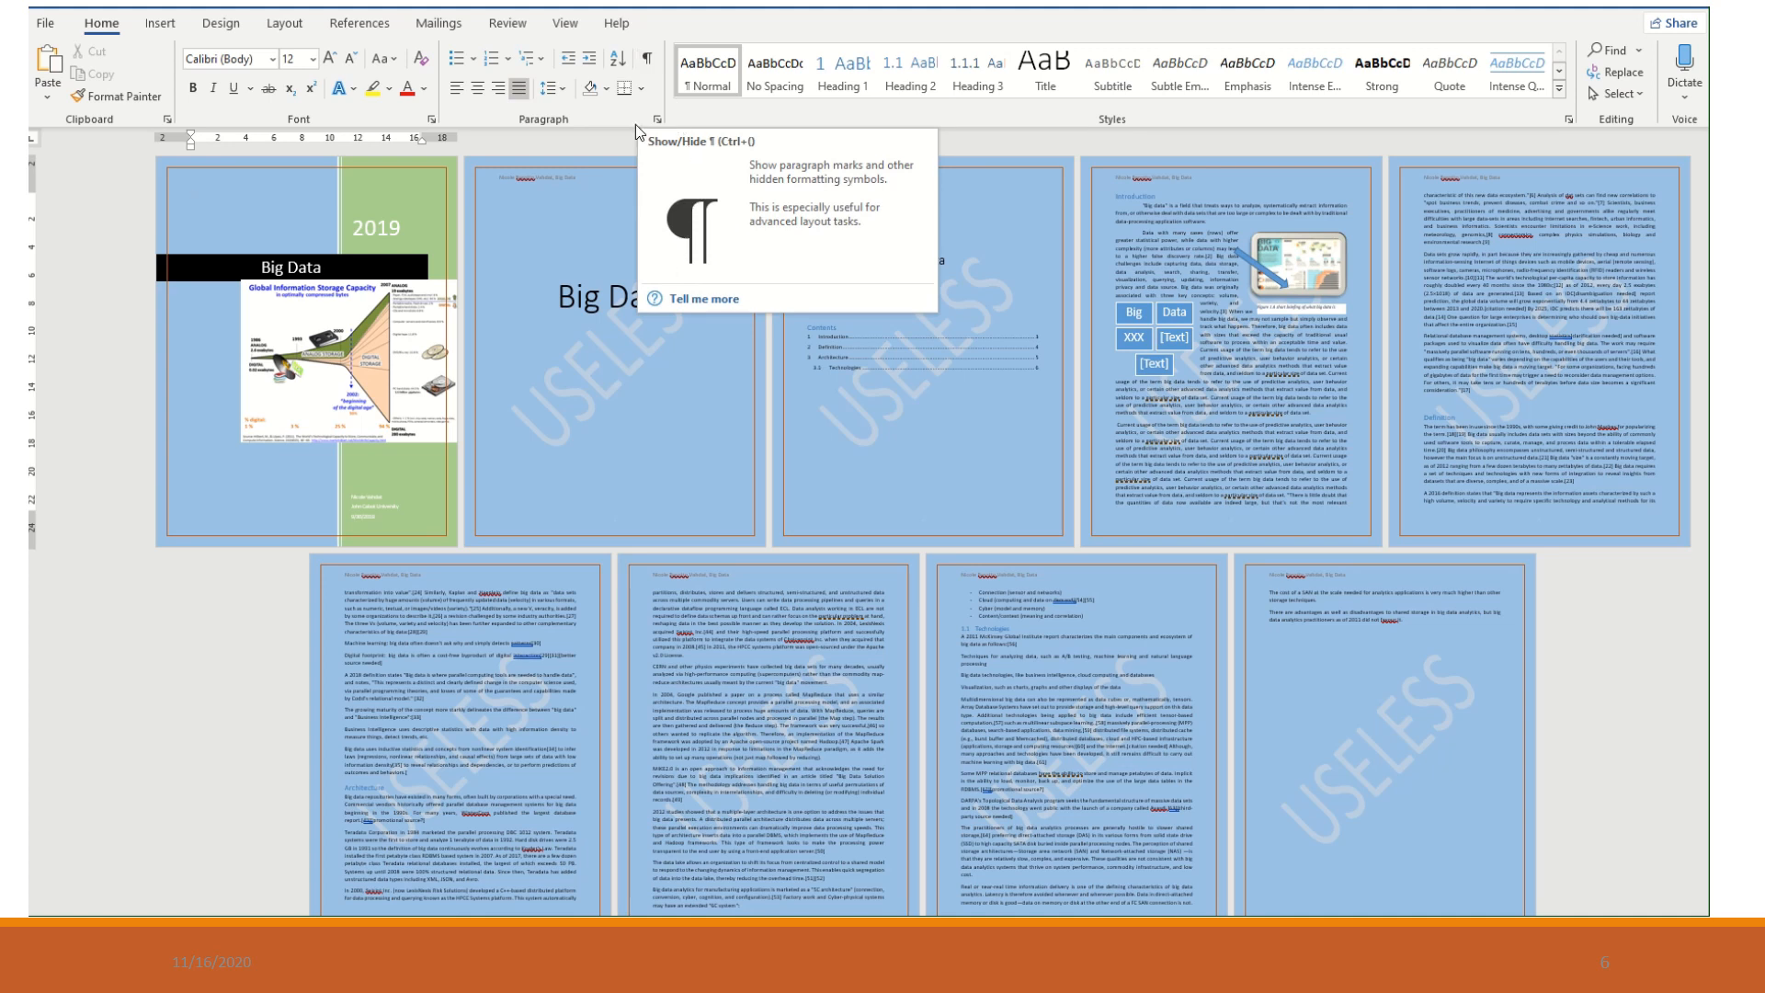
- Display the formatting marks and insert a Next Page section break just before the Definition heading
left_click(642, 60)
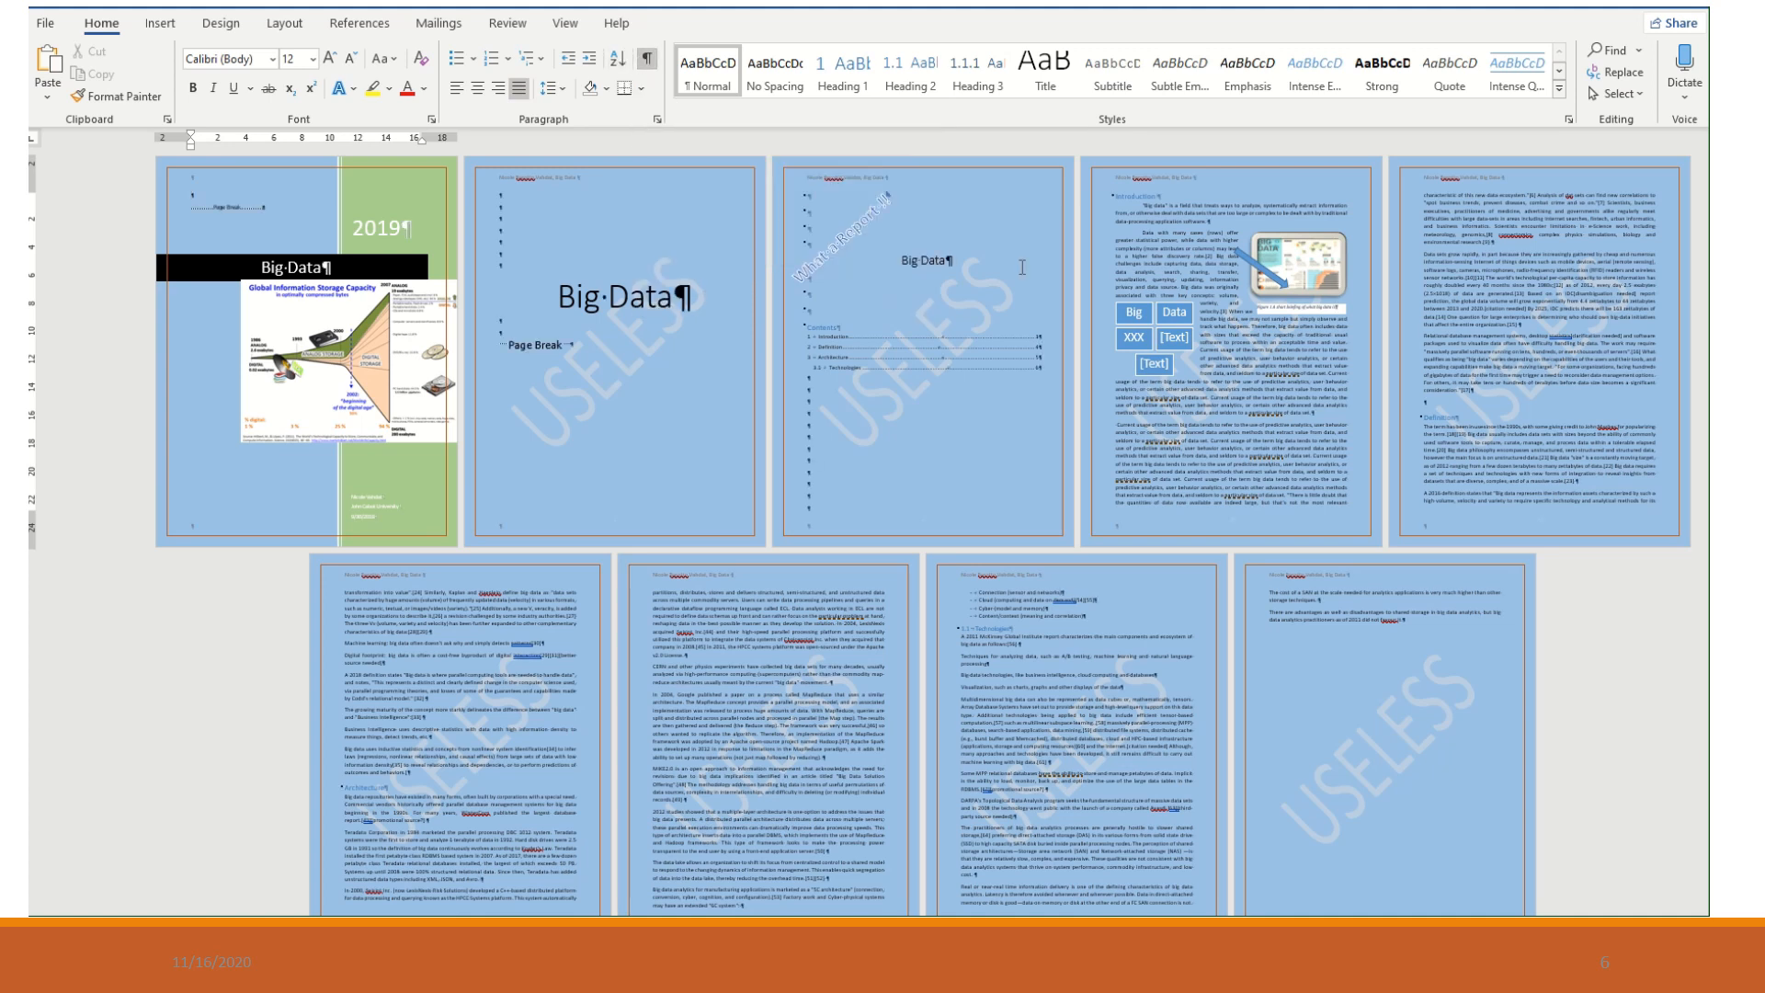
left_click(1439, 402)
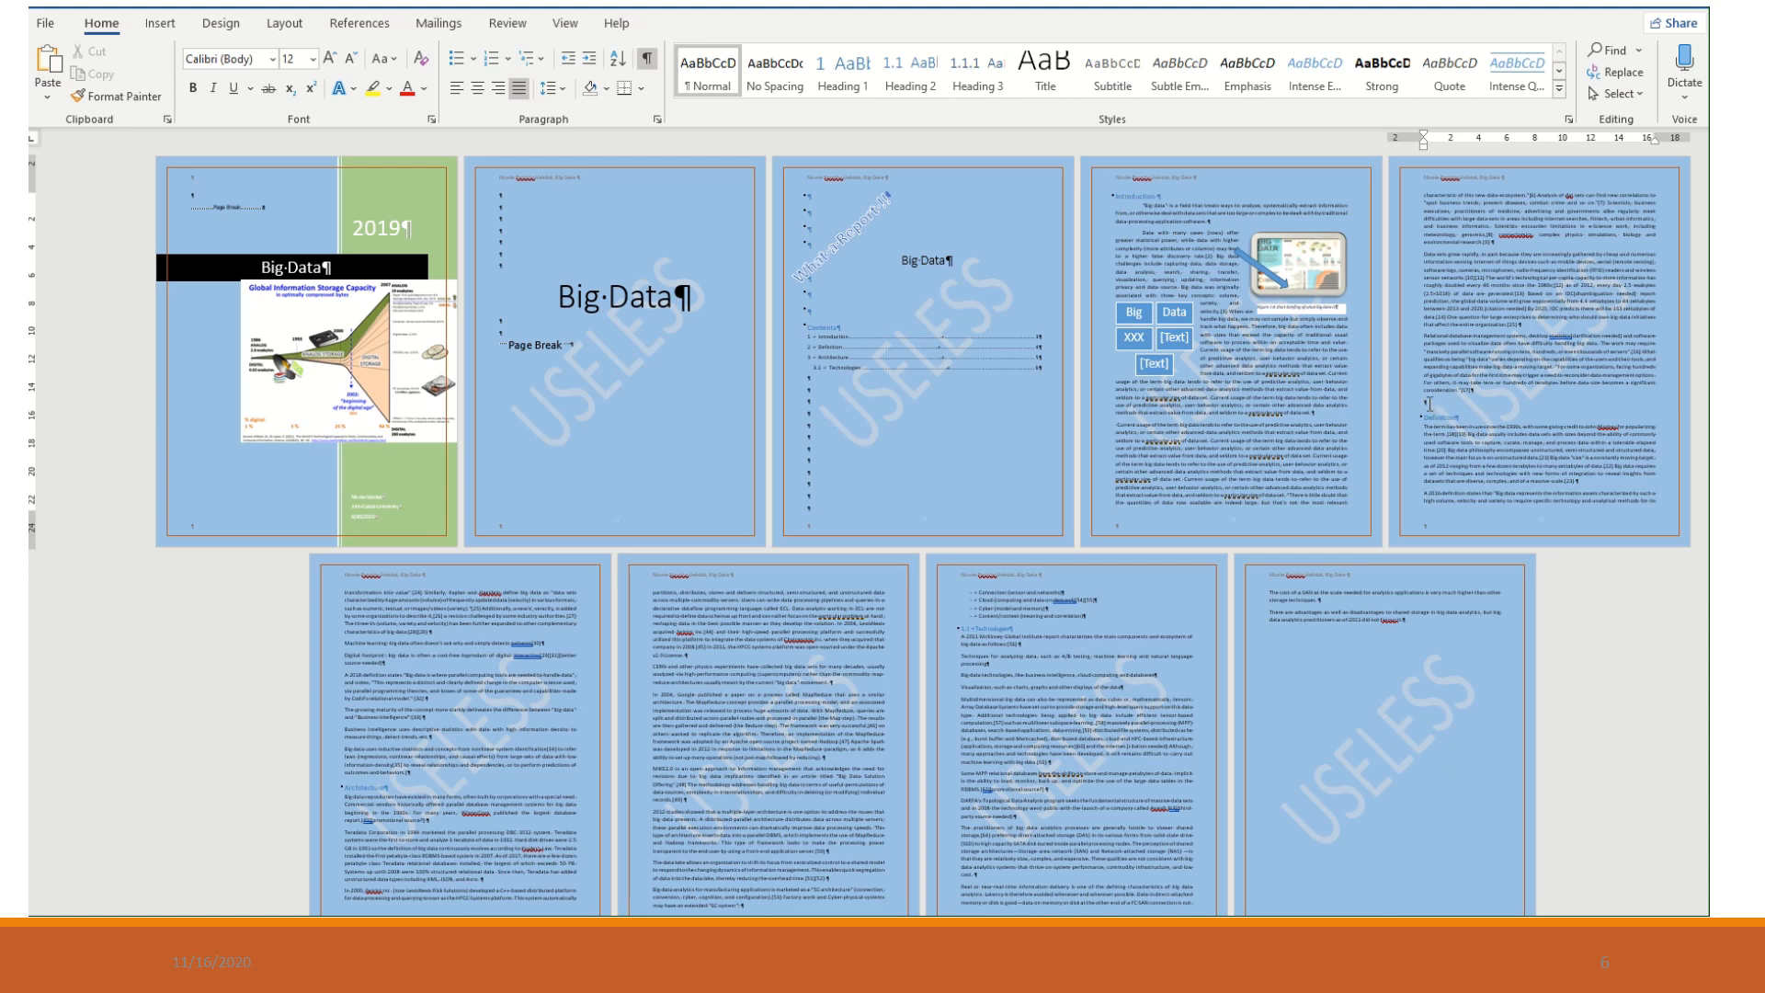
left_click(284, 23)
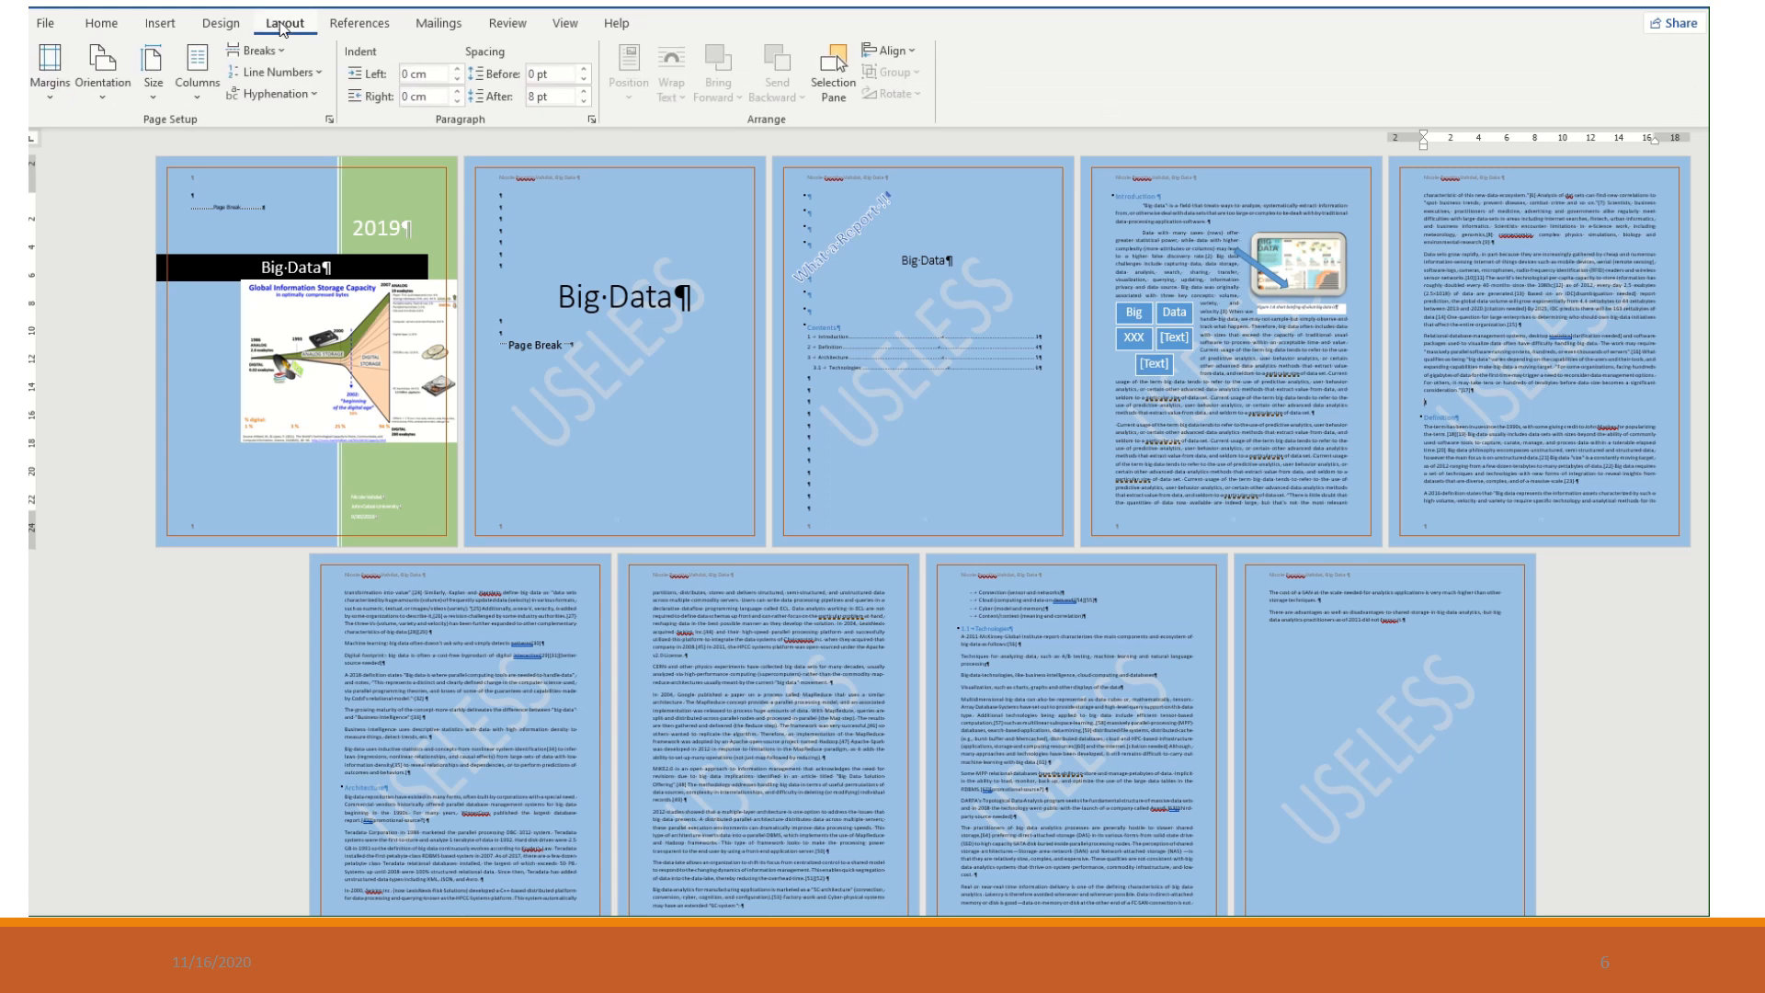
left_click(272, 53)
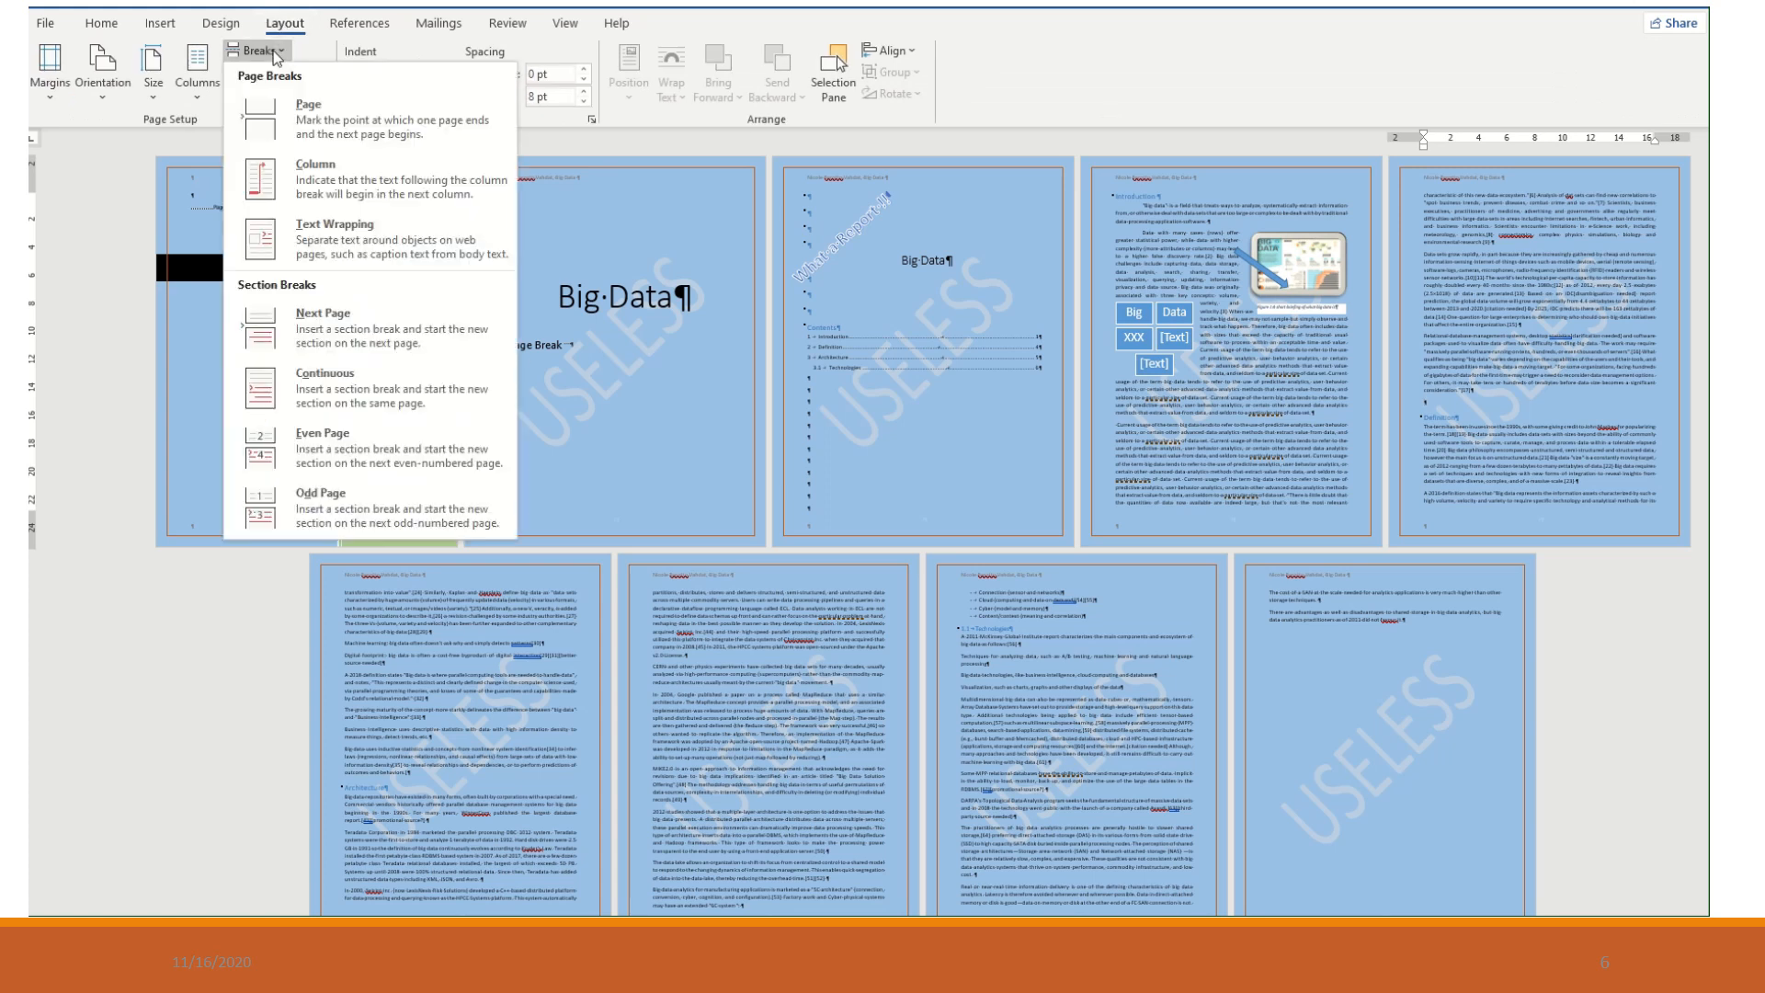
left_click(336, 329)
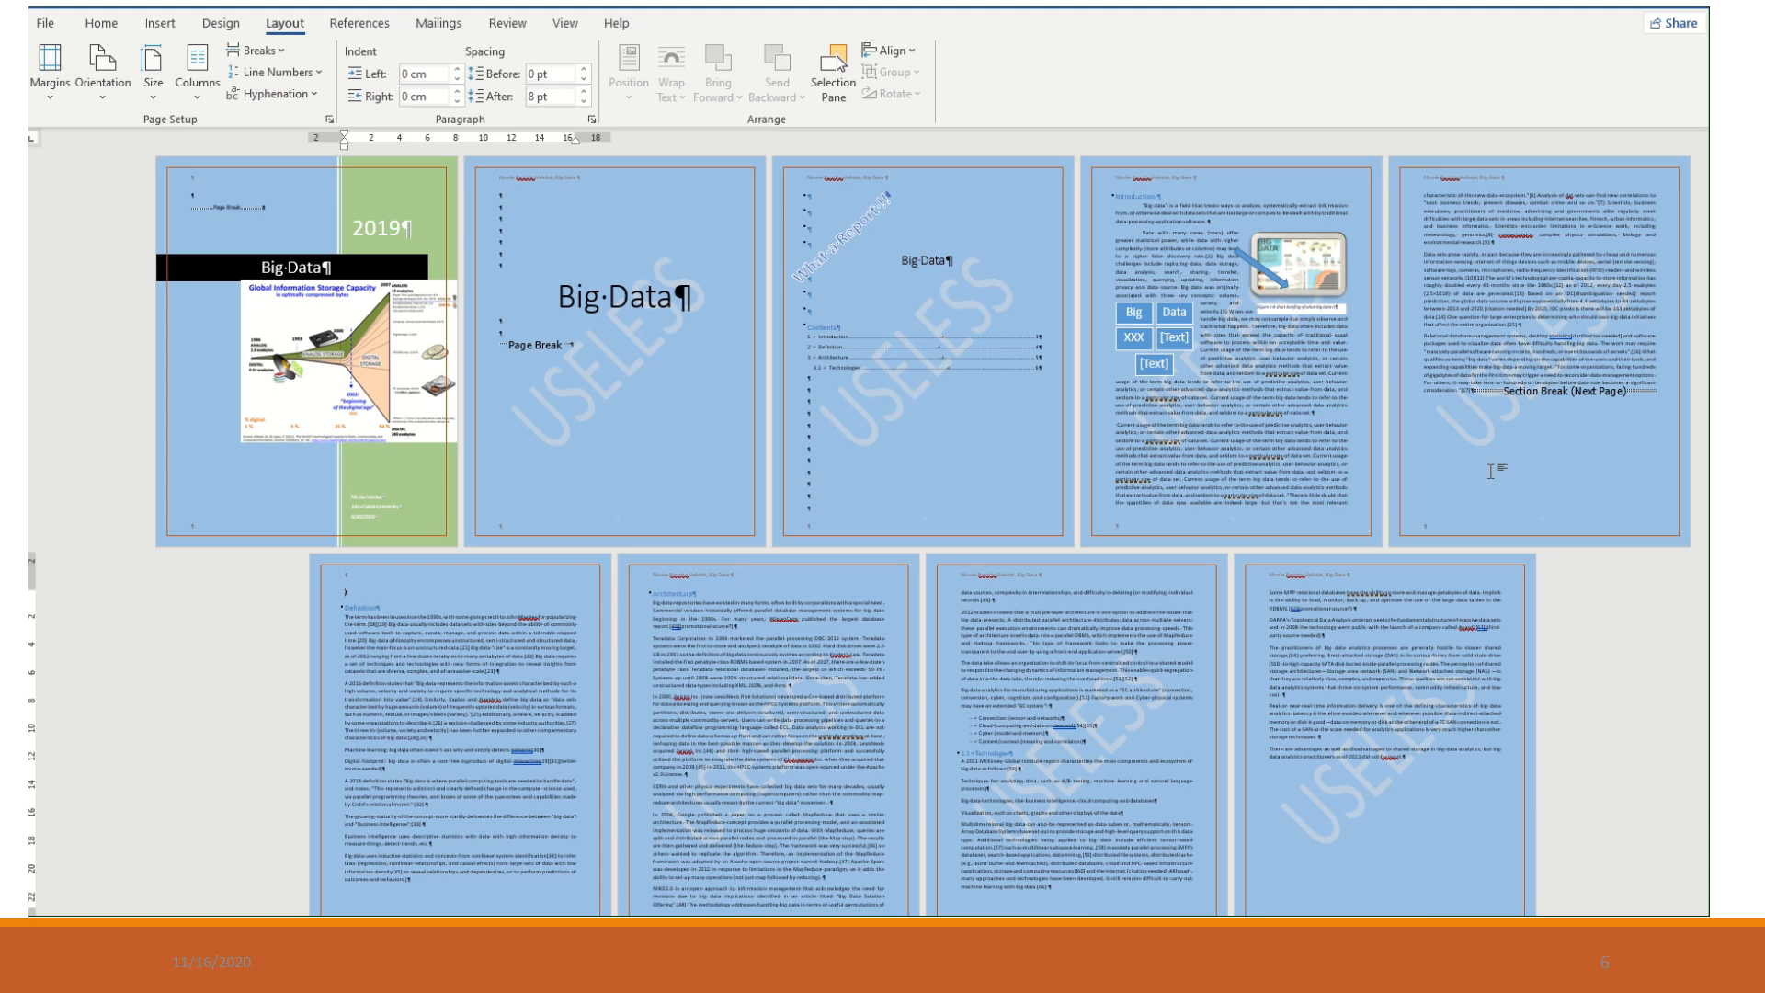
- Set the section that starts with the Definition heading to landscape orientation
left_click(651, 596)
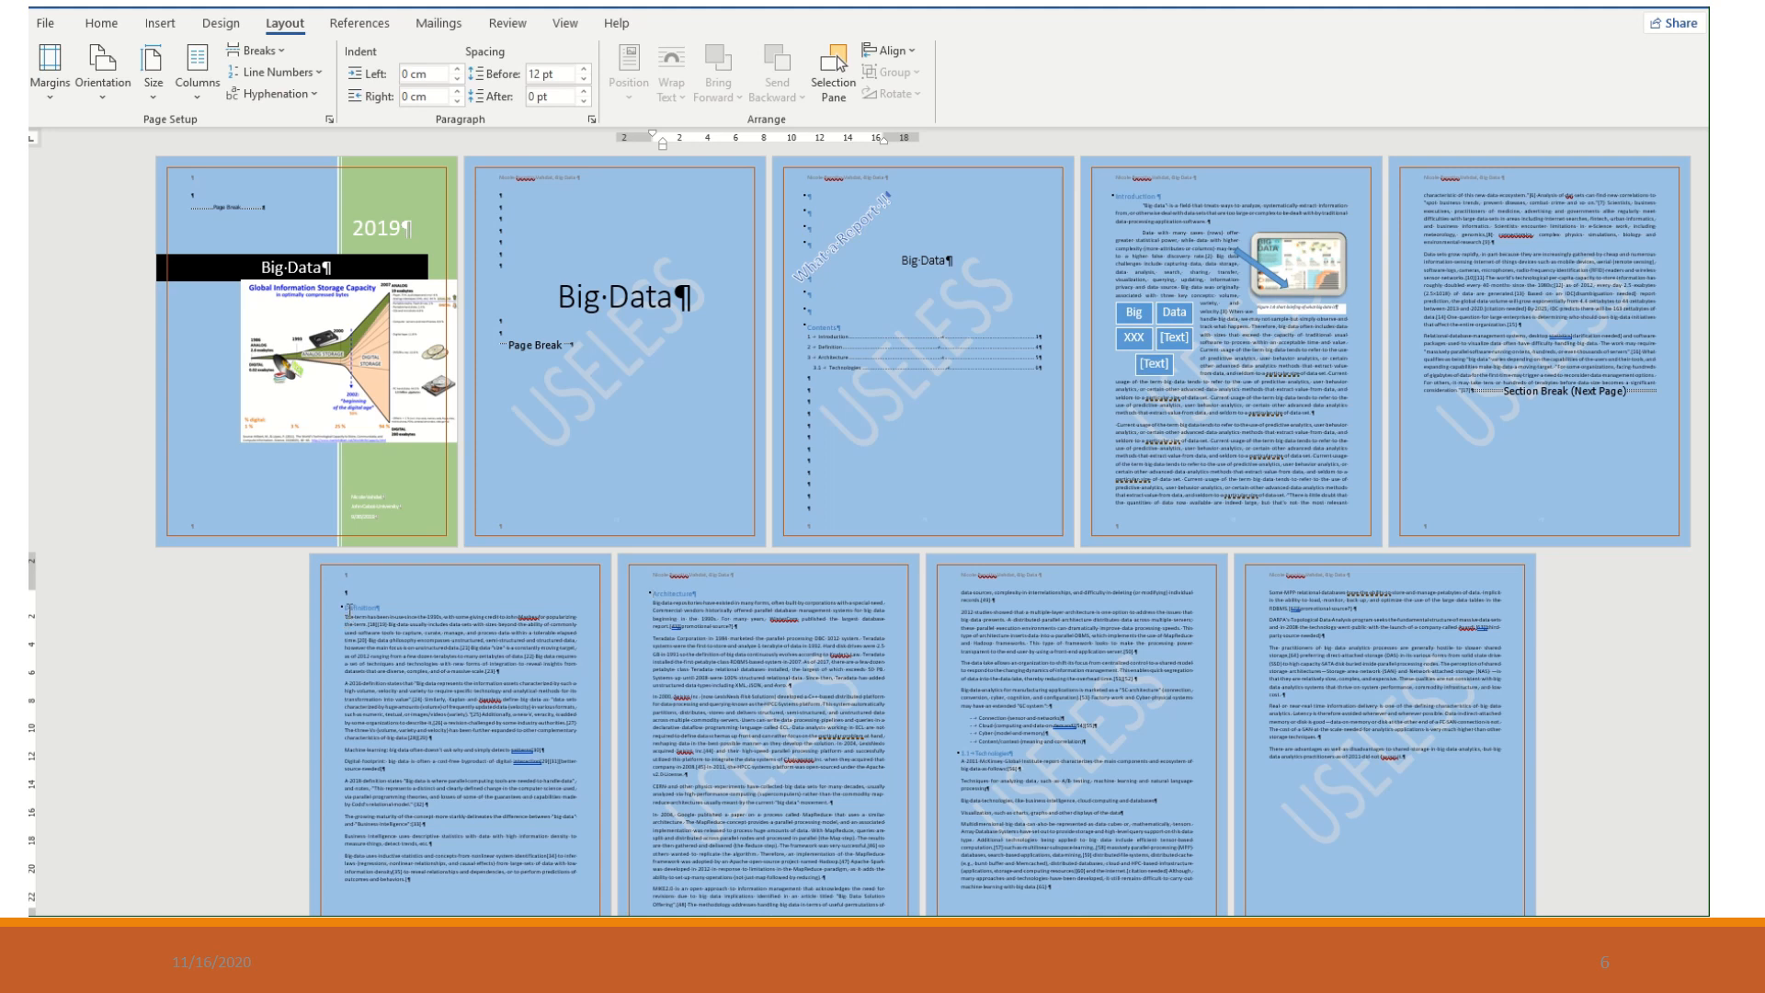
left_click(389, 637)
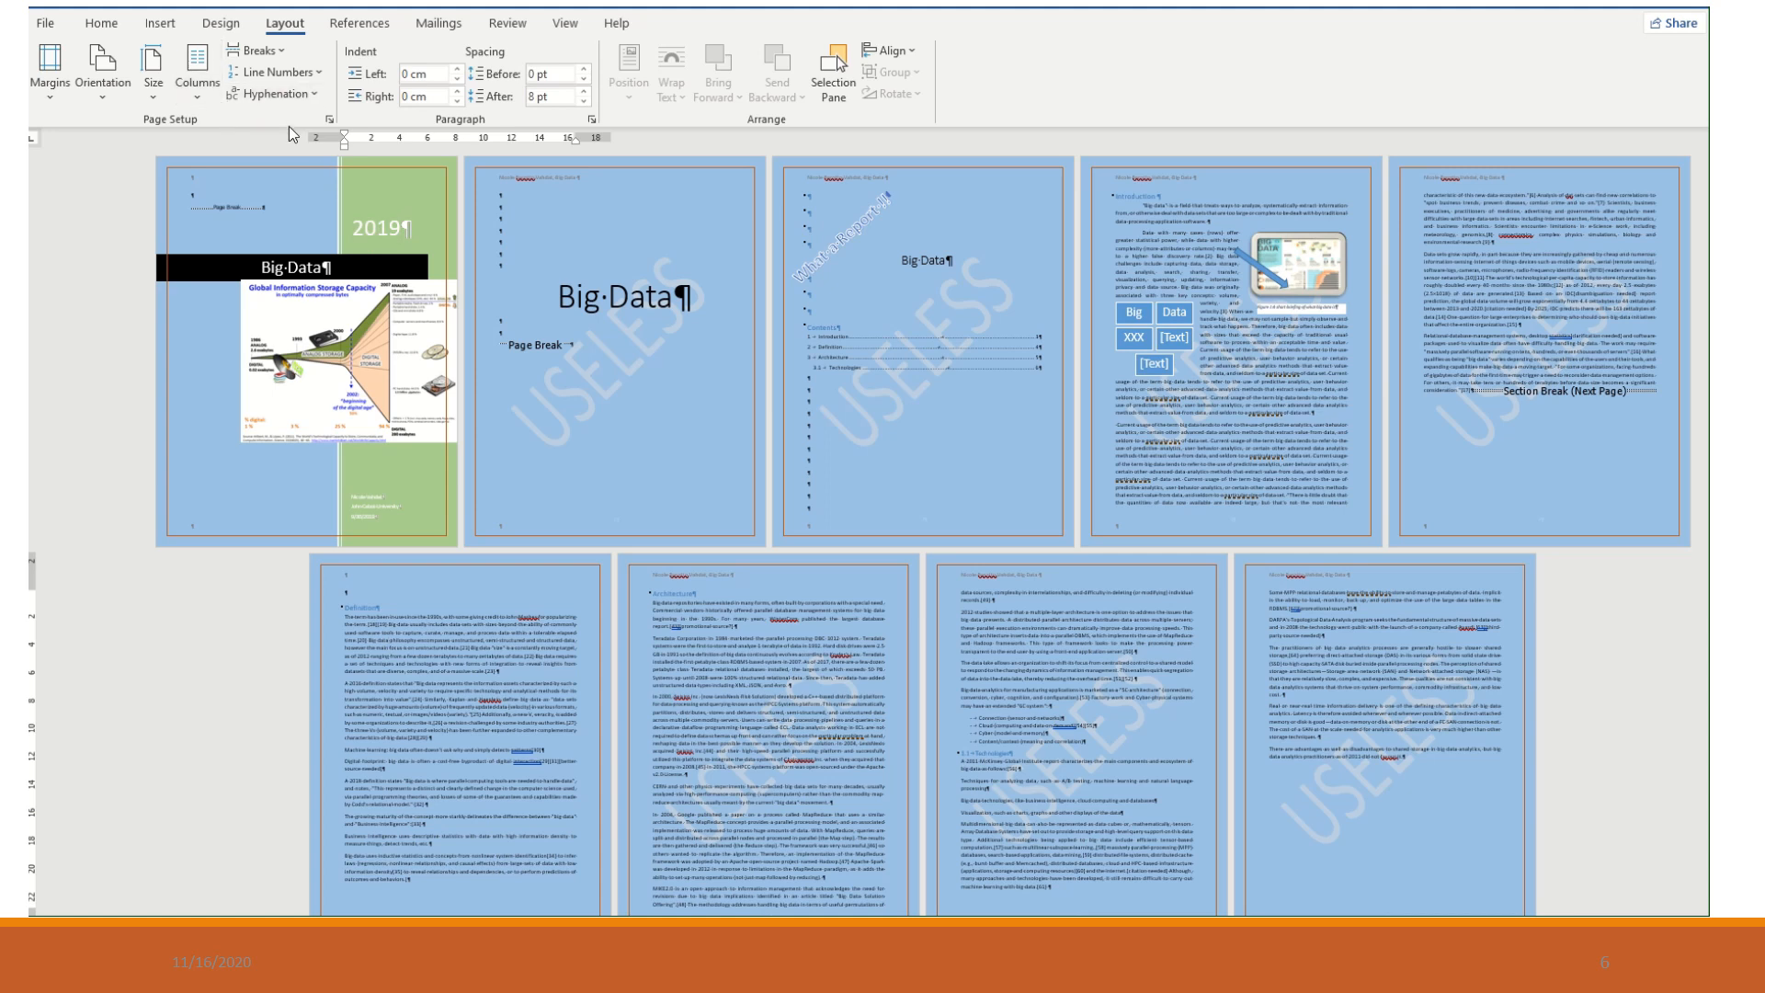
left_click(96, 91)
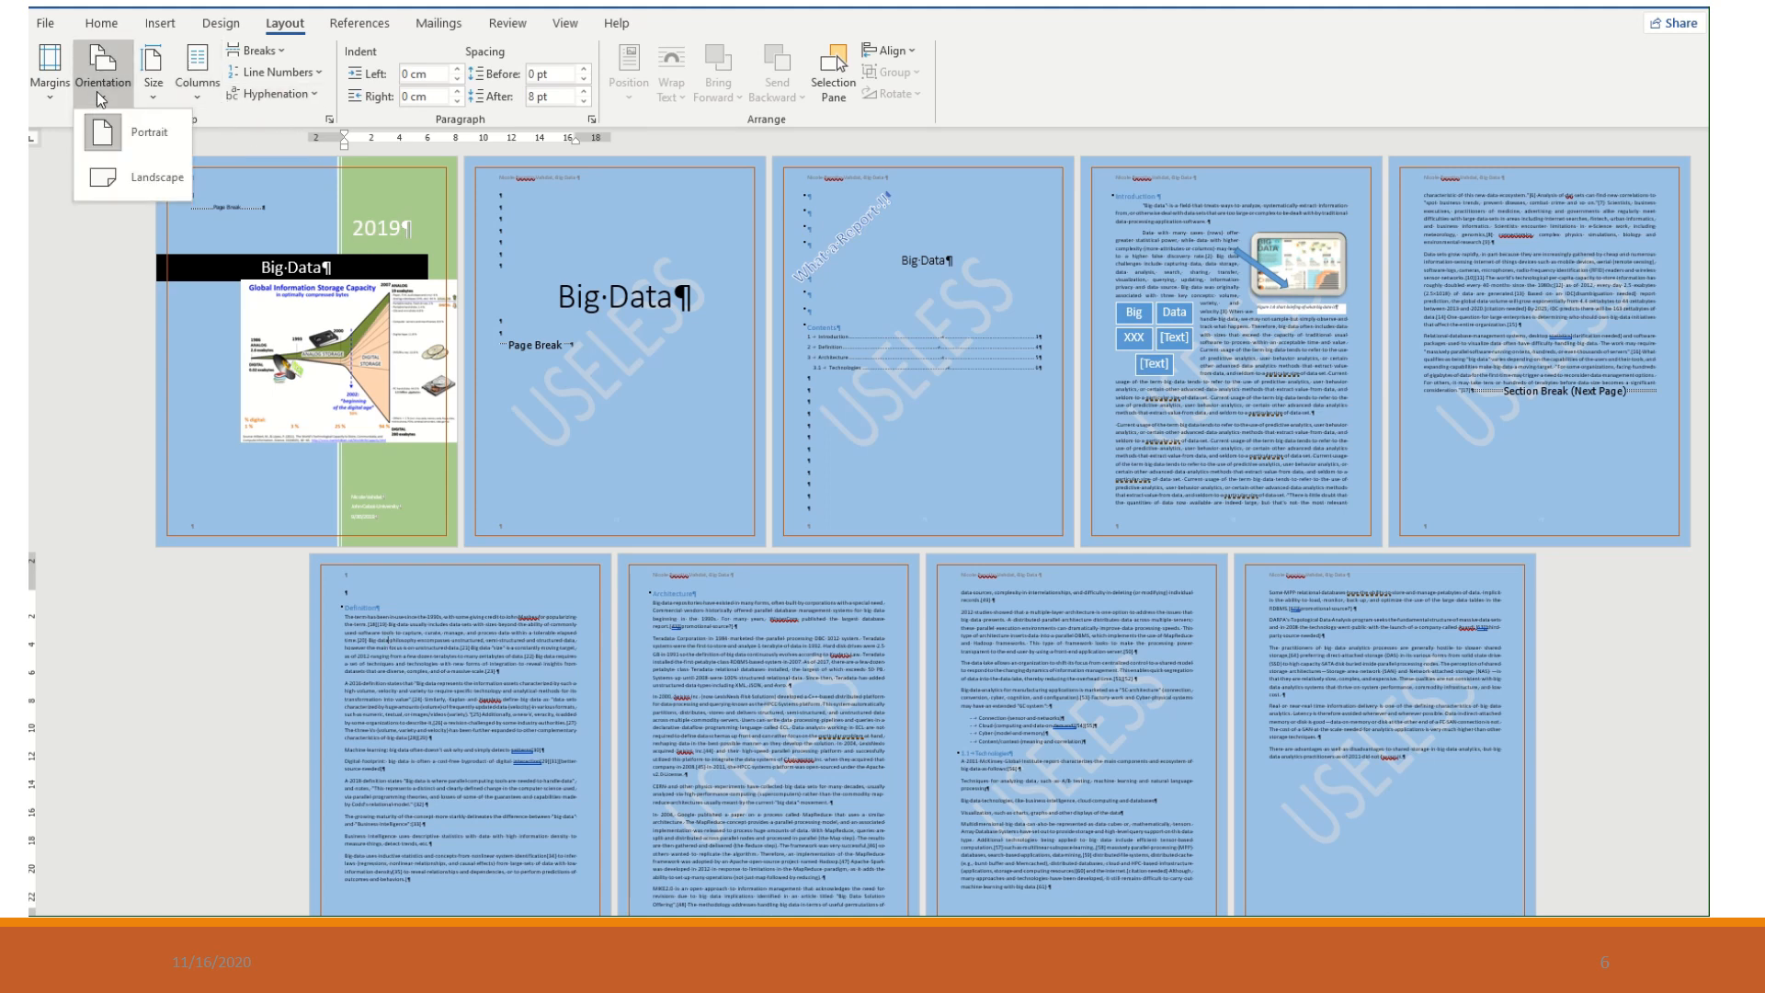
left_click(121, 178)
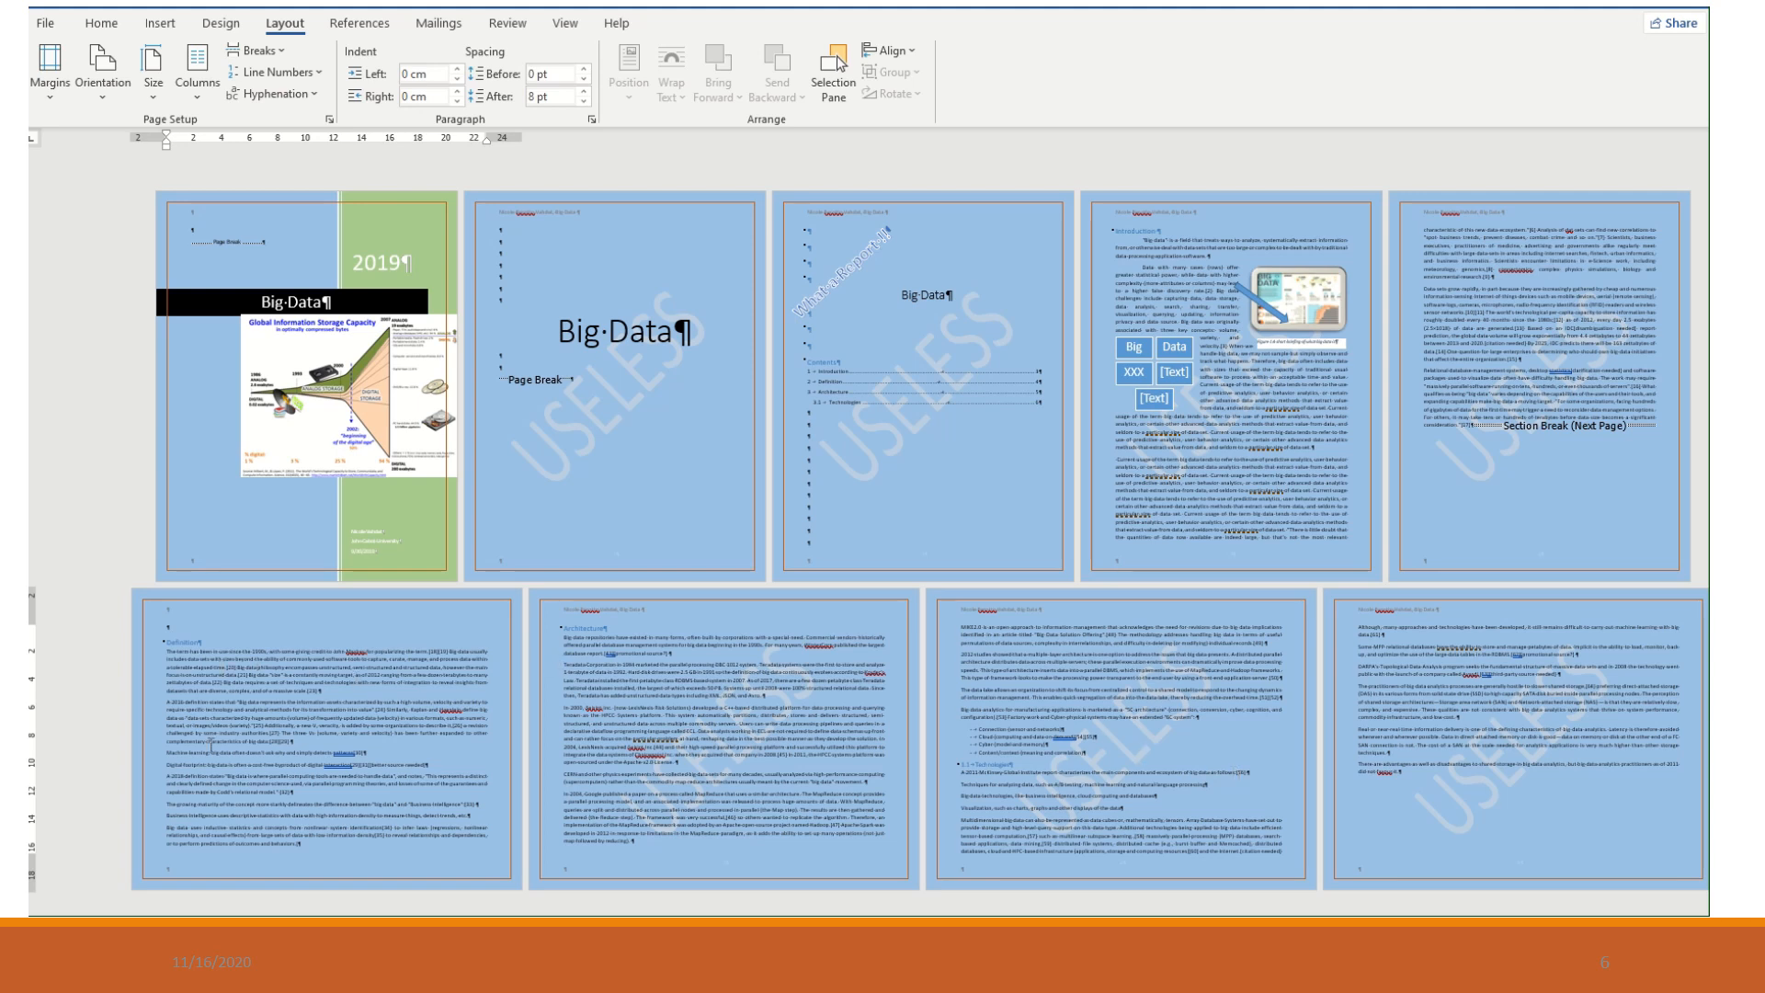
left_click(564, 631)
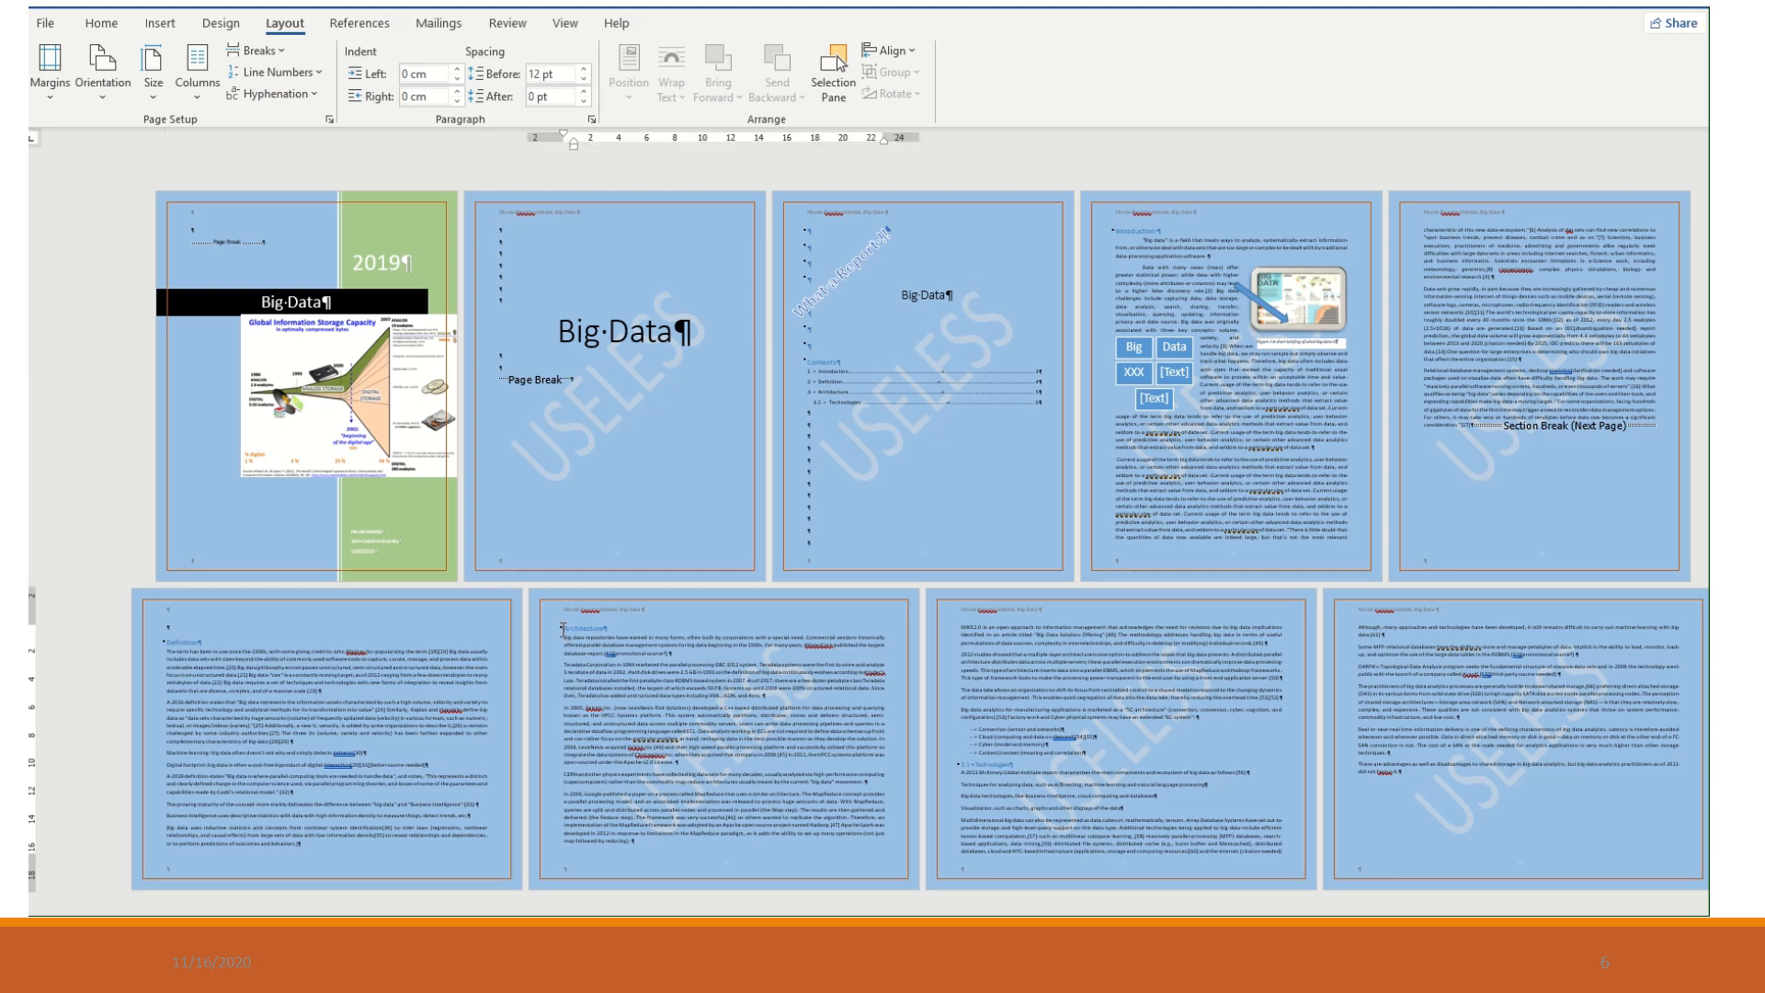
key("Return")
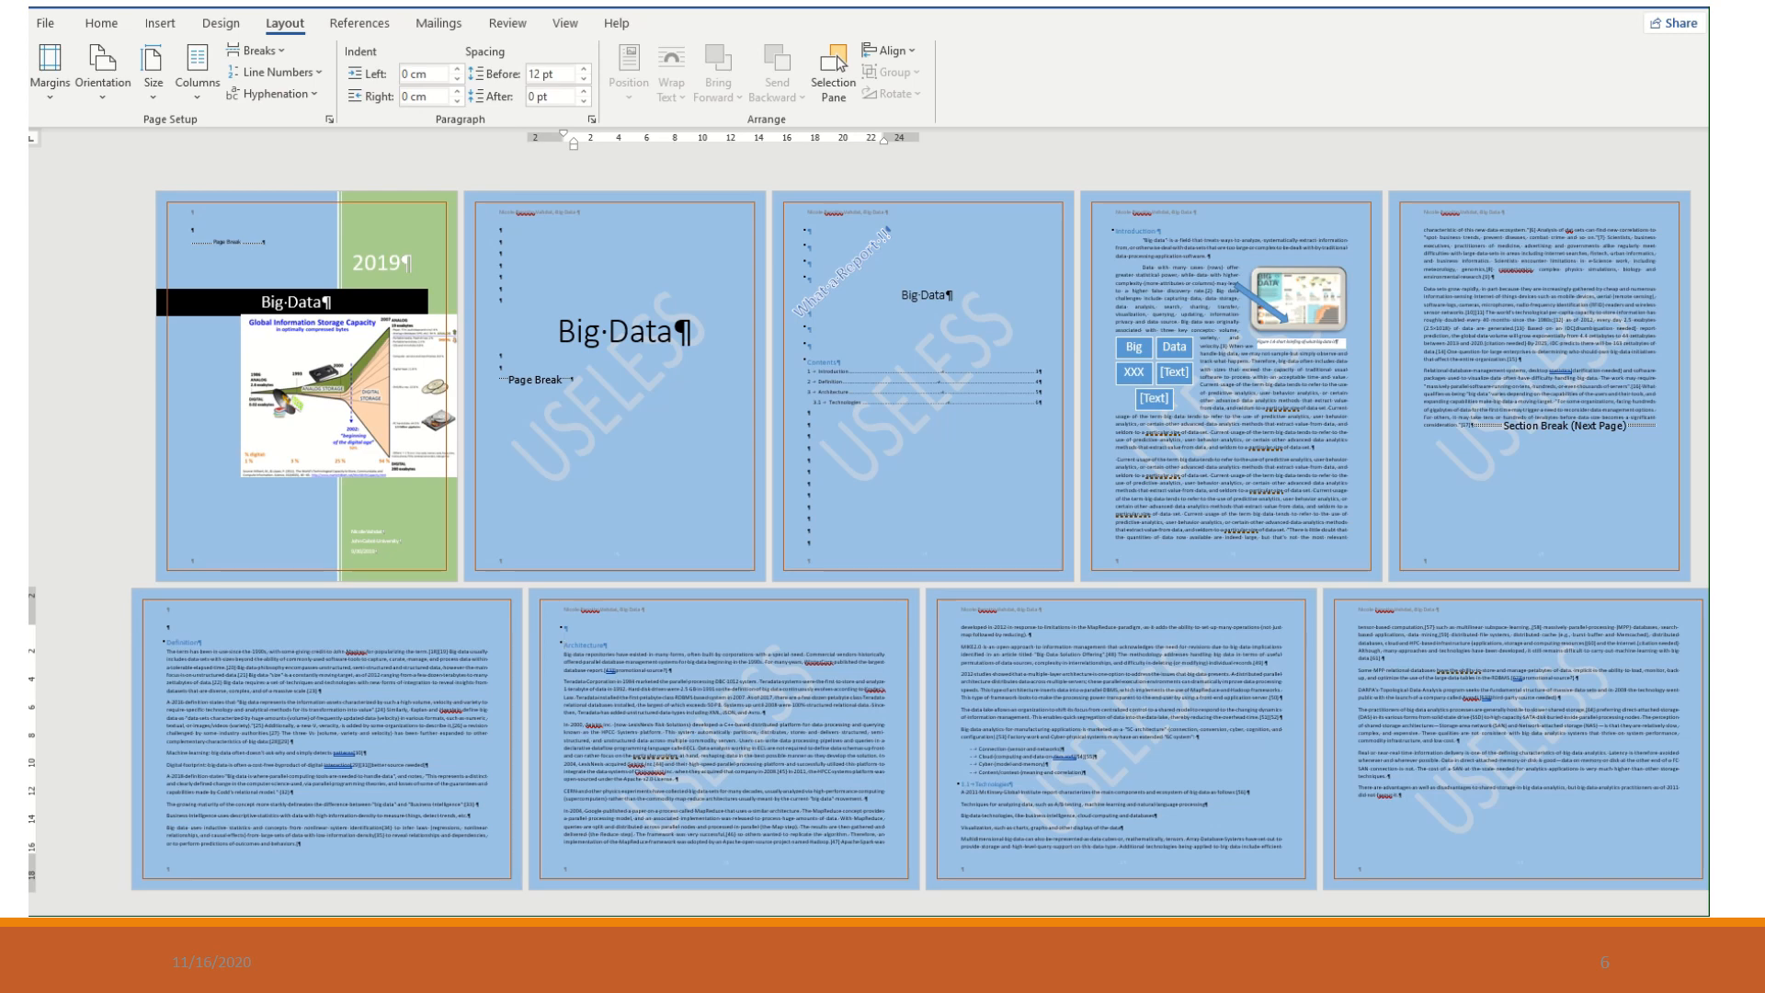
key("BackSpace")
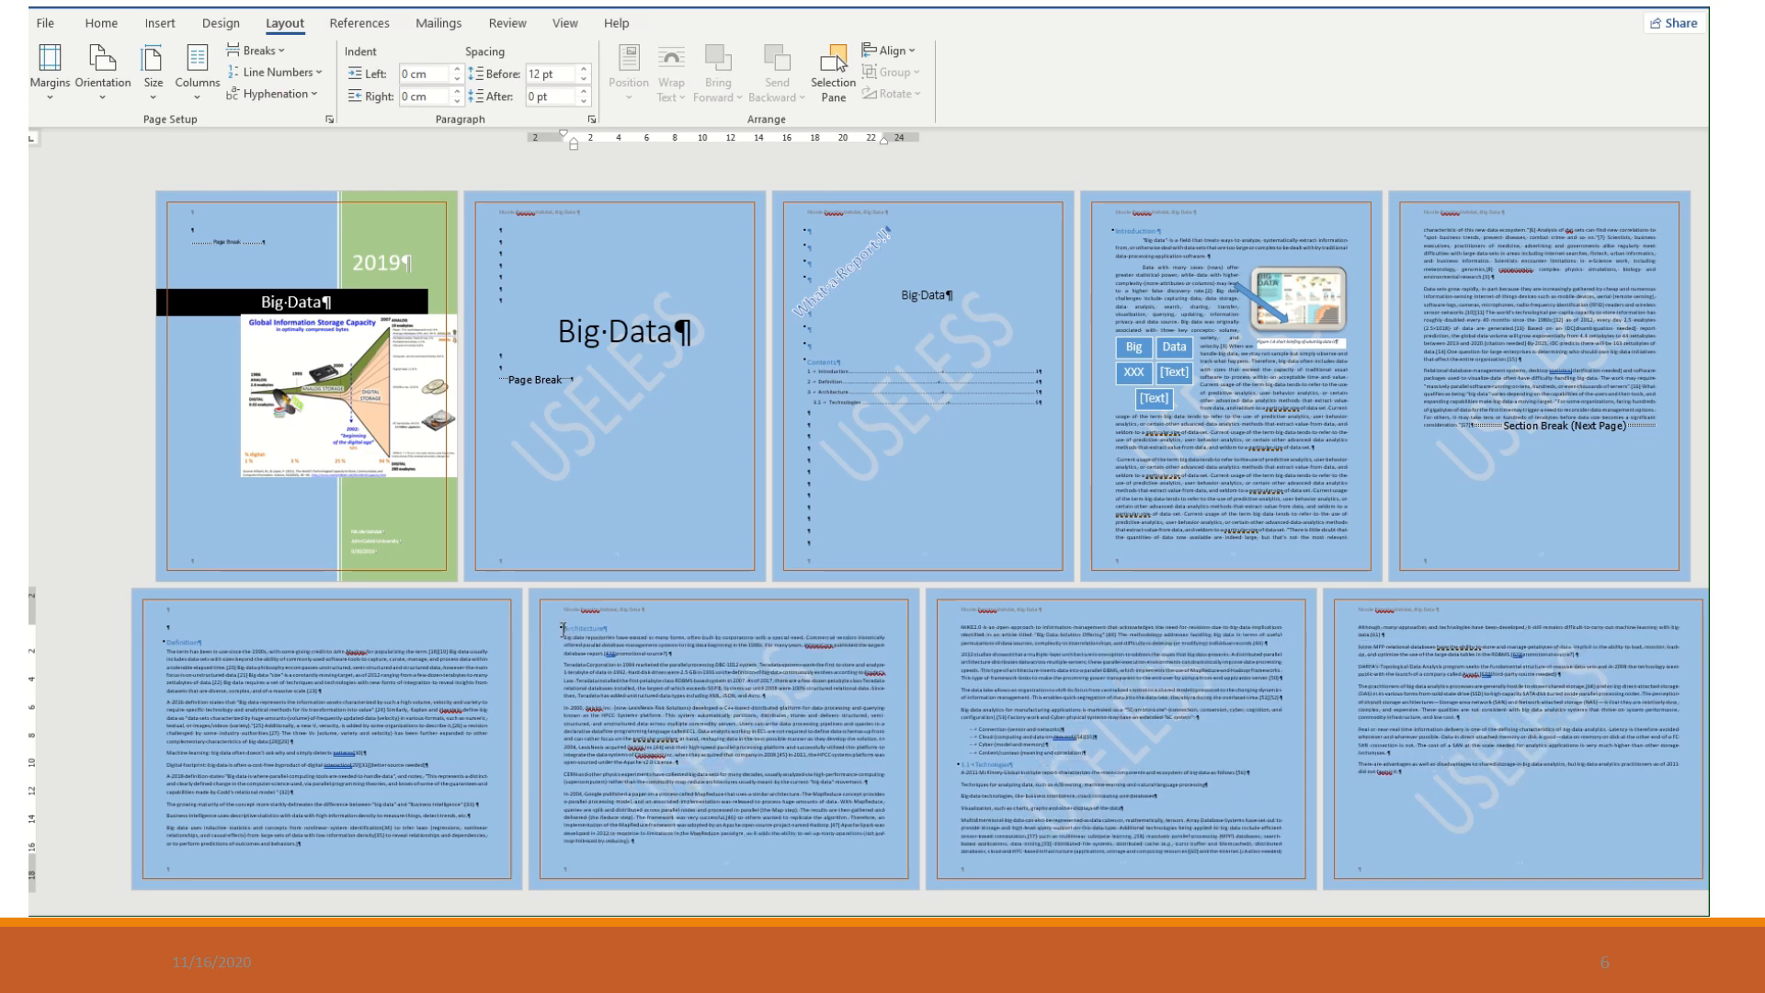
key("Return")
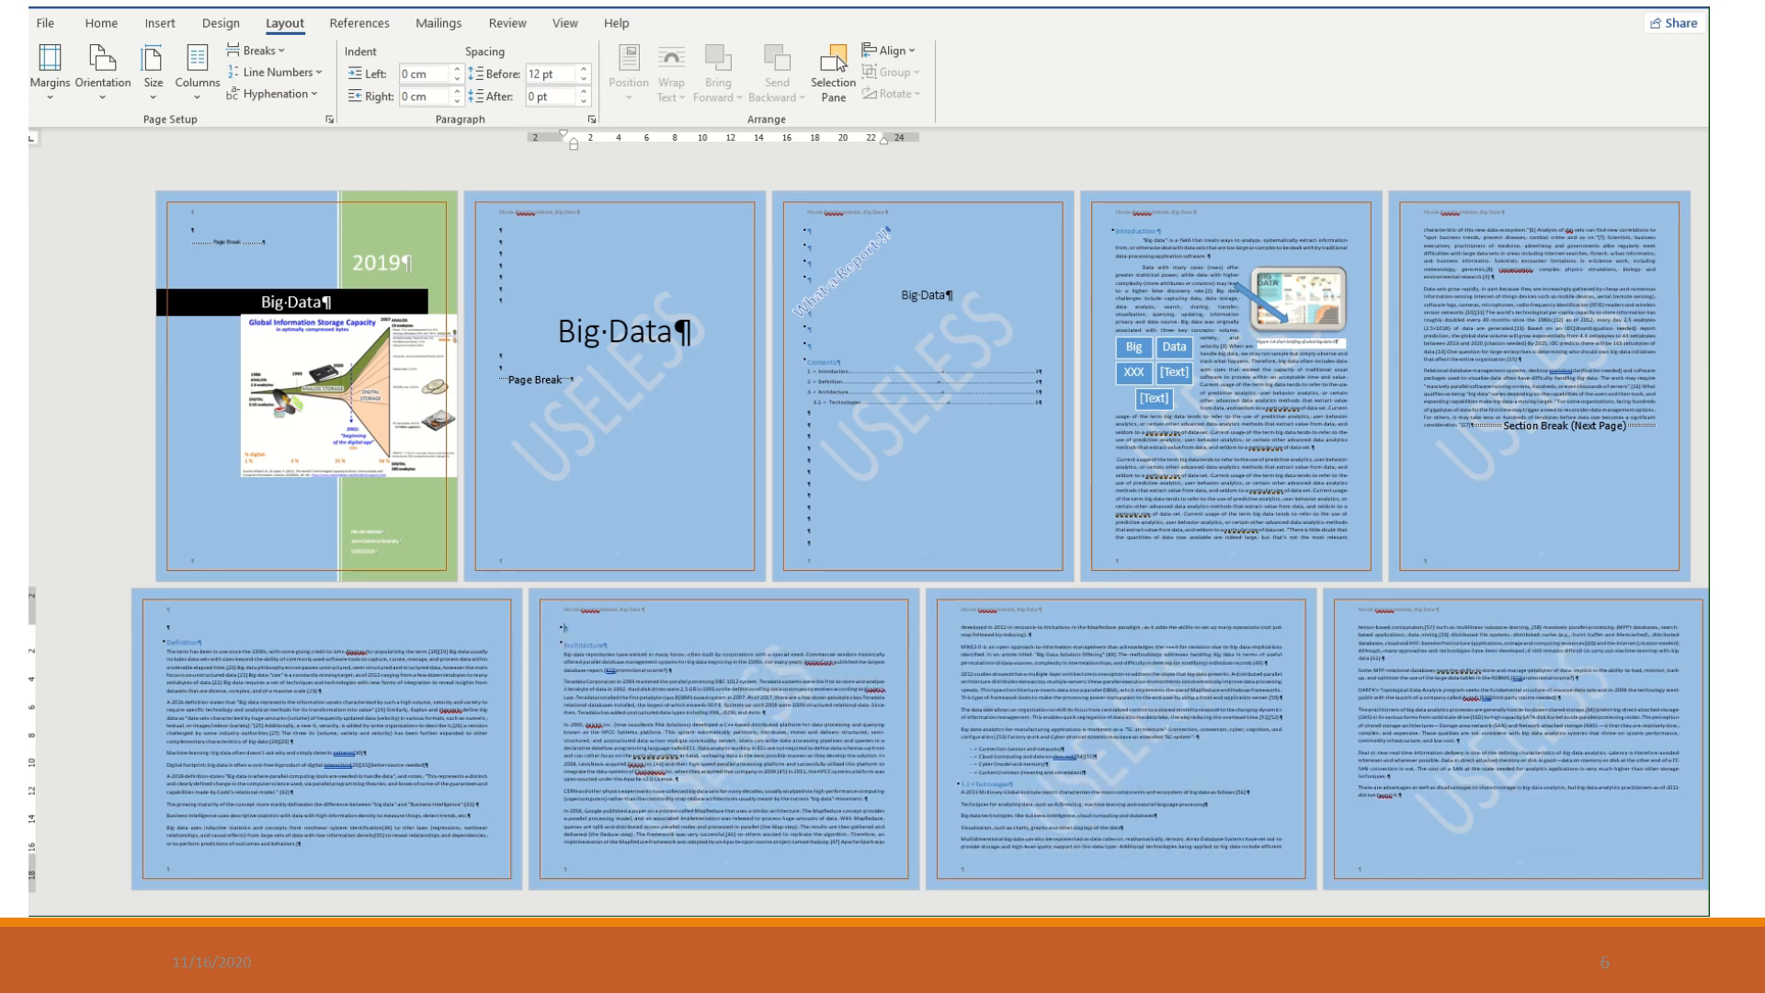
key("BackSpace")
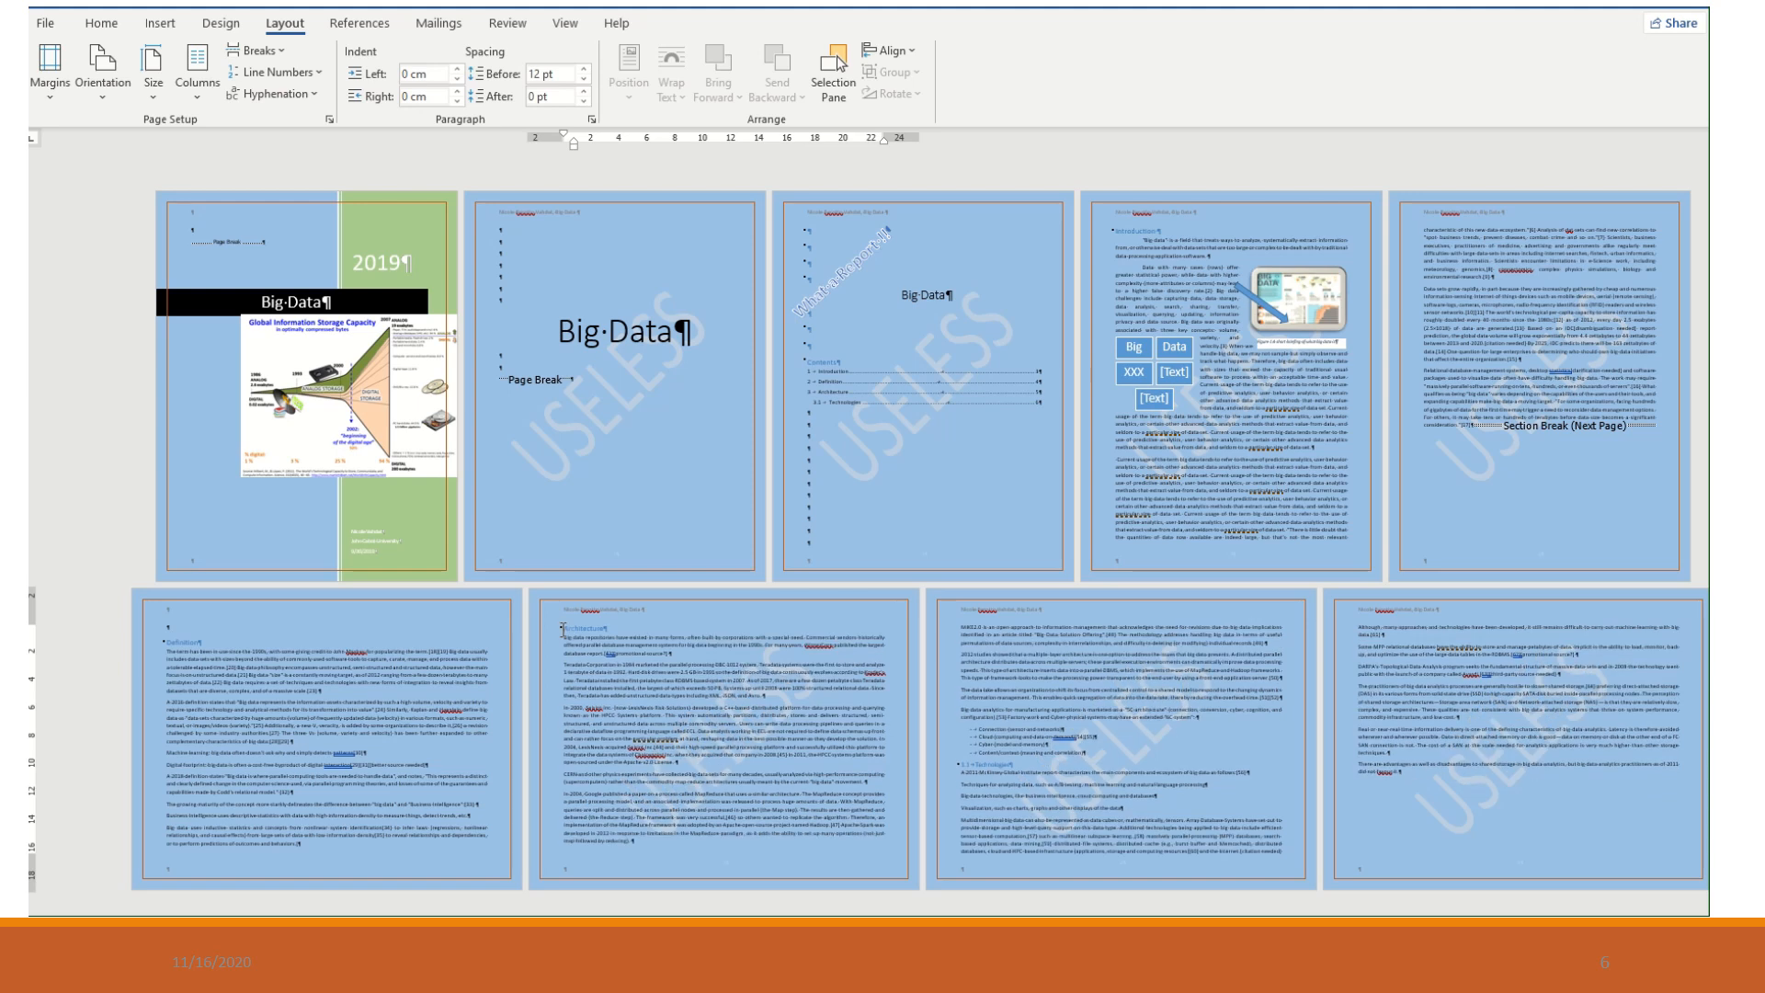
- Insert a Next Page section break after the last Definition paragraph and set the section starting with Architecture to portrait orientation
left_click(320, 849)
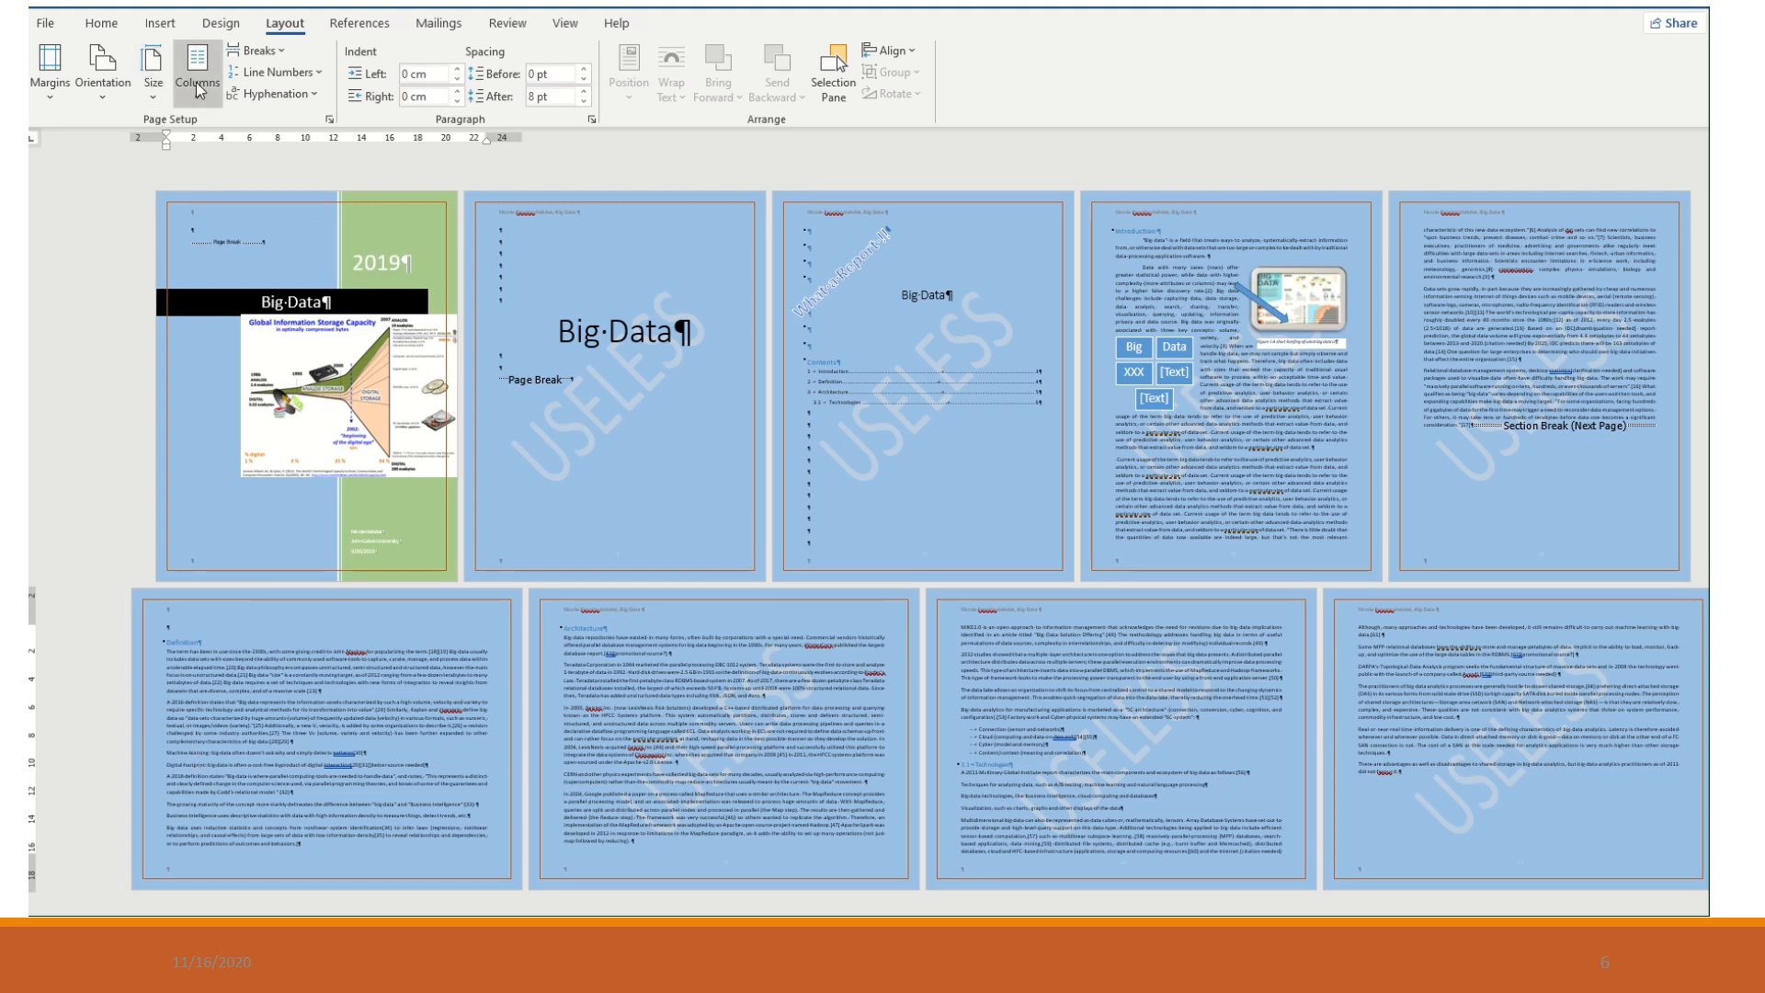
left_click(260, 52)
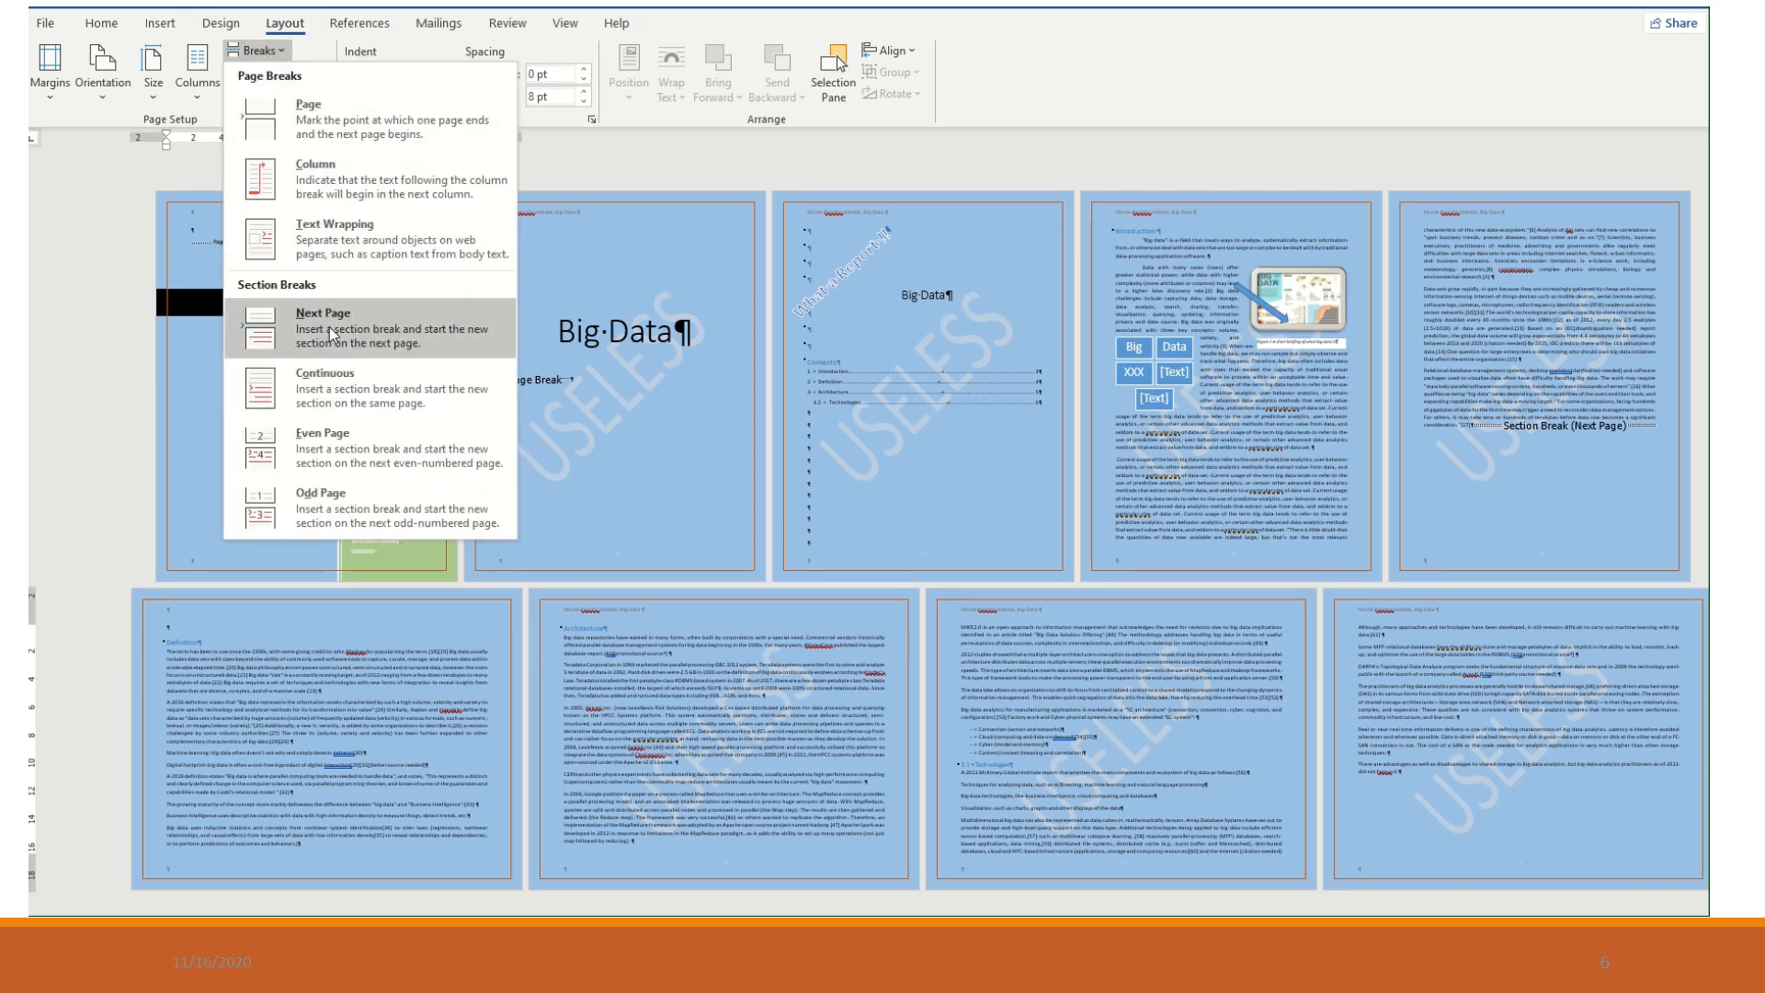
left_click(328, 336)
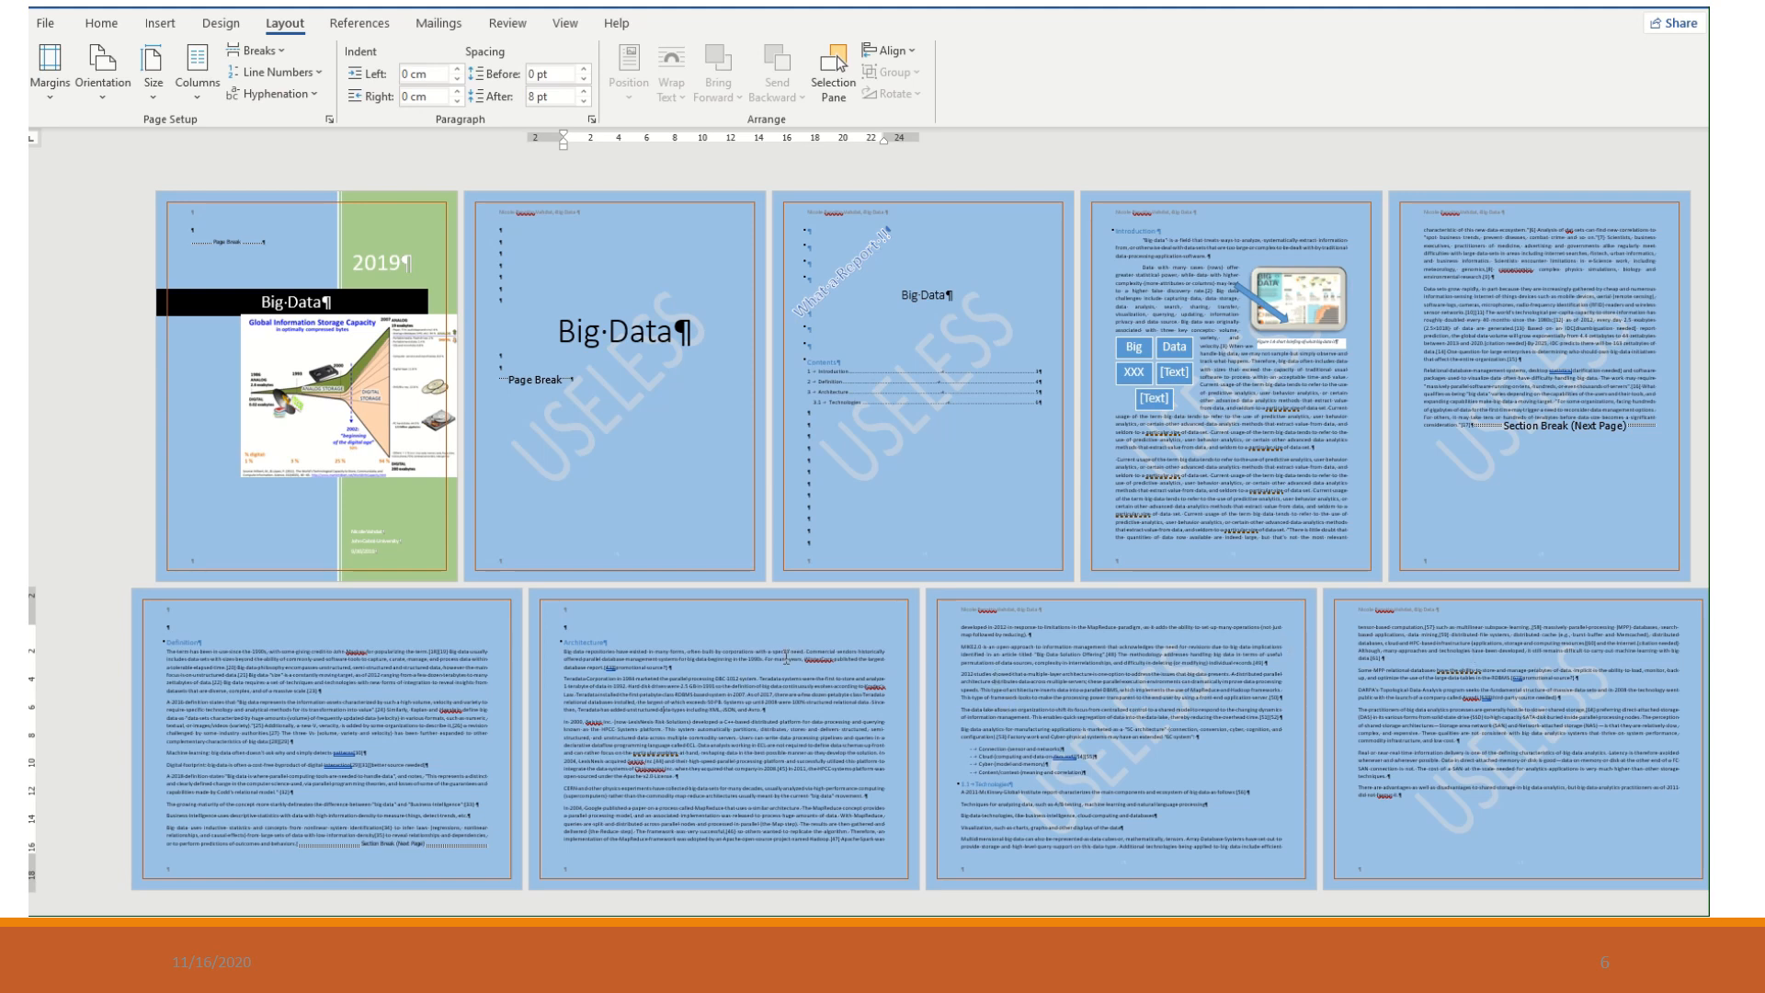
left_click(107, 90)
left_click(107, 131)
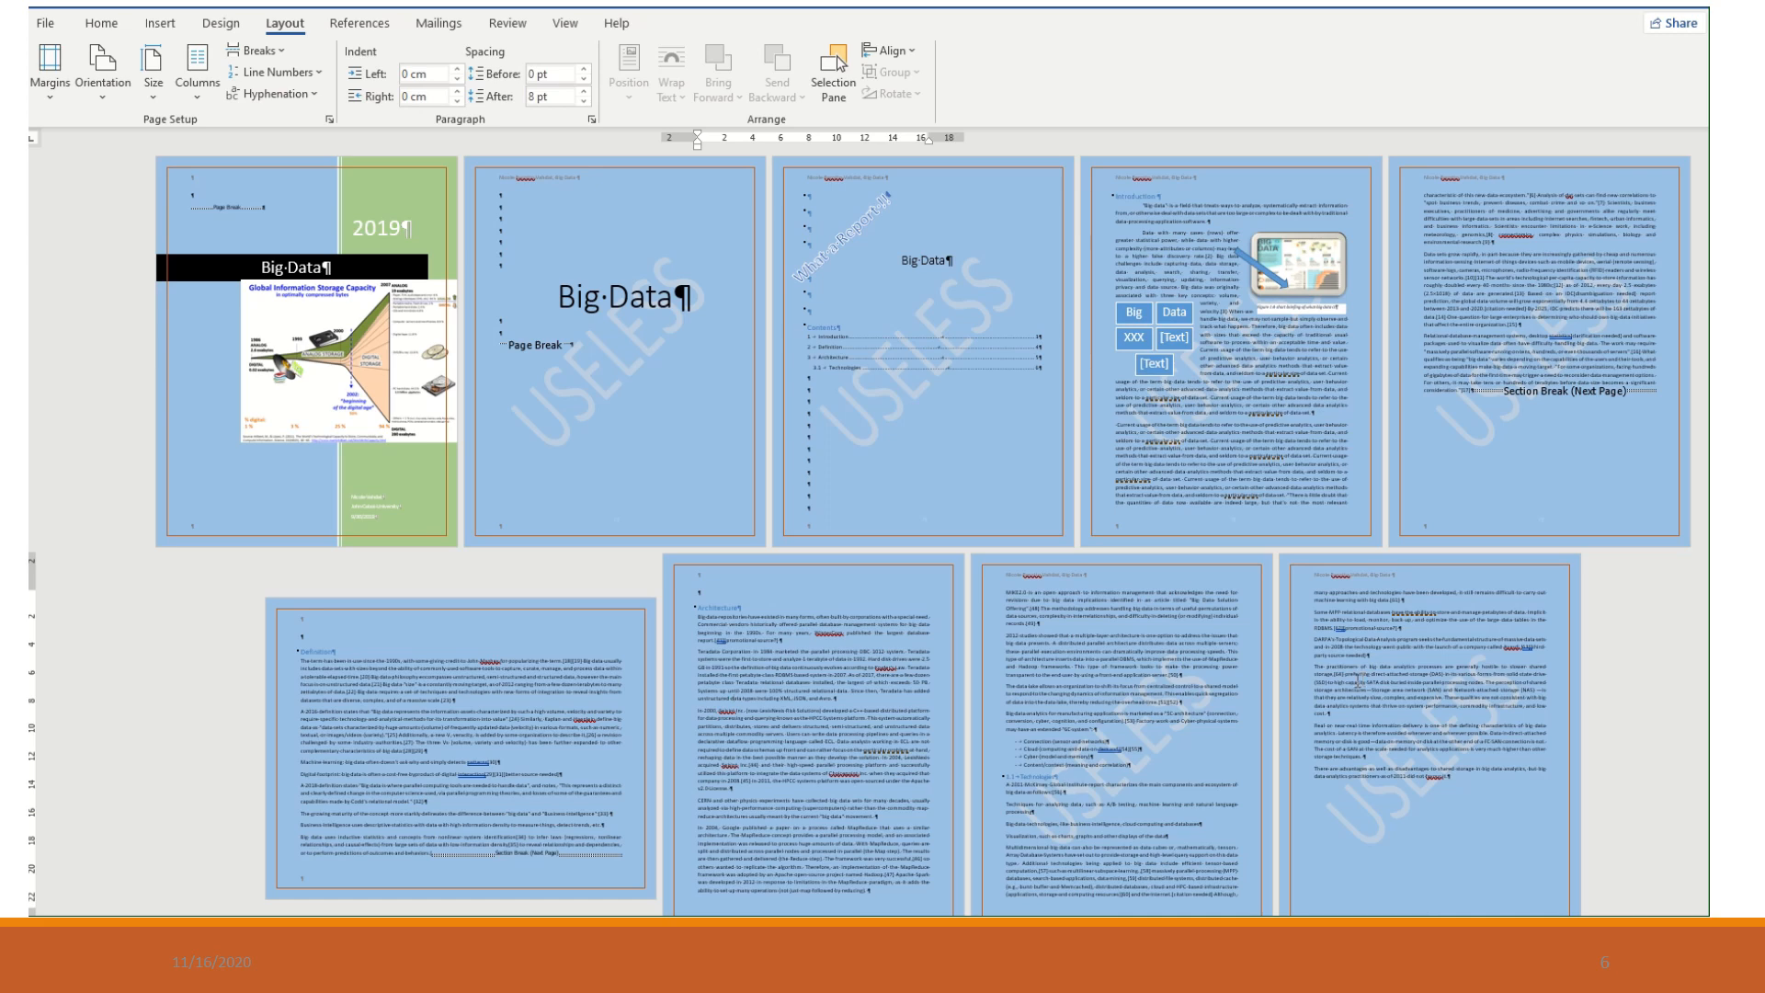
- Add empty paragraphs before the section break ending the Definition section so that it extends onto a second landscape page
left_click(432, 854)
key("Return")
key("Return")
key("Return")
key("Return")
key("Return")
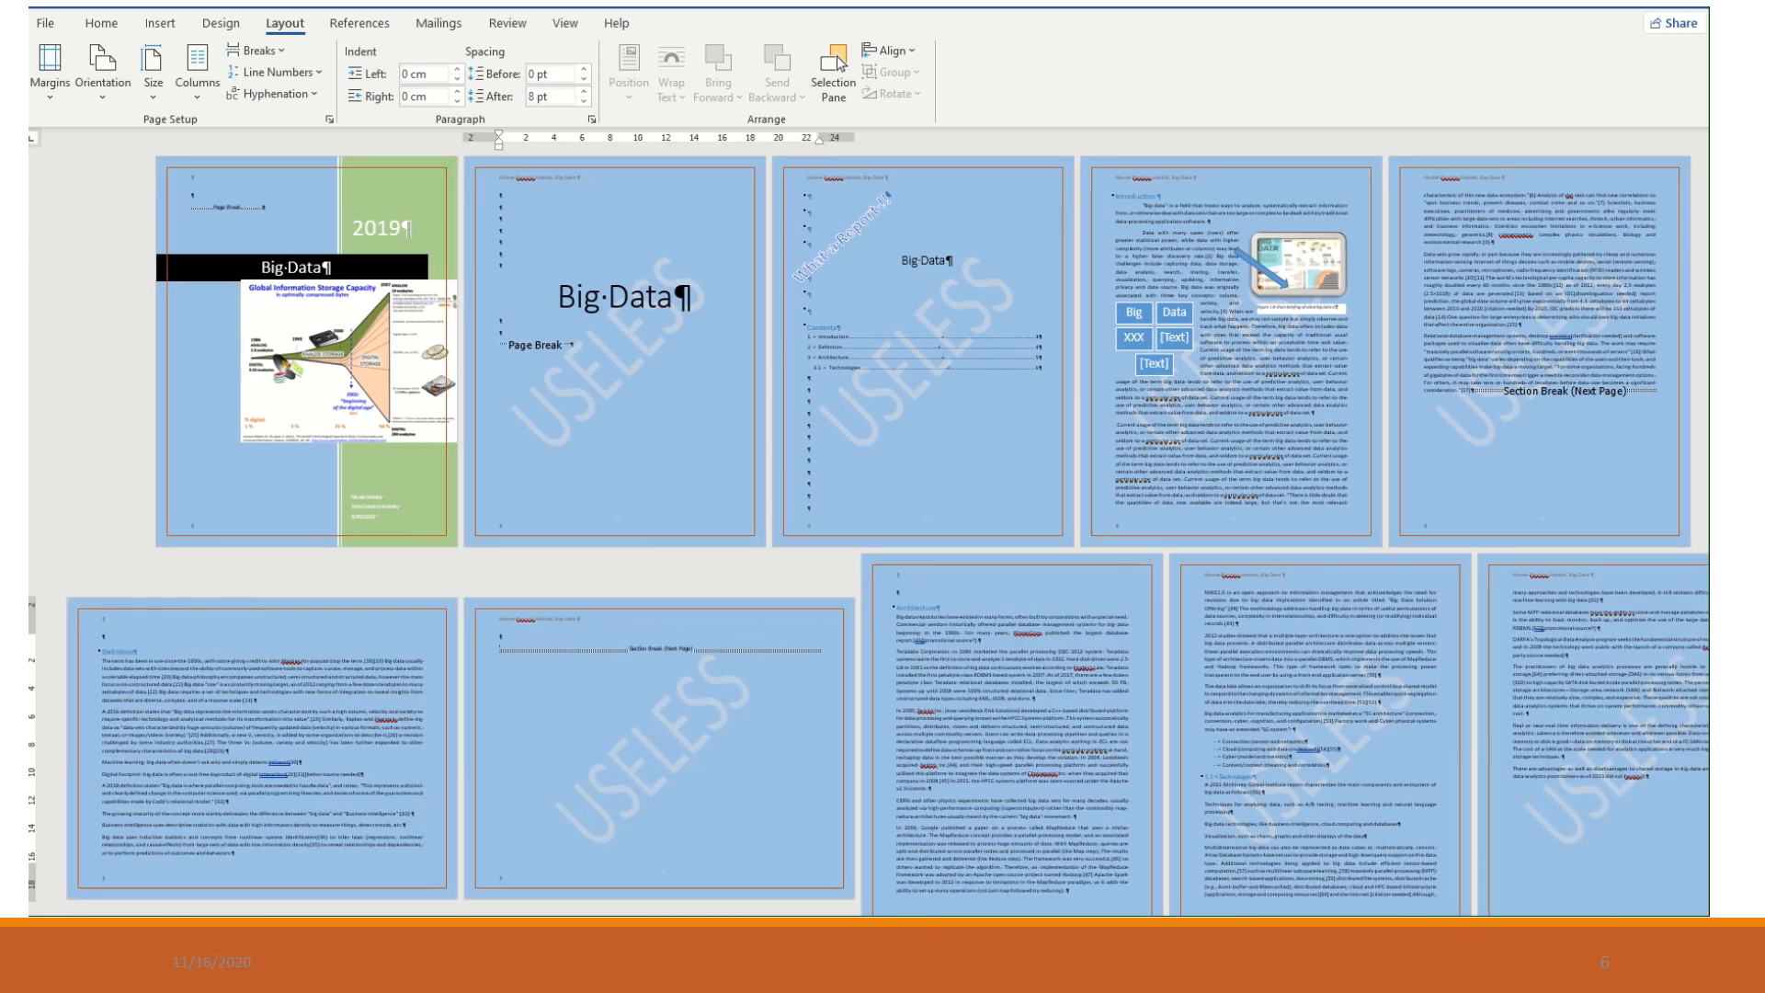
key("Return")
key("Return")
key("Return")
key("Return")
key("Return")
key("Return")
key("Return")
key("Return")
key("Return")
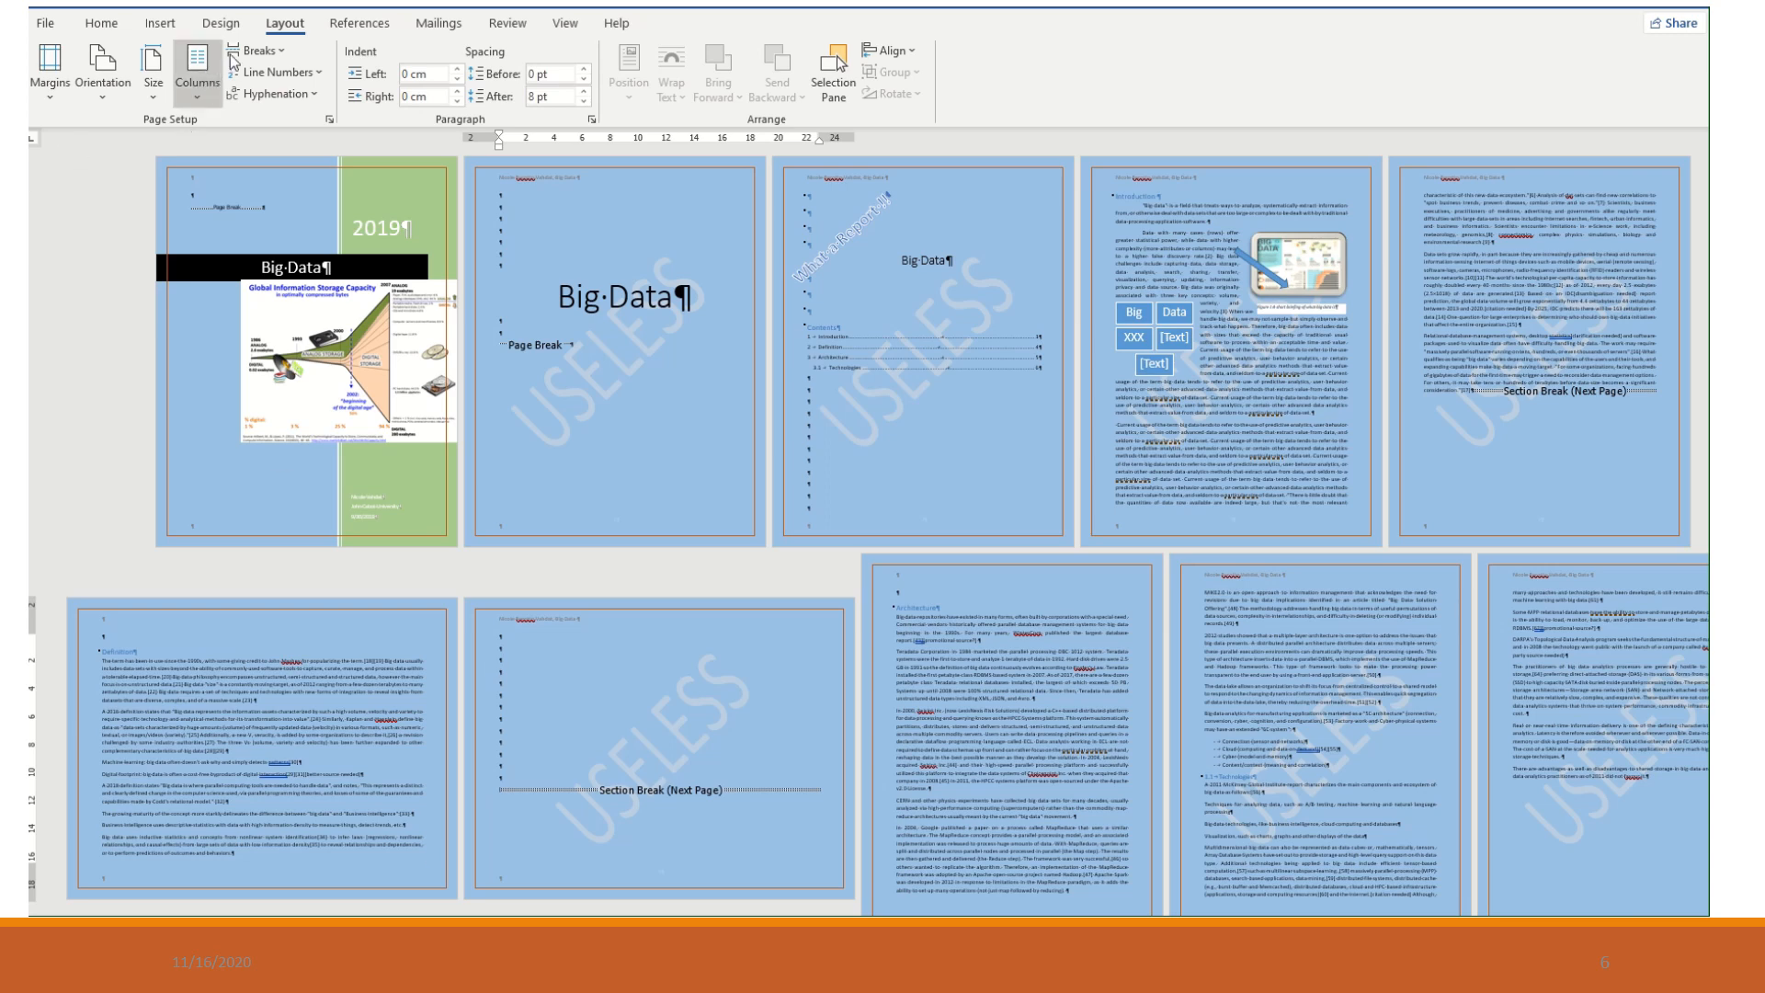
- Insert a table with 10 columns and 7 rows on the empty landscape page
left_click(161, 23)
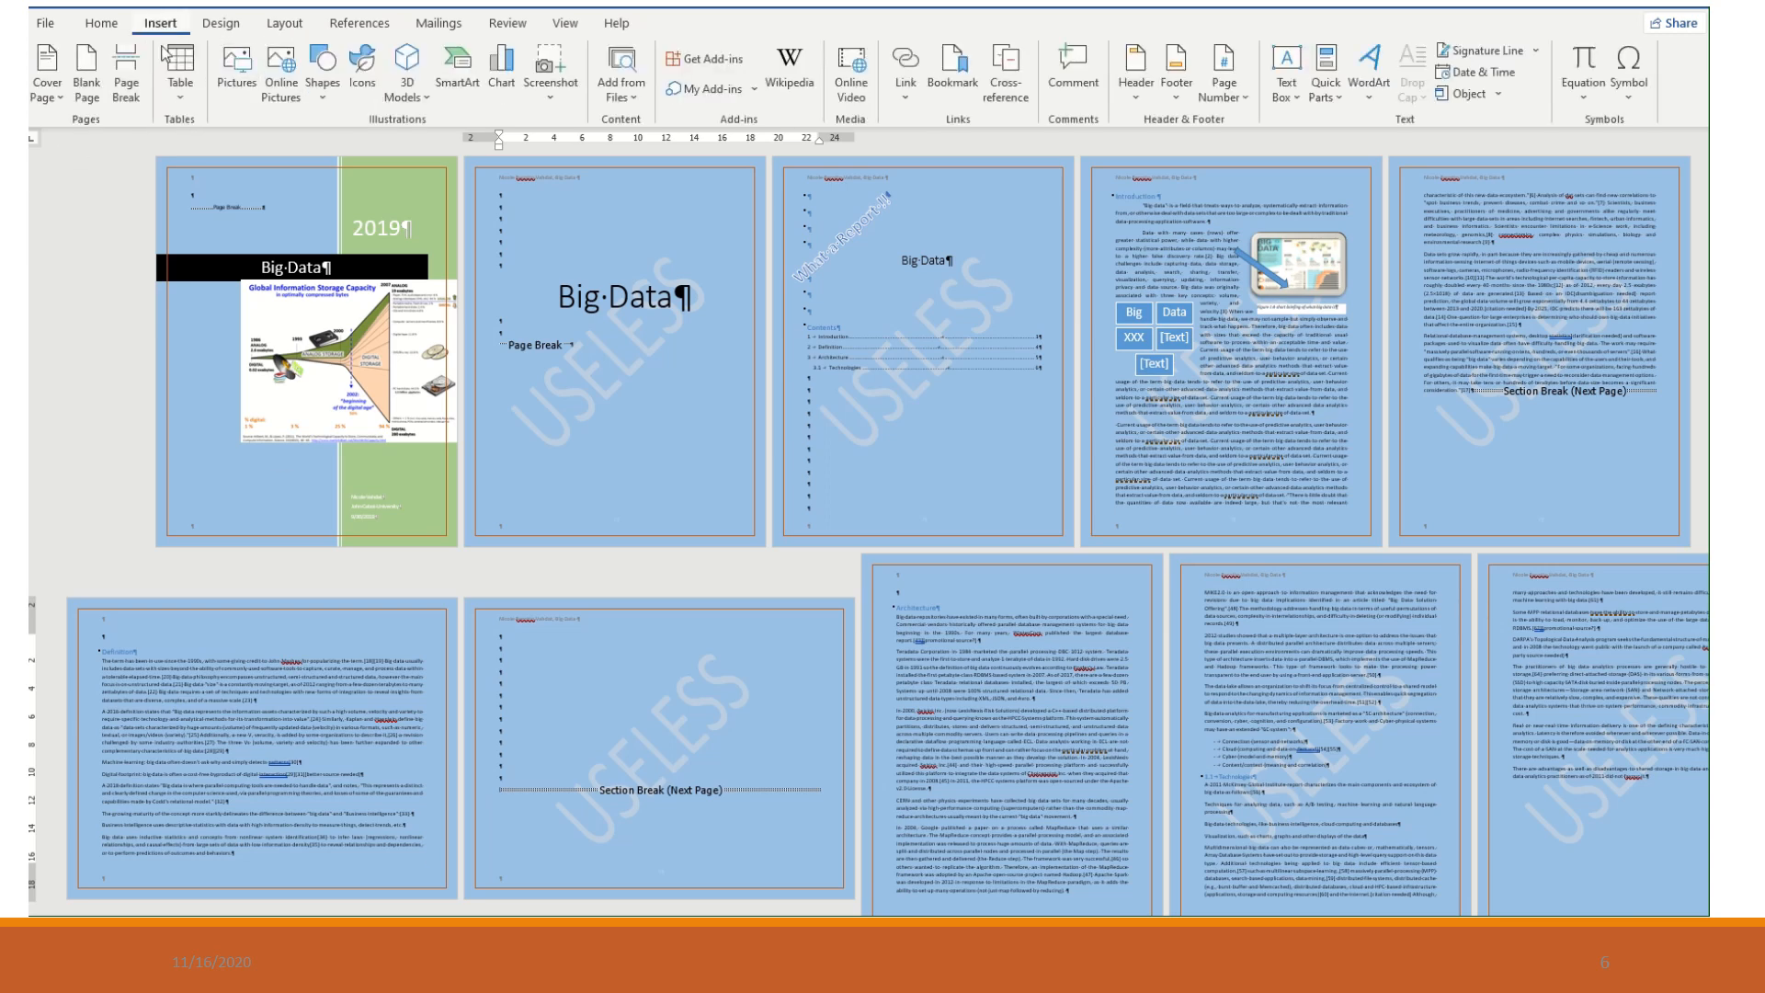
left_click(180, 78)
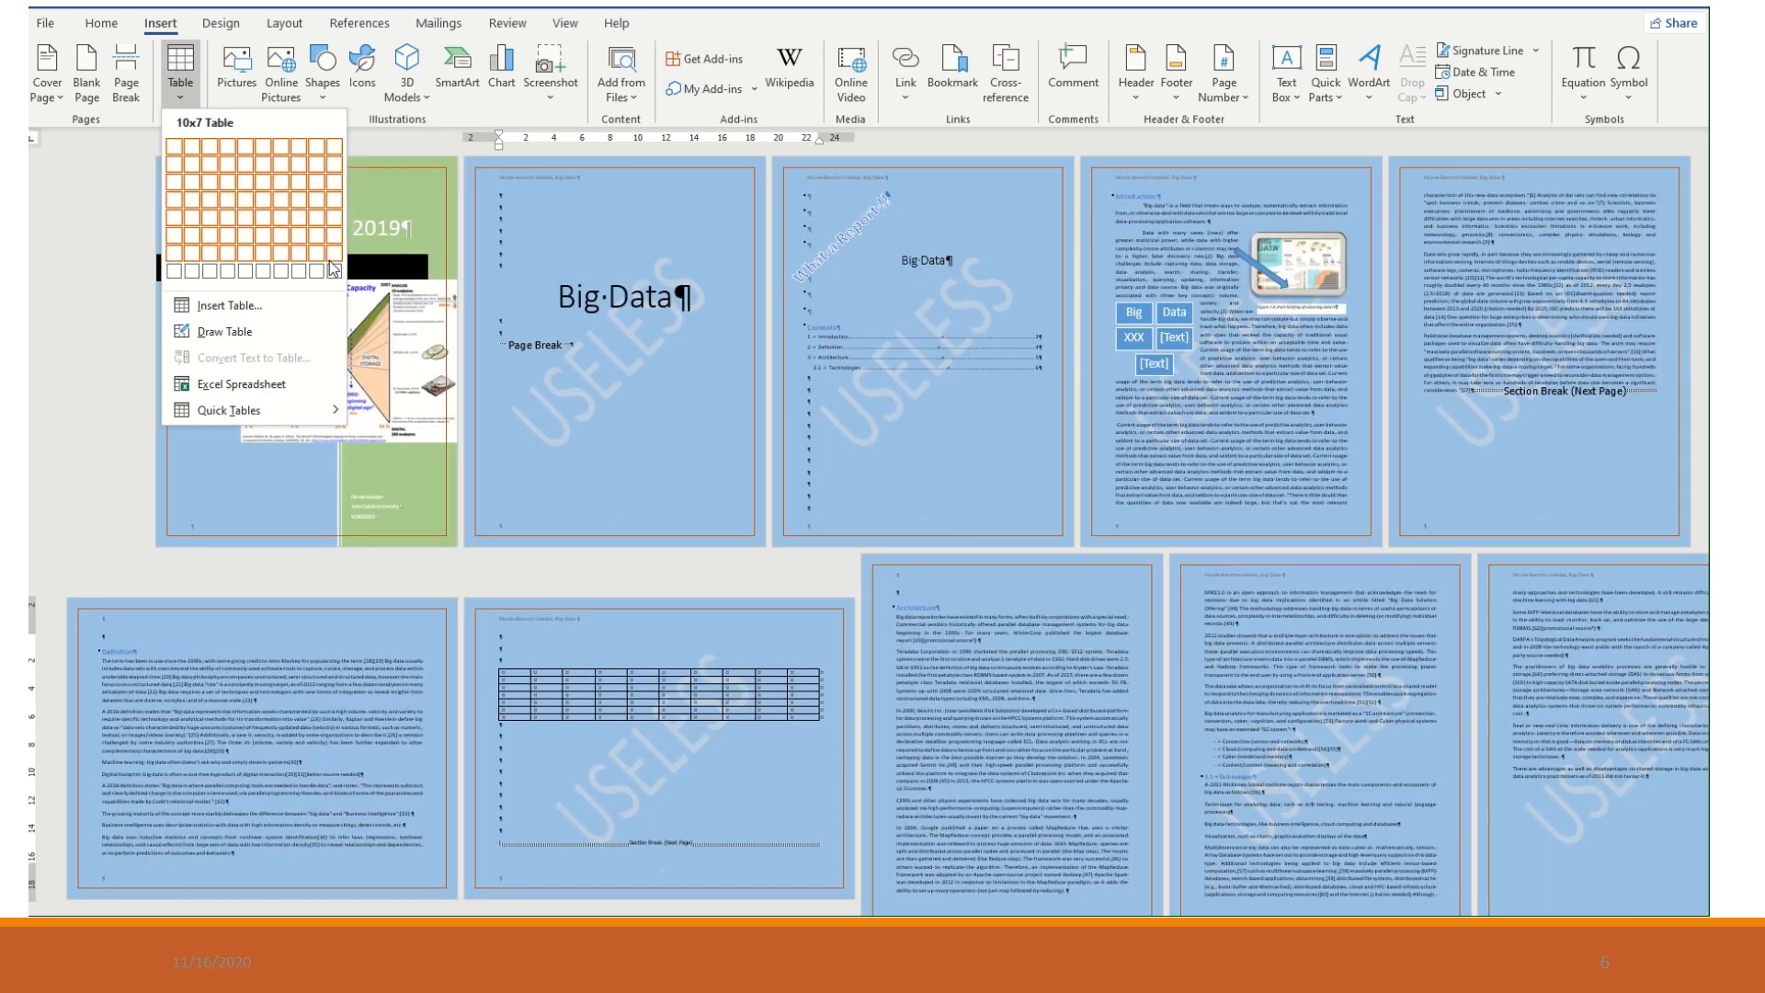
left_click(329, 262)
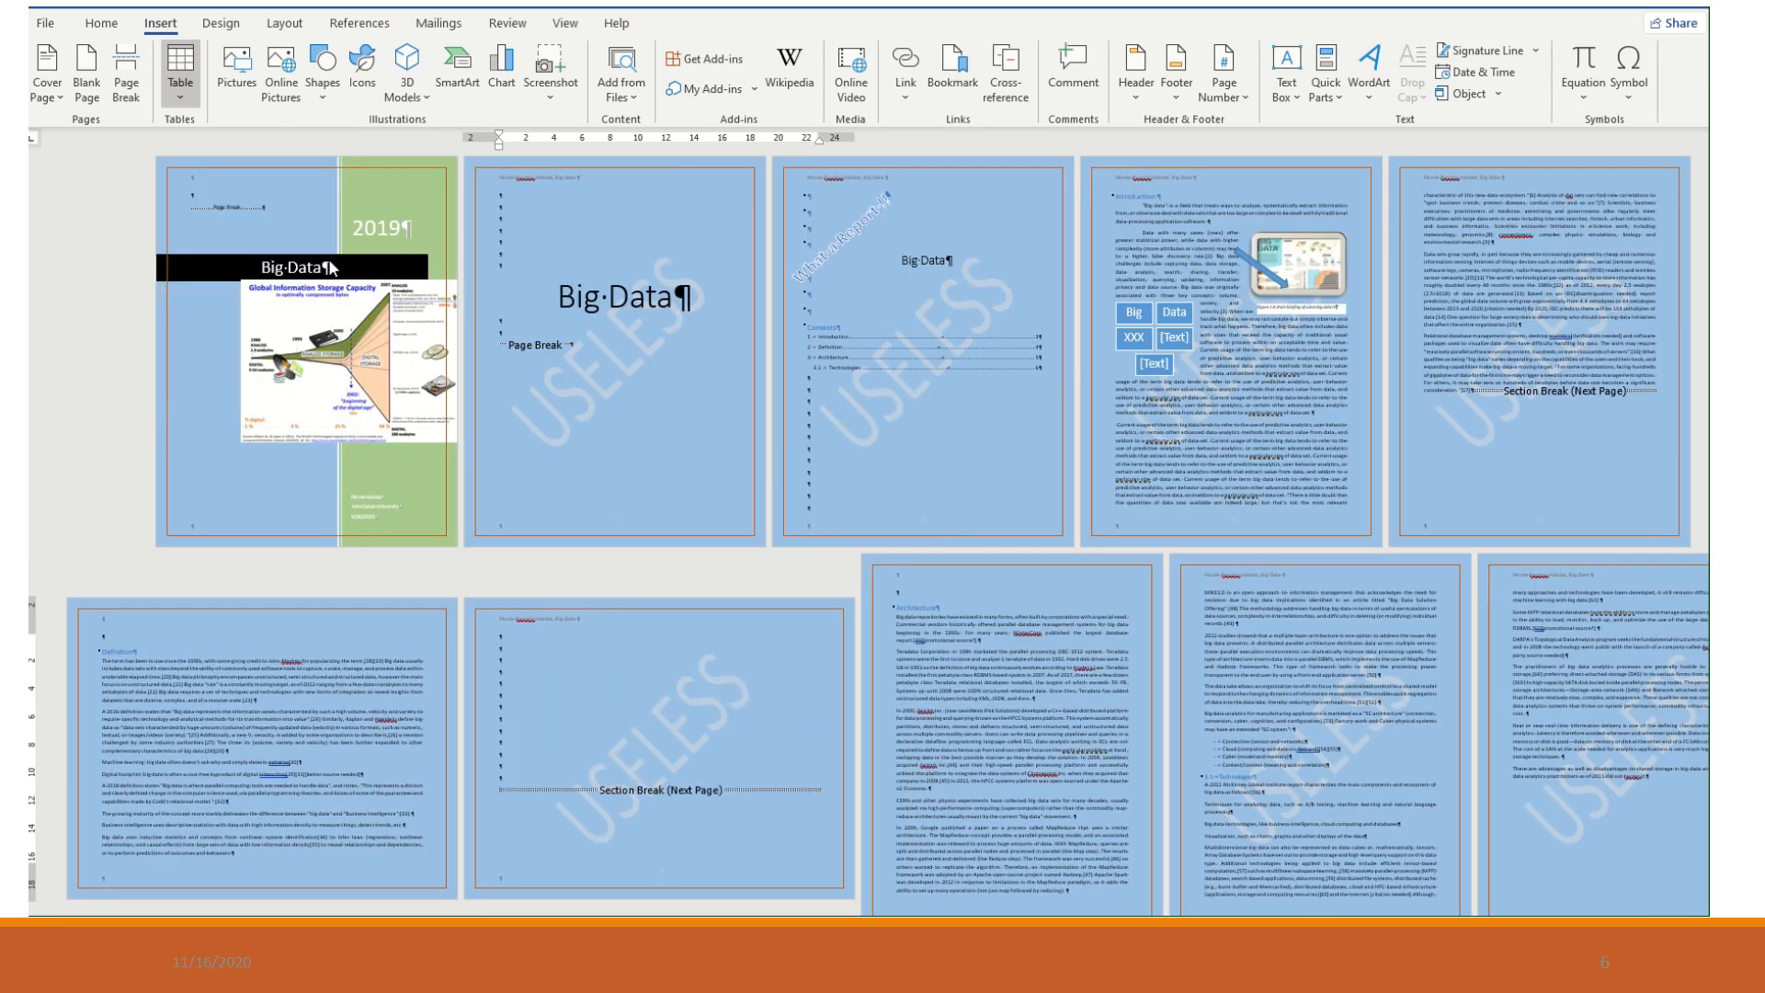
left_click(591, 752)
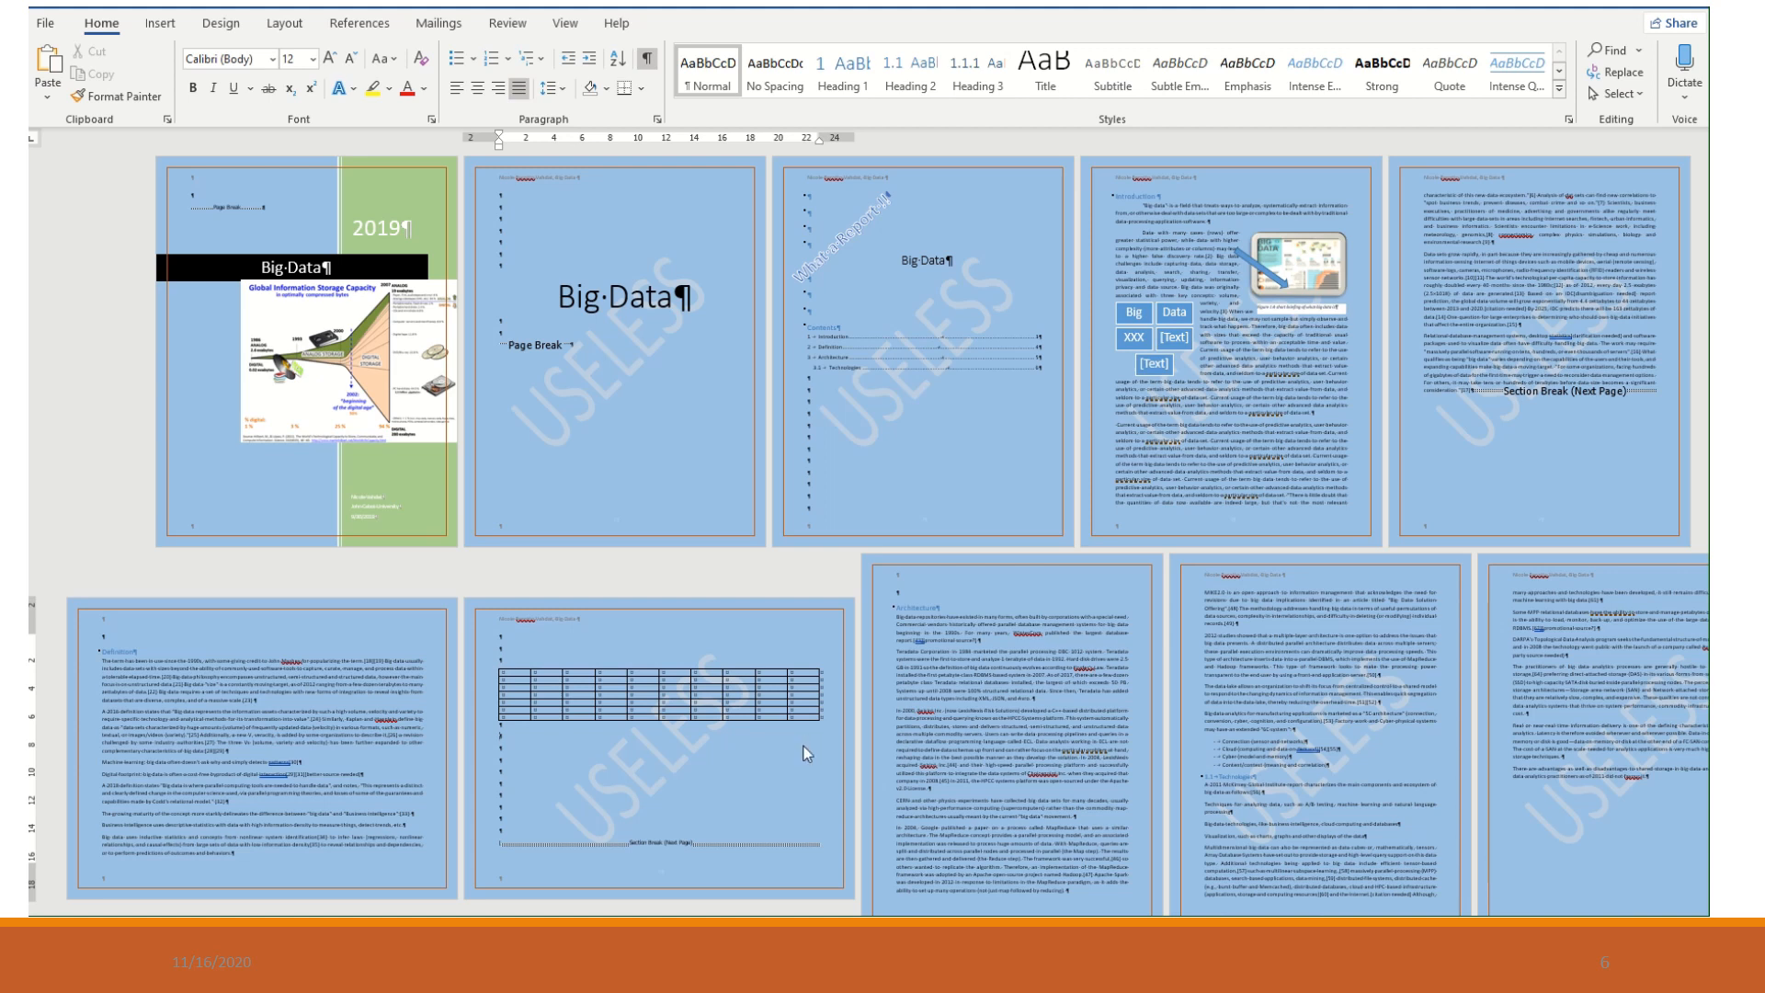
key("alt+q")
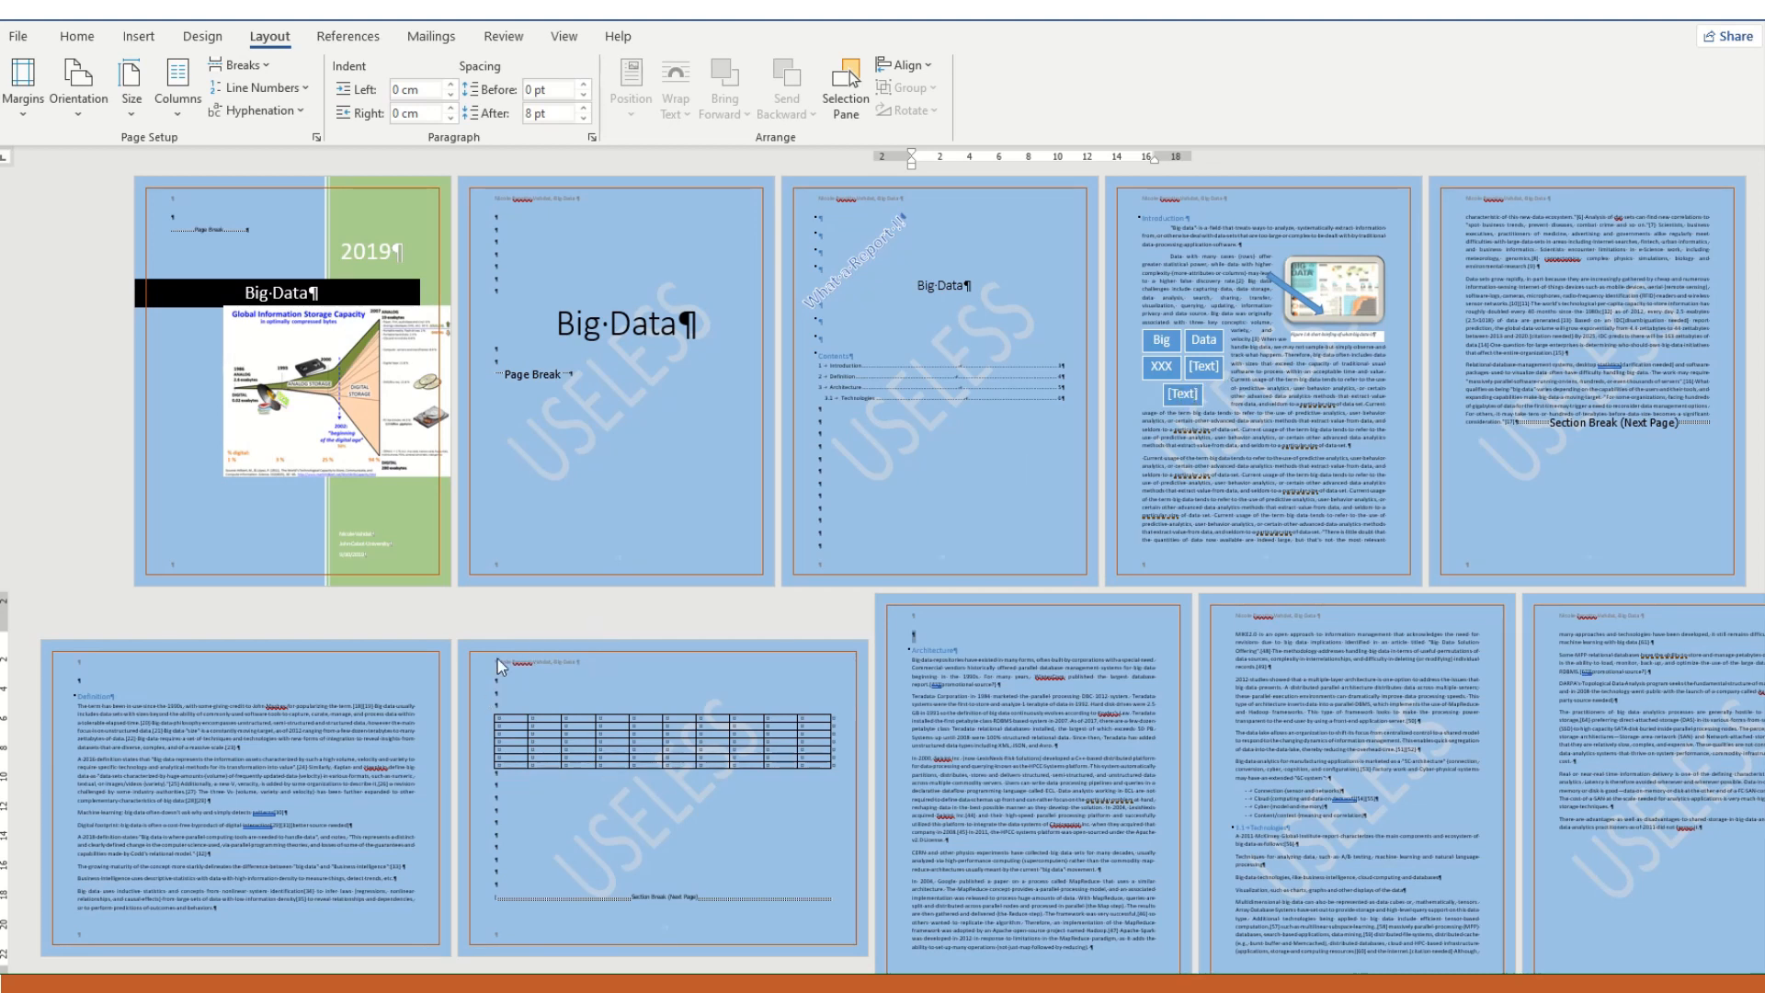
- Lay out the landscape Definition section in two columns
left_click(293, 726)
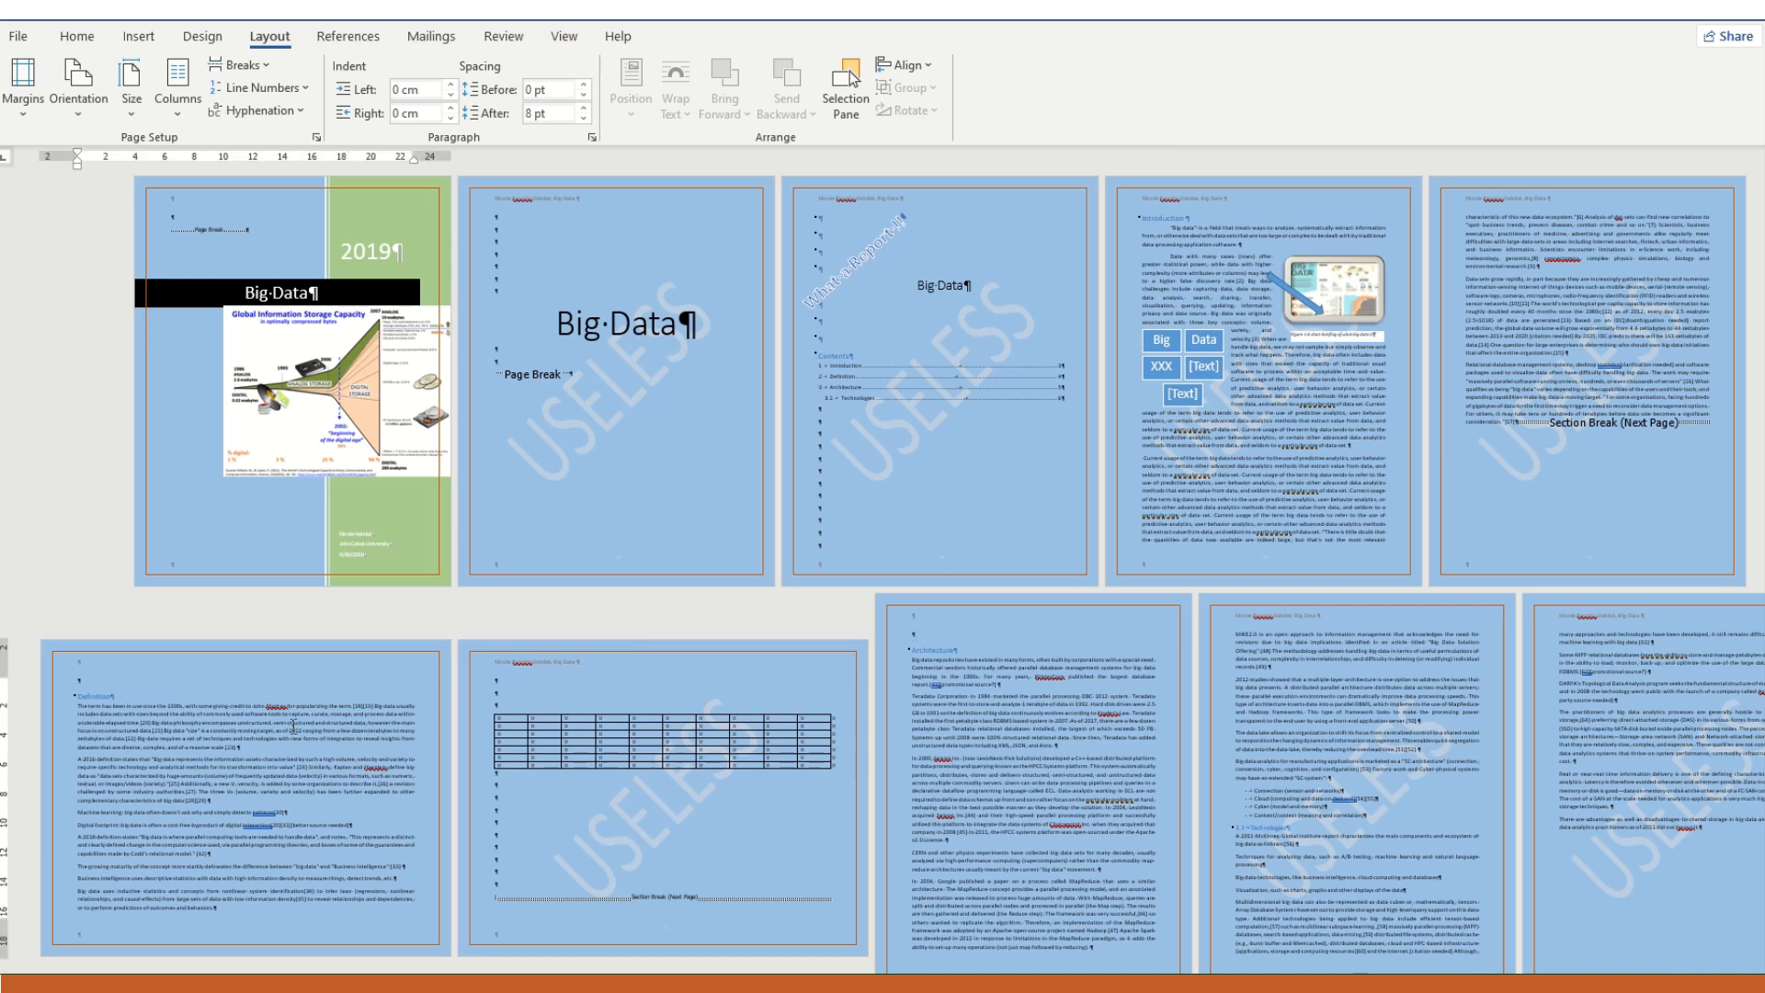
left_click(177, 101)
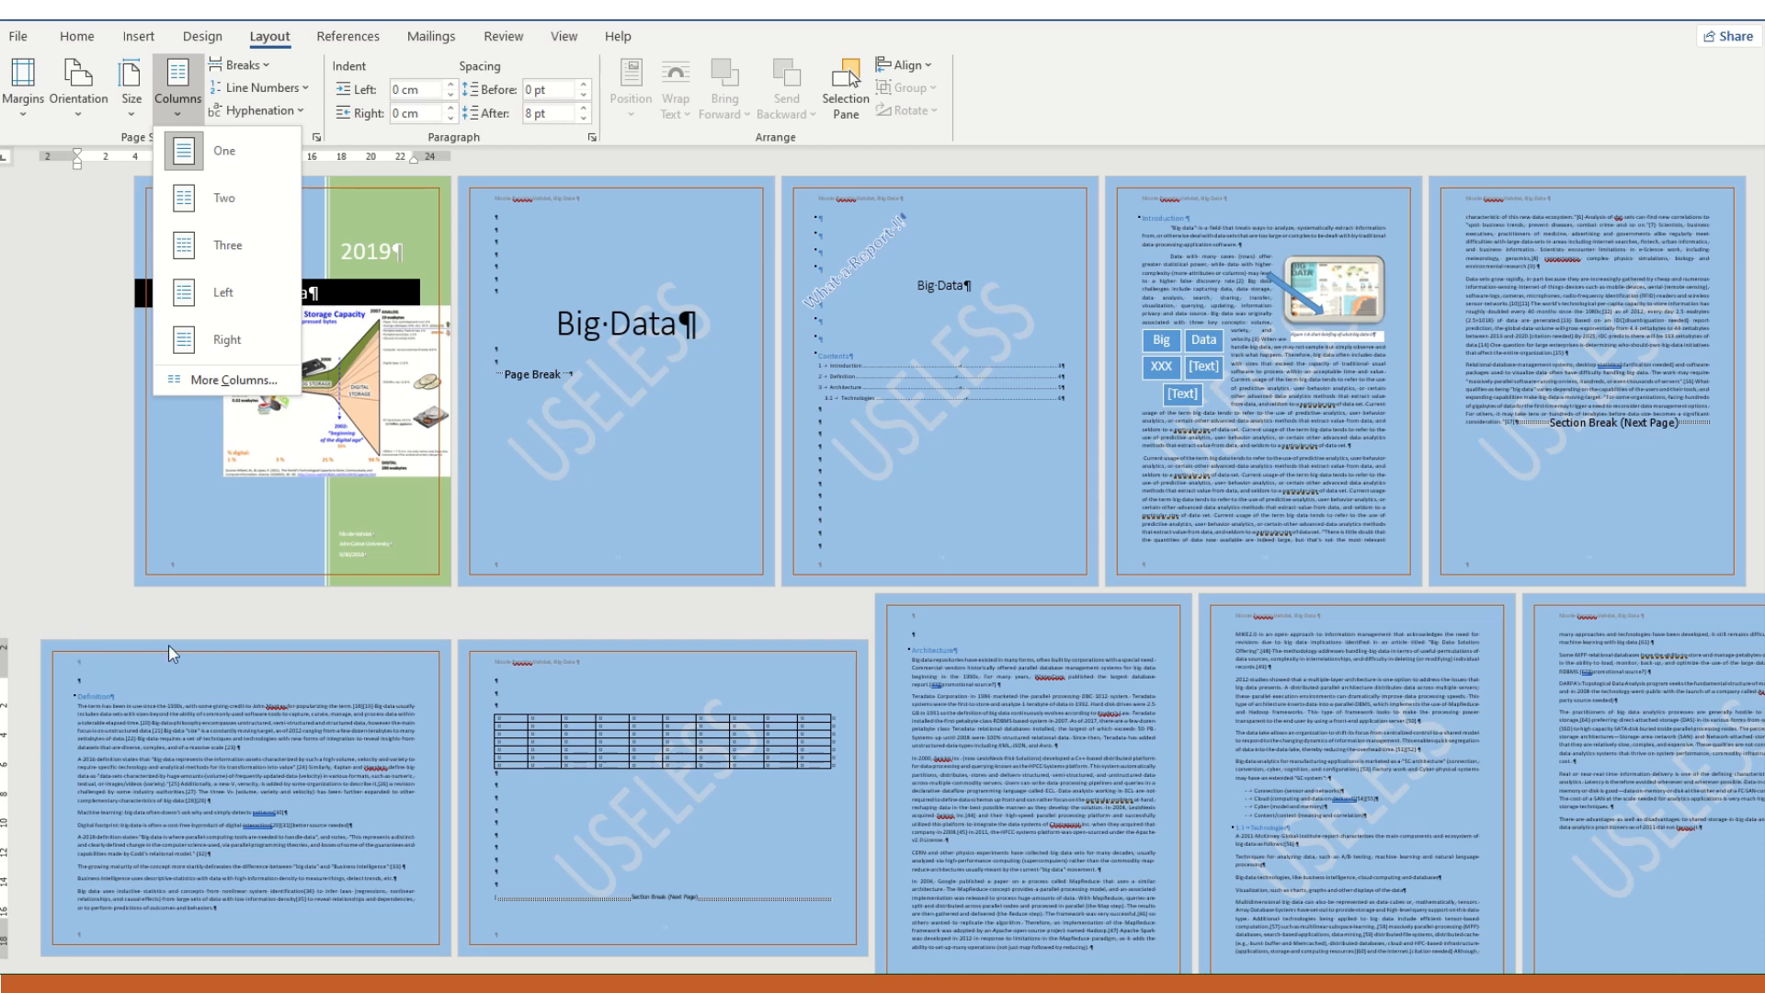
left_click(178, 210)
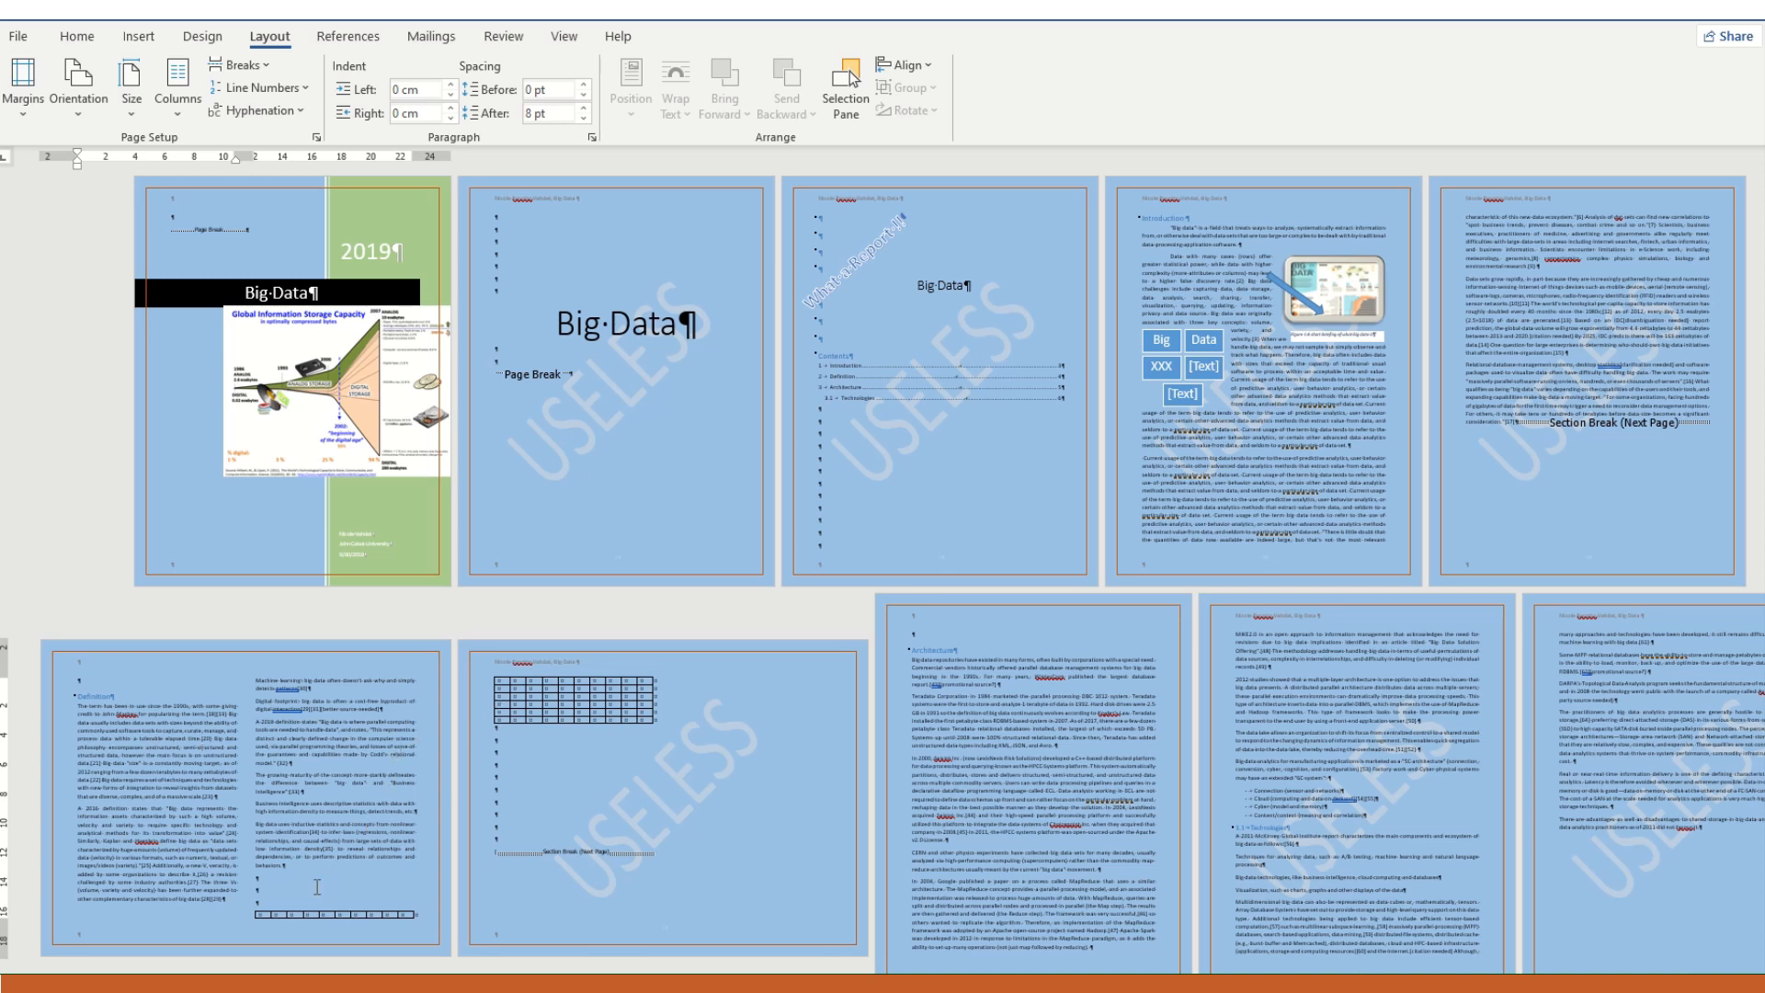
- Insert a Continuous section break between the end of the Definition text and the table
left_click(272, 885)
left_click(250, 69)
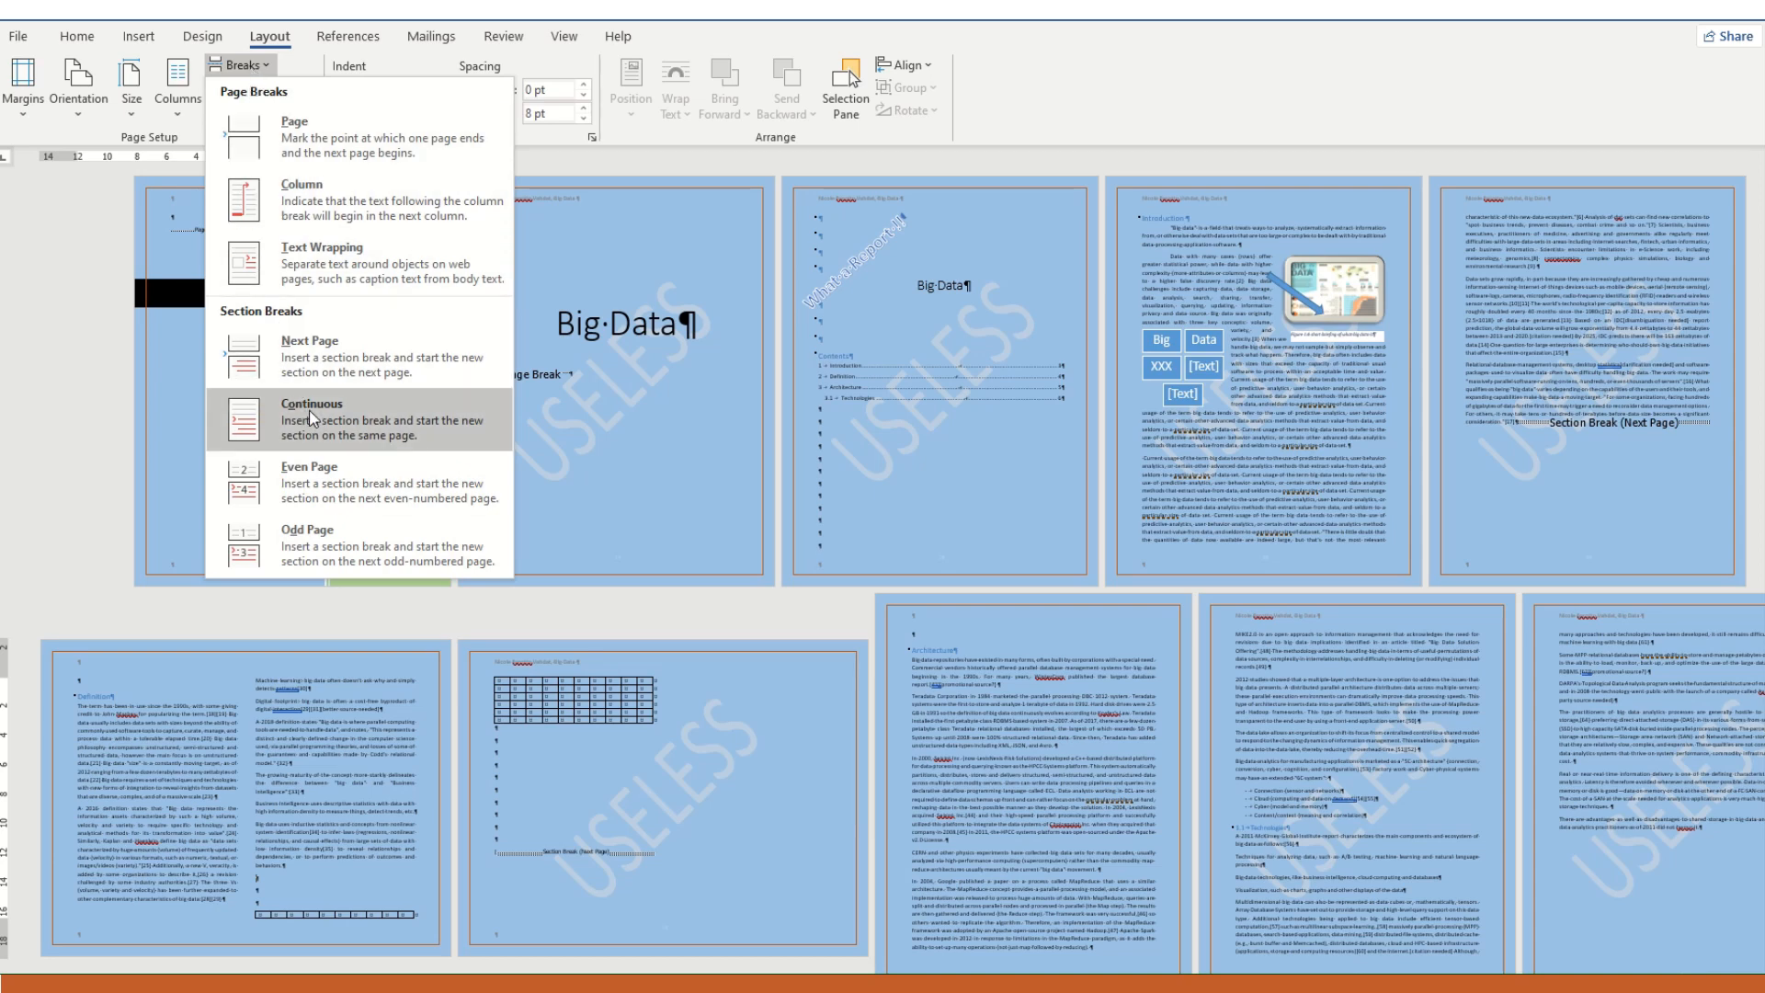
left_click(308, 410)
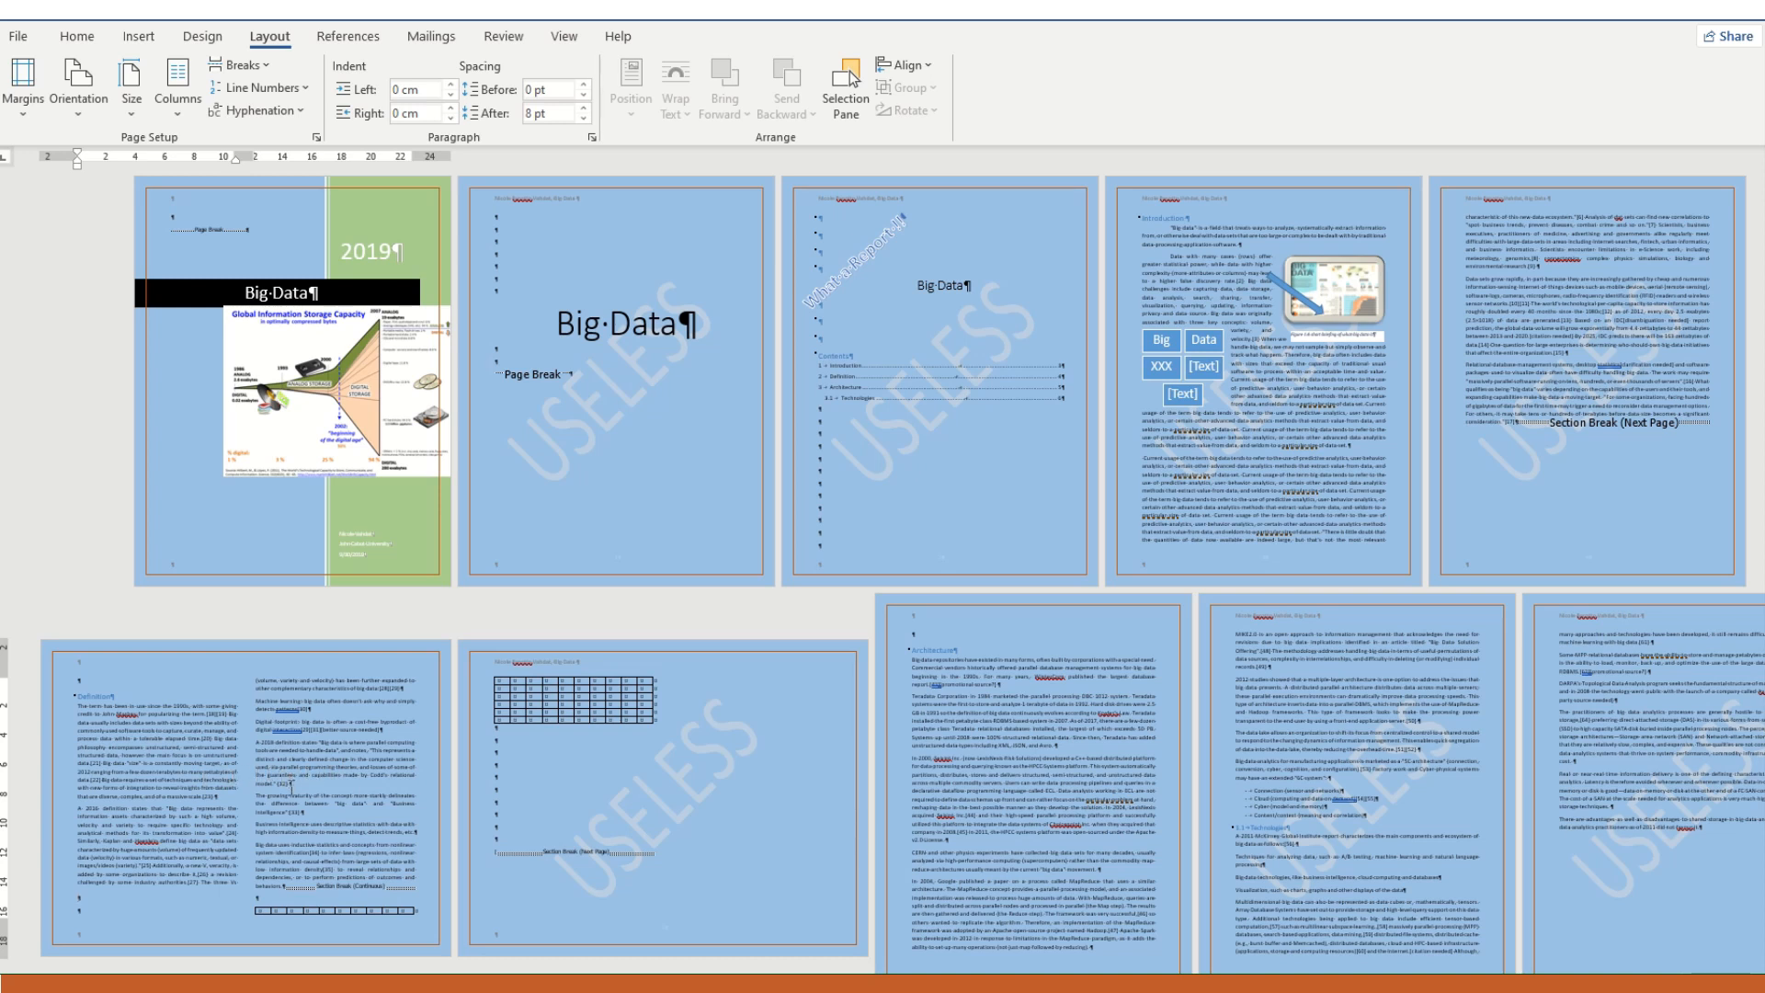
- Set the section containing the table back to a single column
left_click(544, 788)
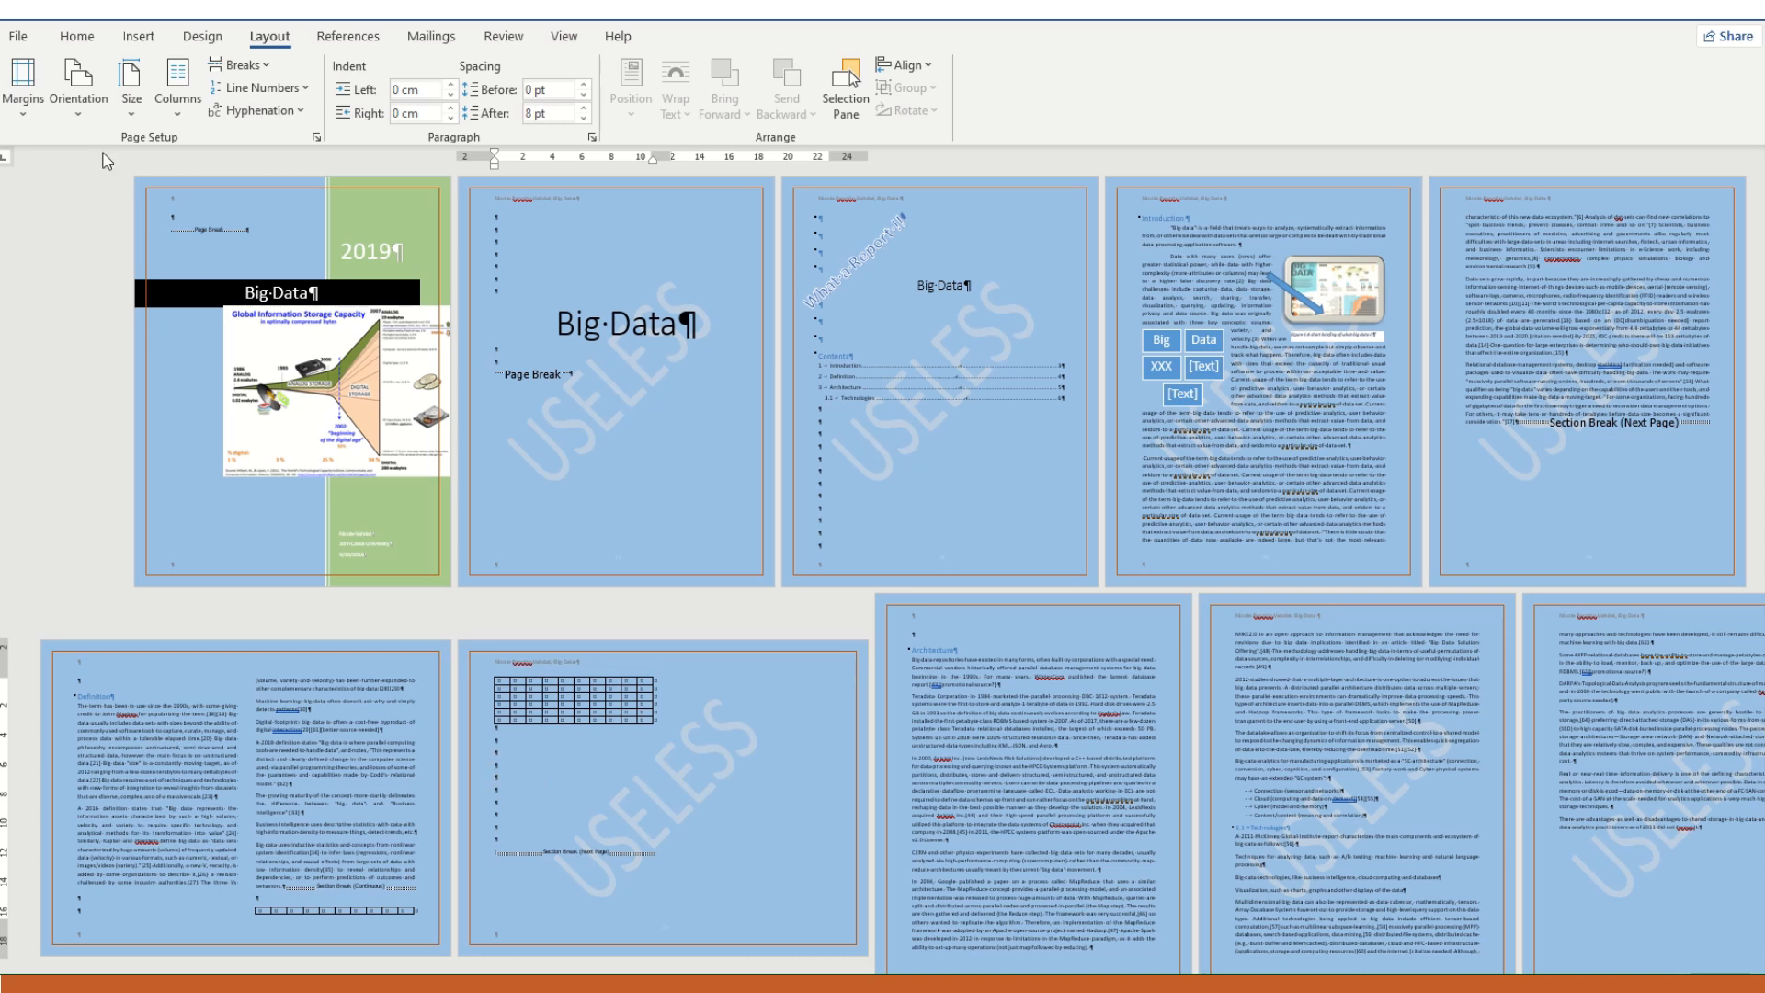
left_click(181, 103)
left_click(189, 153)
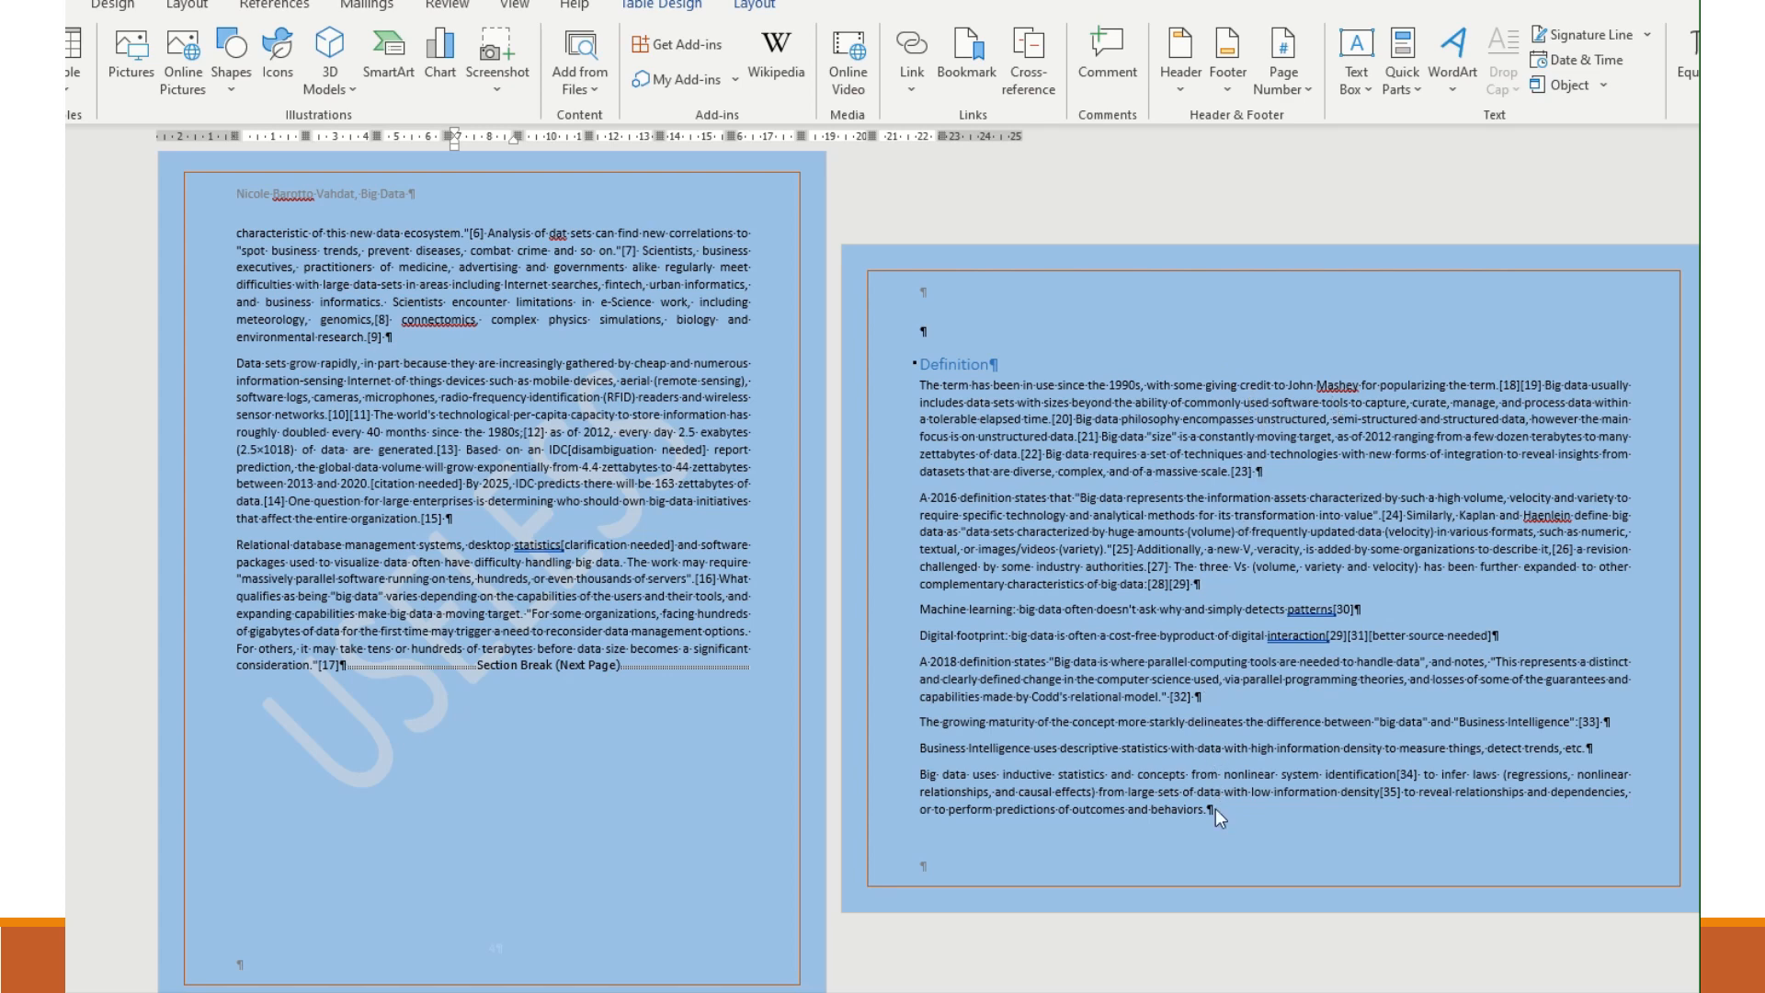
- Review the section breaks and page orientations across the Definition, table and Architecture pages
scroll(1195, 736, "down", 3)
scroll(1163, 681, "down", 1)
scroll(1130, 552, "up", 2)
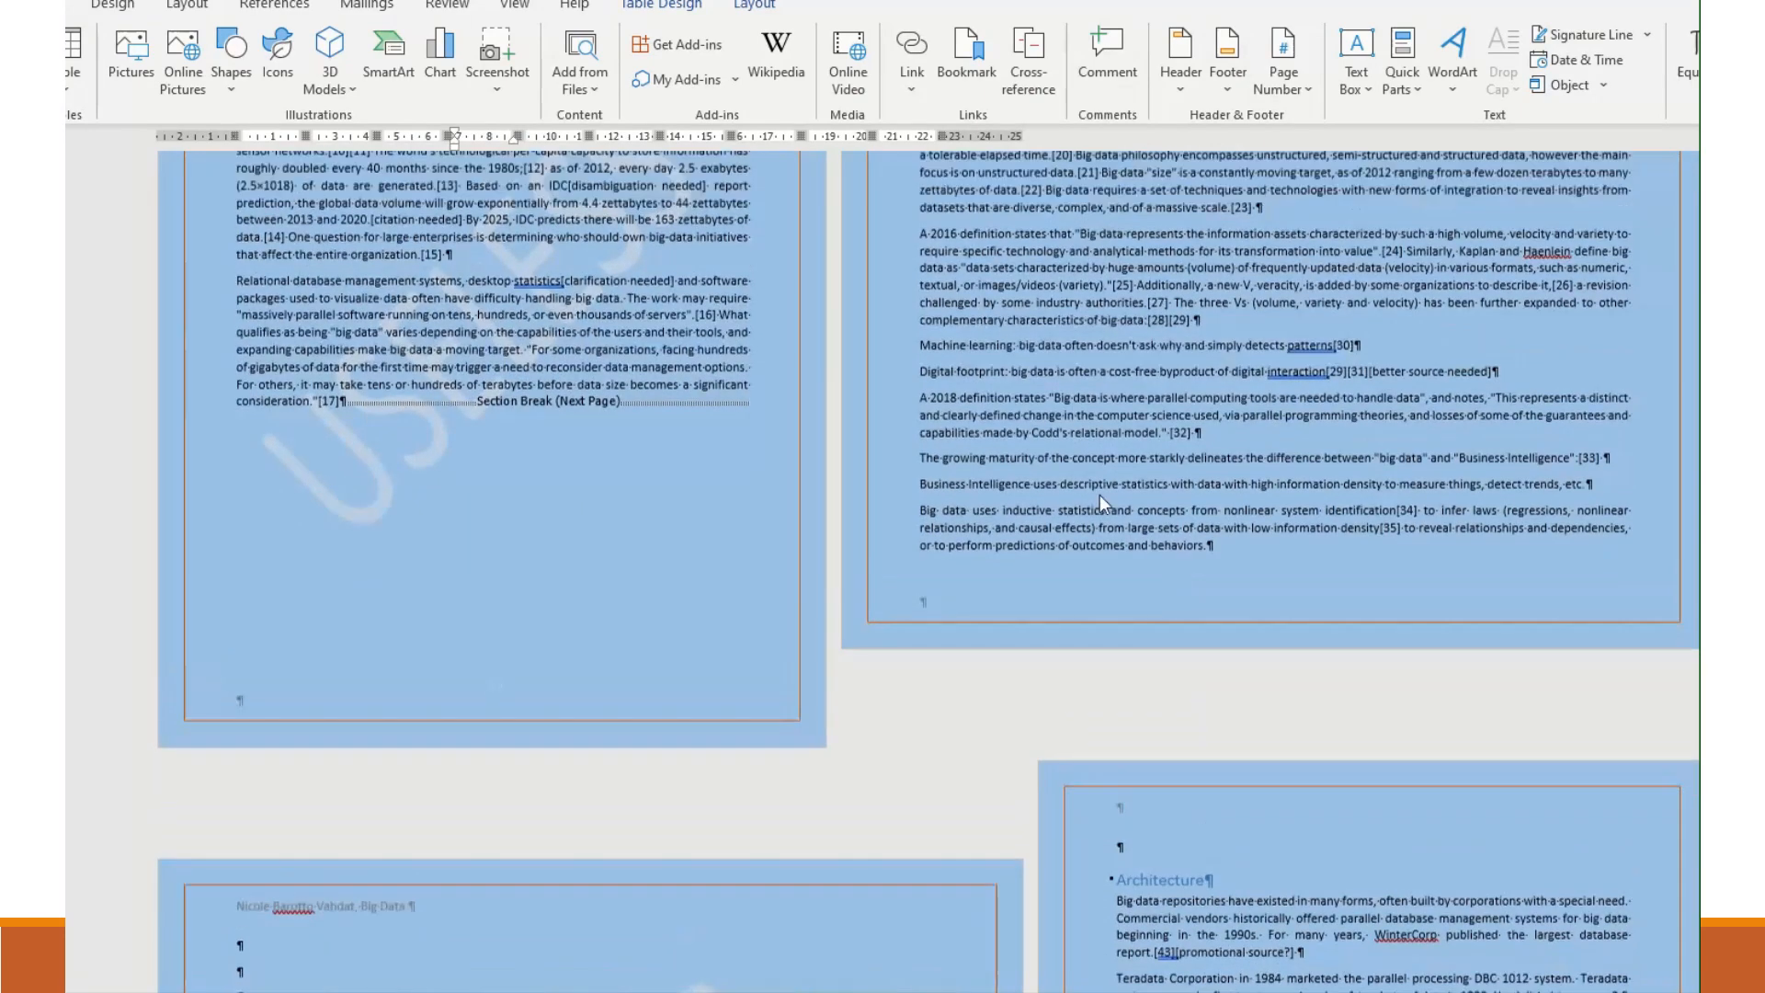
scroll(1163, 599, "down", 1)
scroll(1162, 599, "down", 7)
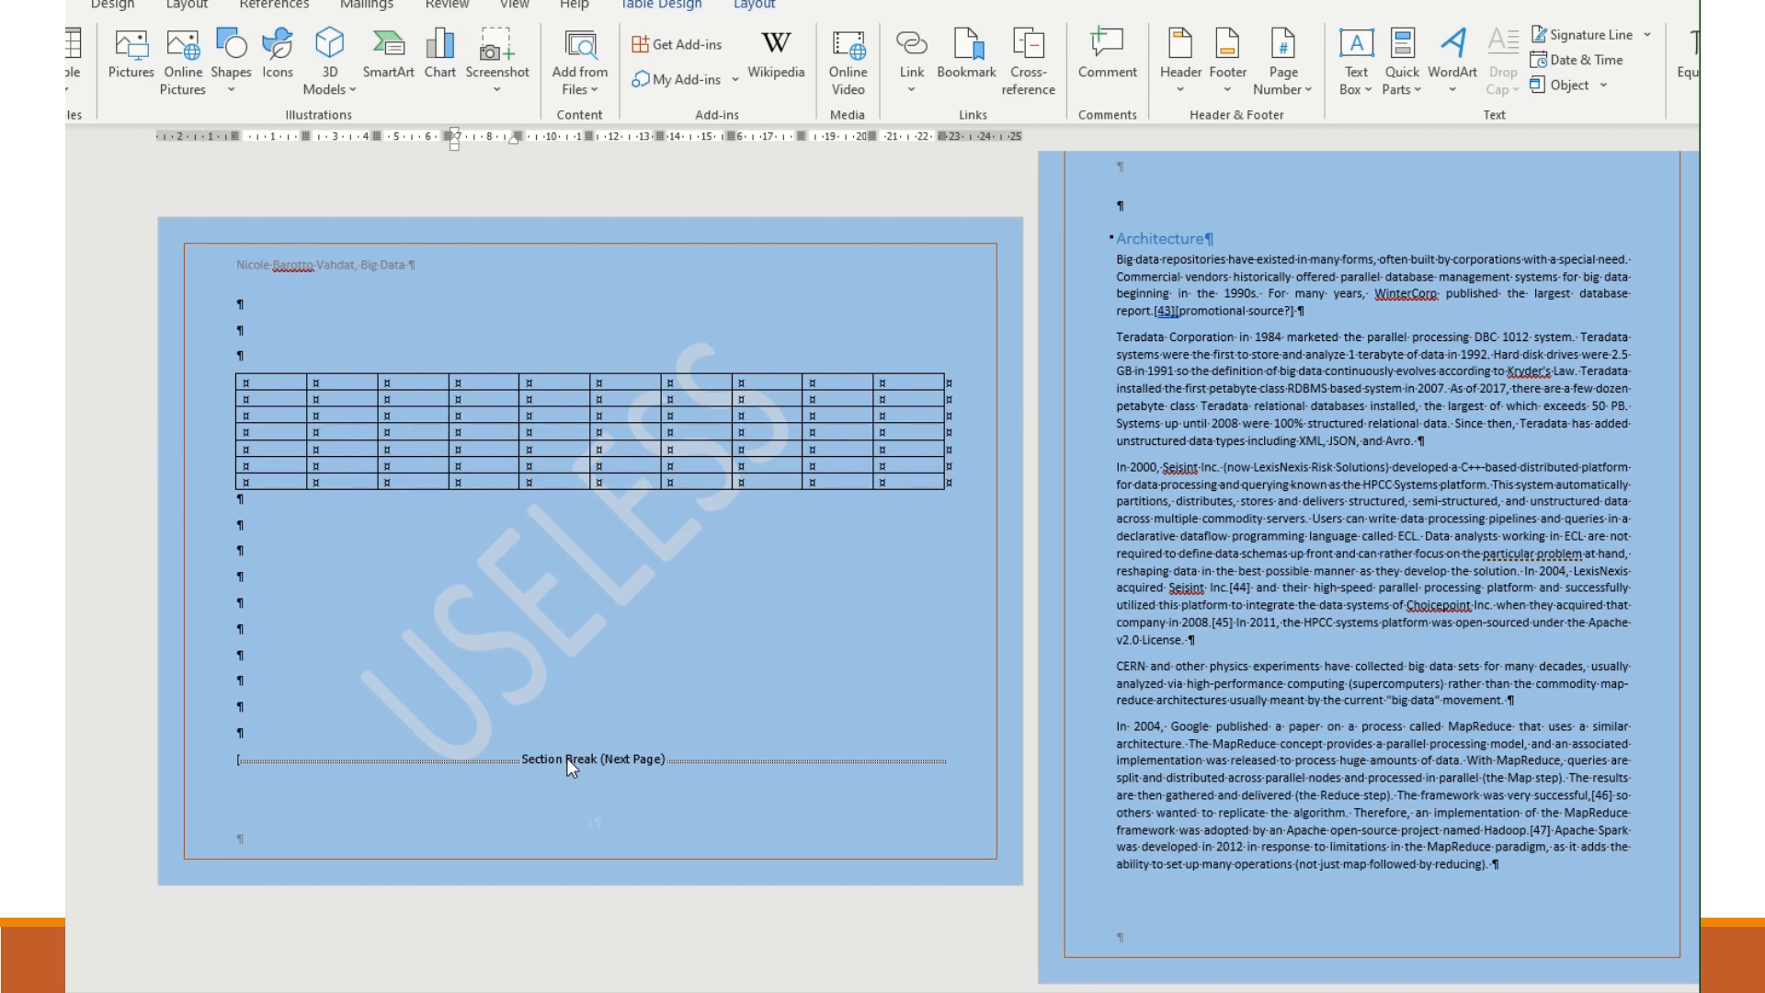
scroll(566, 757, "up", 8)
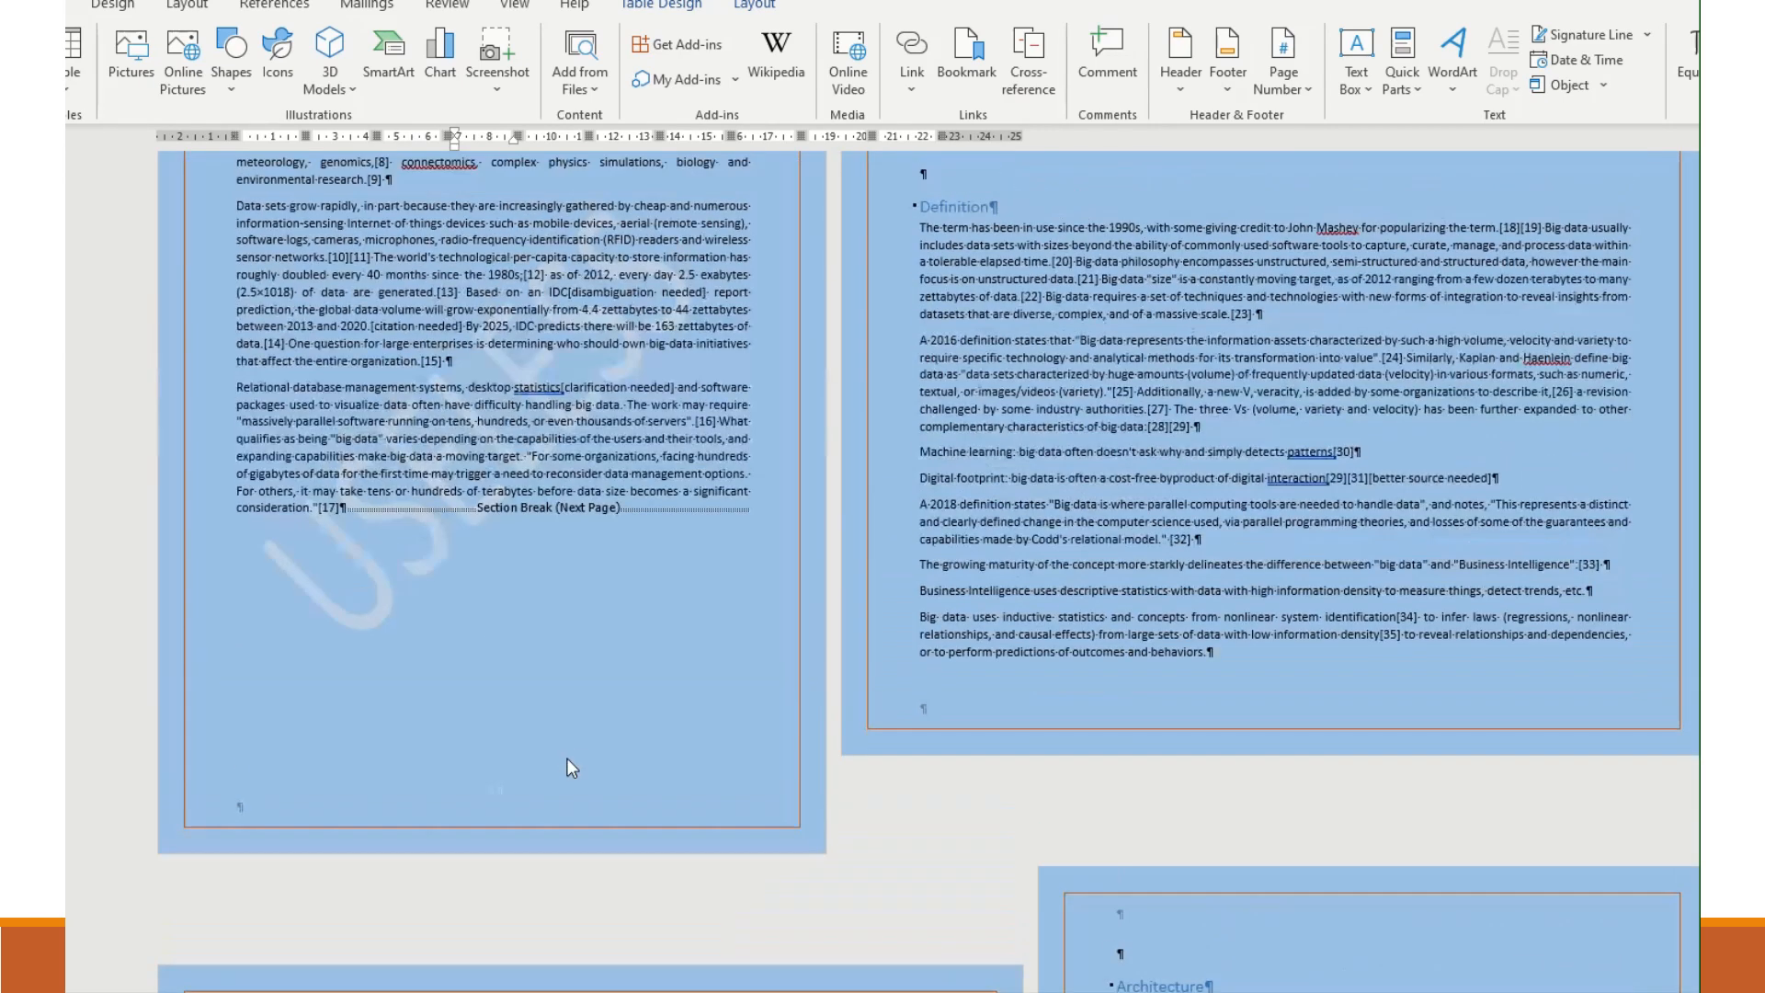
- Compare the portrait introduction page with the landscape Definition and table pages and the Next Page section breaks separating them
scroll(585, 753, "up", 1)
scroll(1212, 380, "down", 2)
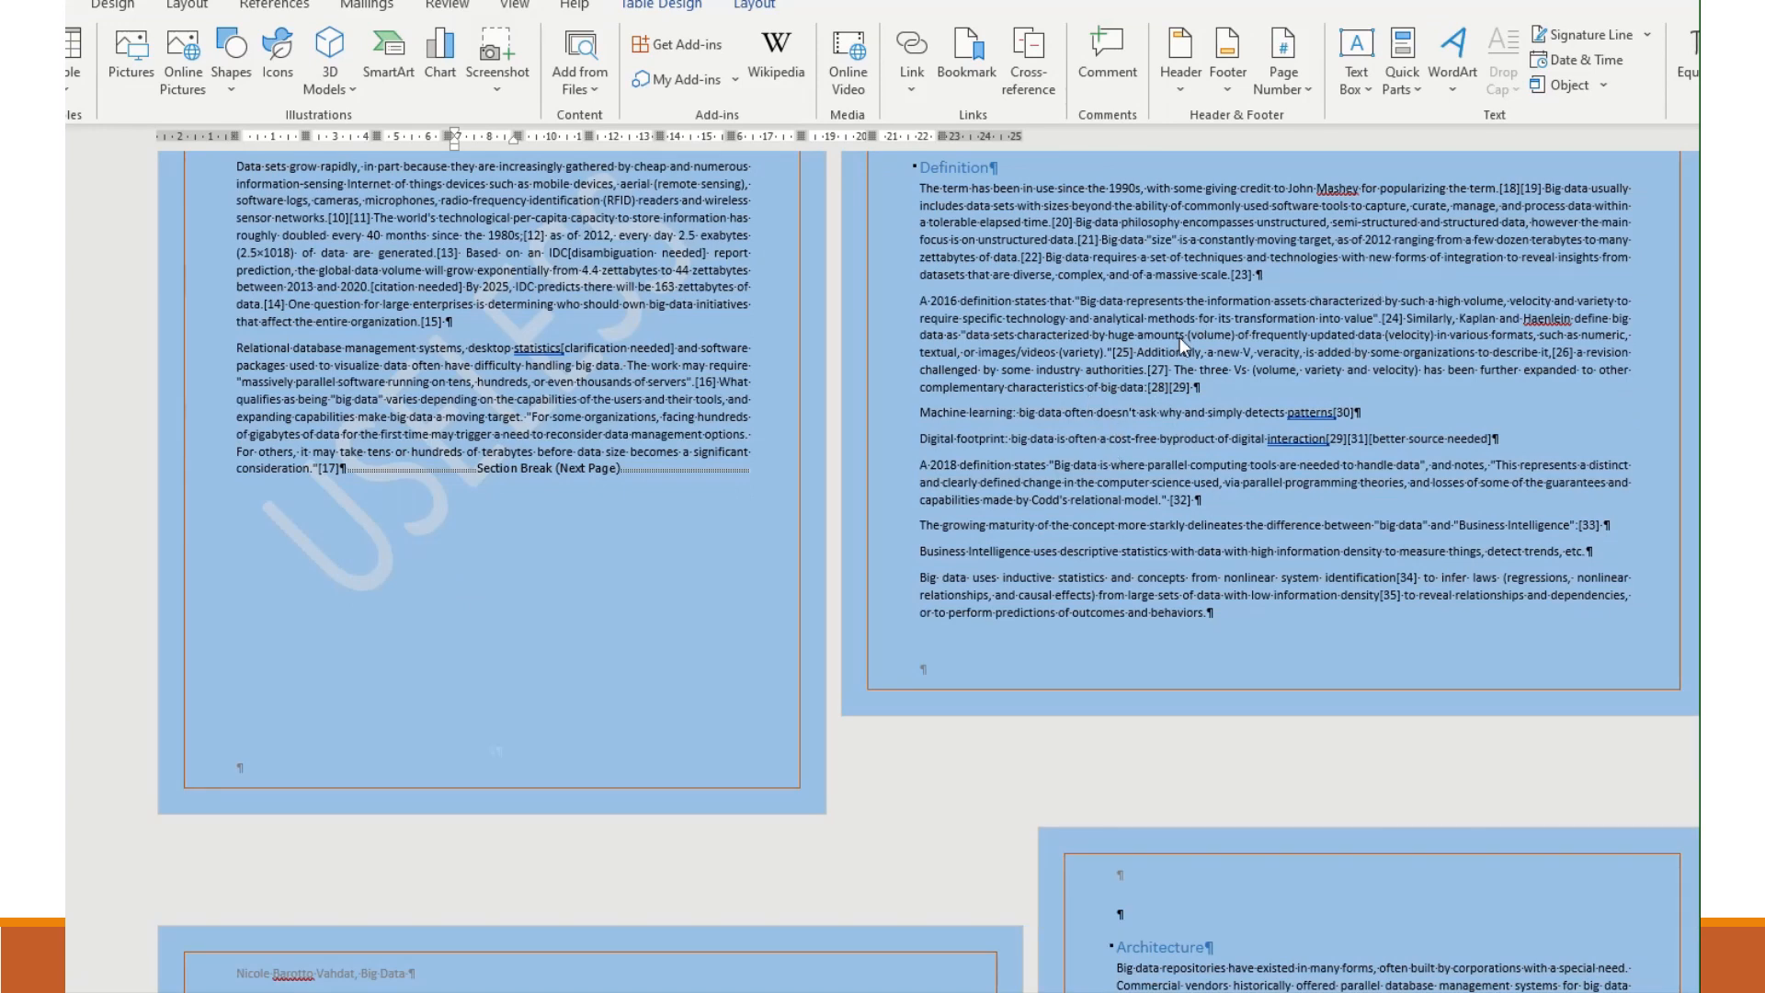
scroll(1178, 339, "down", 8)
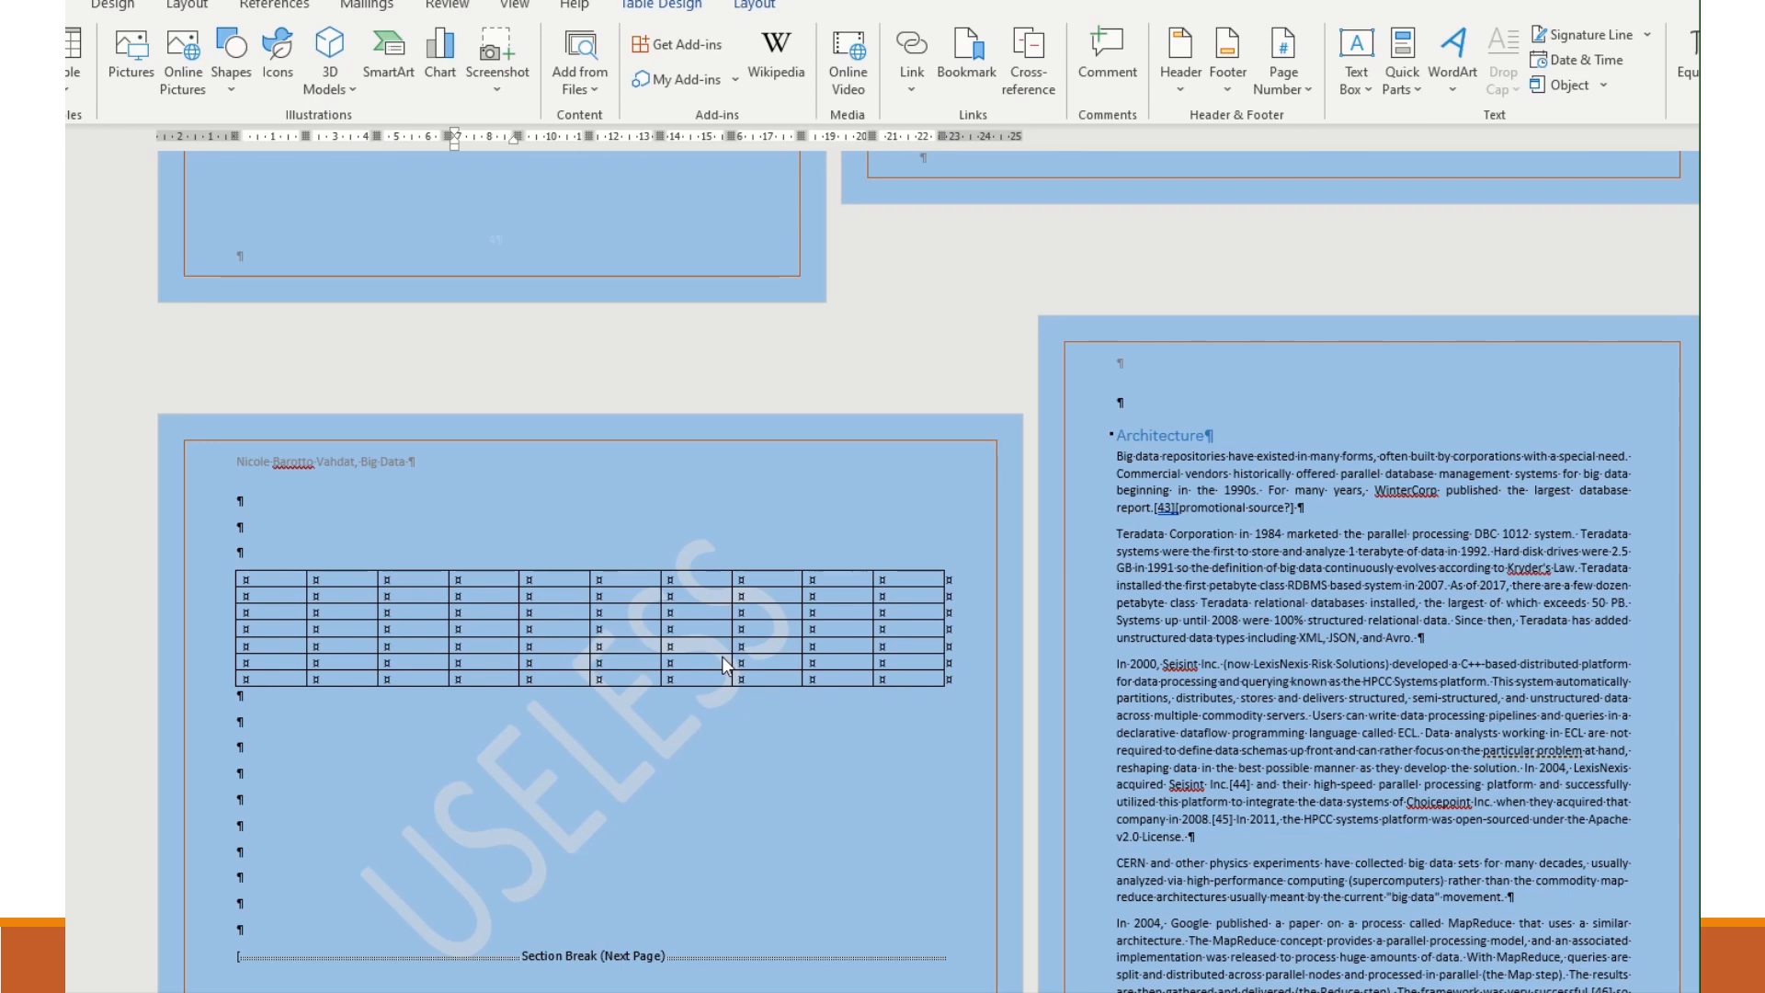
scroll(721, 656, "up", 10)
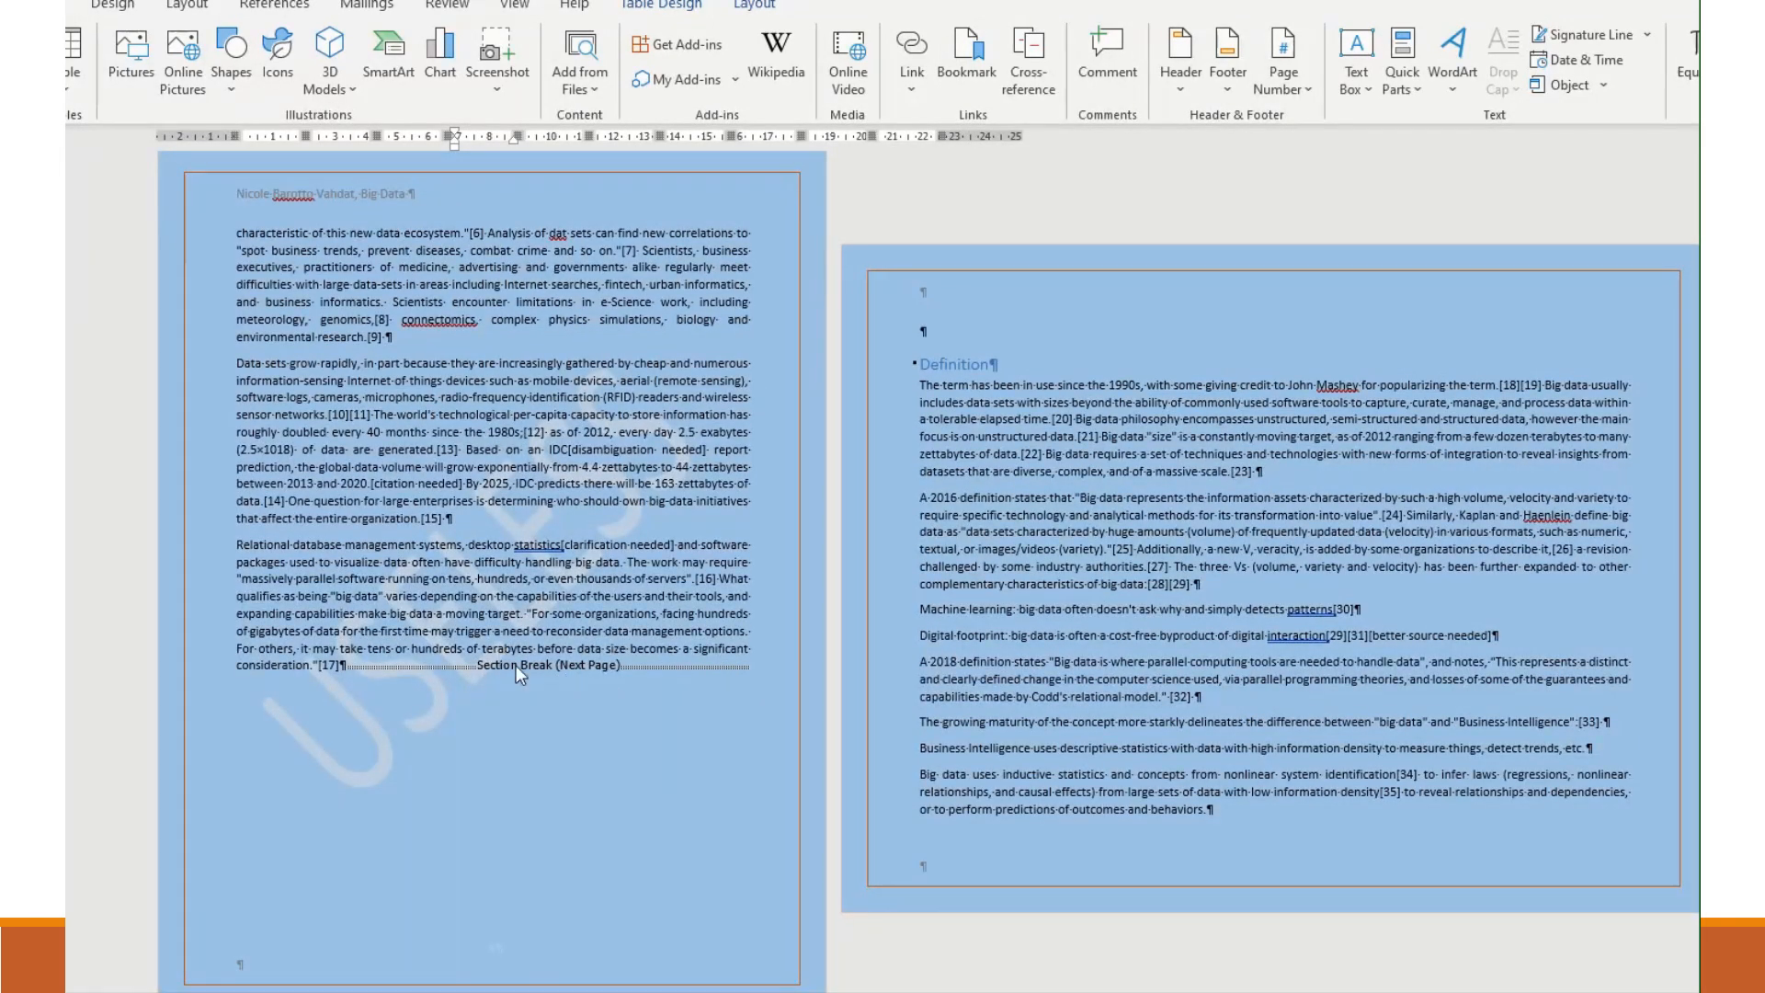
scroll(806, 634, "down", 10)
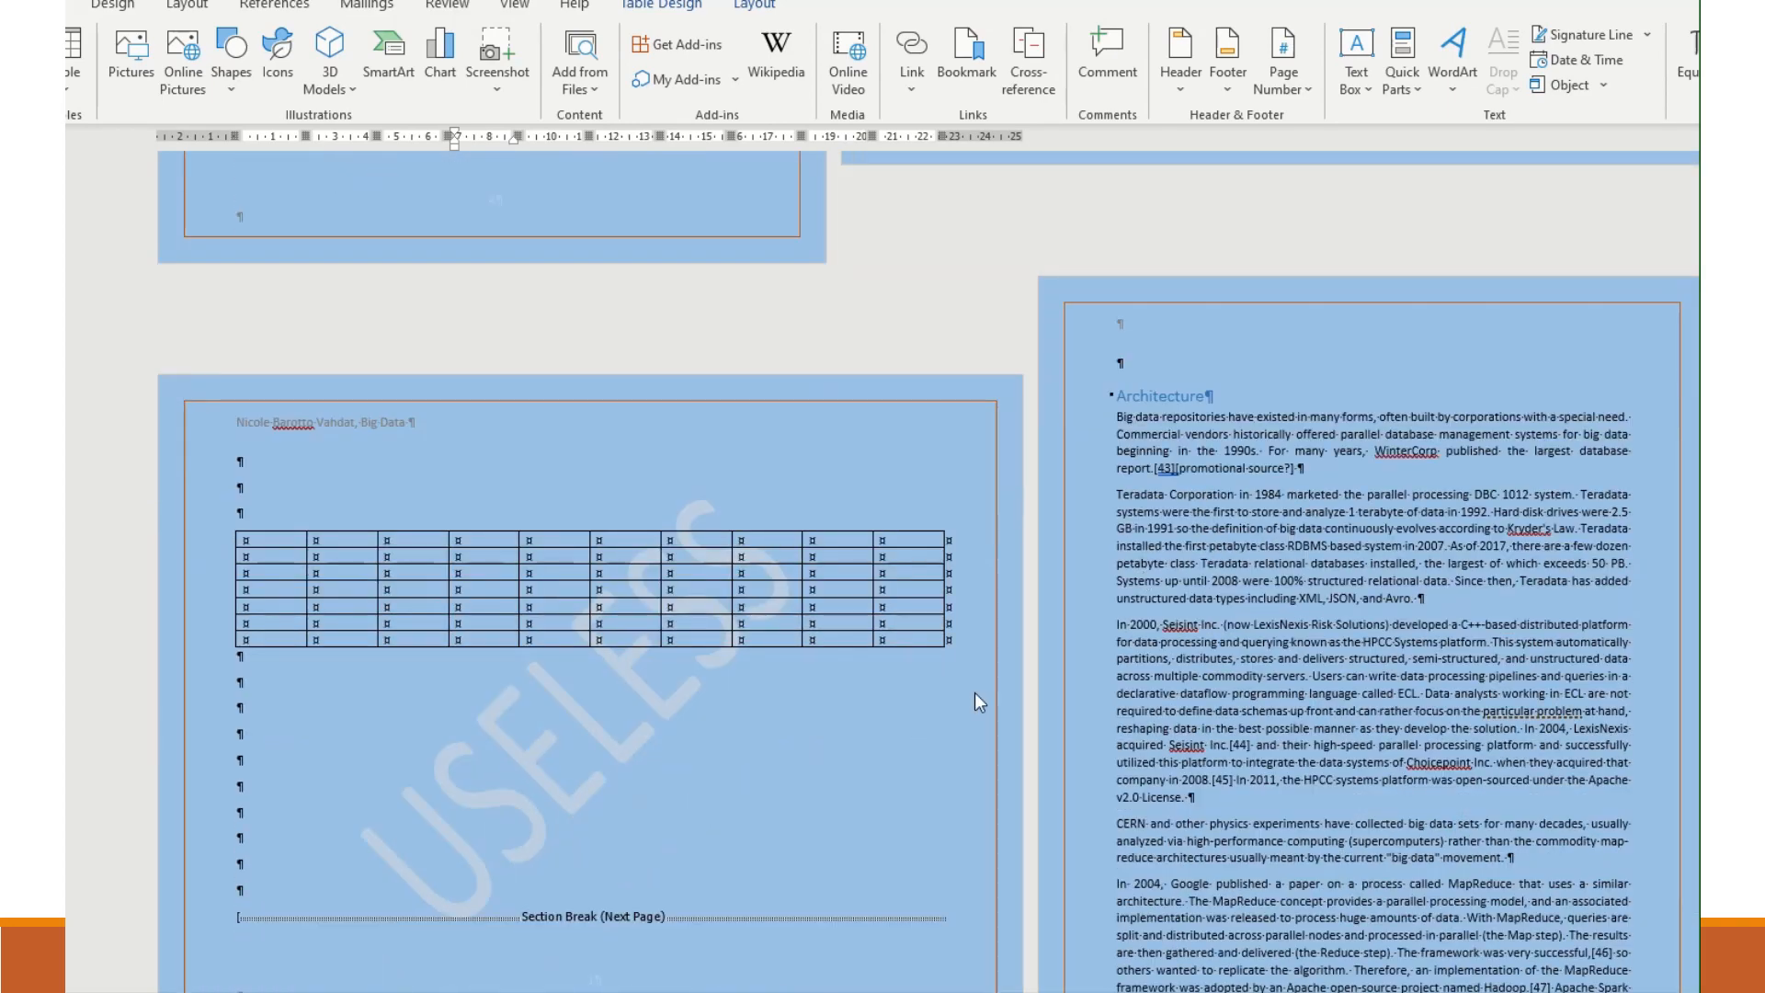
scroll(687, 791, "up", 10)
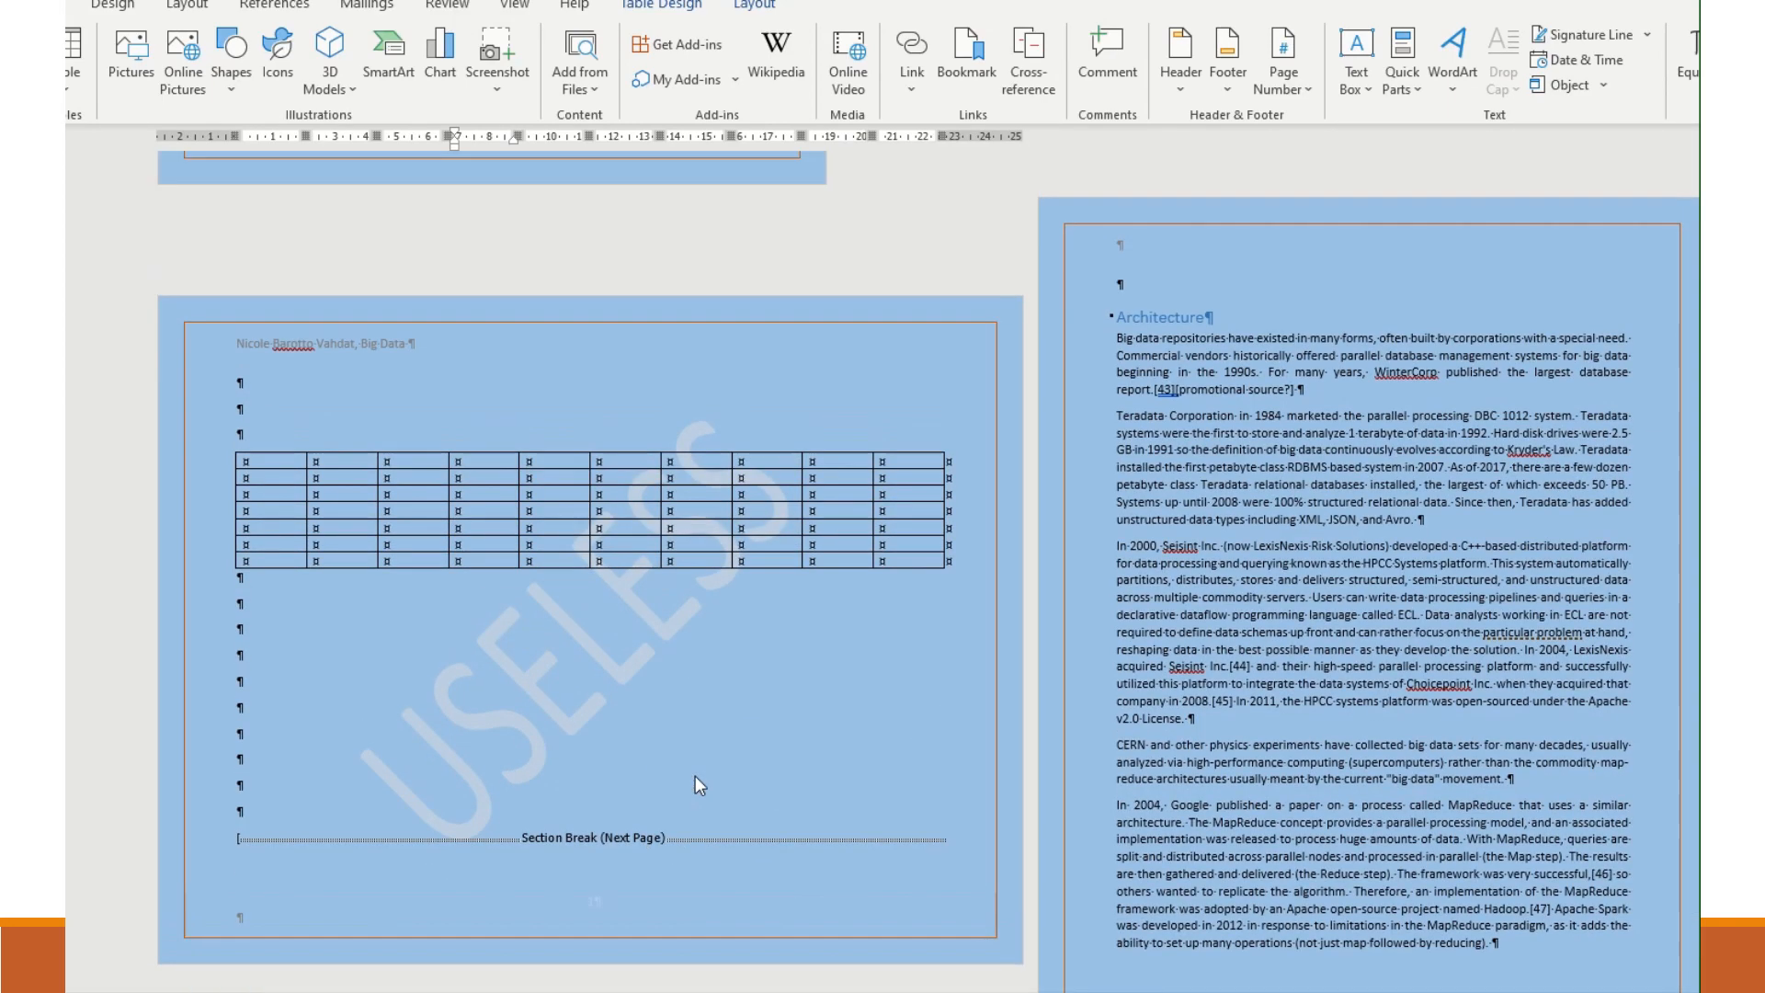
scroll(912, 659, "up", 1)
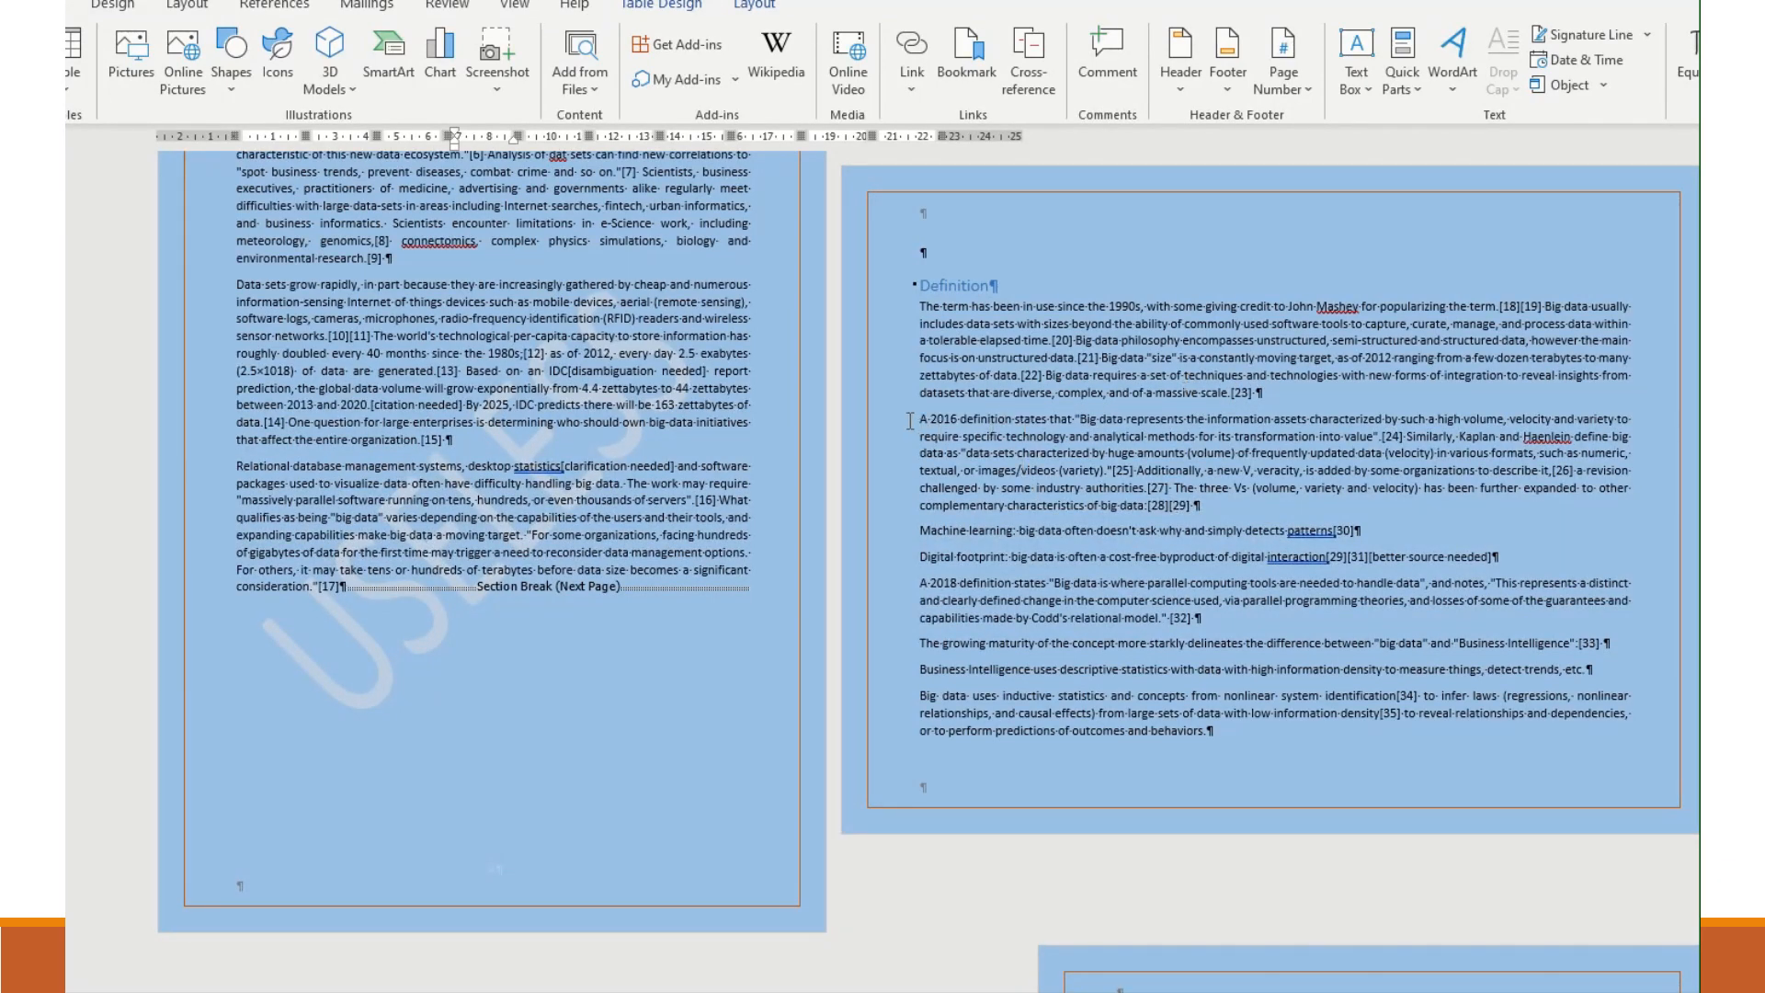
- Duplicate the "A 2016 definition" paragraph in the Definition section so that it appears three times in a row
left_click_drag(915, 419, 1232, 513)
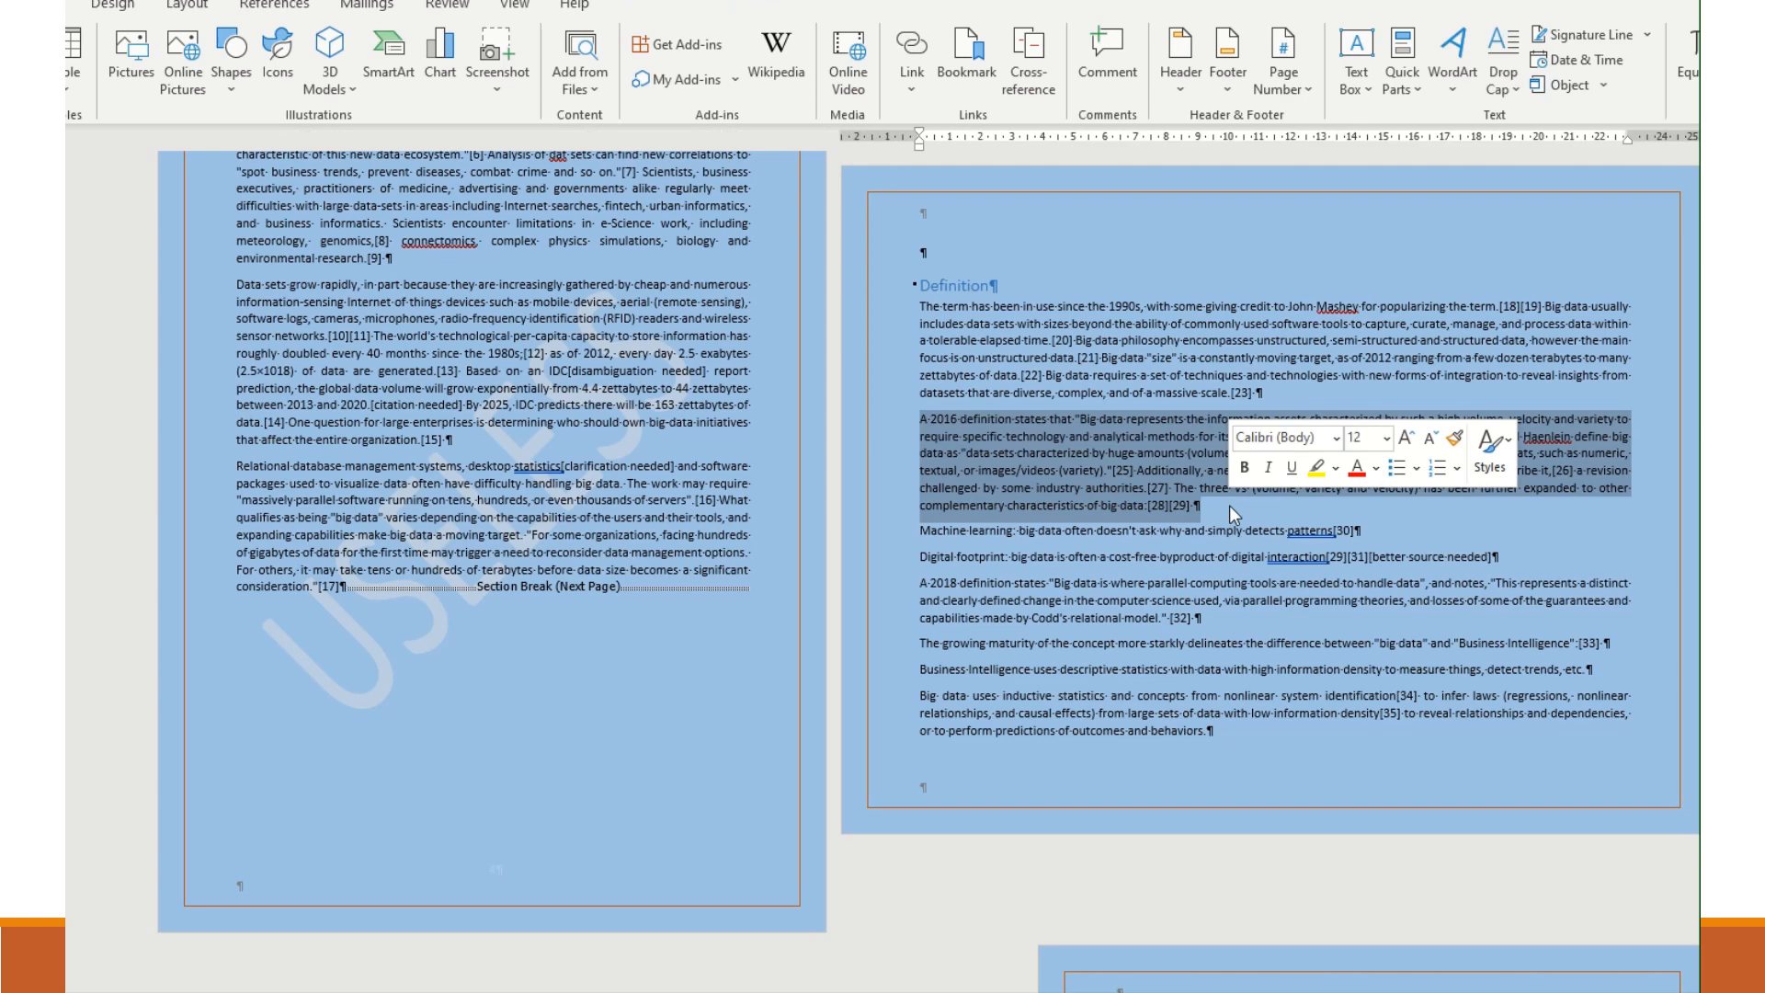
key("ctrl+c")
key("ctrl+v")
key("ctrl+v")
key("ctrl+v")
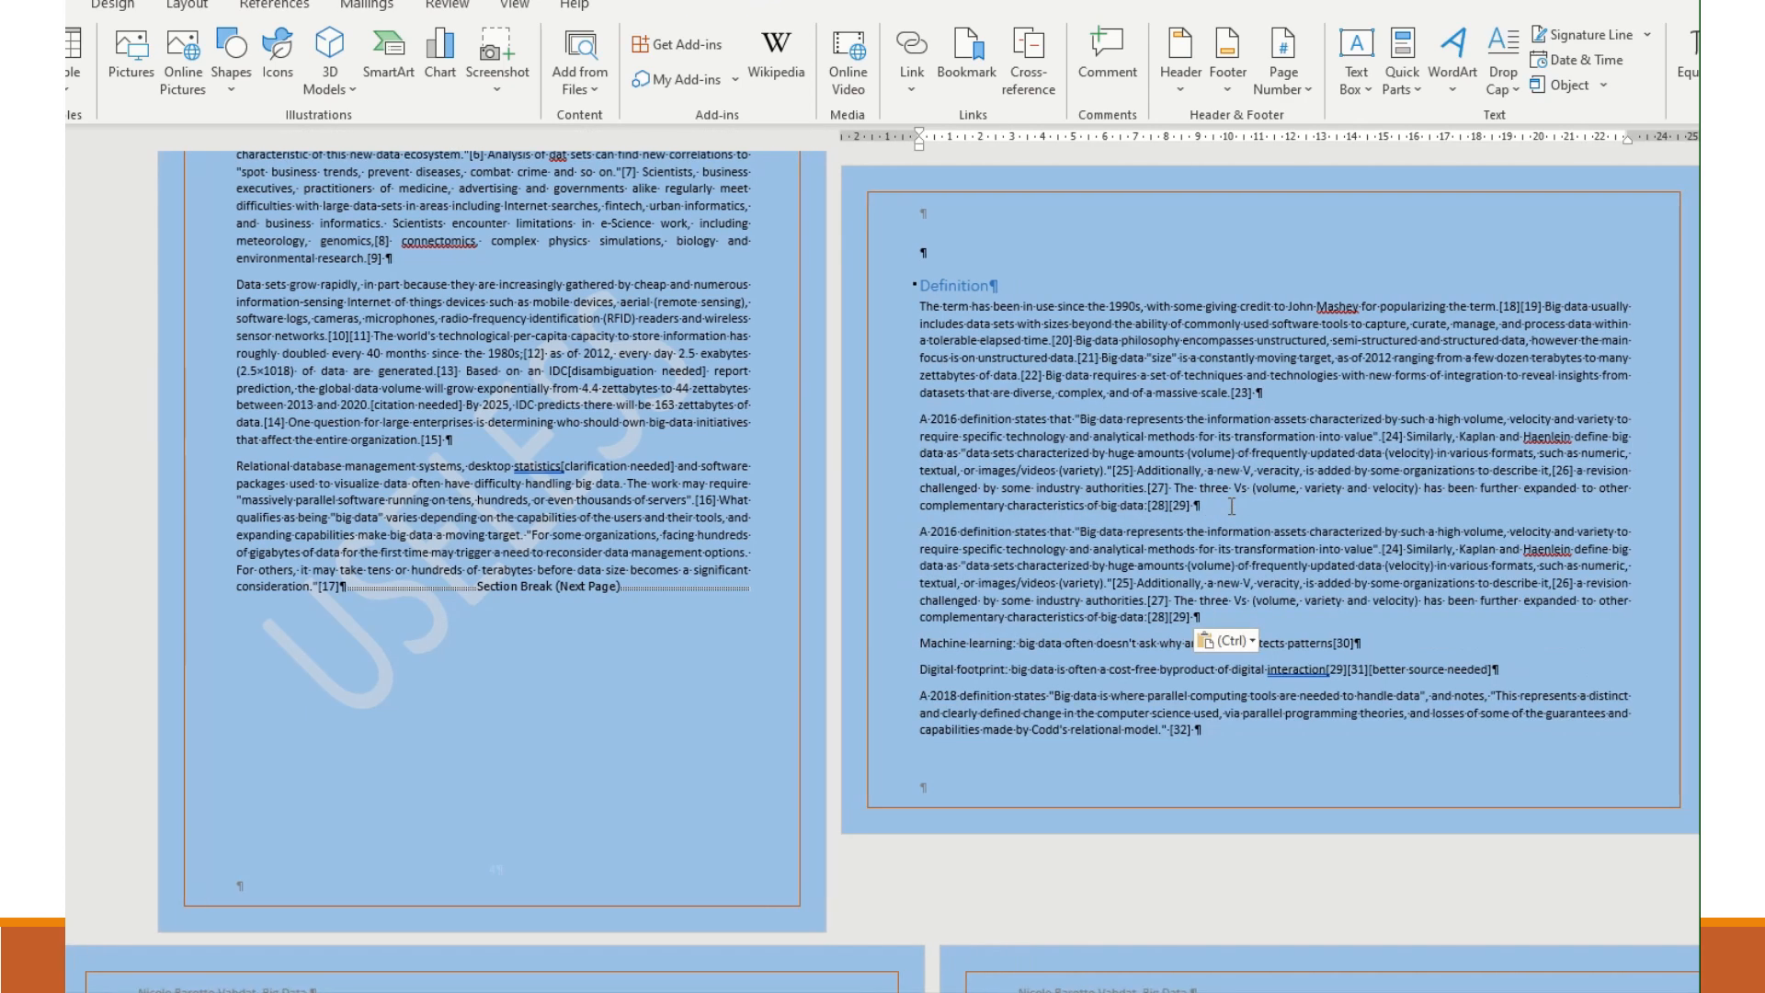
- Delete the surplus blank paragraphs below the table, leaving two before the Next Page section break
scroll(654, 525, "down", 6)
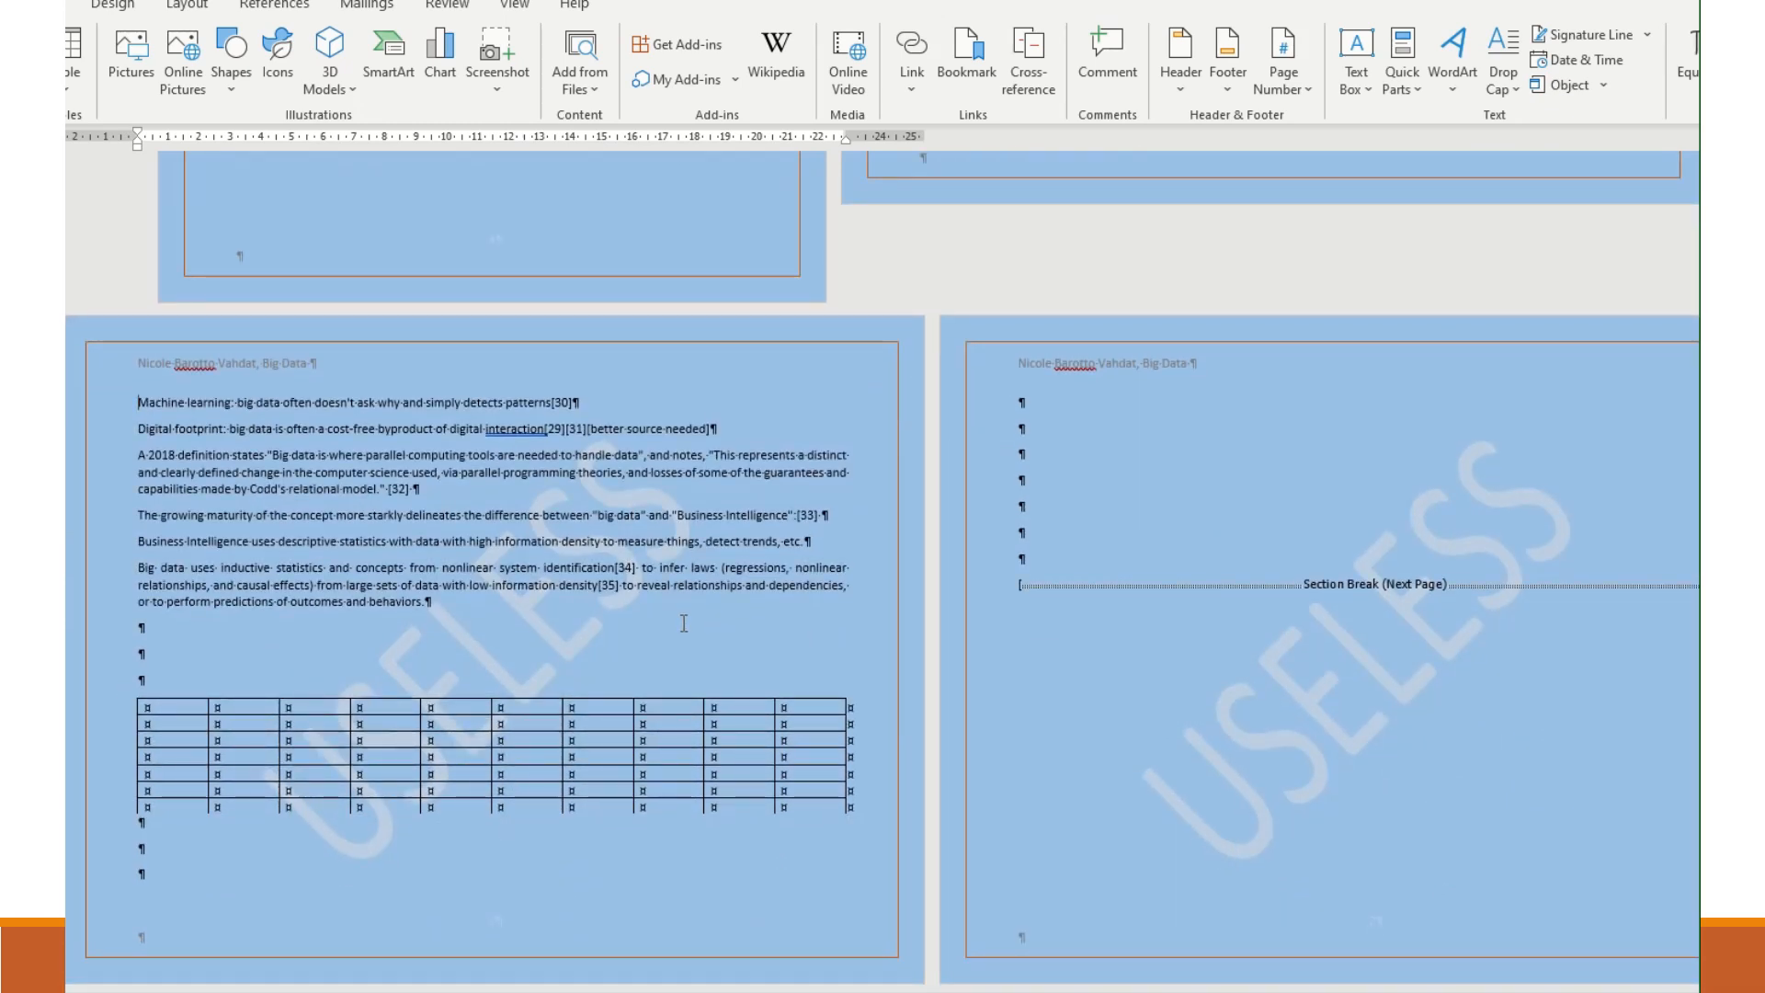
left_click(1107, 528)
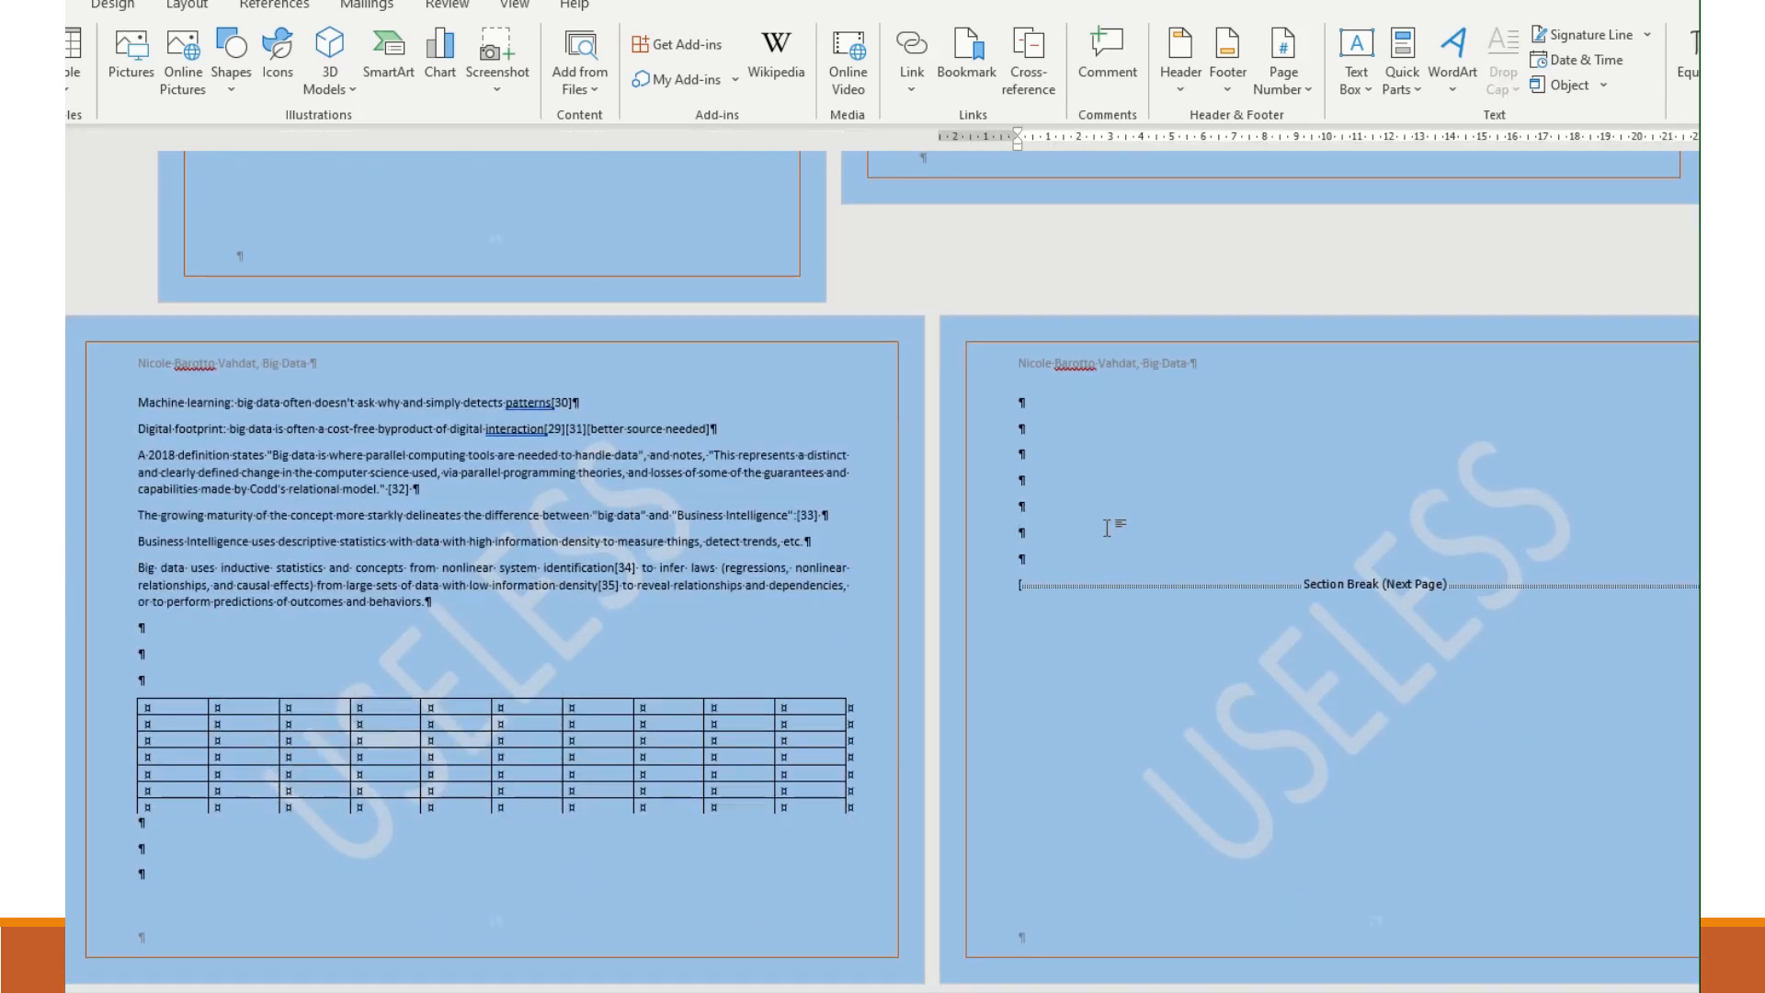
key("BackSpace")
key("BackSpace")
key("BackSpace")
key("BackSpace")
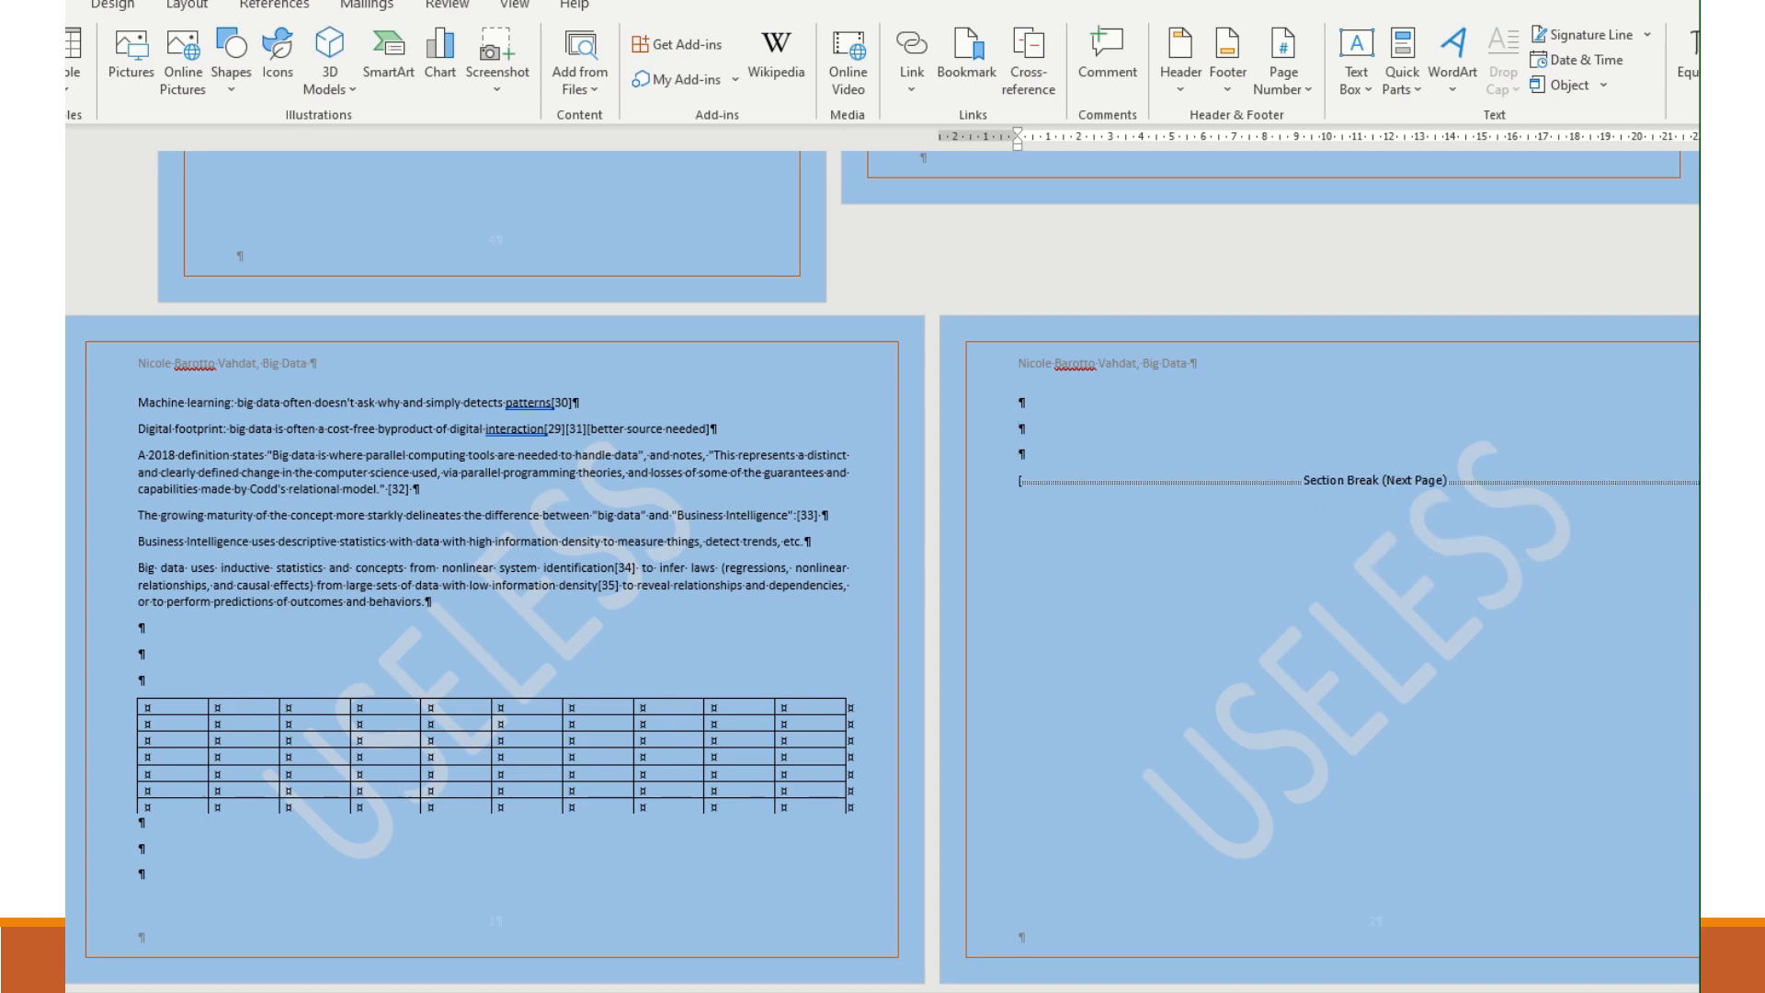
key("BackSpace")
key("BackSpace")
key("BackSpace")
key("BackSpace")
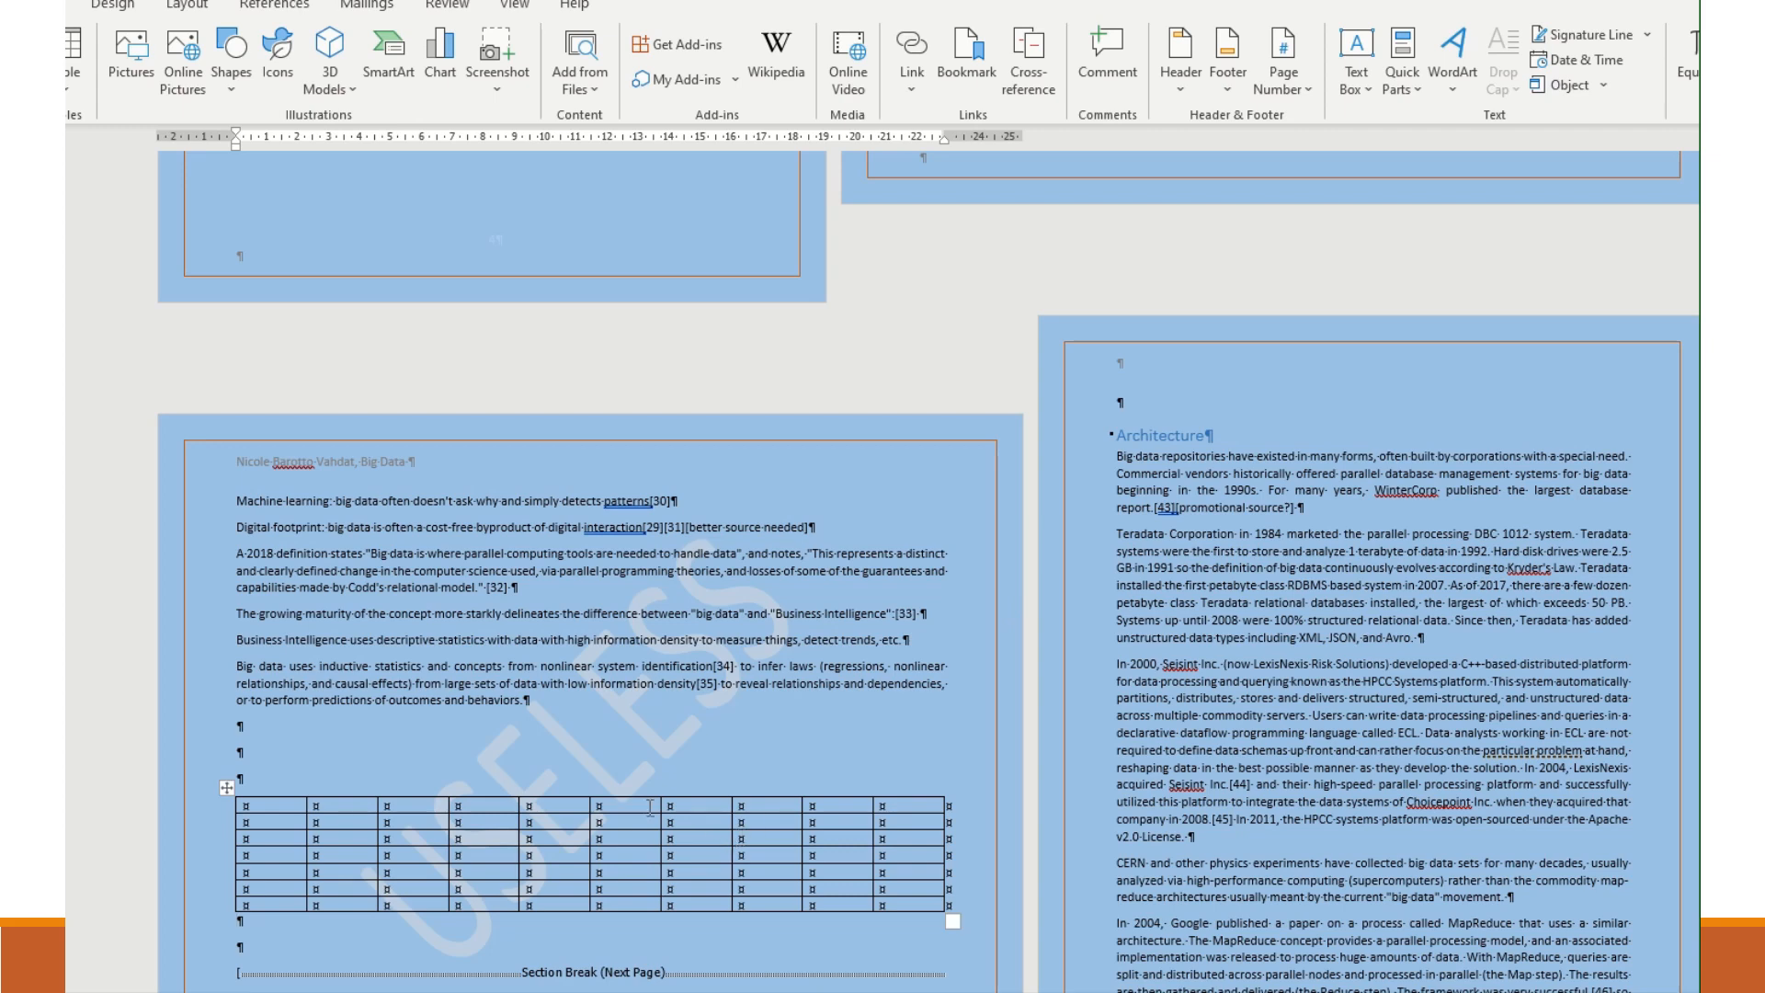
- Lay out the section containing the Definition text and the table in two columns
scroll(575, 755, "up", 6)
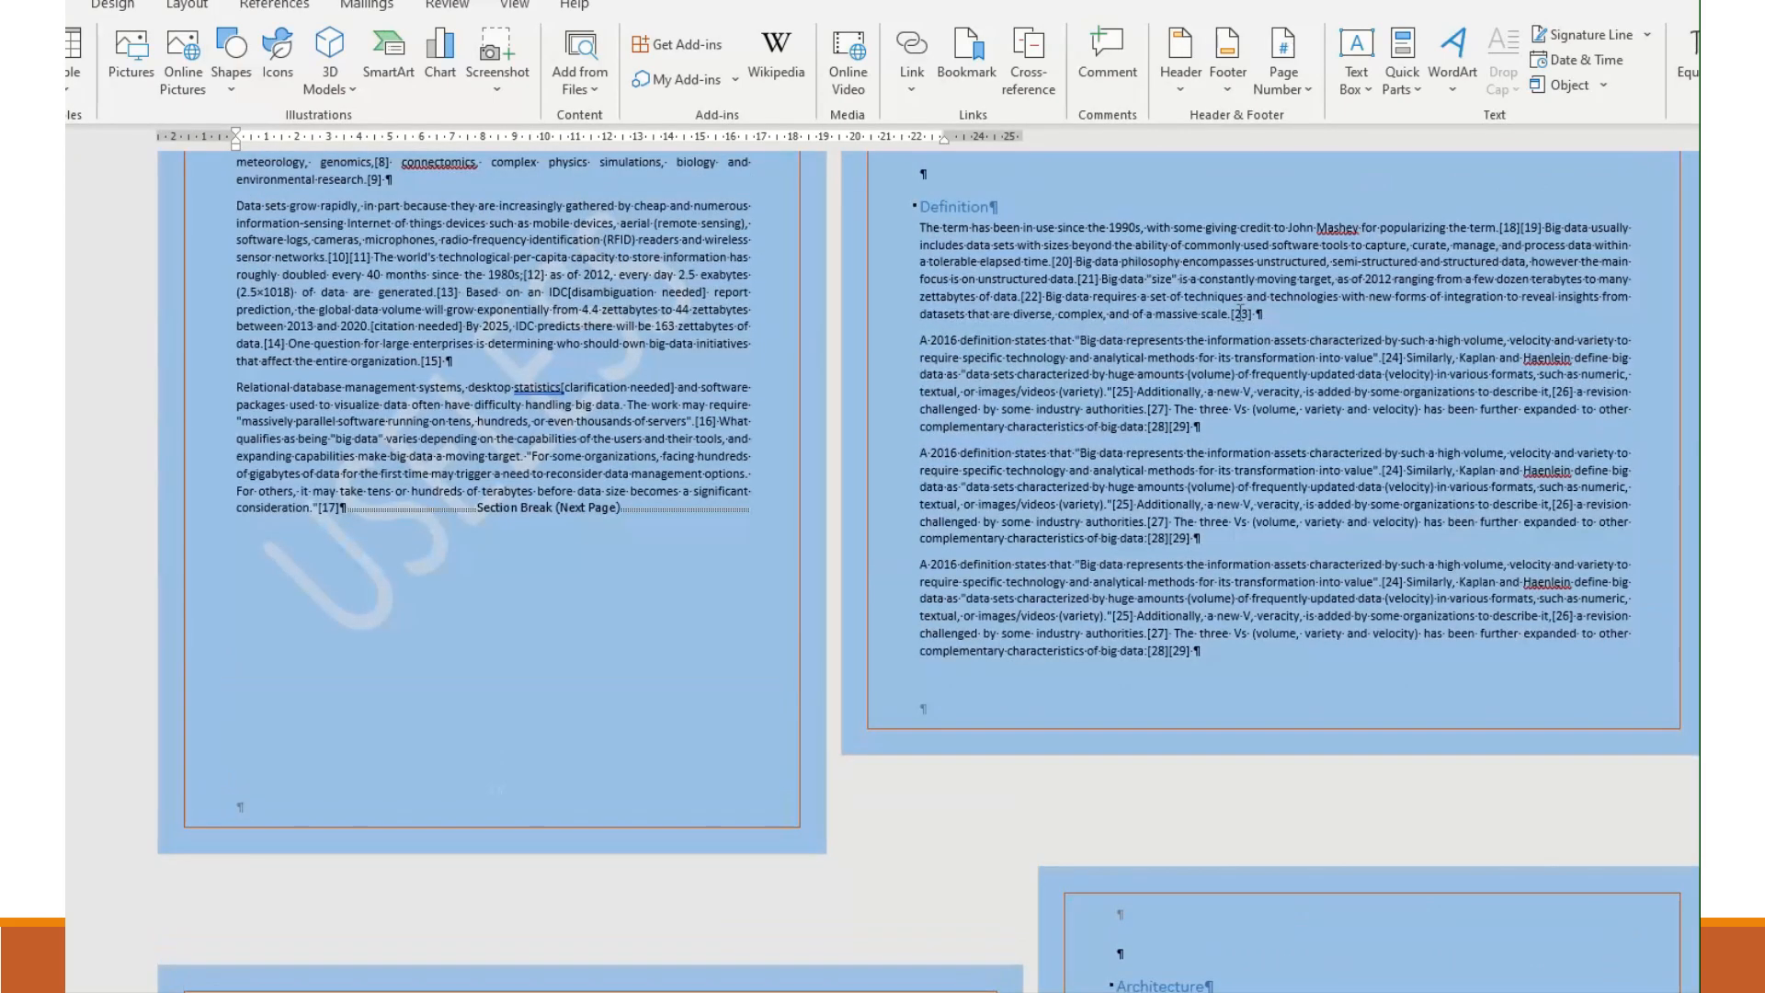
left_click(1234, 307)
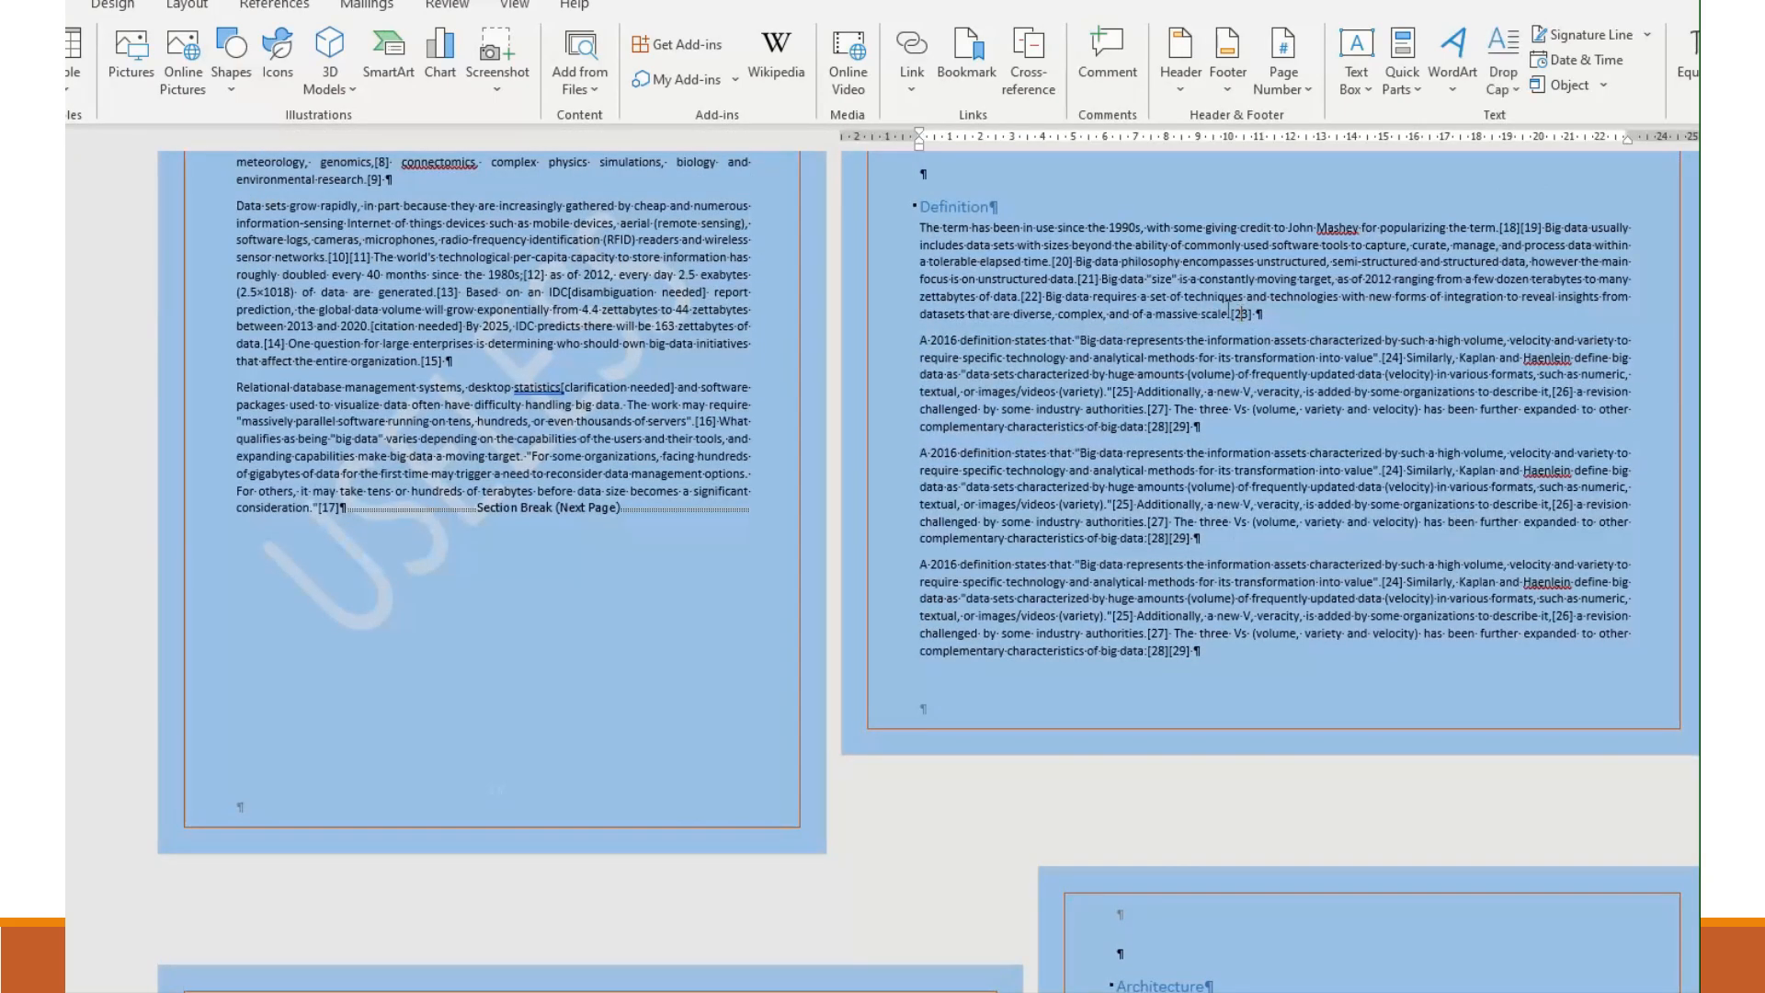
left_click(187, 6)
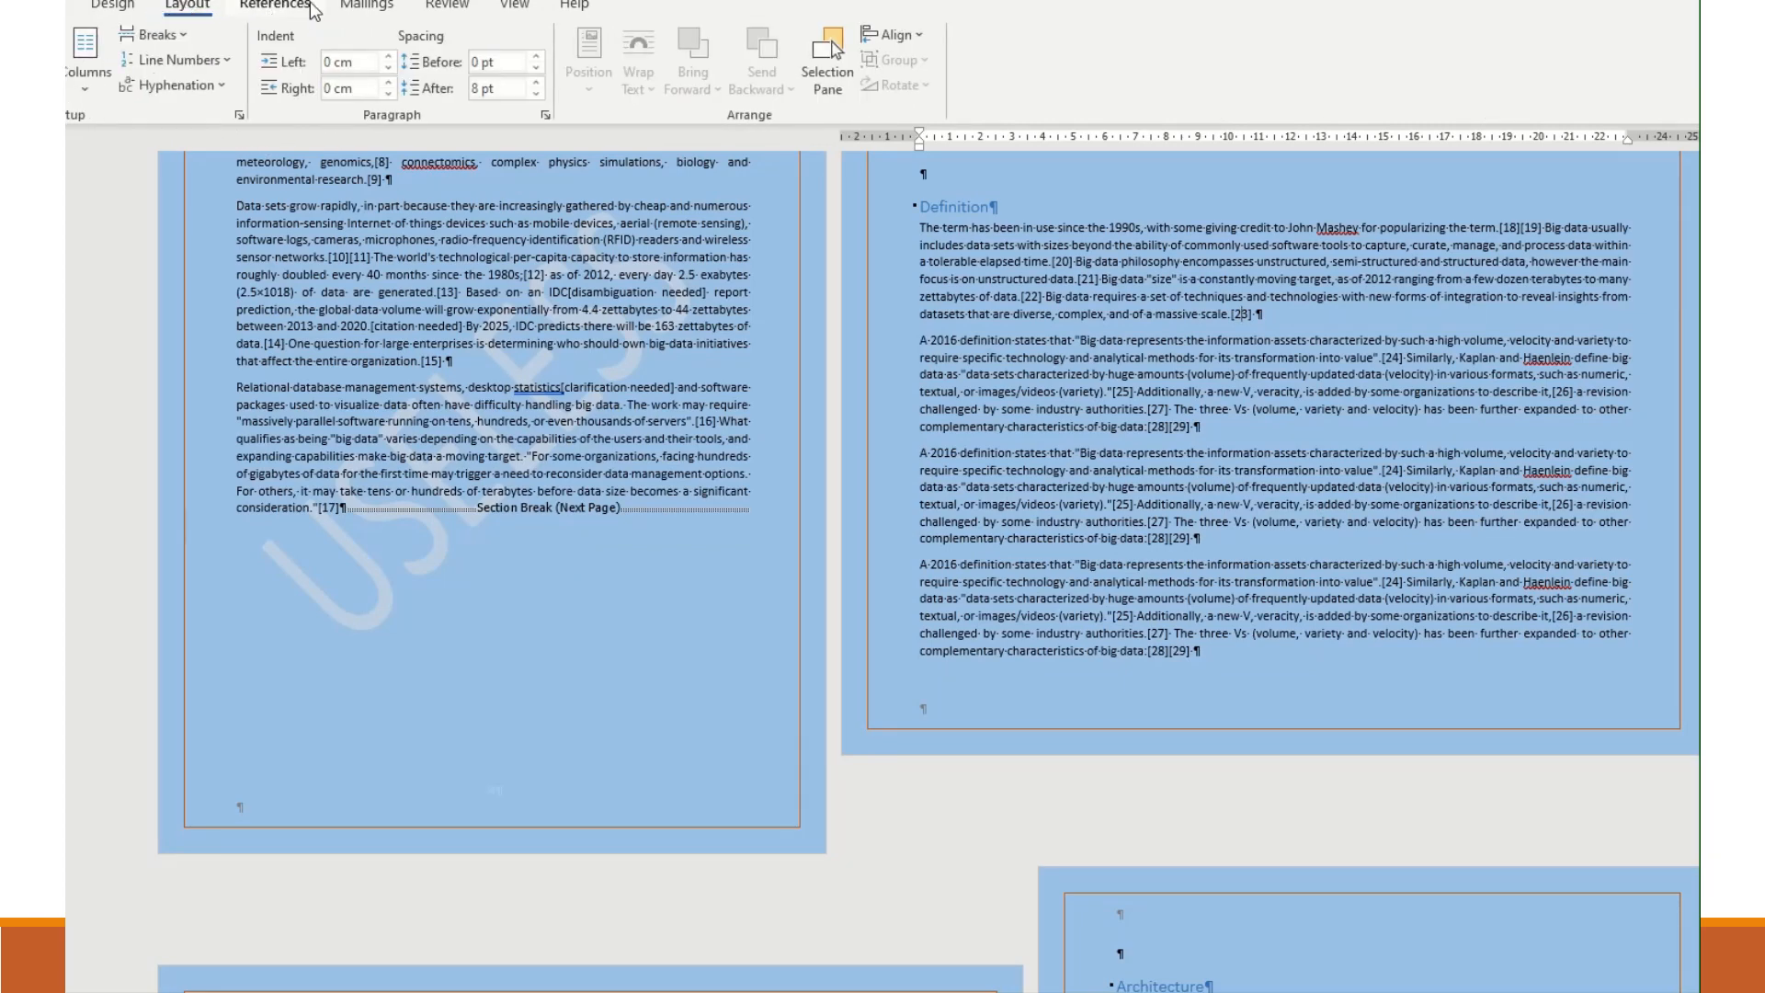
left_click(88, 73)
left_click(114, 189)
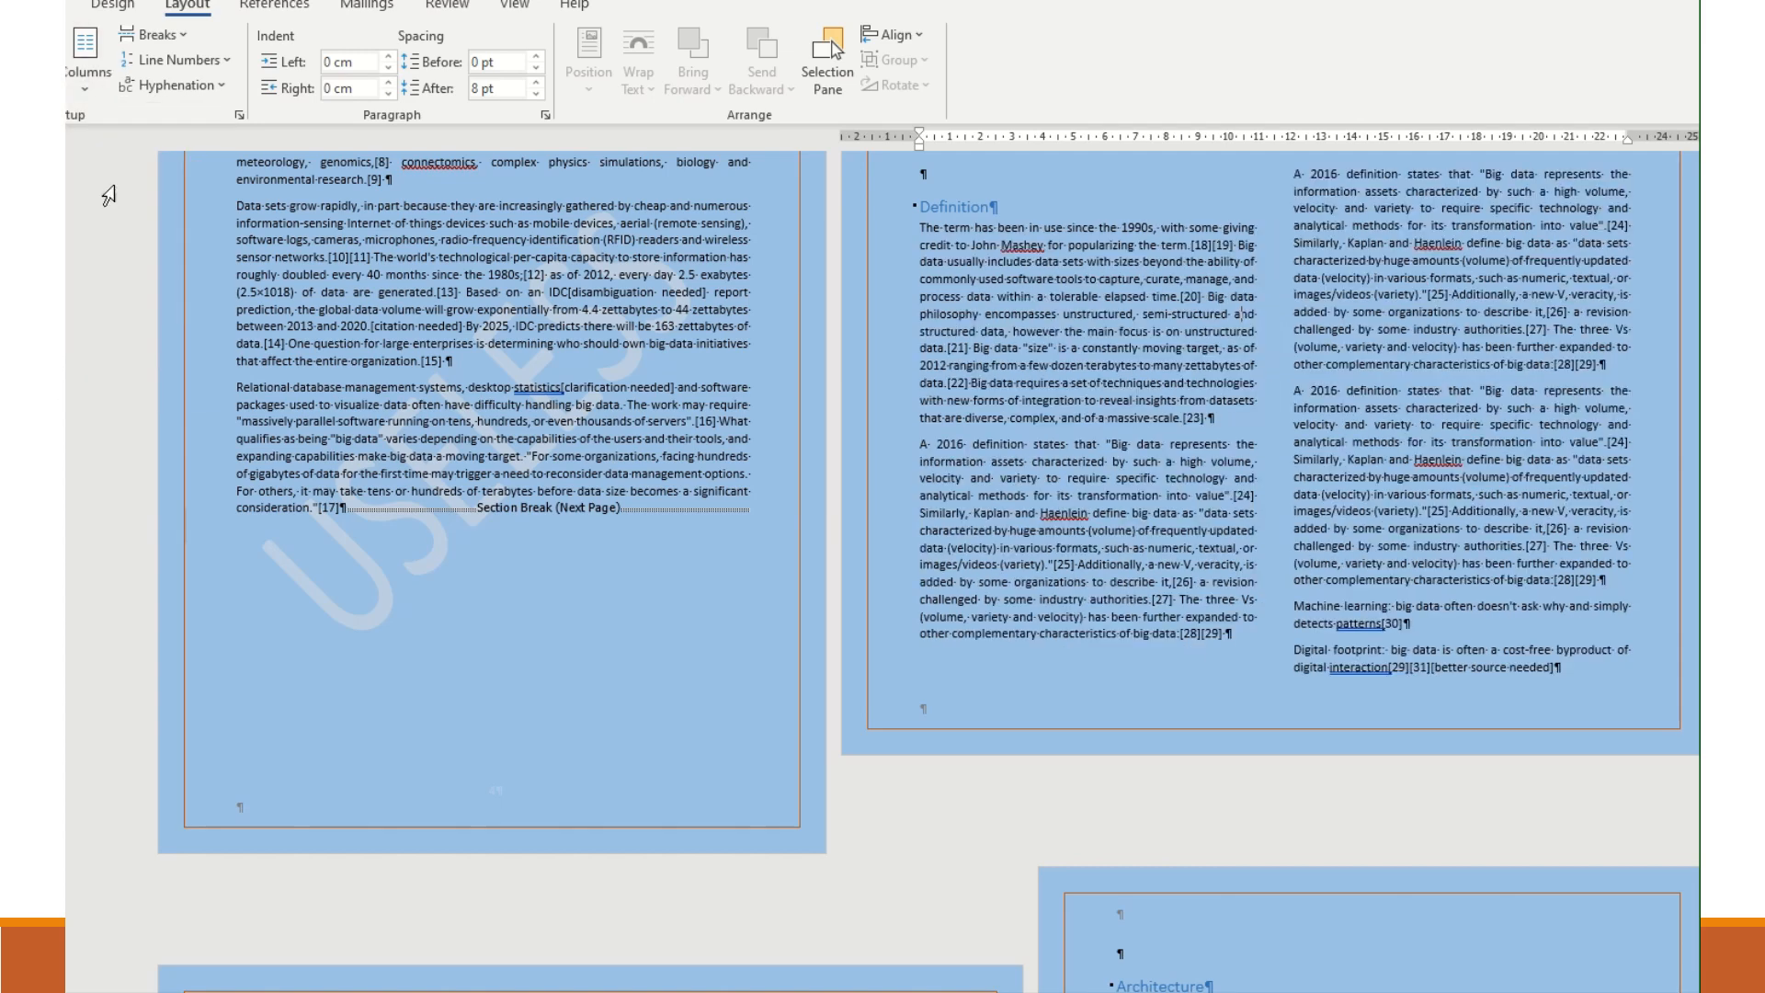
- Insert a Continuous section break between the end of the Definition text and the table, and set the table's section to one column
scroll(633, 603, "down", 6)
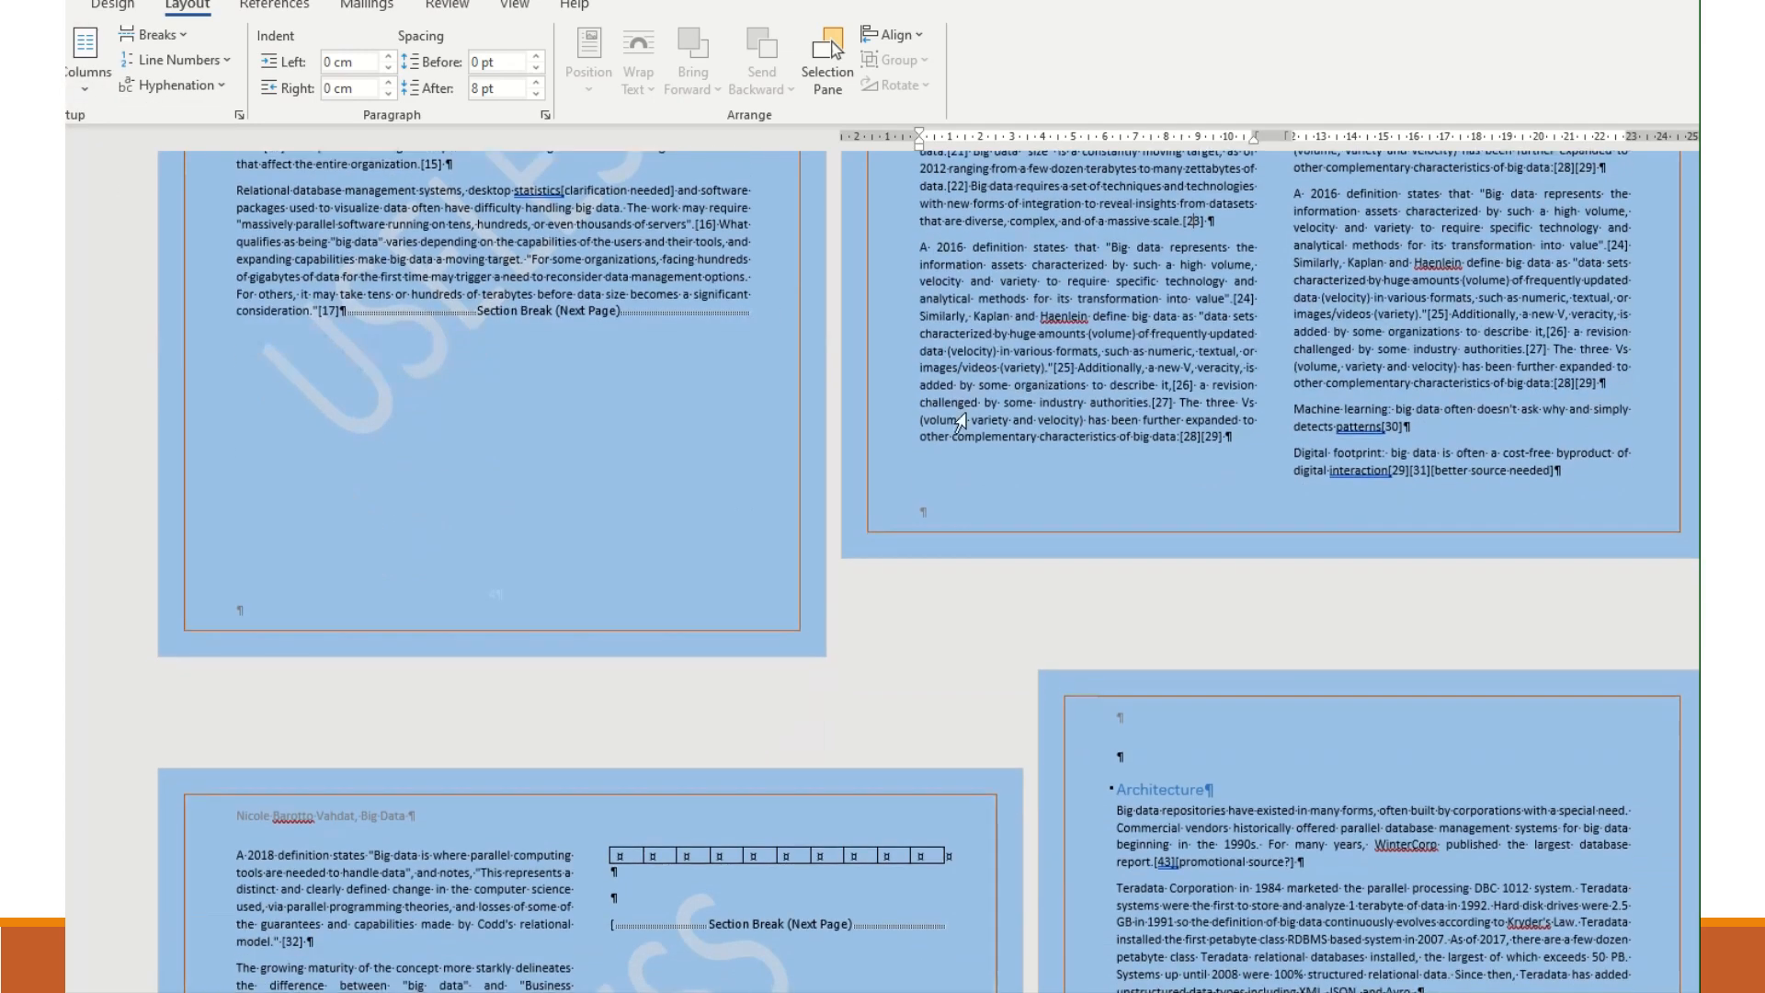
scroll(633, 603, "down", 1)
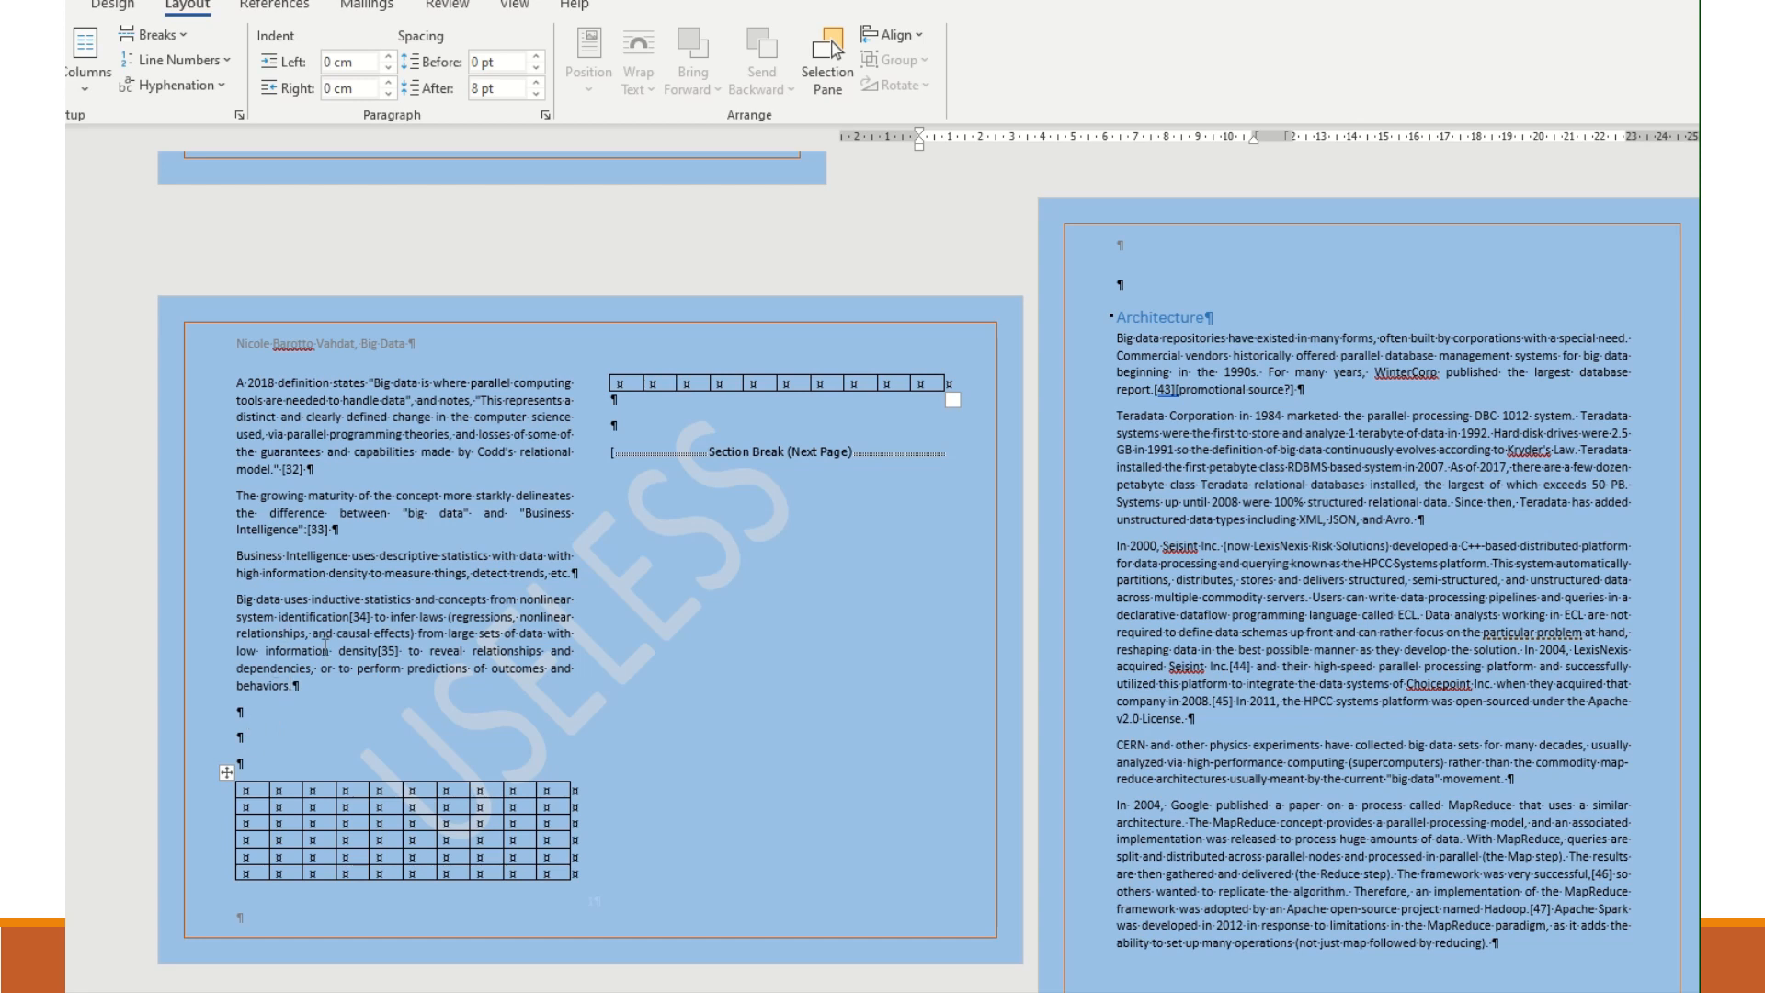
left_click(252, 718)
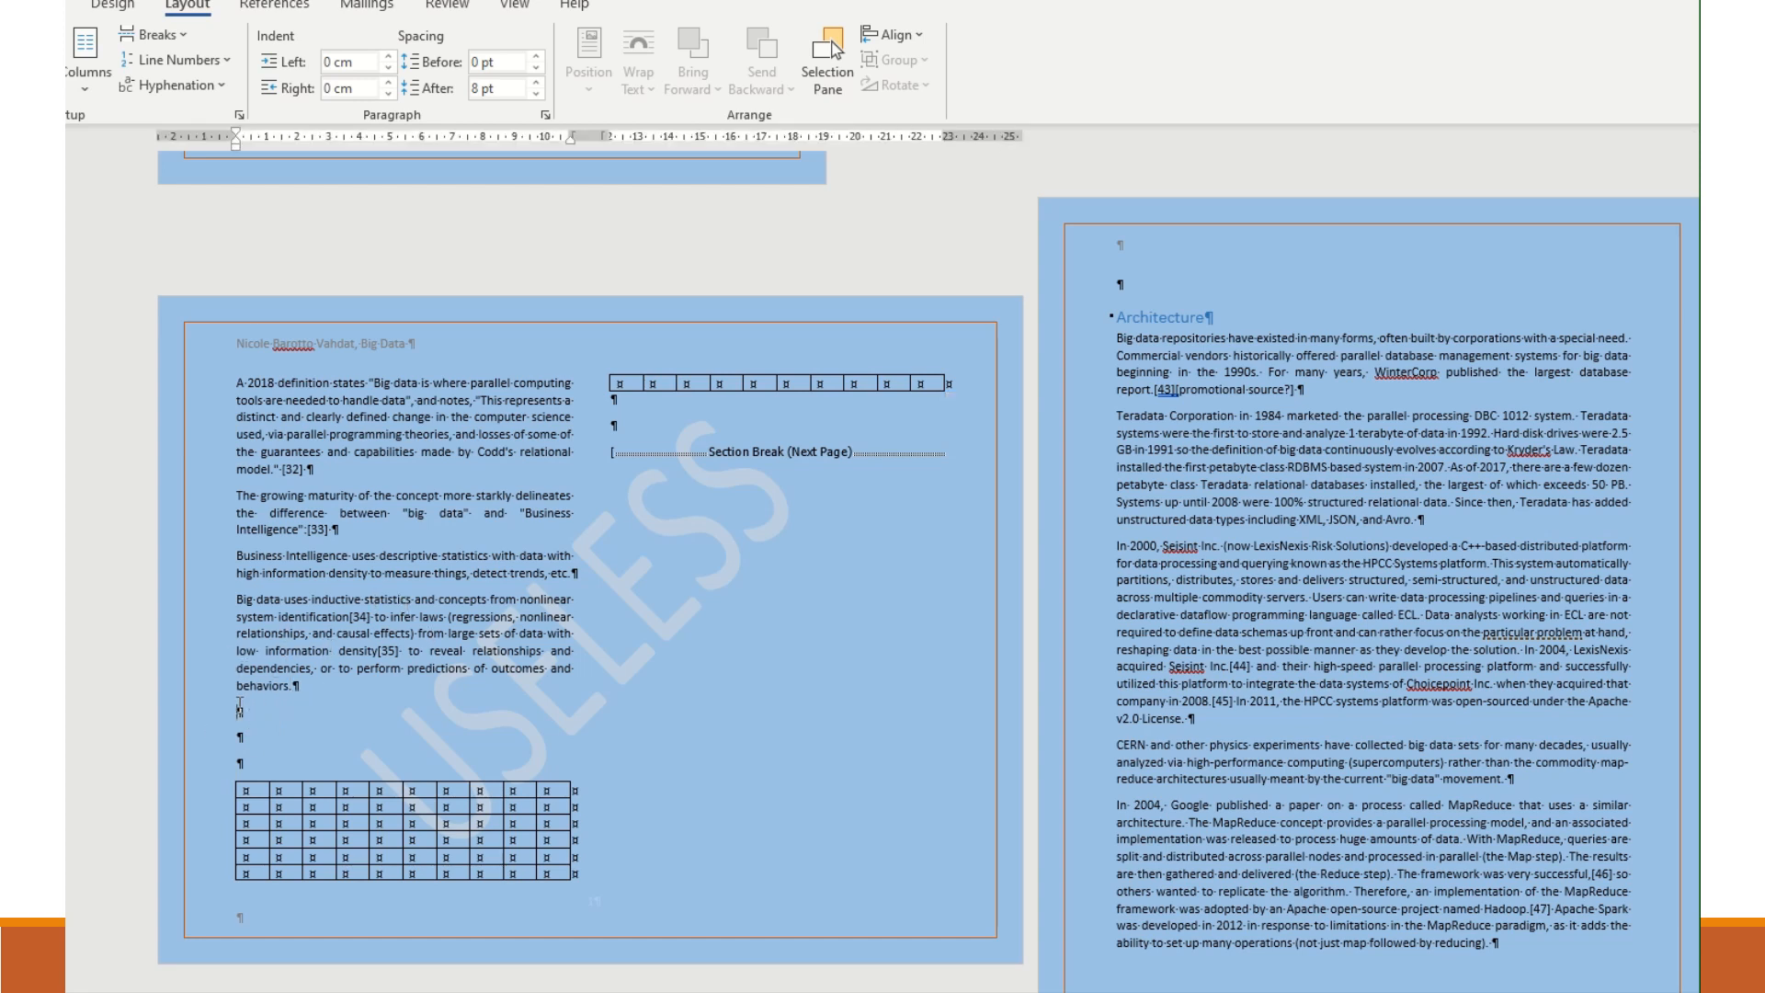
left_click(163, 34)
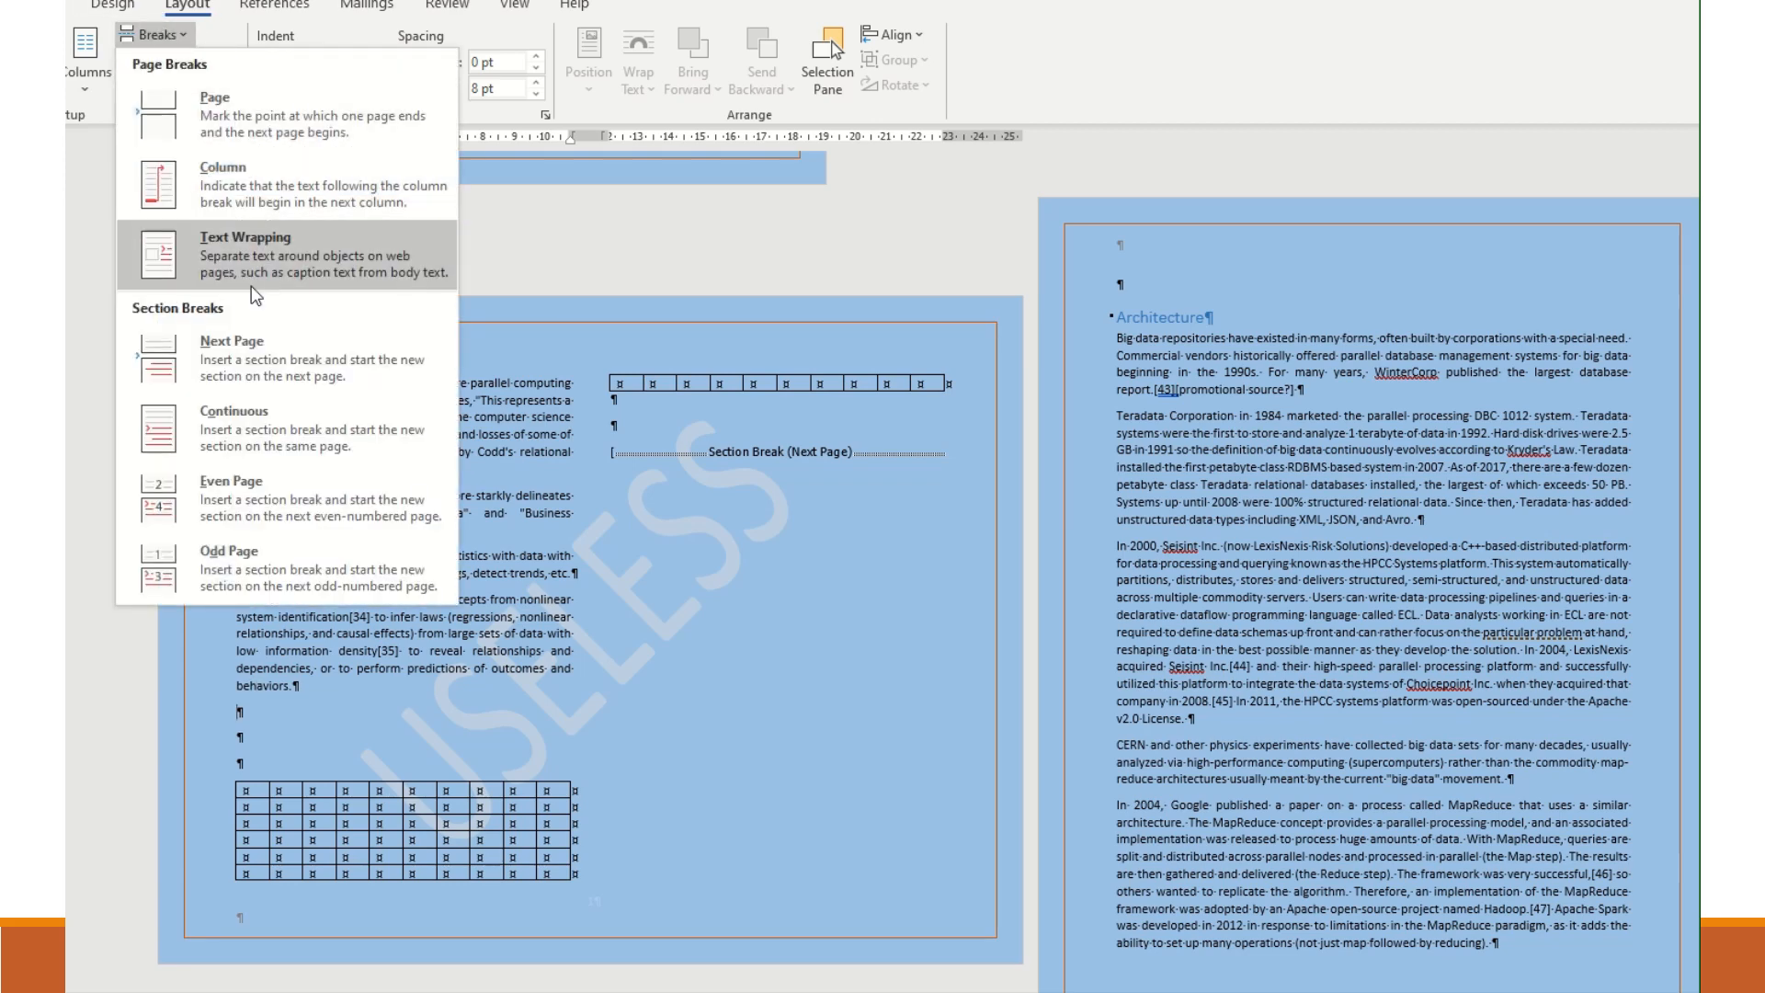
left_click(235, 415)
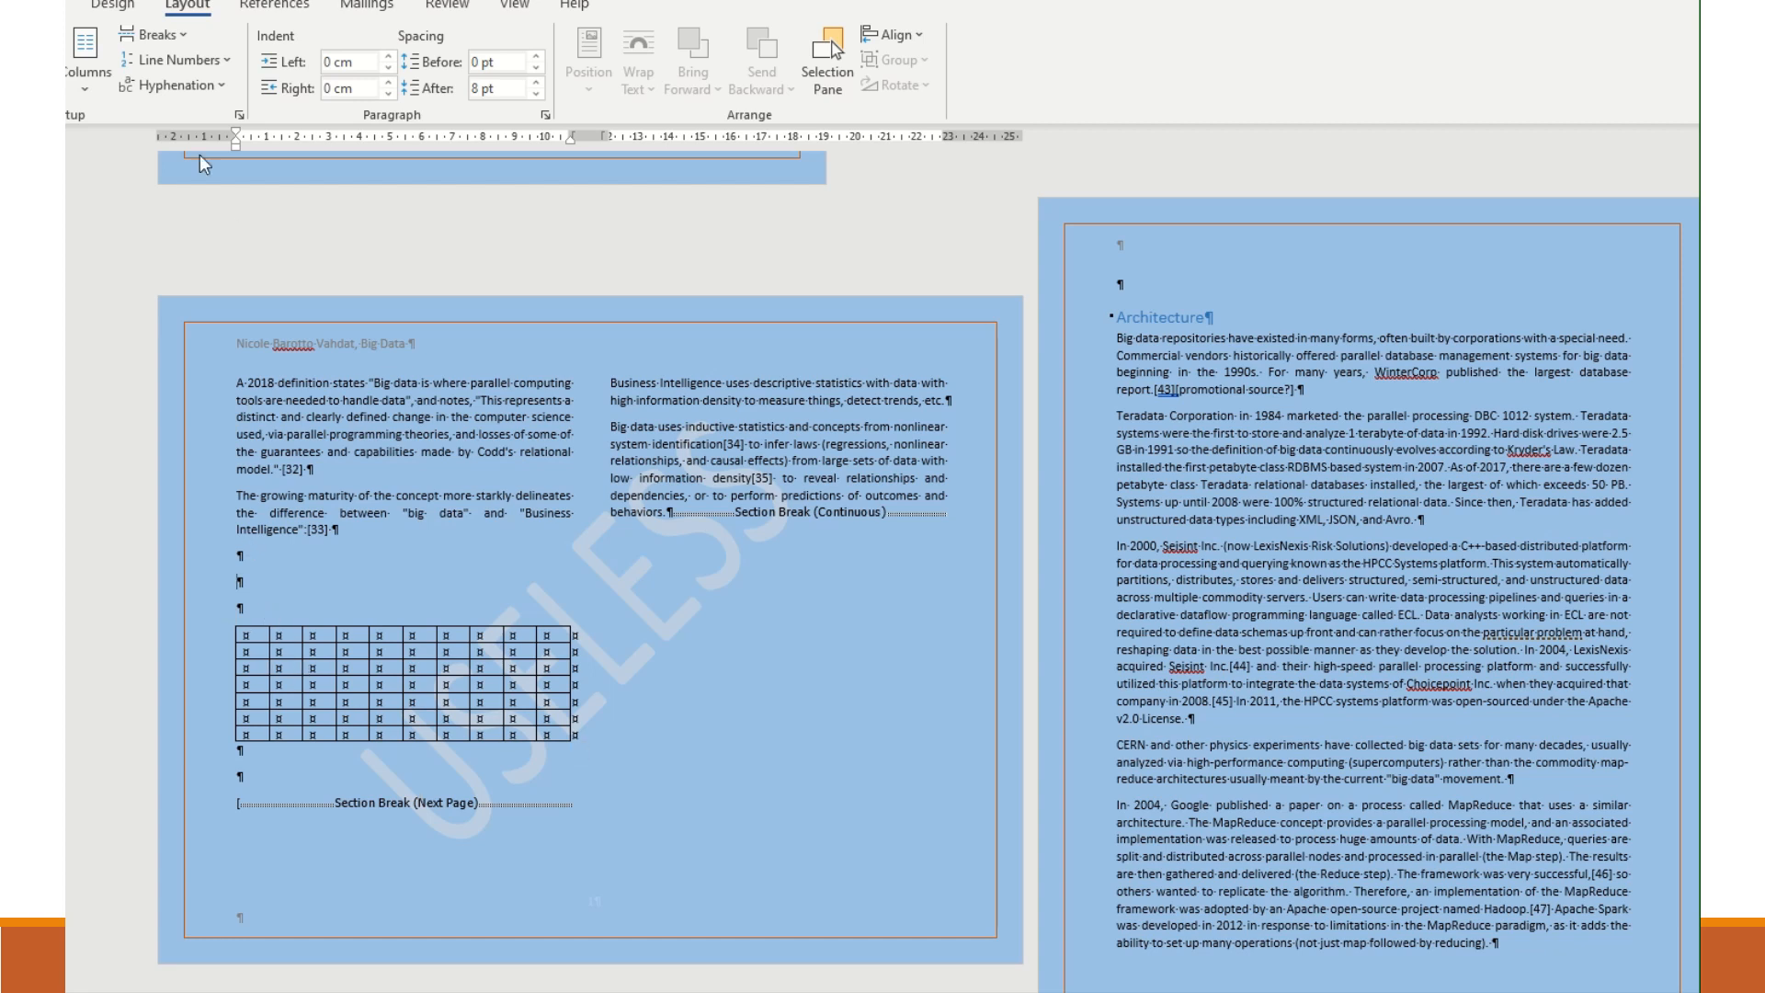
left_click(83, 64)
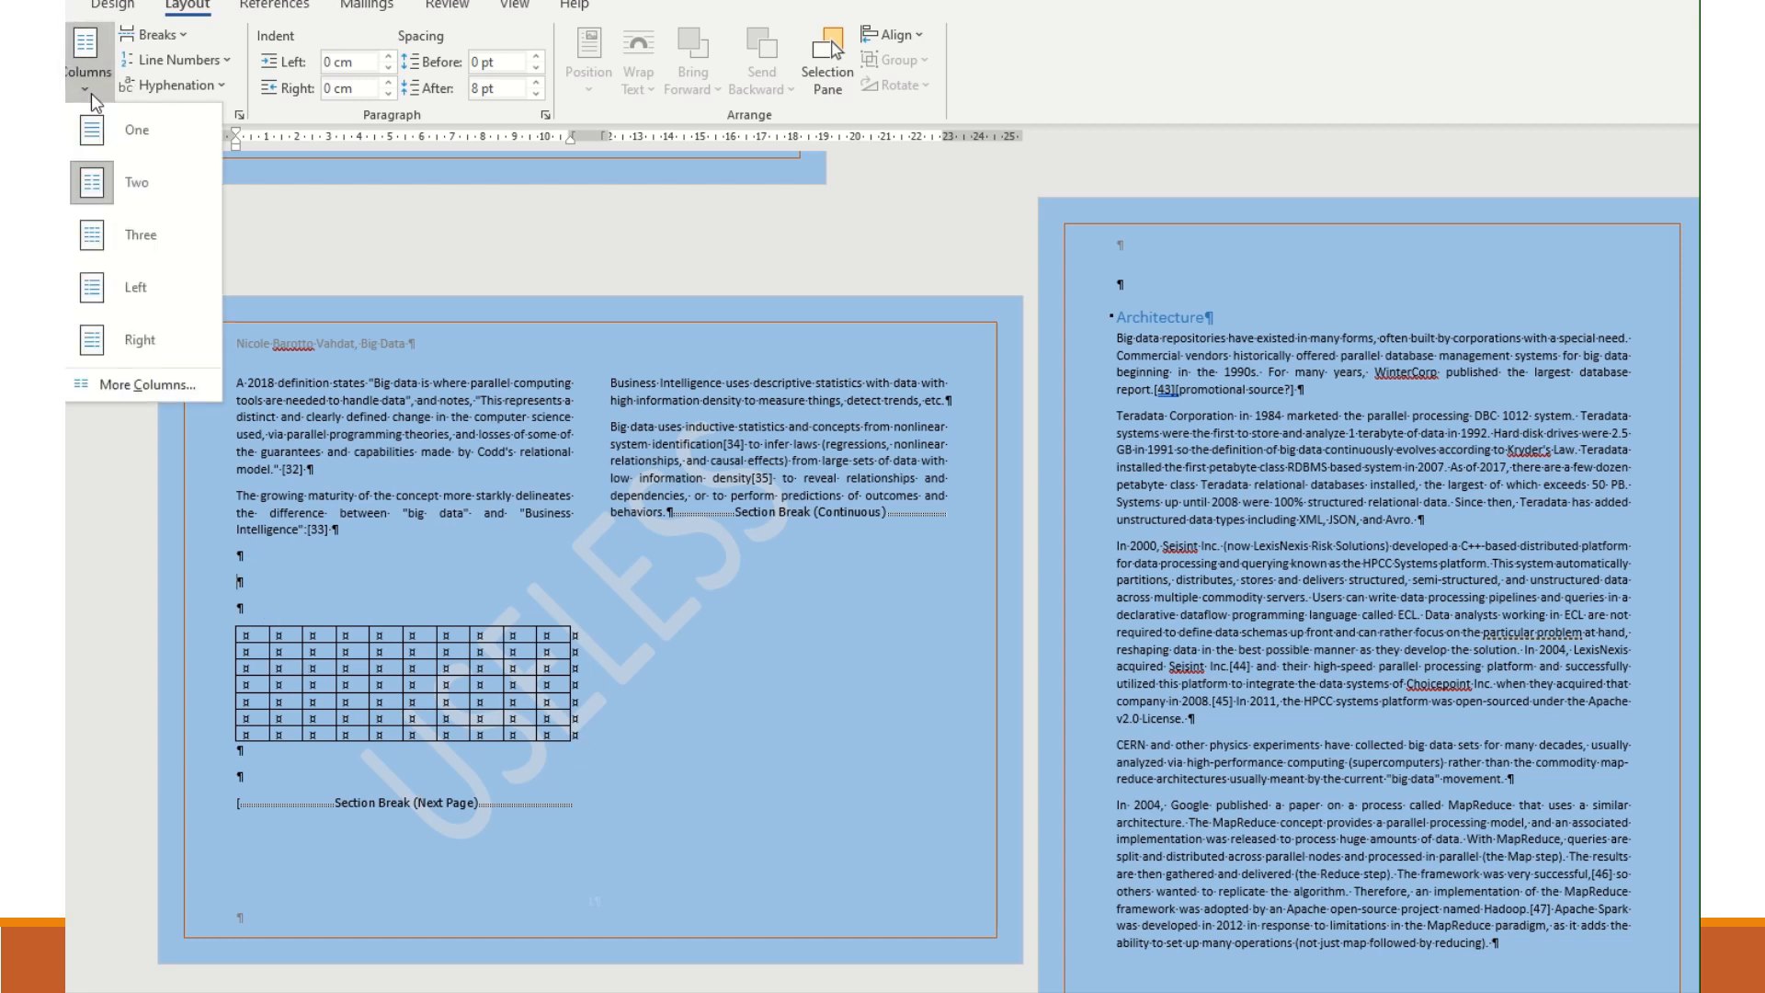
left_click(103, 133)
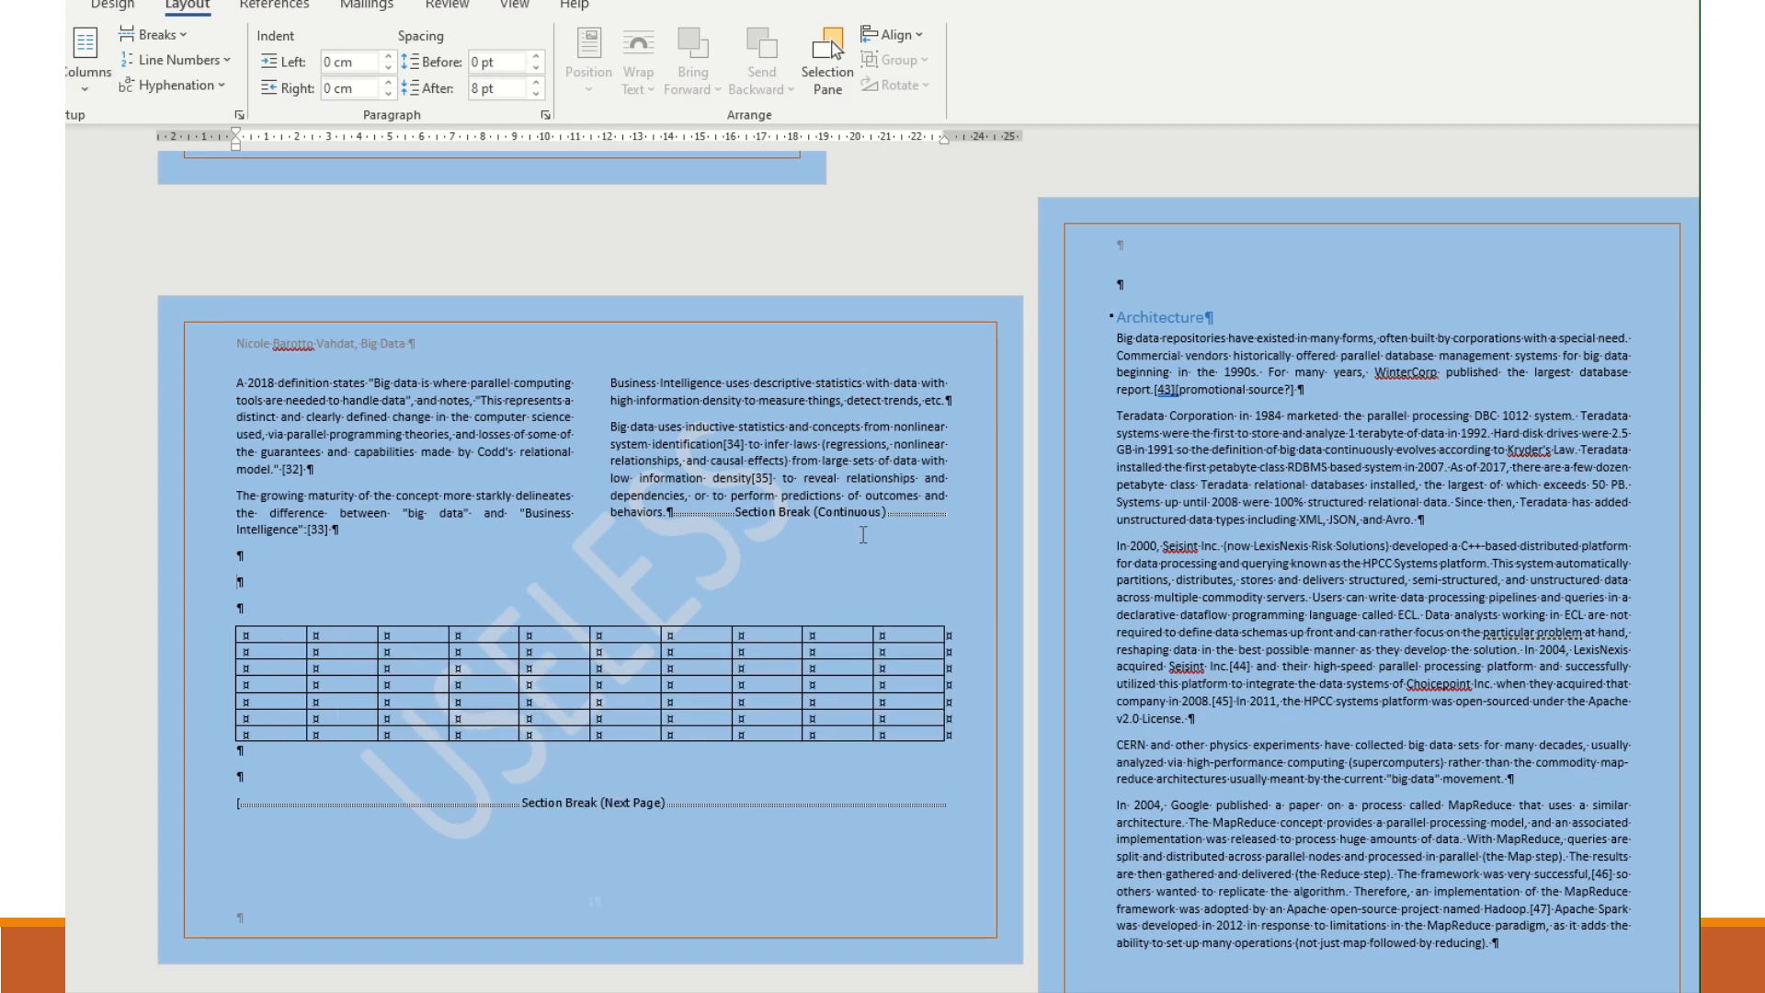
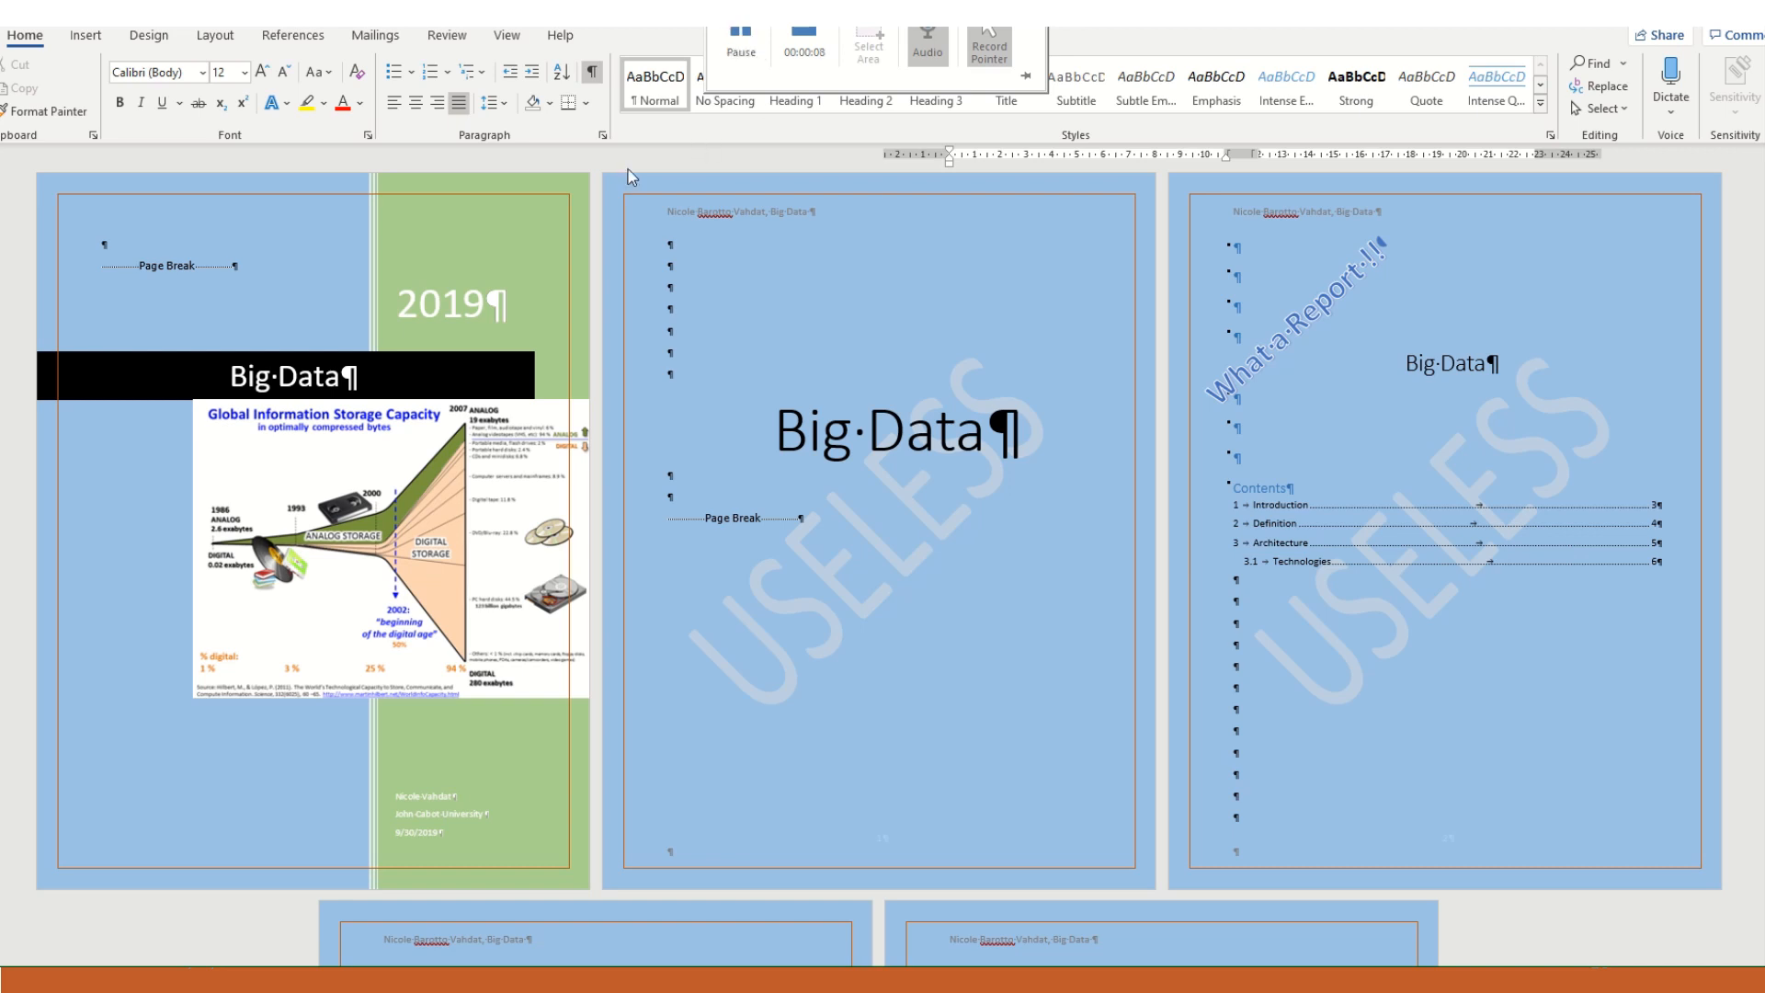
- Insert page numbers at the bottom of the pages using the Accent Bar 3 design
left_click(85, 38)
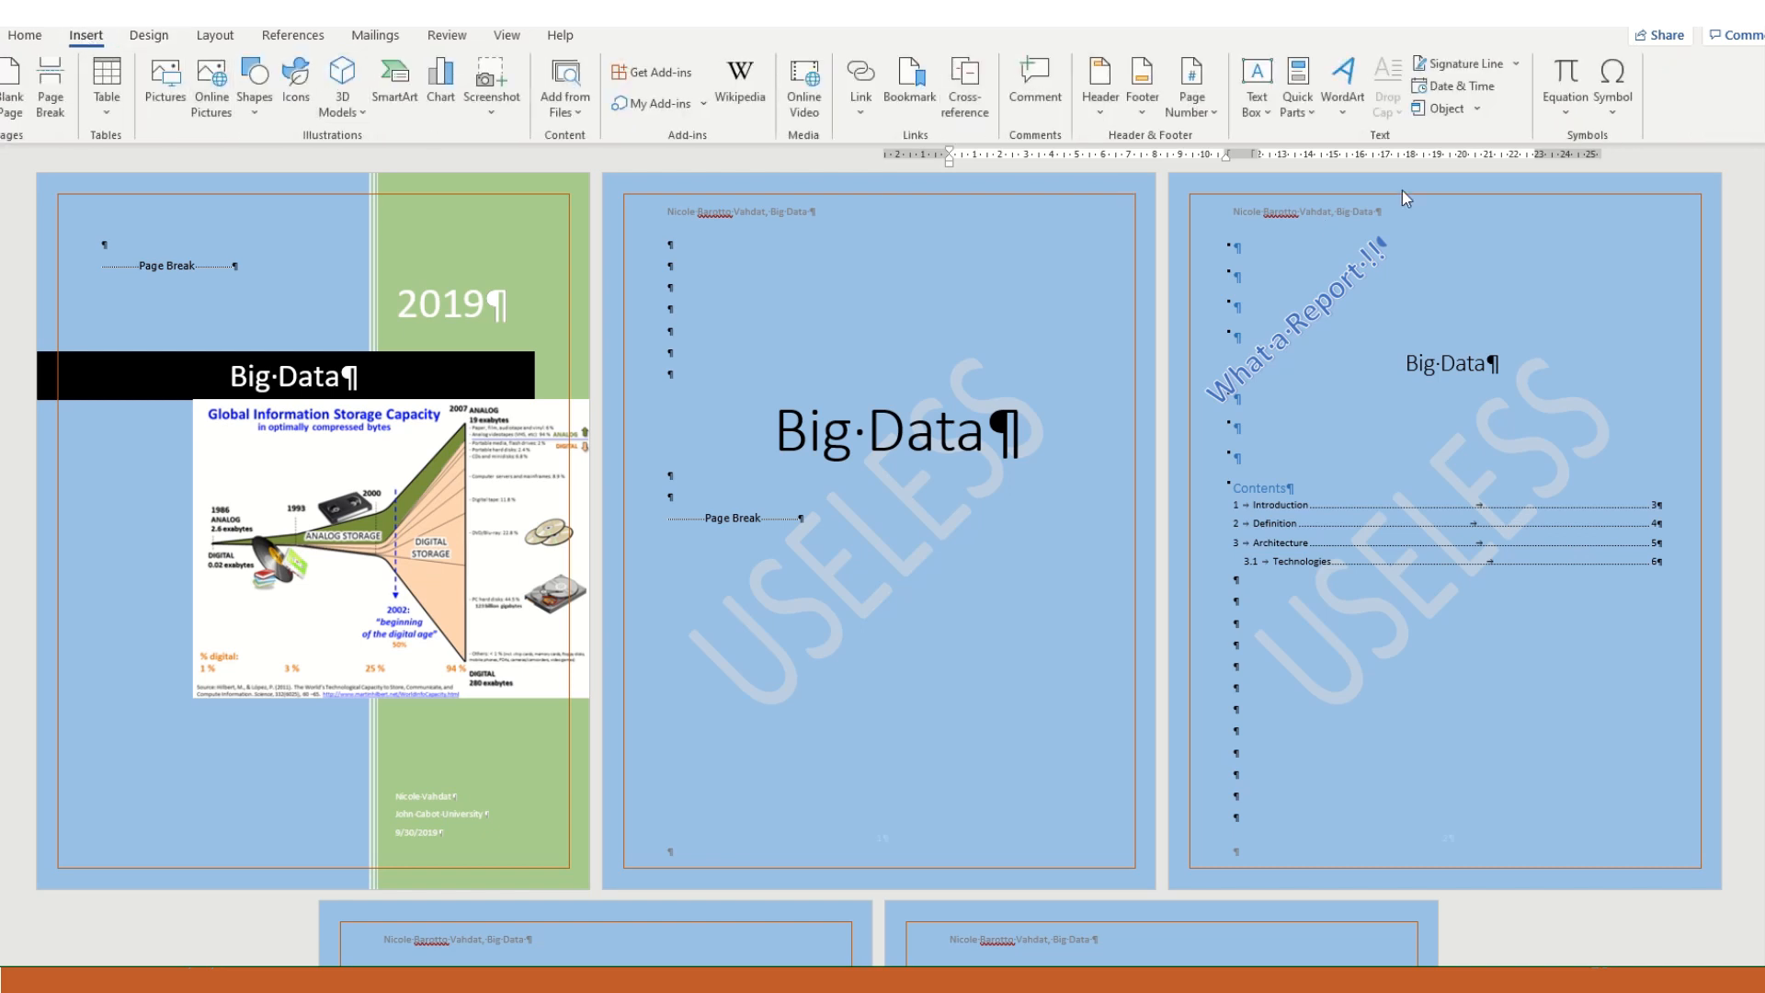
left_click(1189, 112)
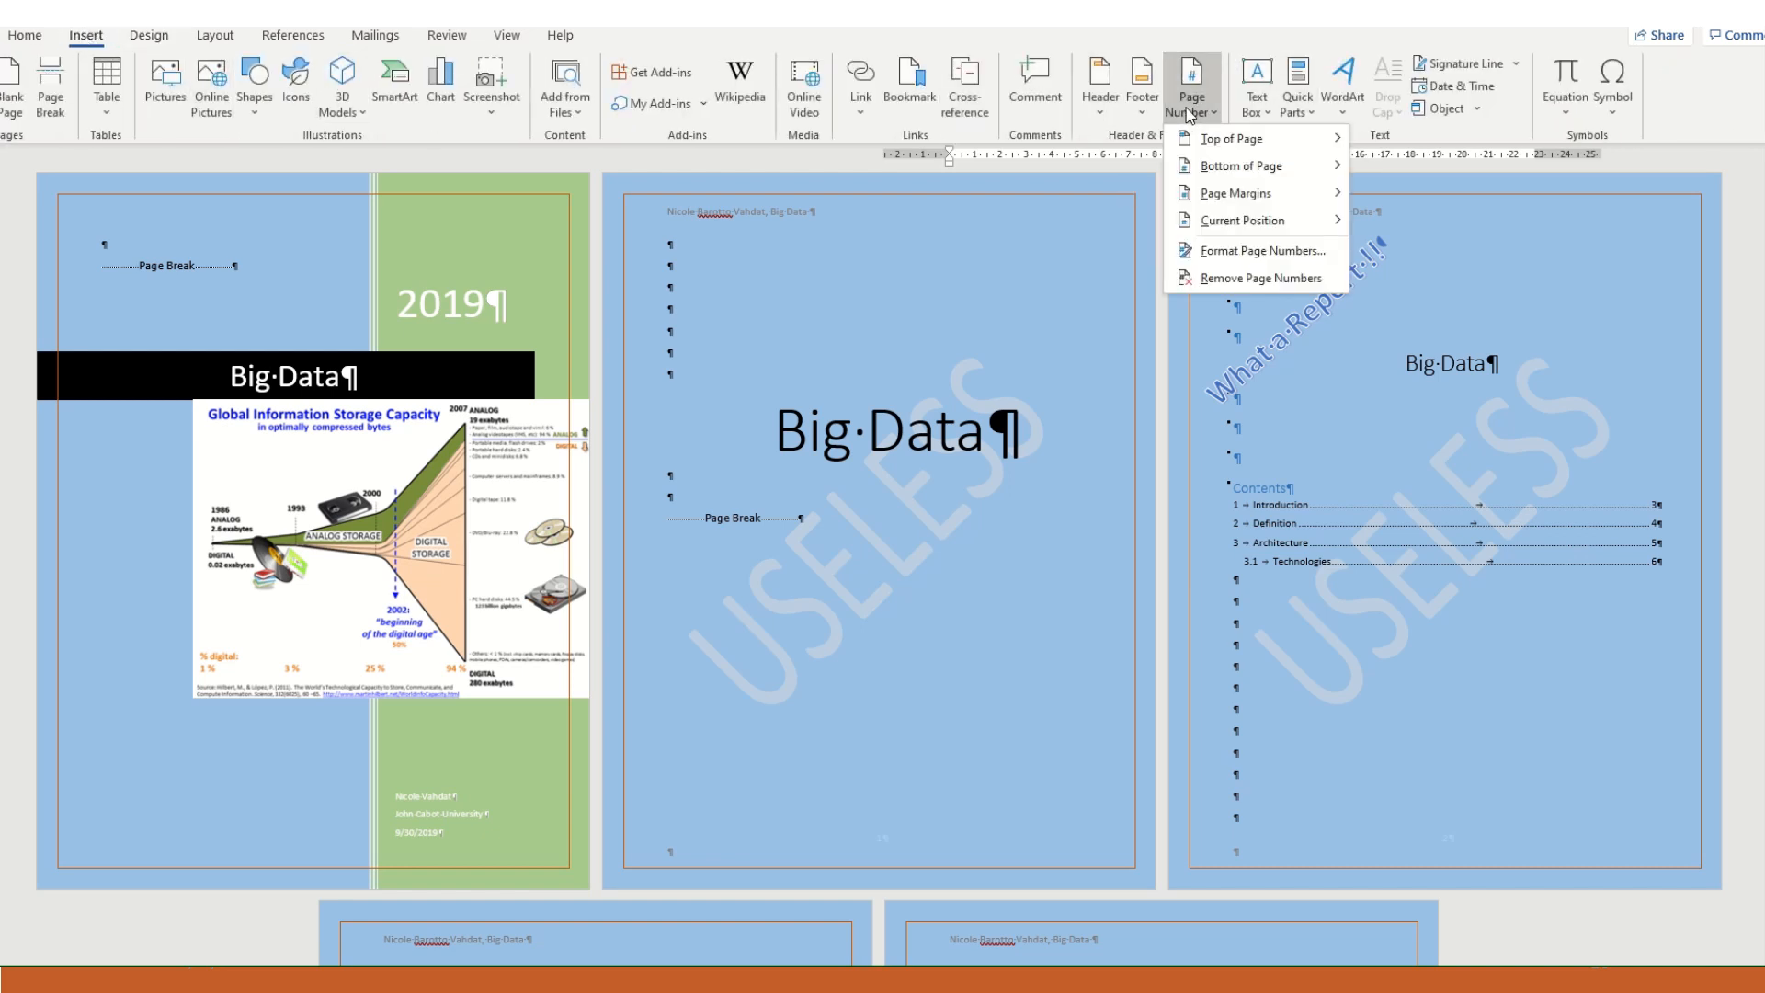
mouse_move(1255, 167)
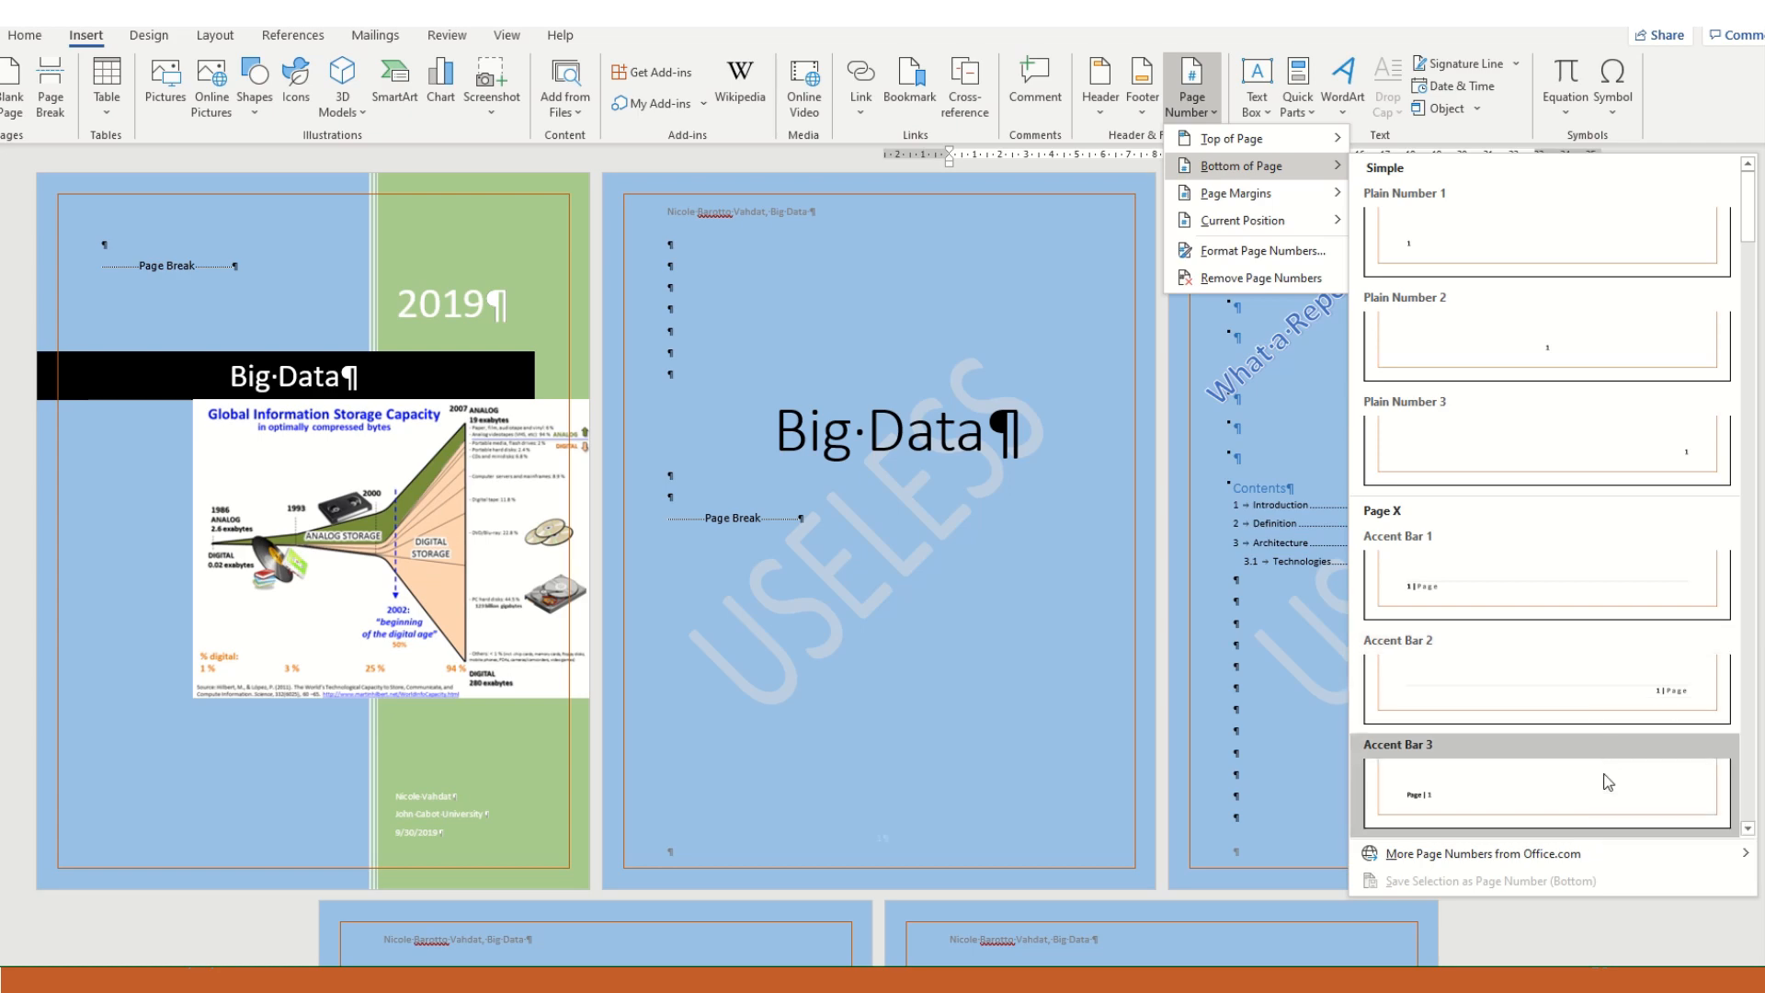
left_click(1607, 782)
- Examine the header and footer labels and page numbers from the cover page to the end of section 1, and leave header and footer editing
scroll(634, 457, "up", 15)
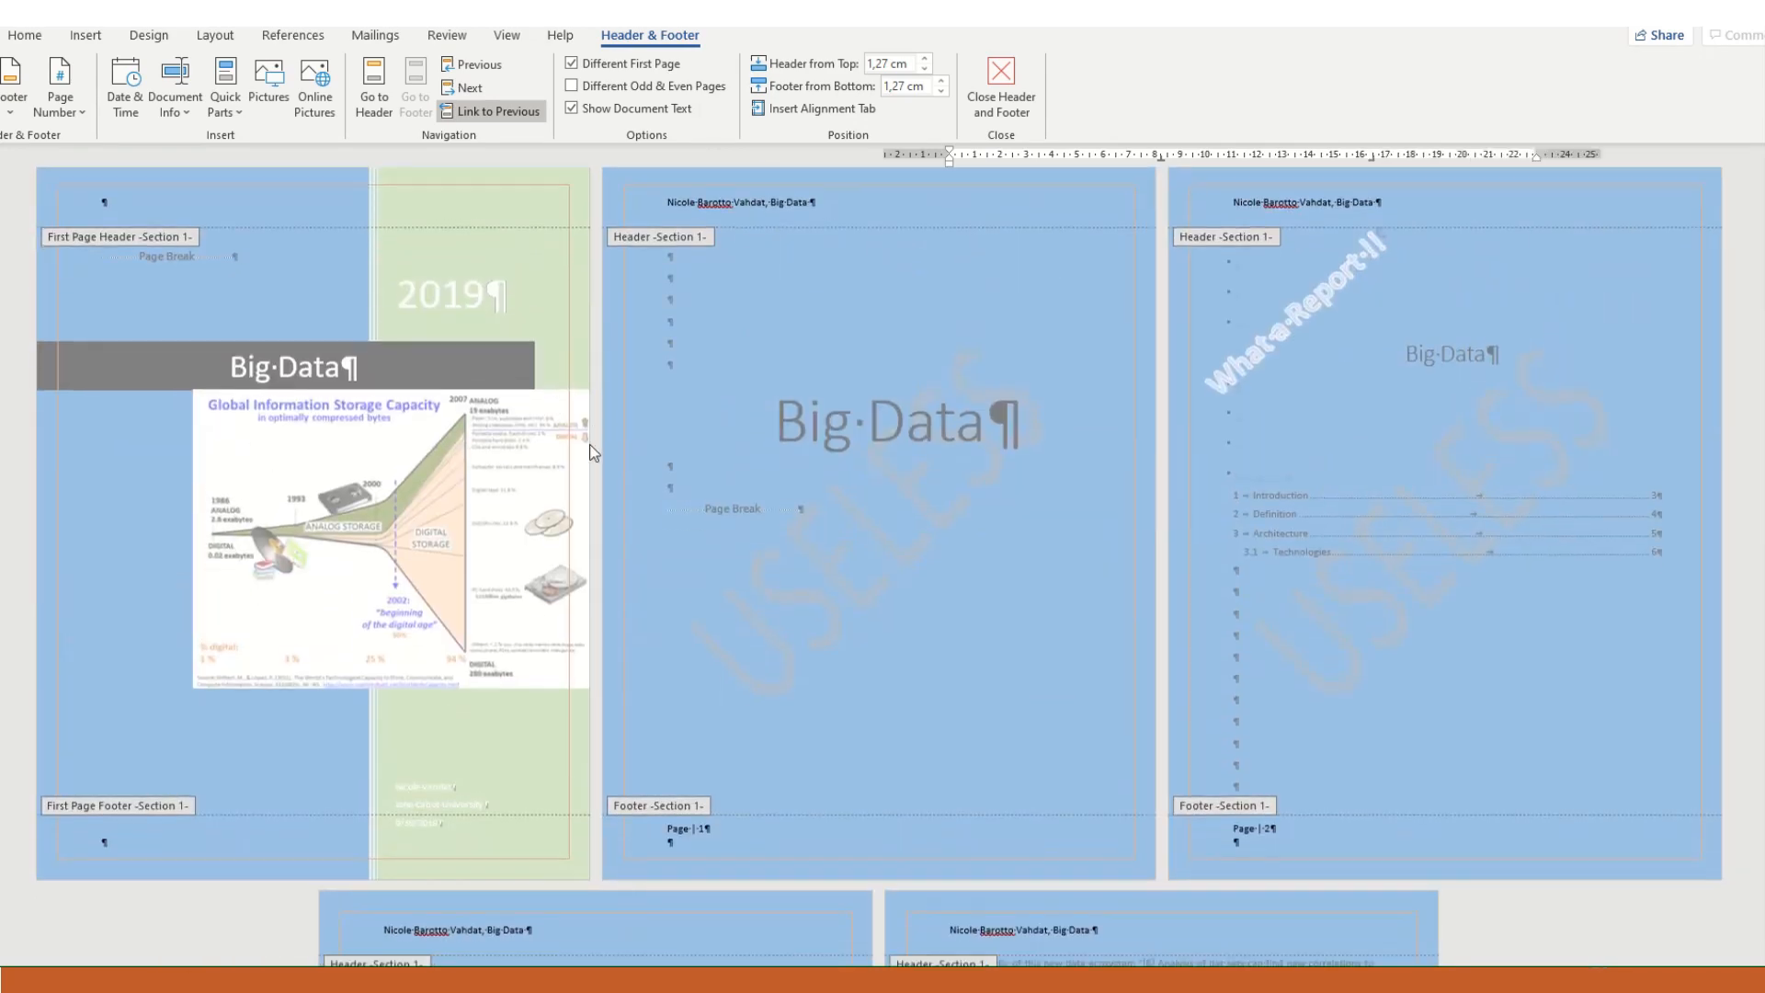
scroll(309, 549, "down", 4)
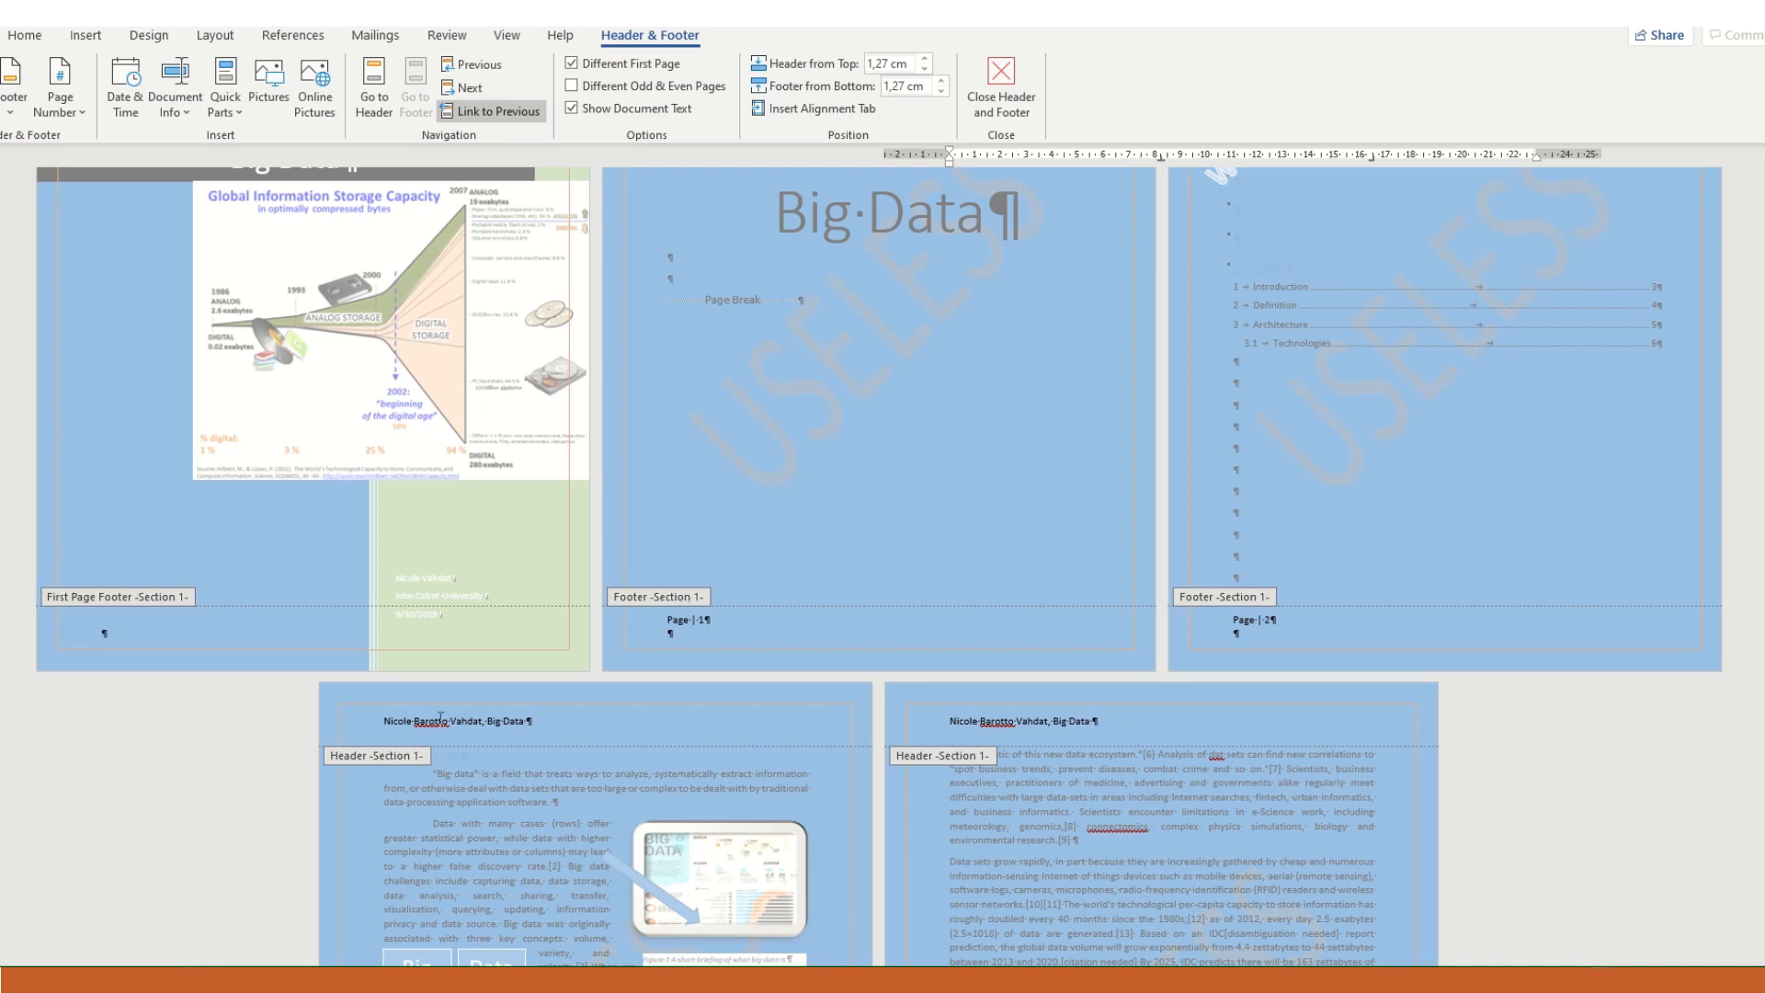
scroll(386, 760, "down", 2)
scroll(388, 754, "down", 2)
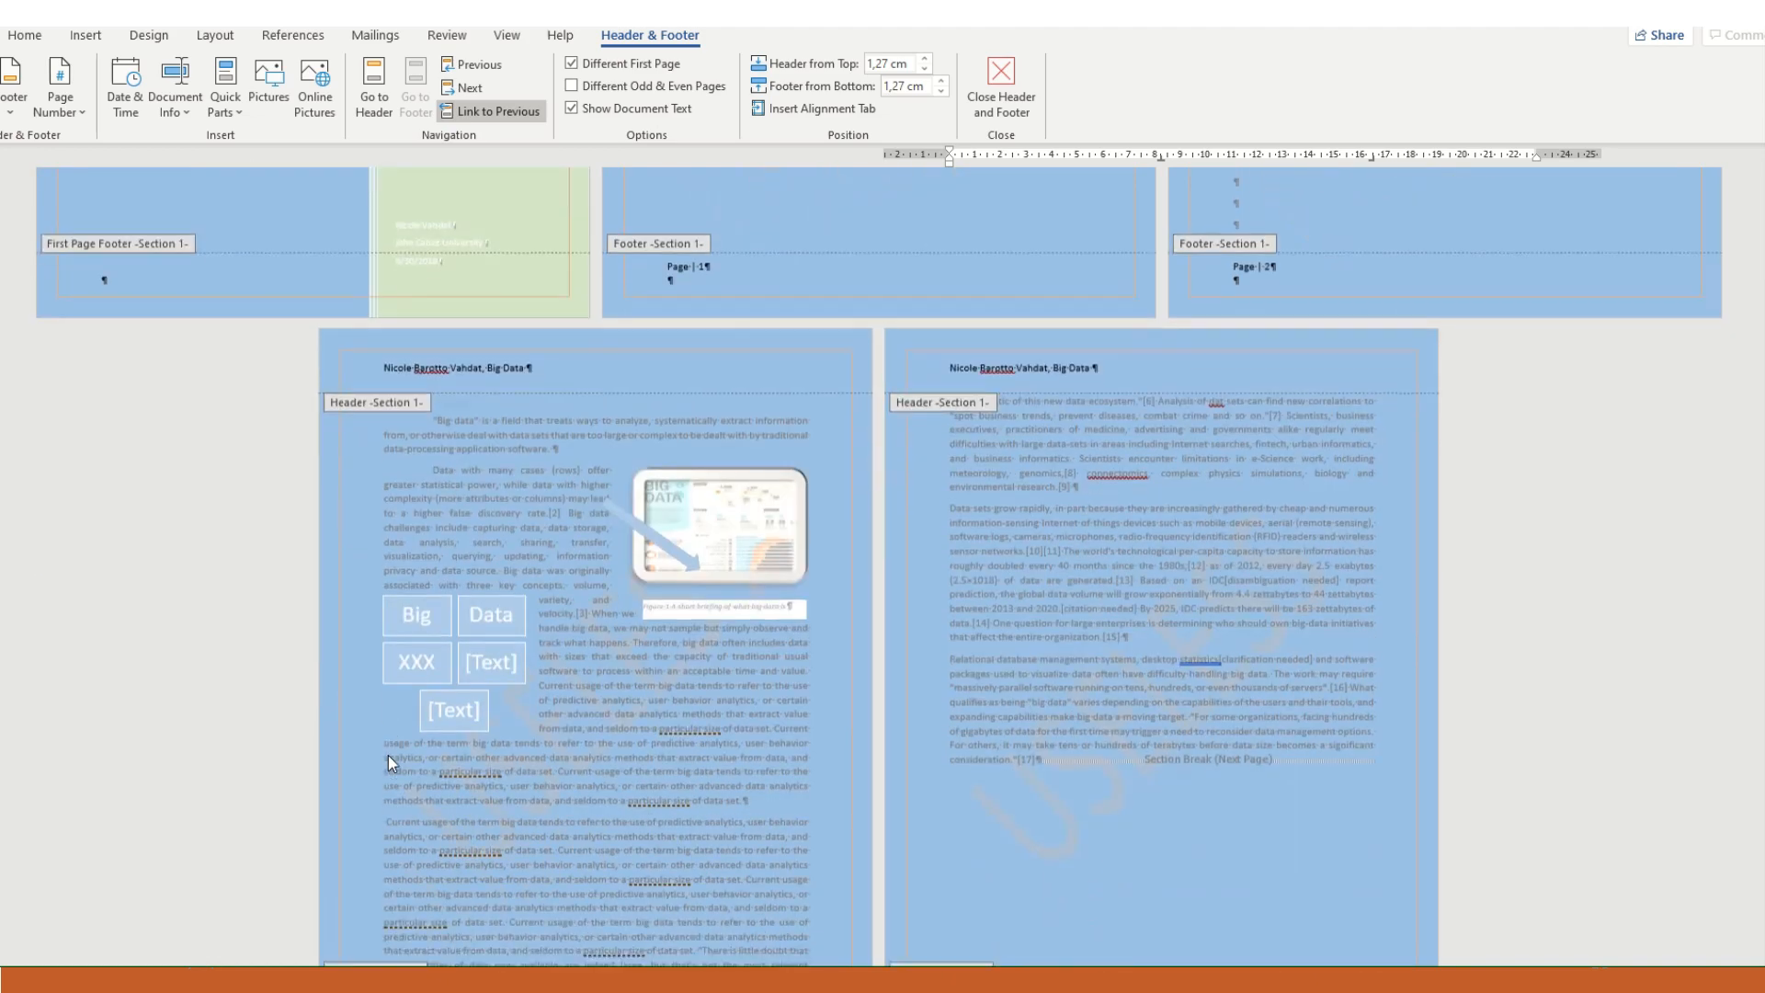
scroll(390, 747, "up", 2)
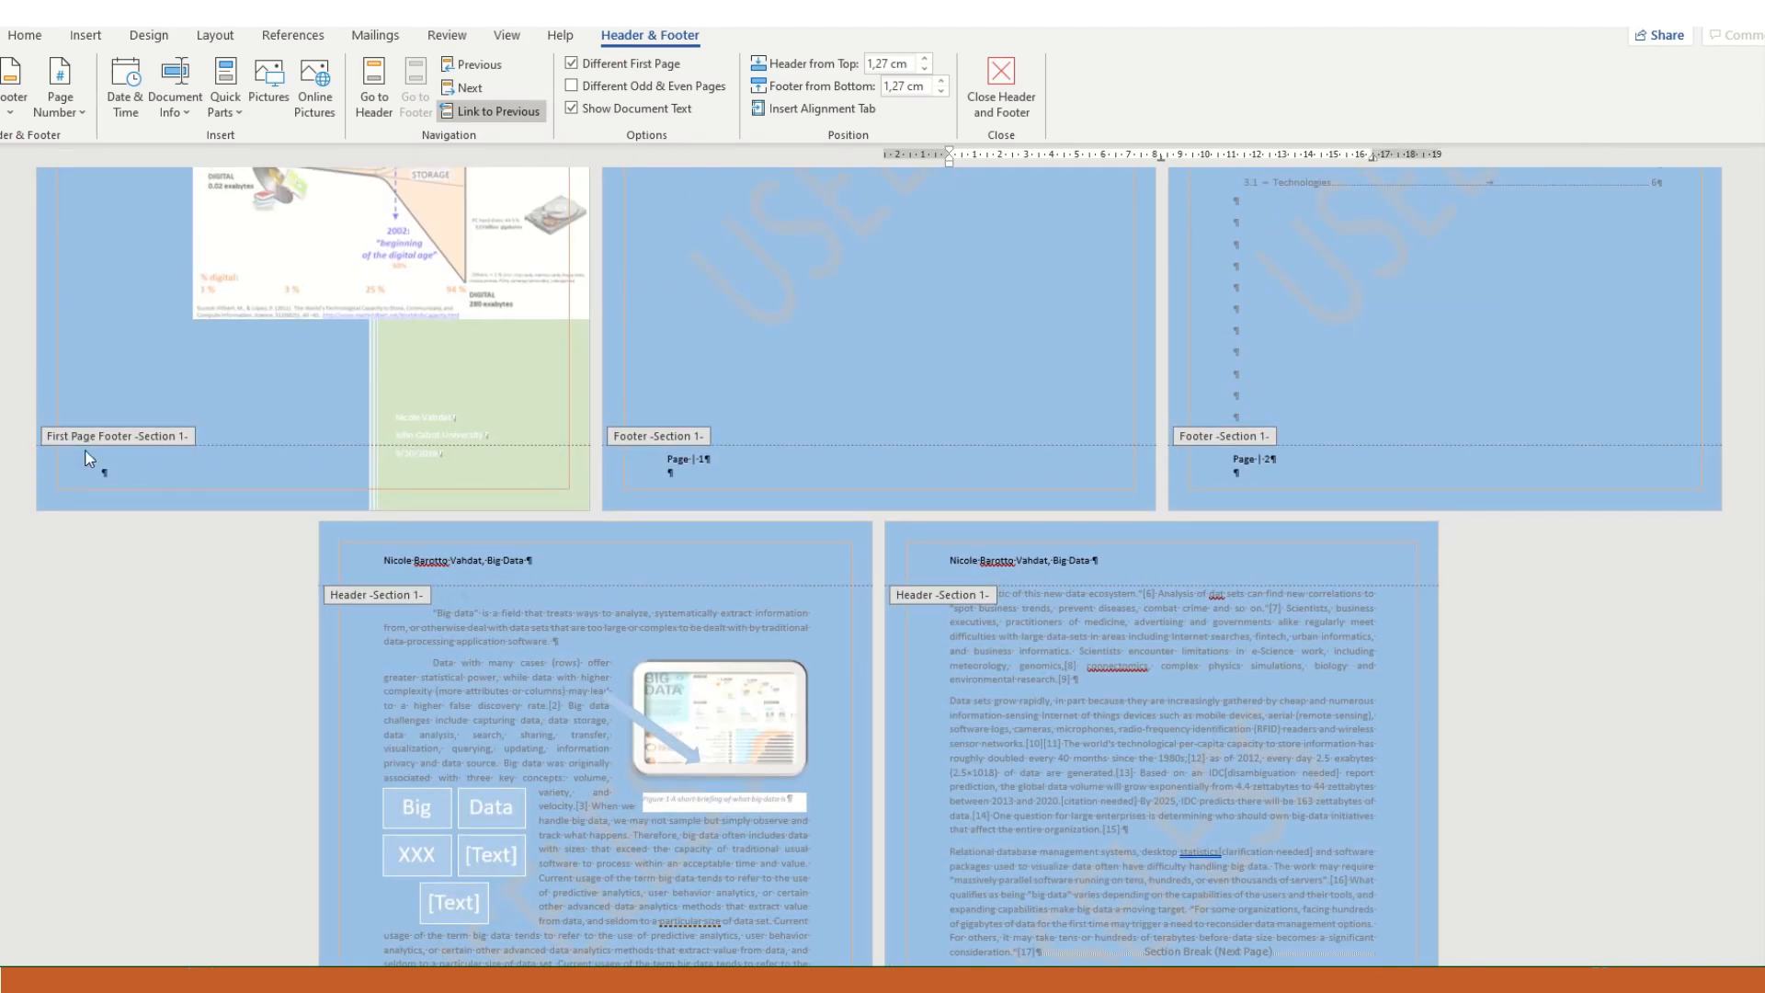
scroll(143, 441, "up", 4)
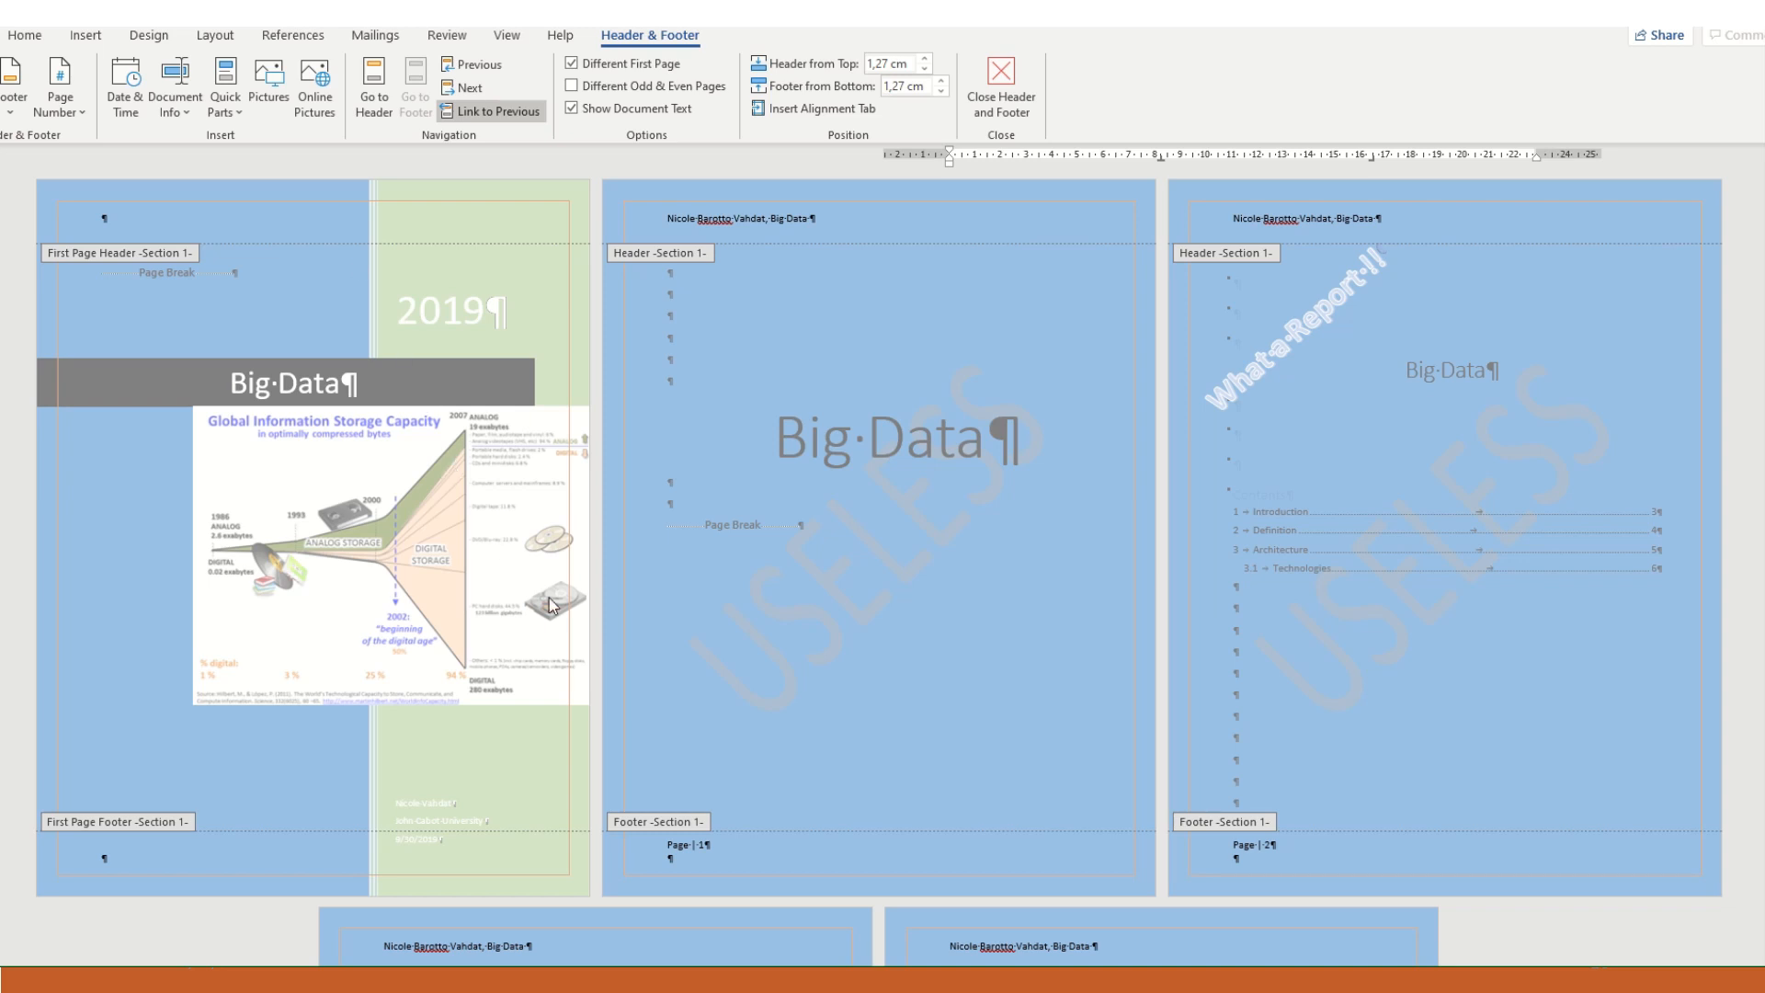
scroll(825, 646, "down", 1)
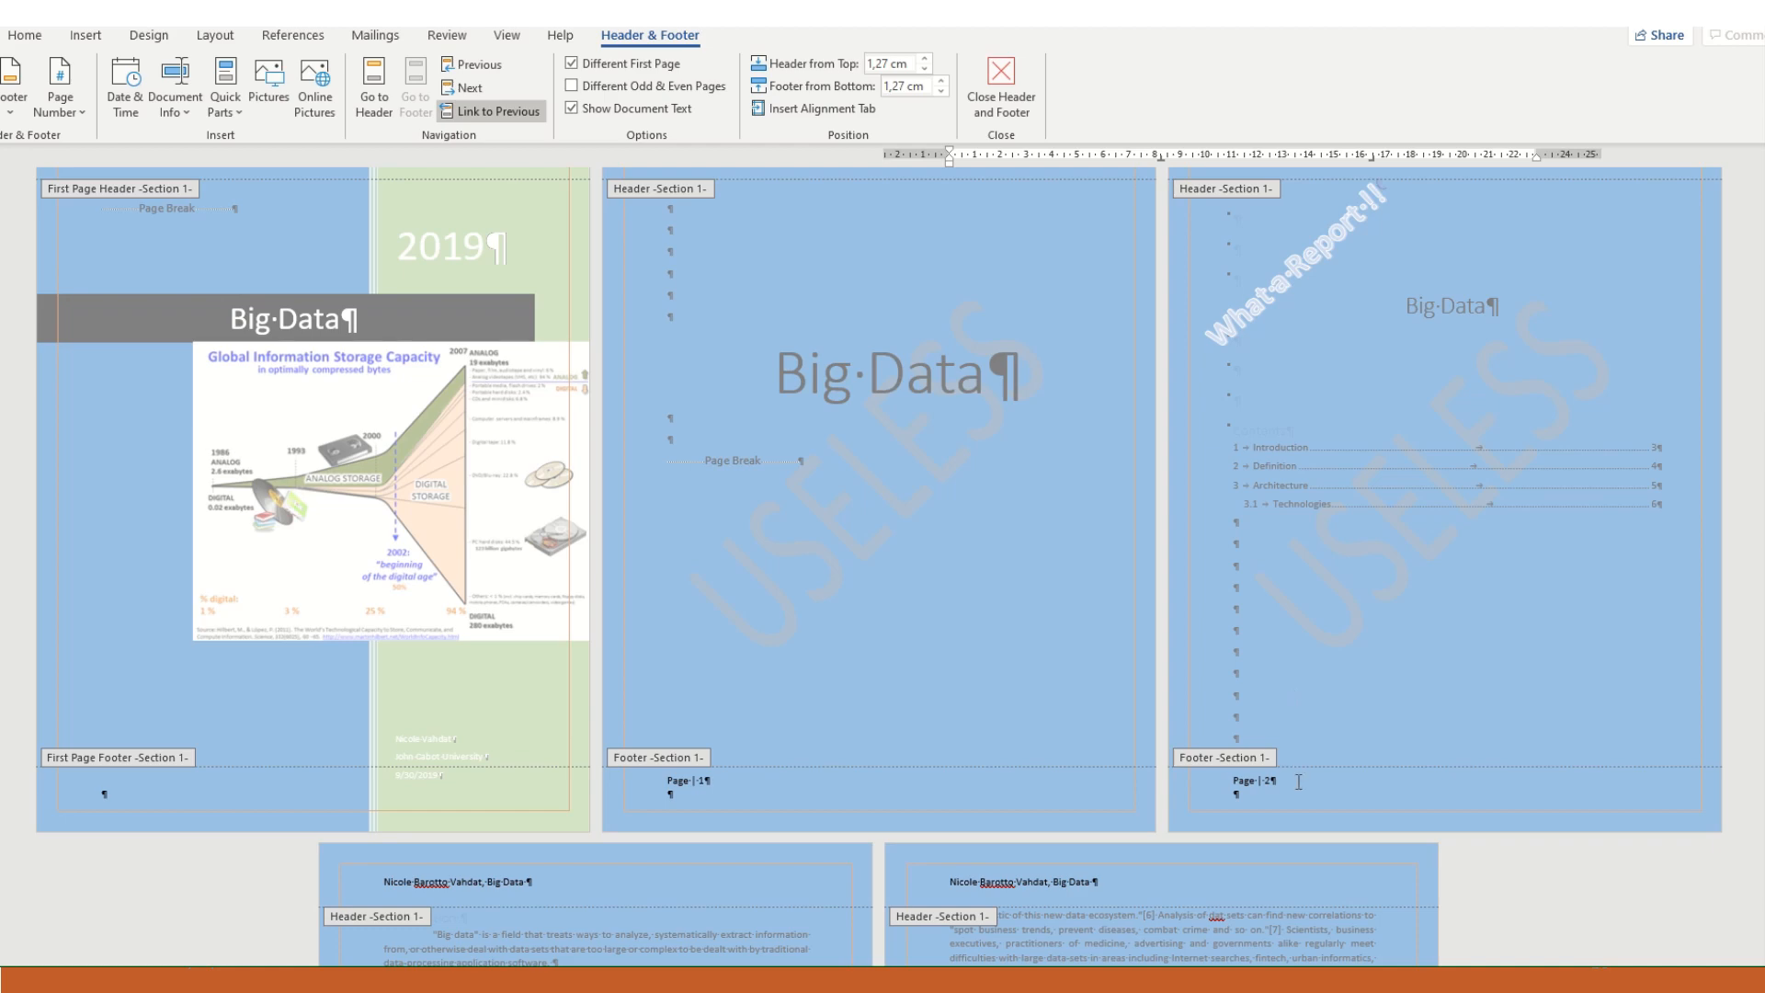
scroll(1096, 785, "down", 5)
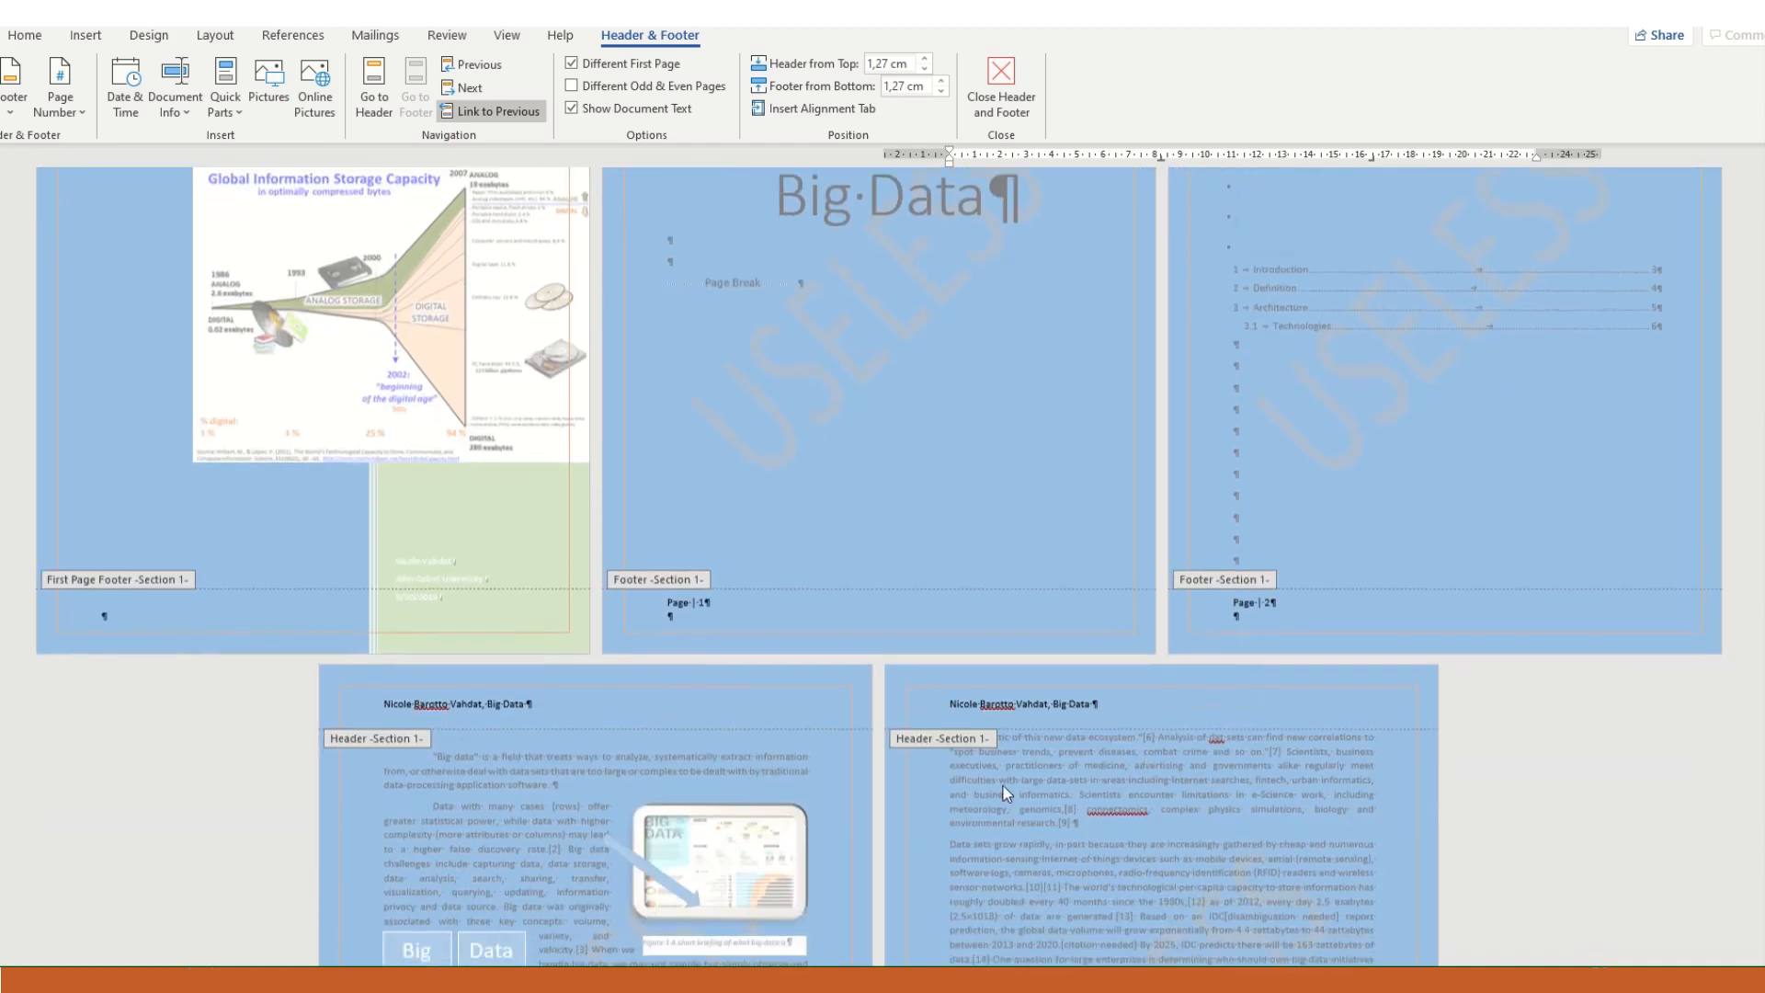
scroll(956, 778, "down", 4)
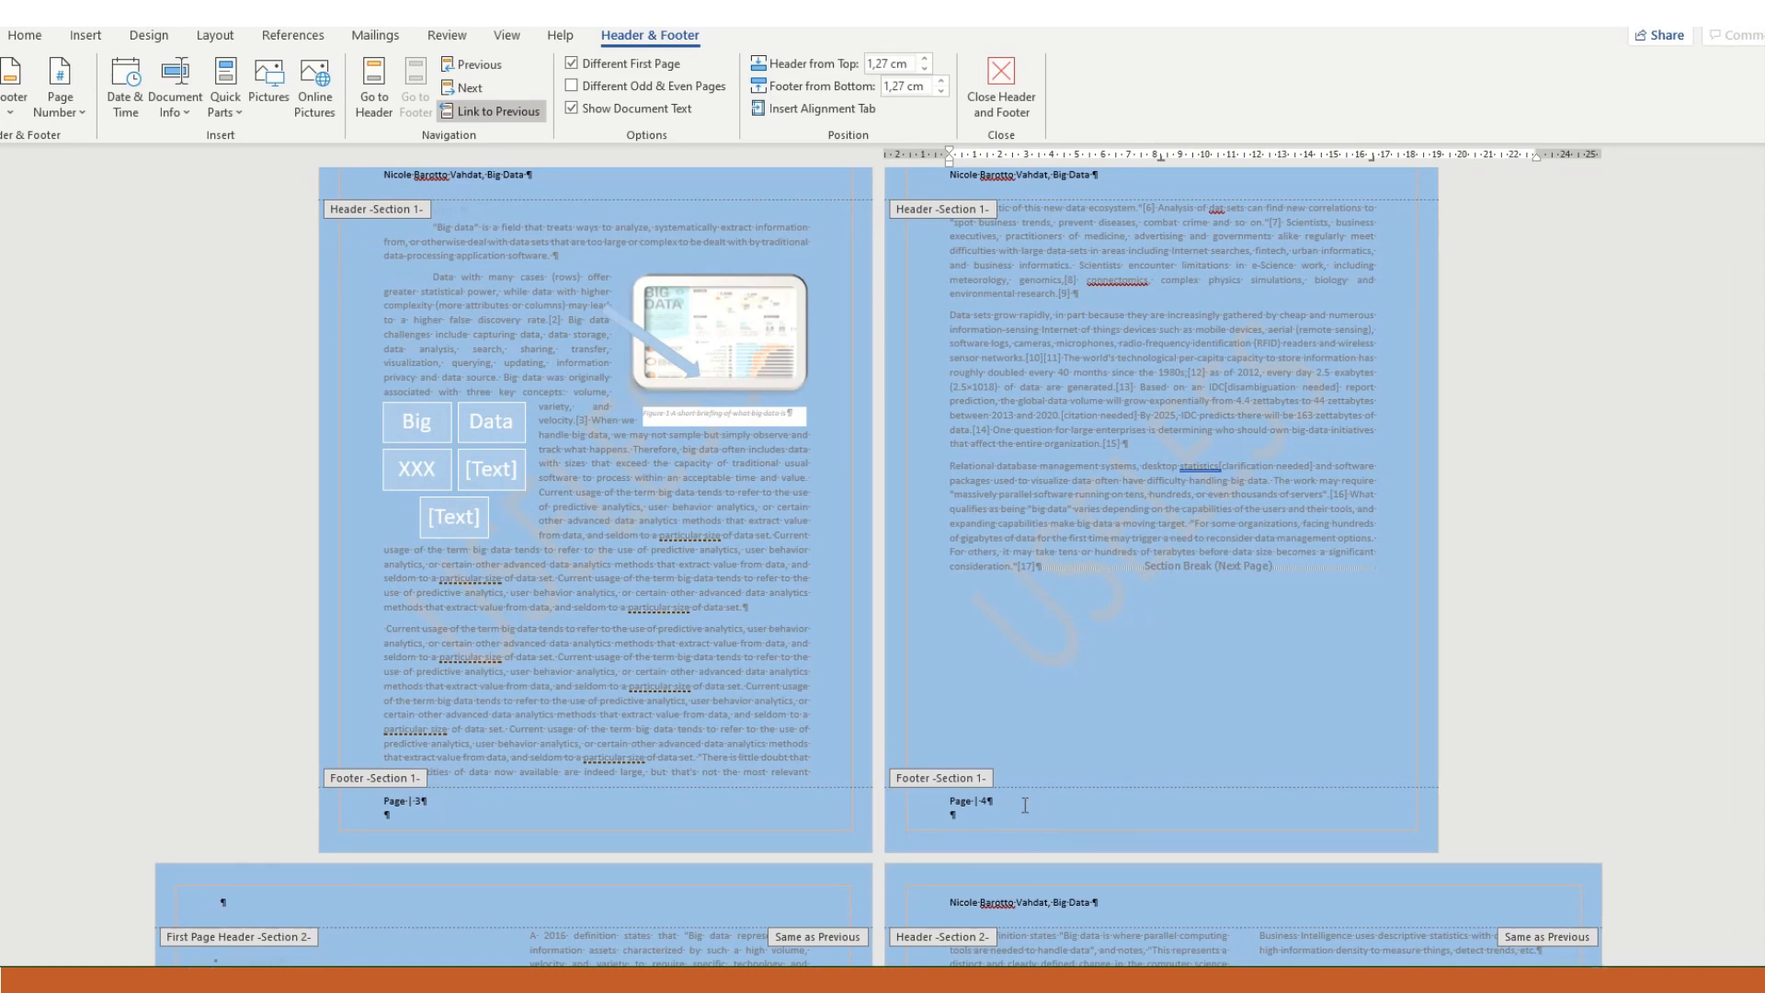
scroll(1025, 804, "down", 3)
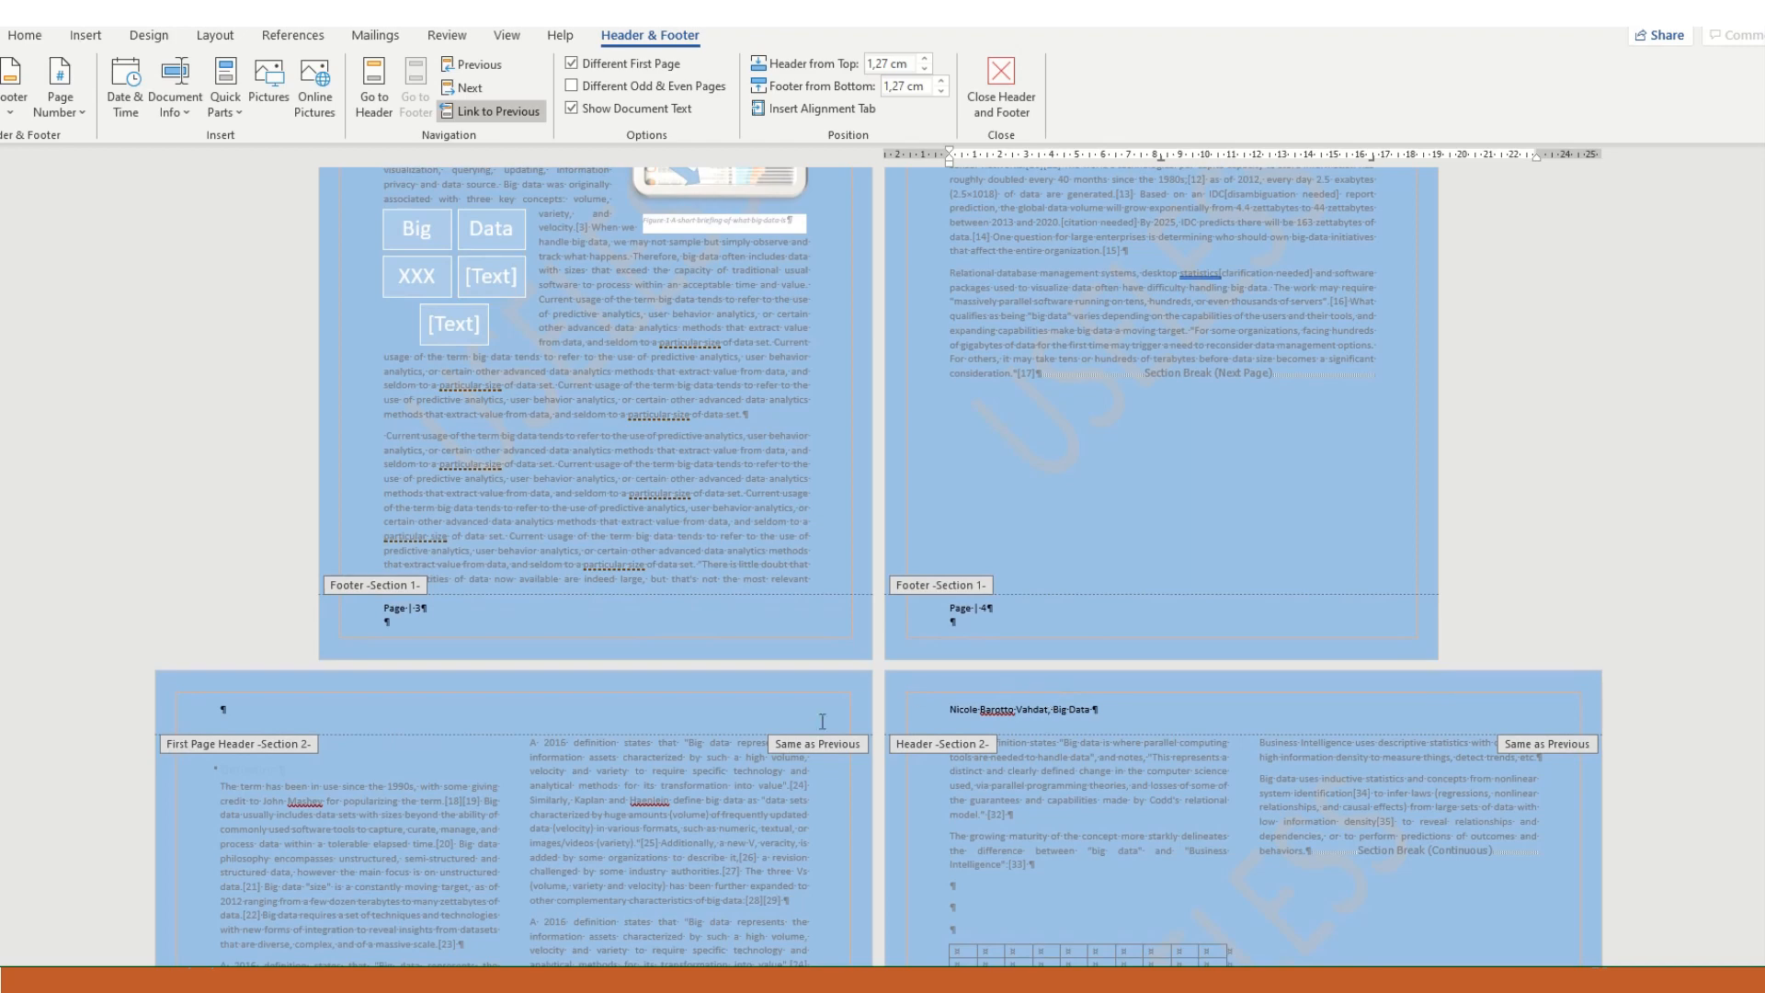
double_click(1162, 399)
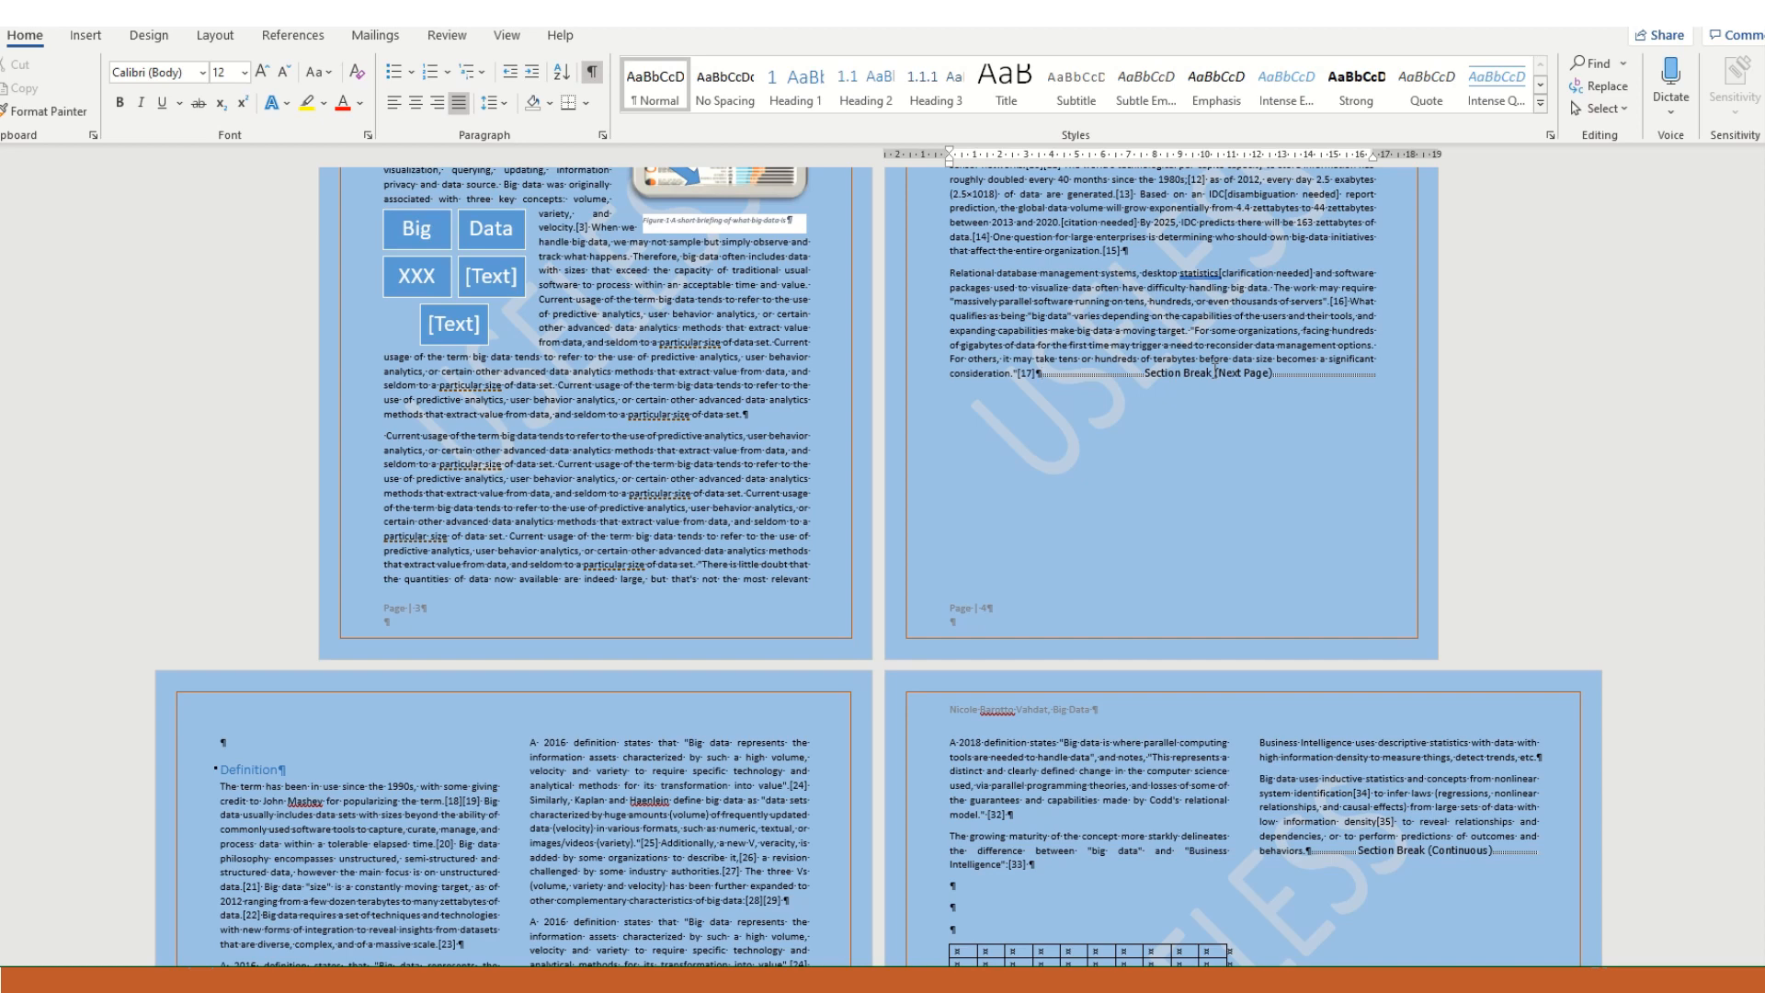
- Open the first-page header of the Definition section and examine the section labels and page numbering of the landscape pages
double_click(399, 705)
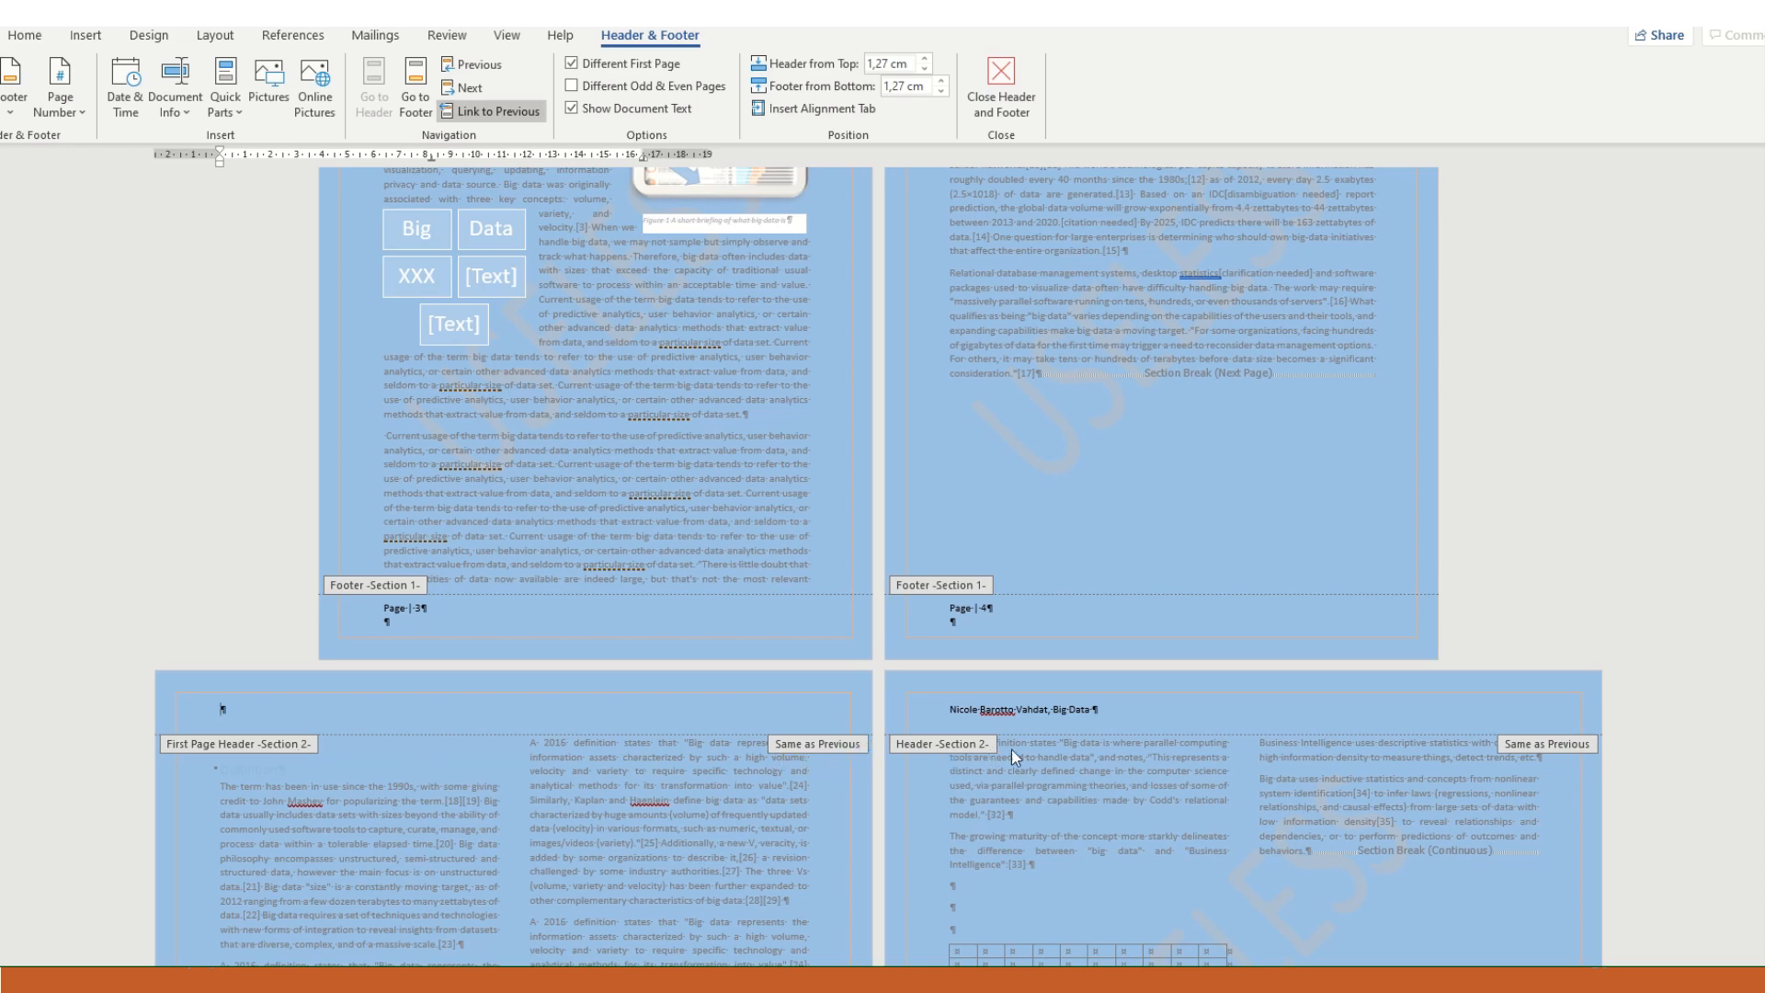
scroll(1079, 790, "down", 5)
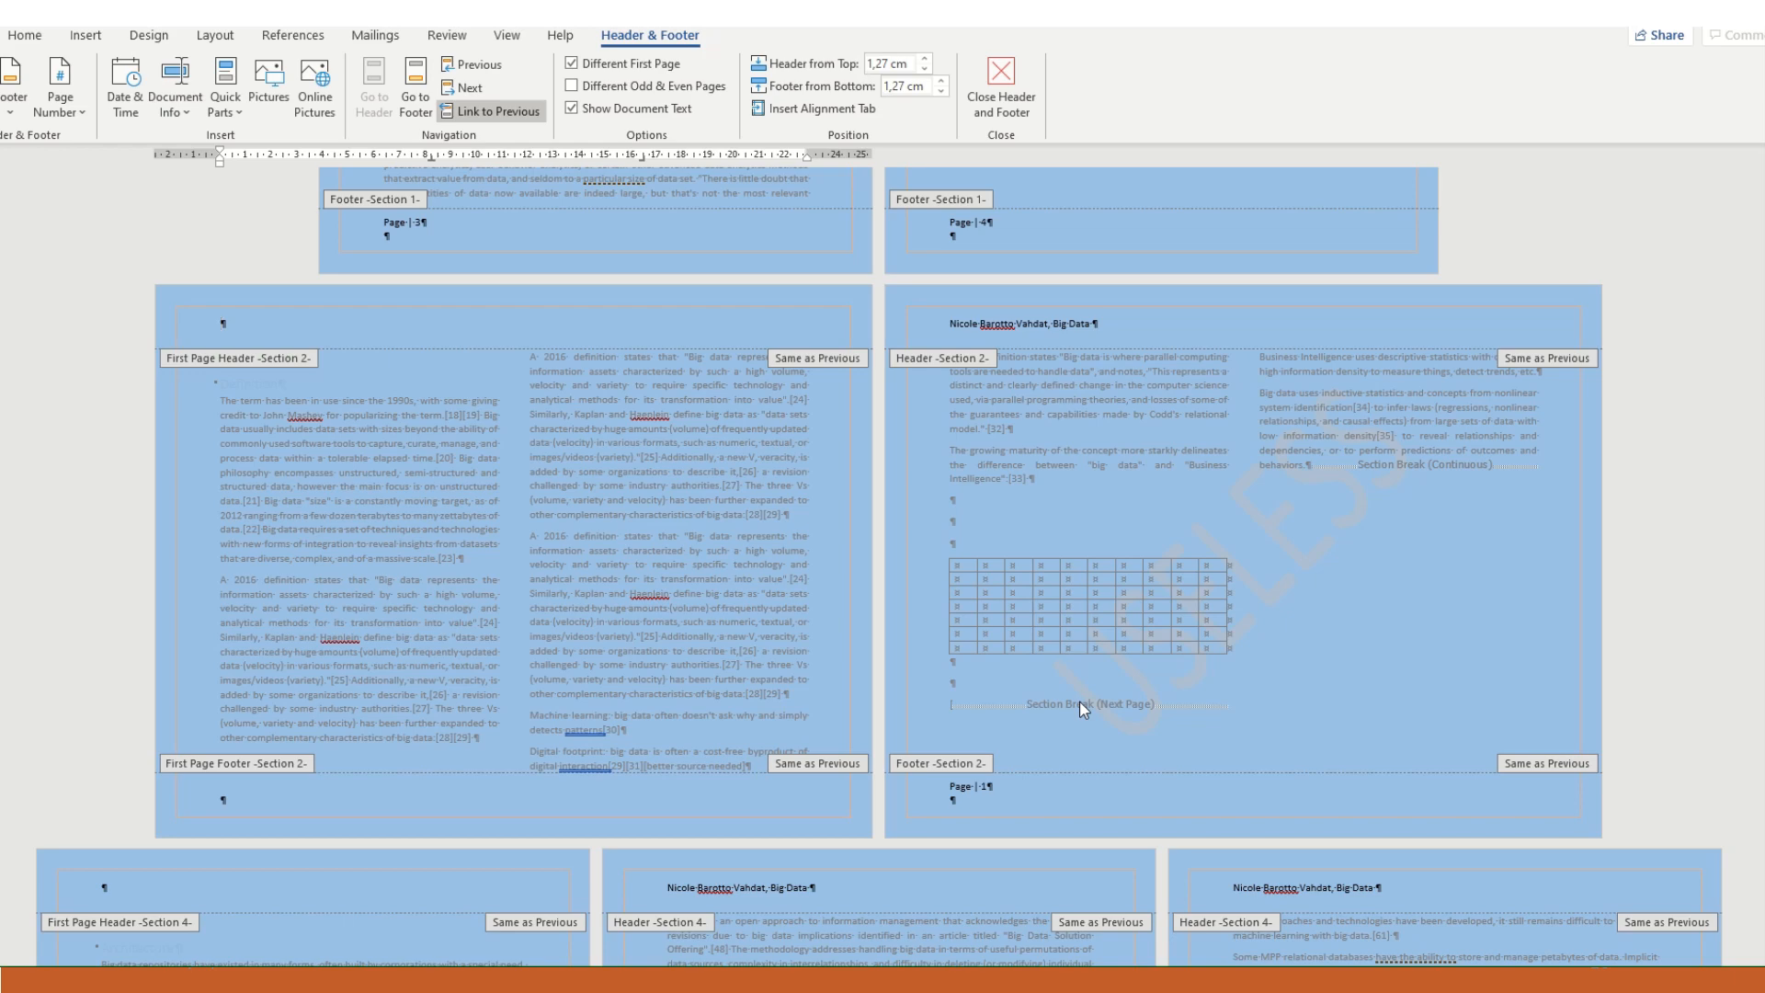
scroll(1079, 702, "up", 5)
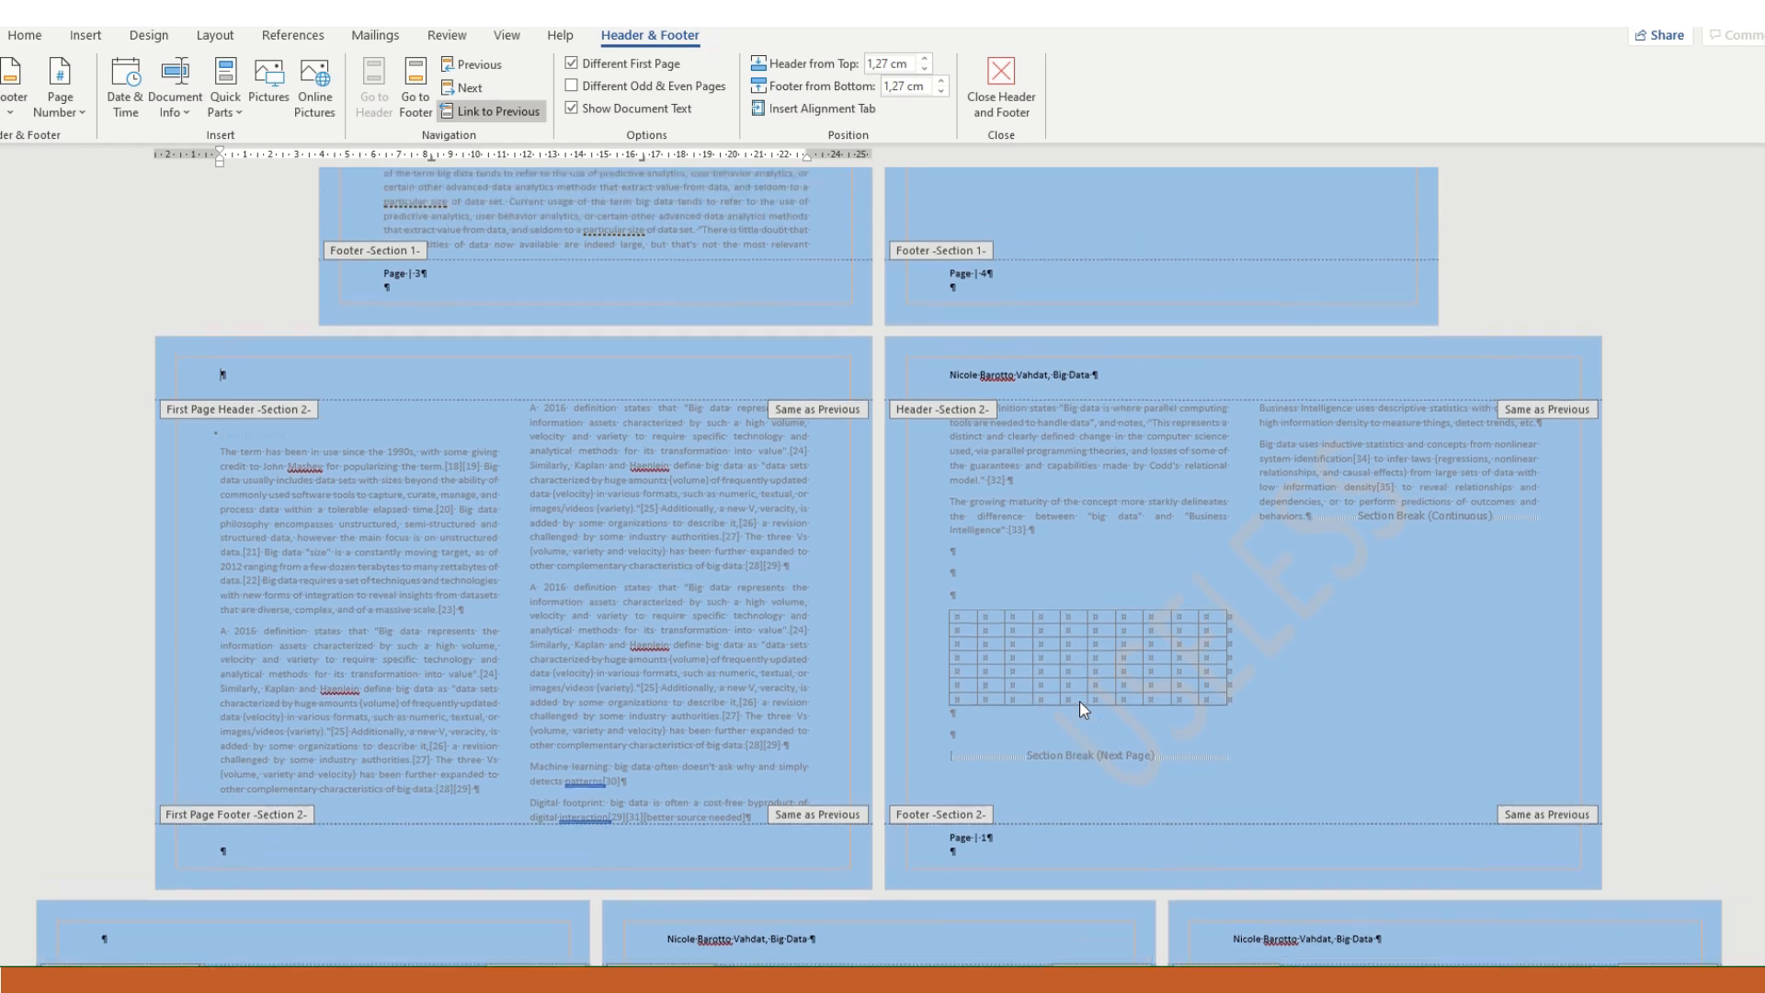
scroll(1079, 702, "up", 7)
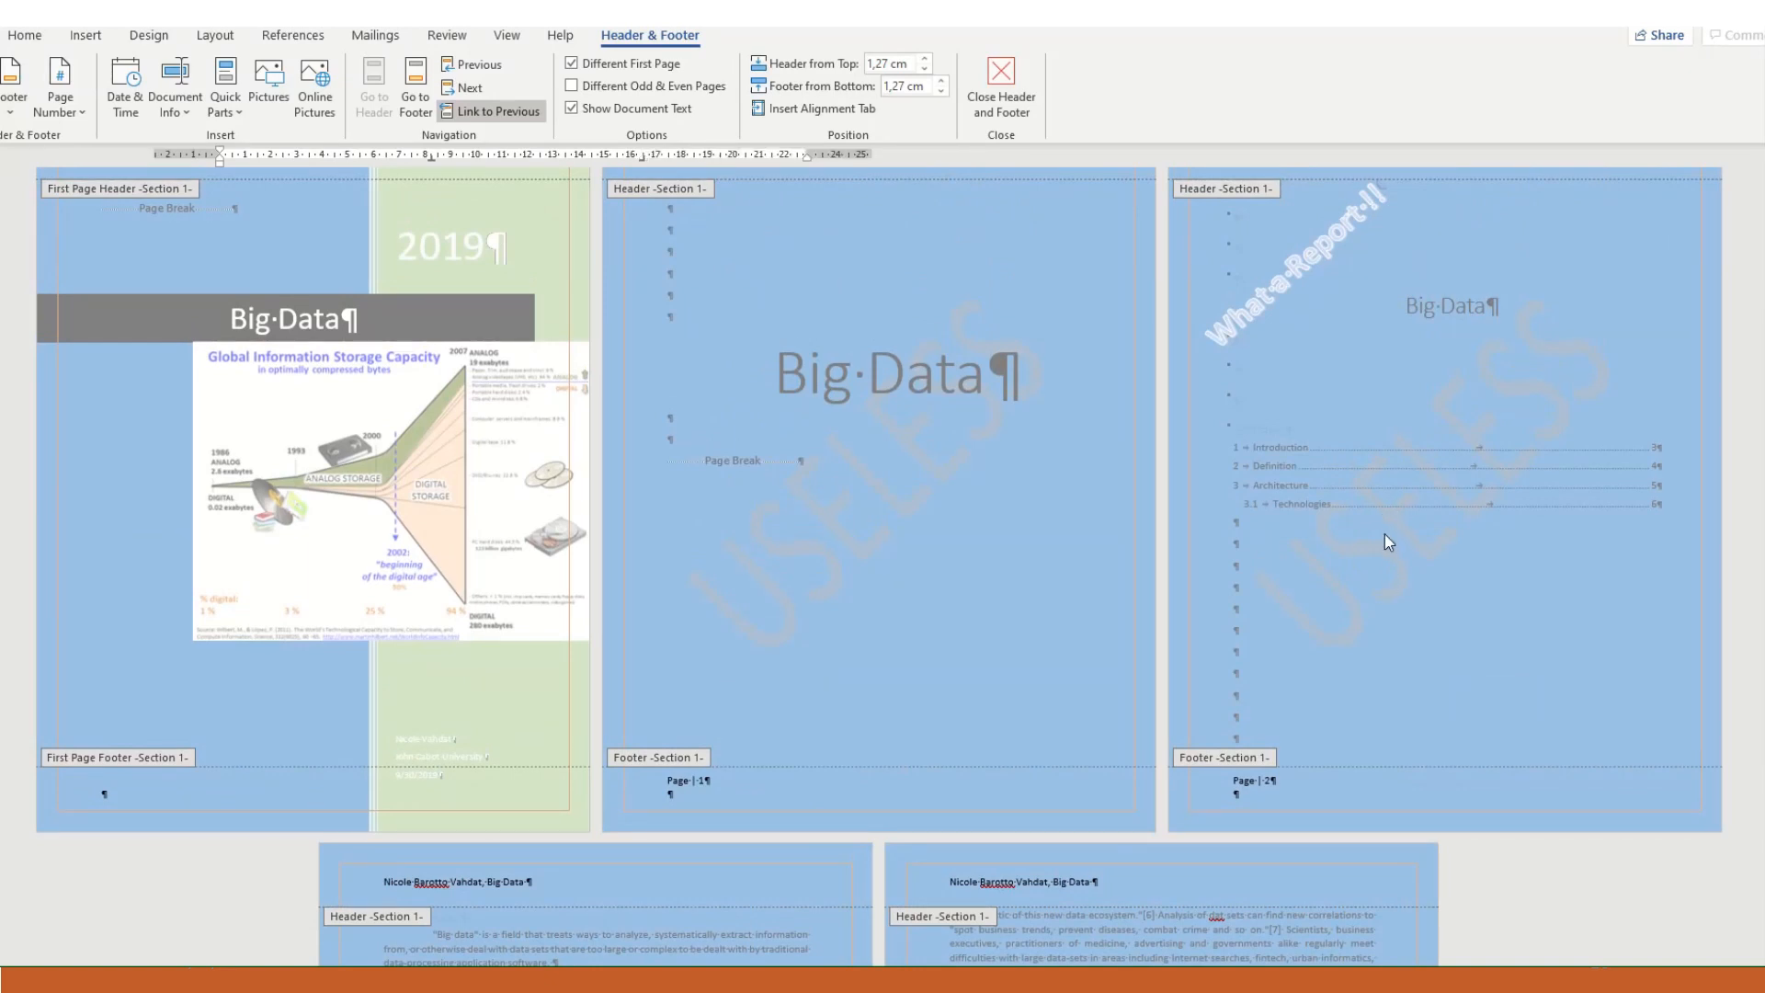
- Update the entire table of contents on the Contents page
double_click(1384, 533)
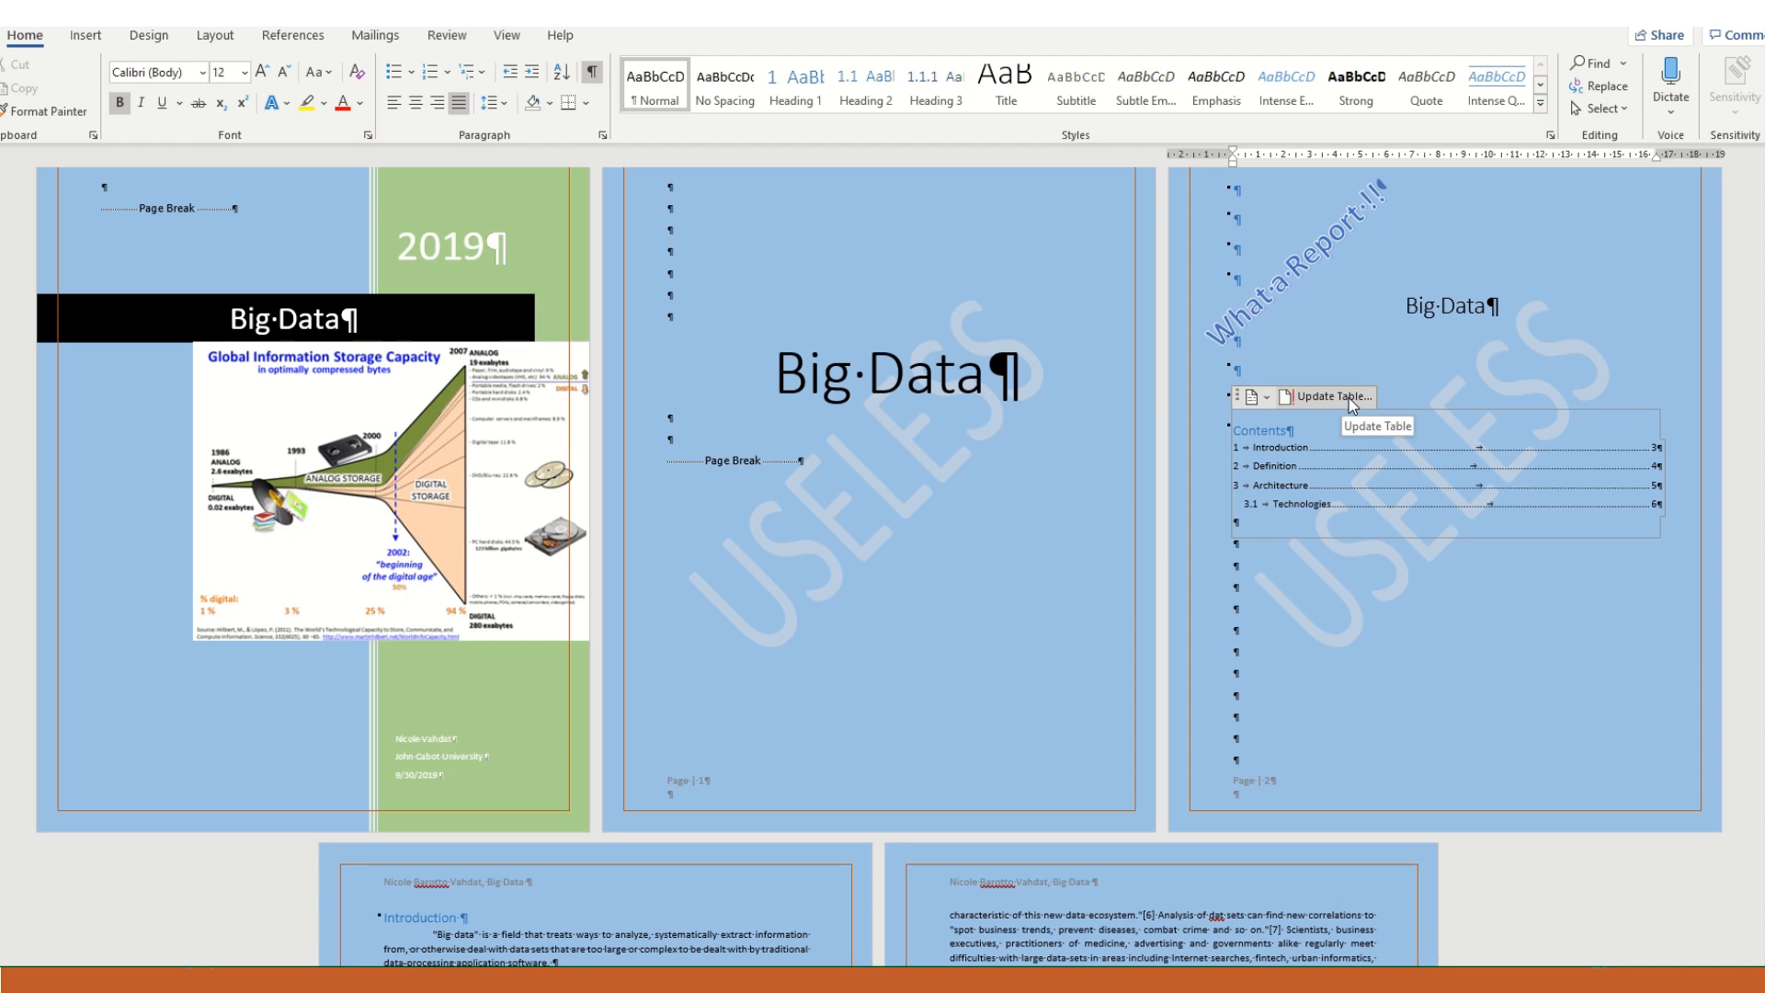
left_click(1348, 397)
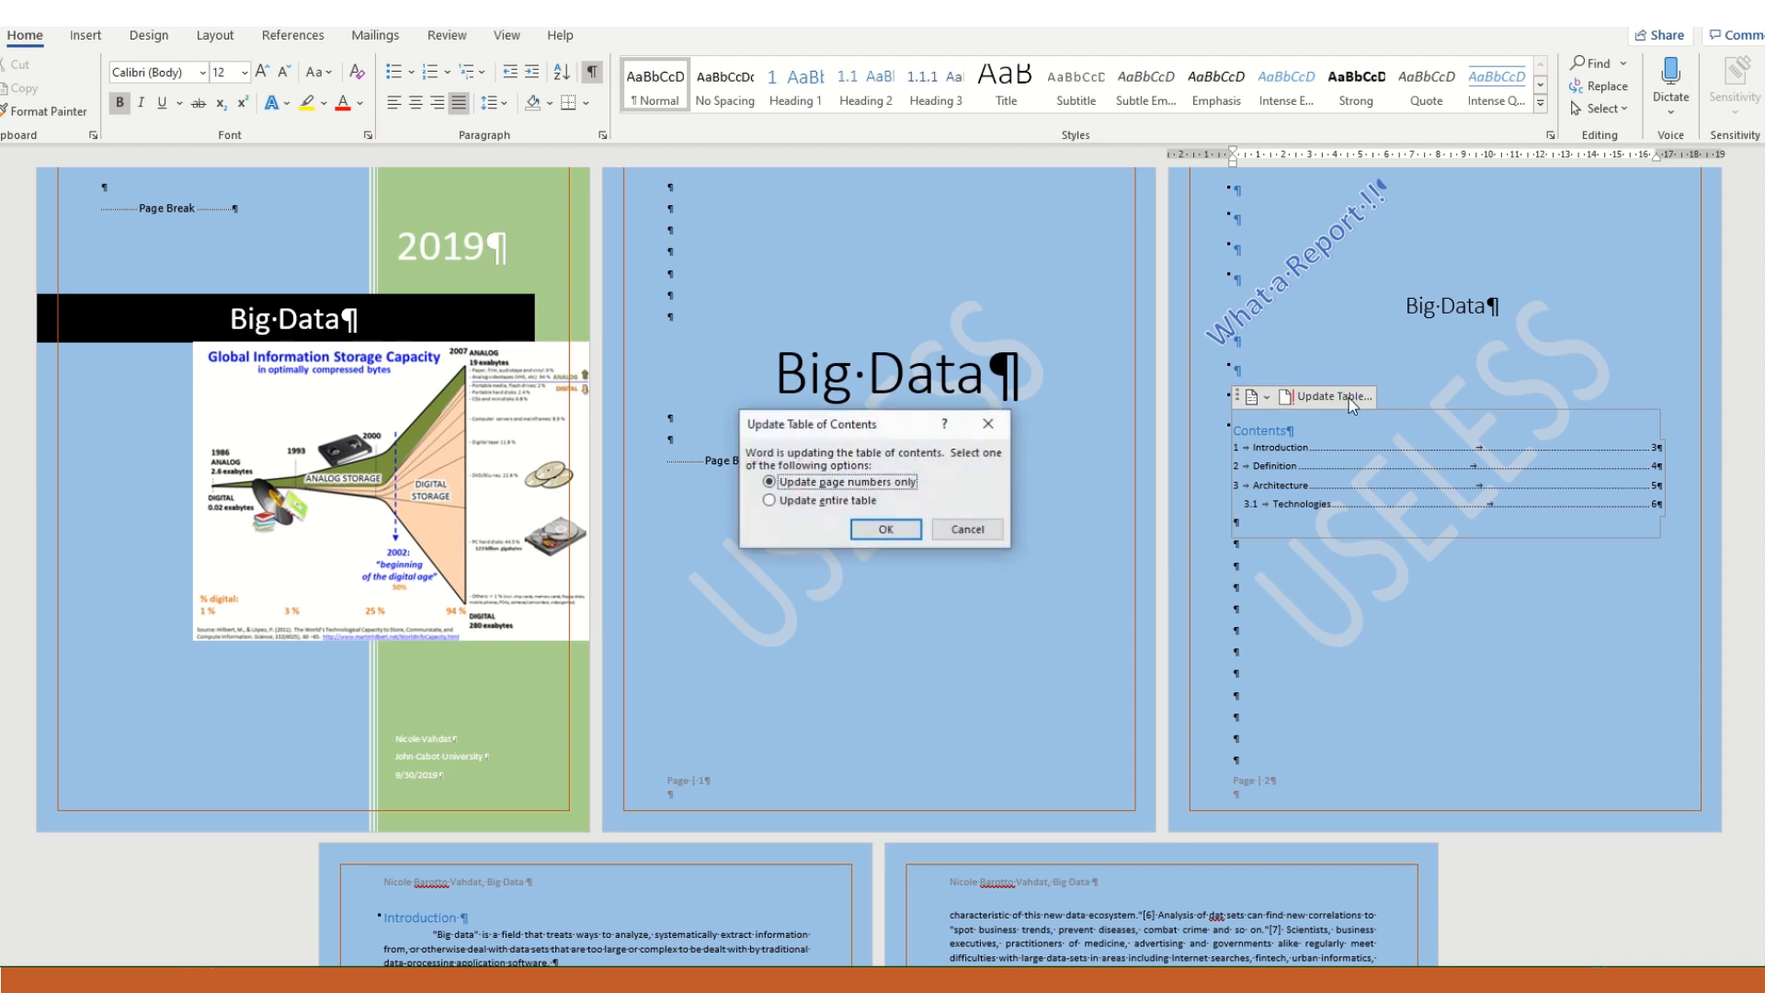
left_click(847, 507)
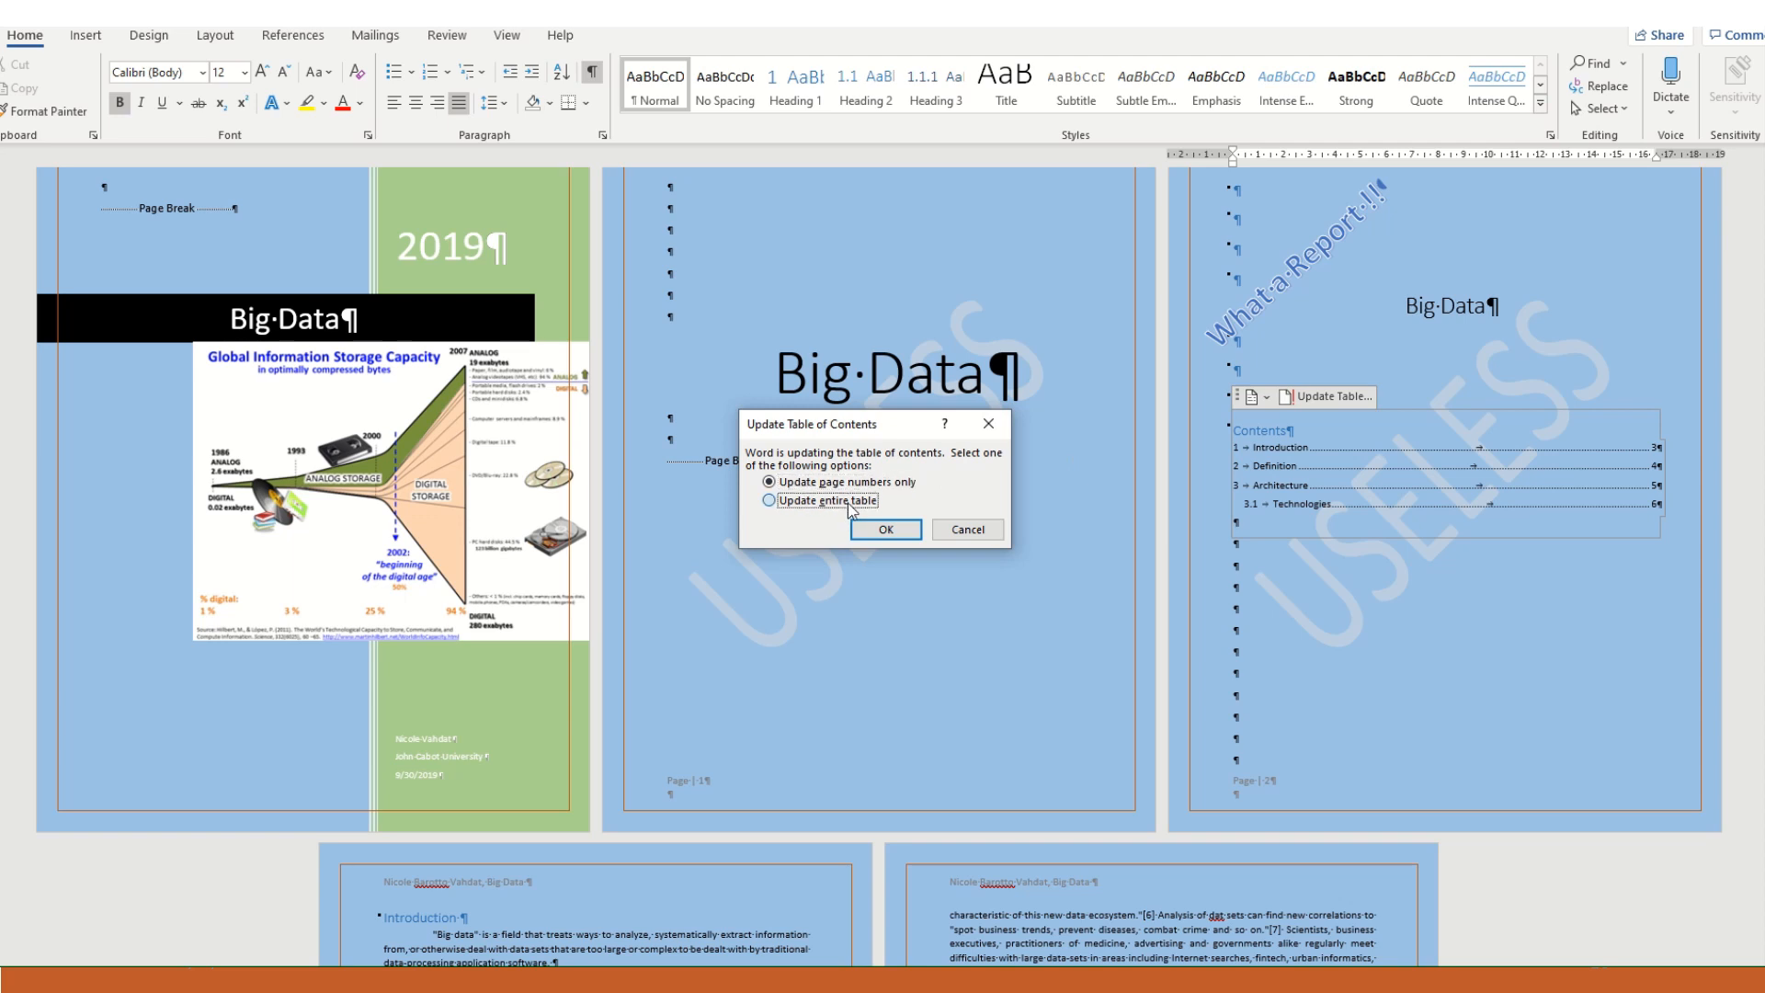
left_click(885, 529)
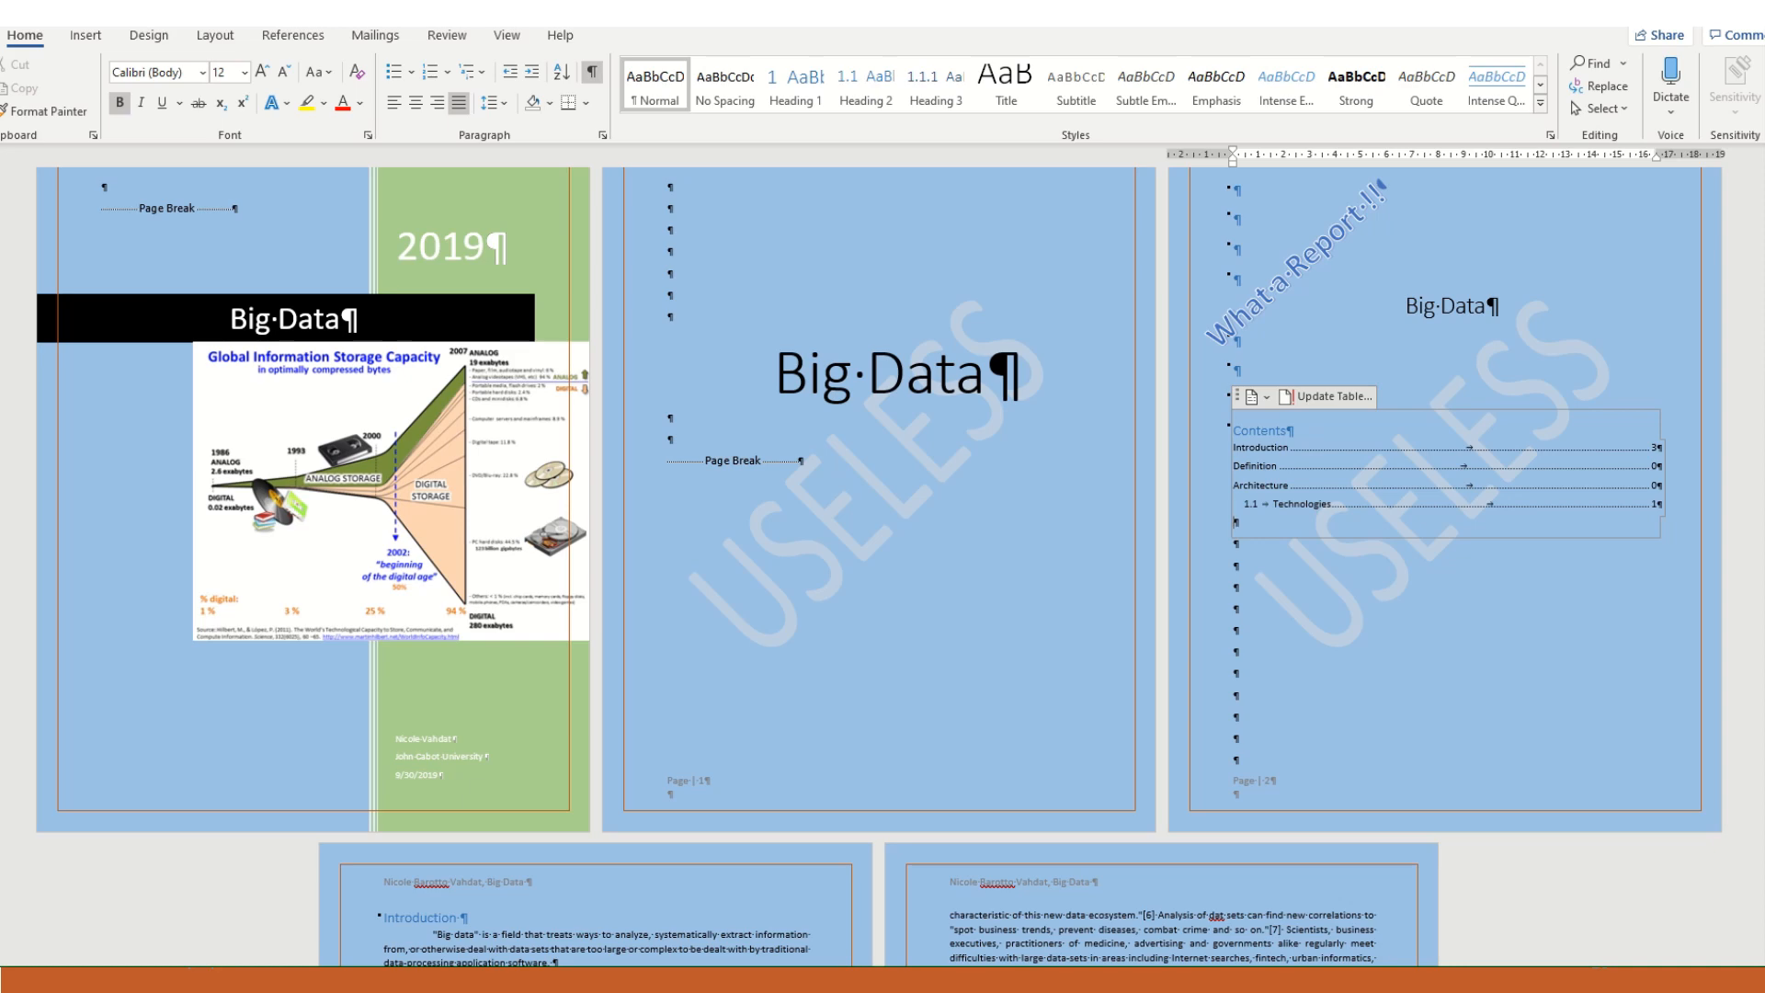
- Compare the page numbers in the table of contents with the footers and headings of the Introduction, Definition and Architecture pages
scroll(1647, 856, "up", 6, "ctrl")
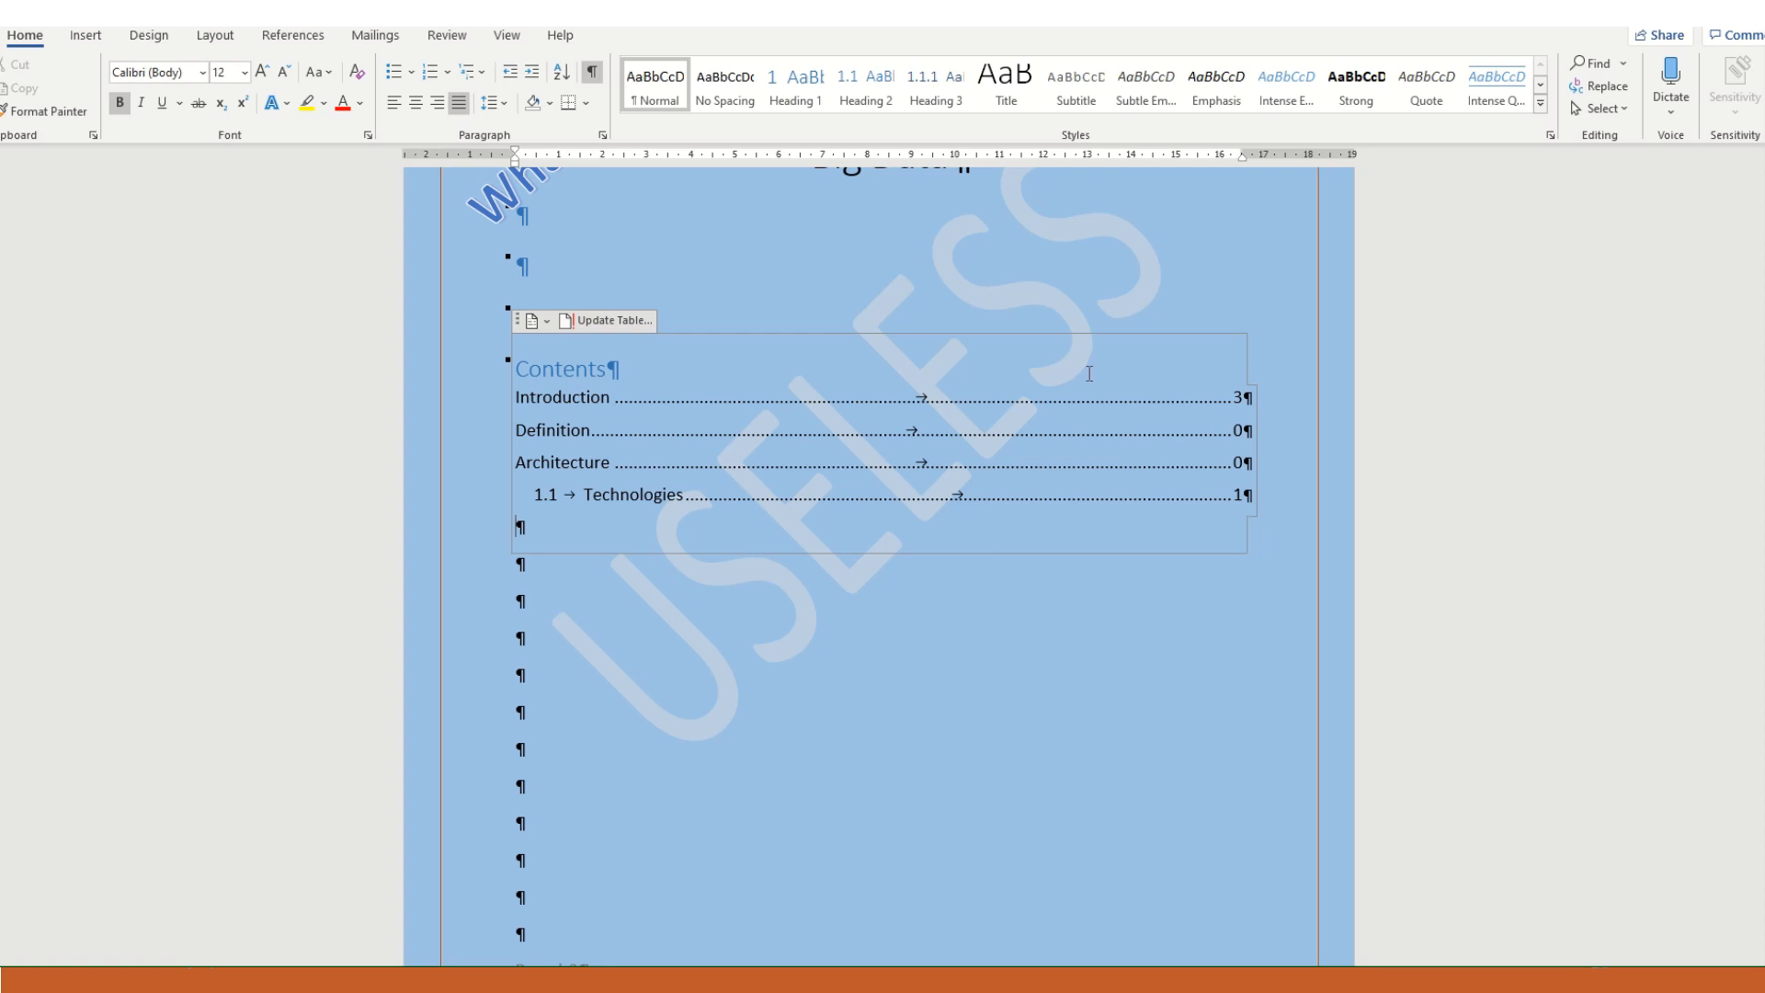
scroll(1088, 373, "down", 10)
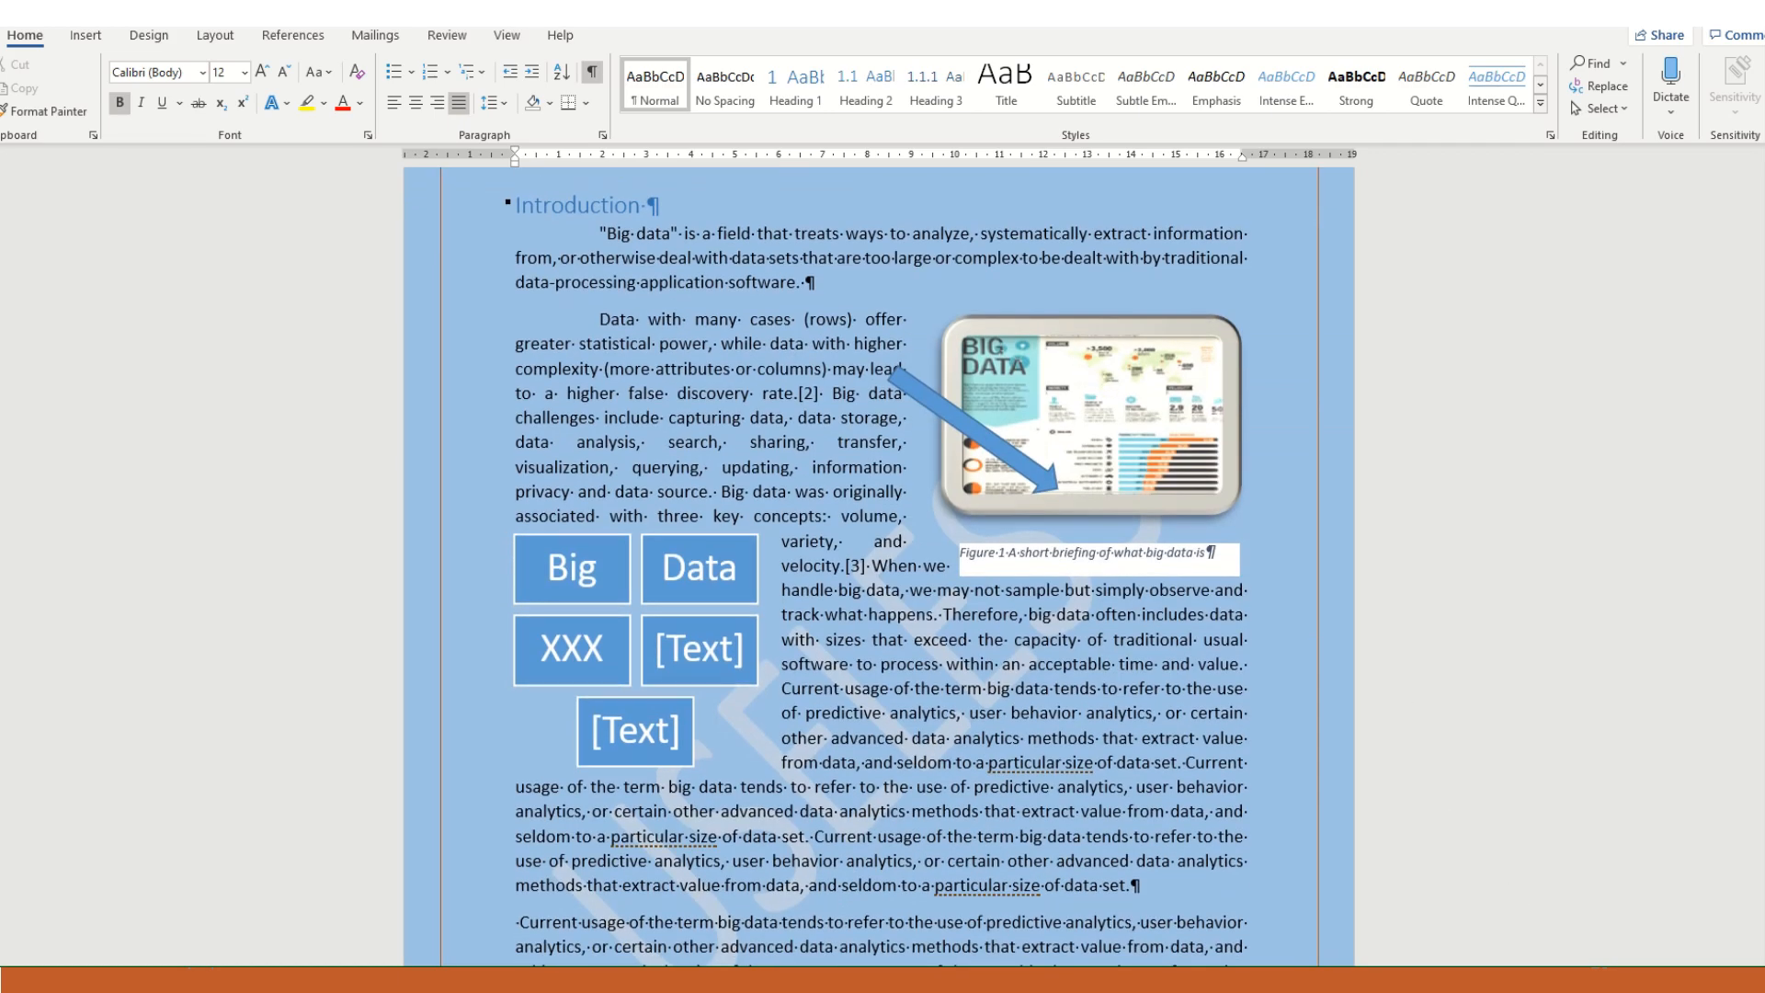
scroll(882, 551, "down", 5)
scroll(882, 551, "down", 3)
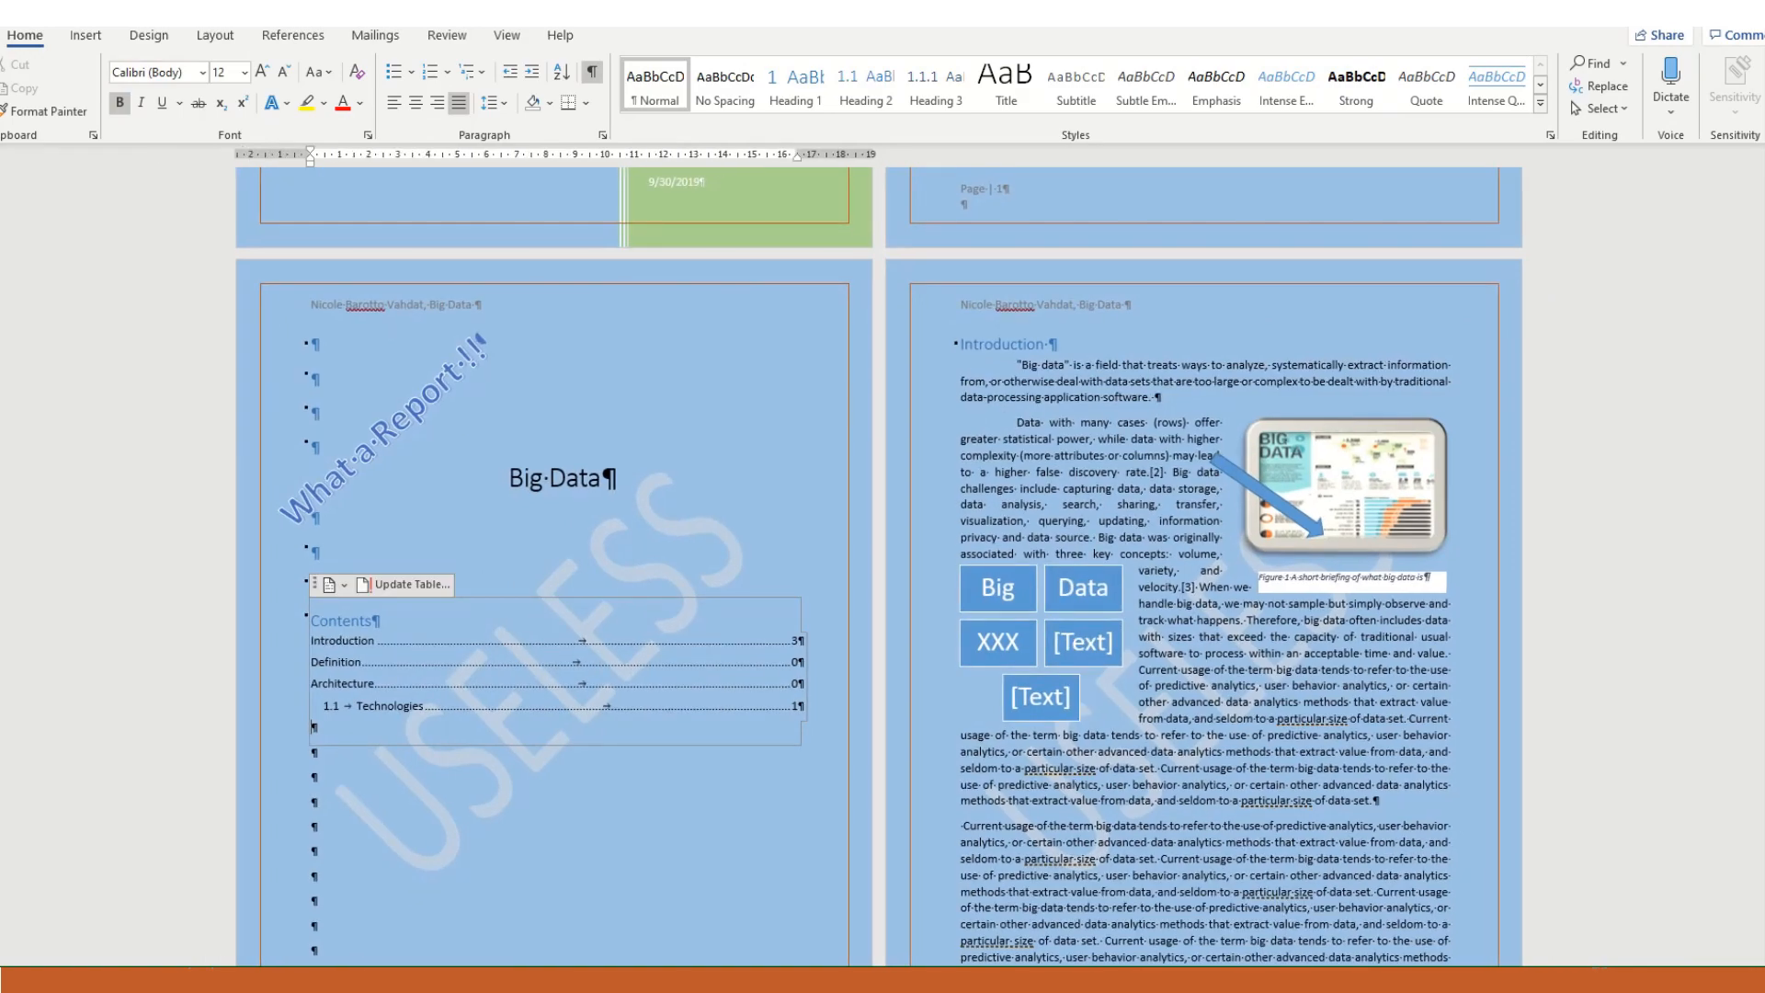
scroll(882, 552, "down", 3)
scroll(1172, 584, "down", 6)
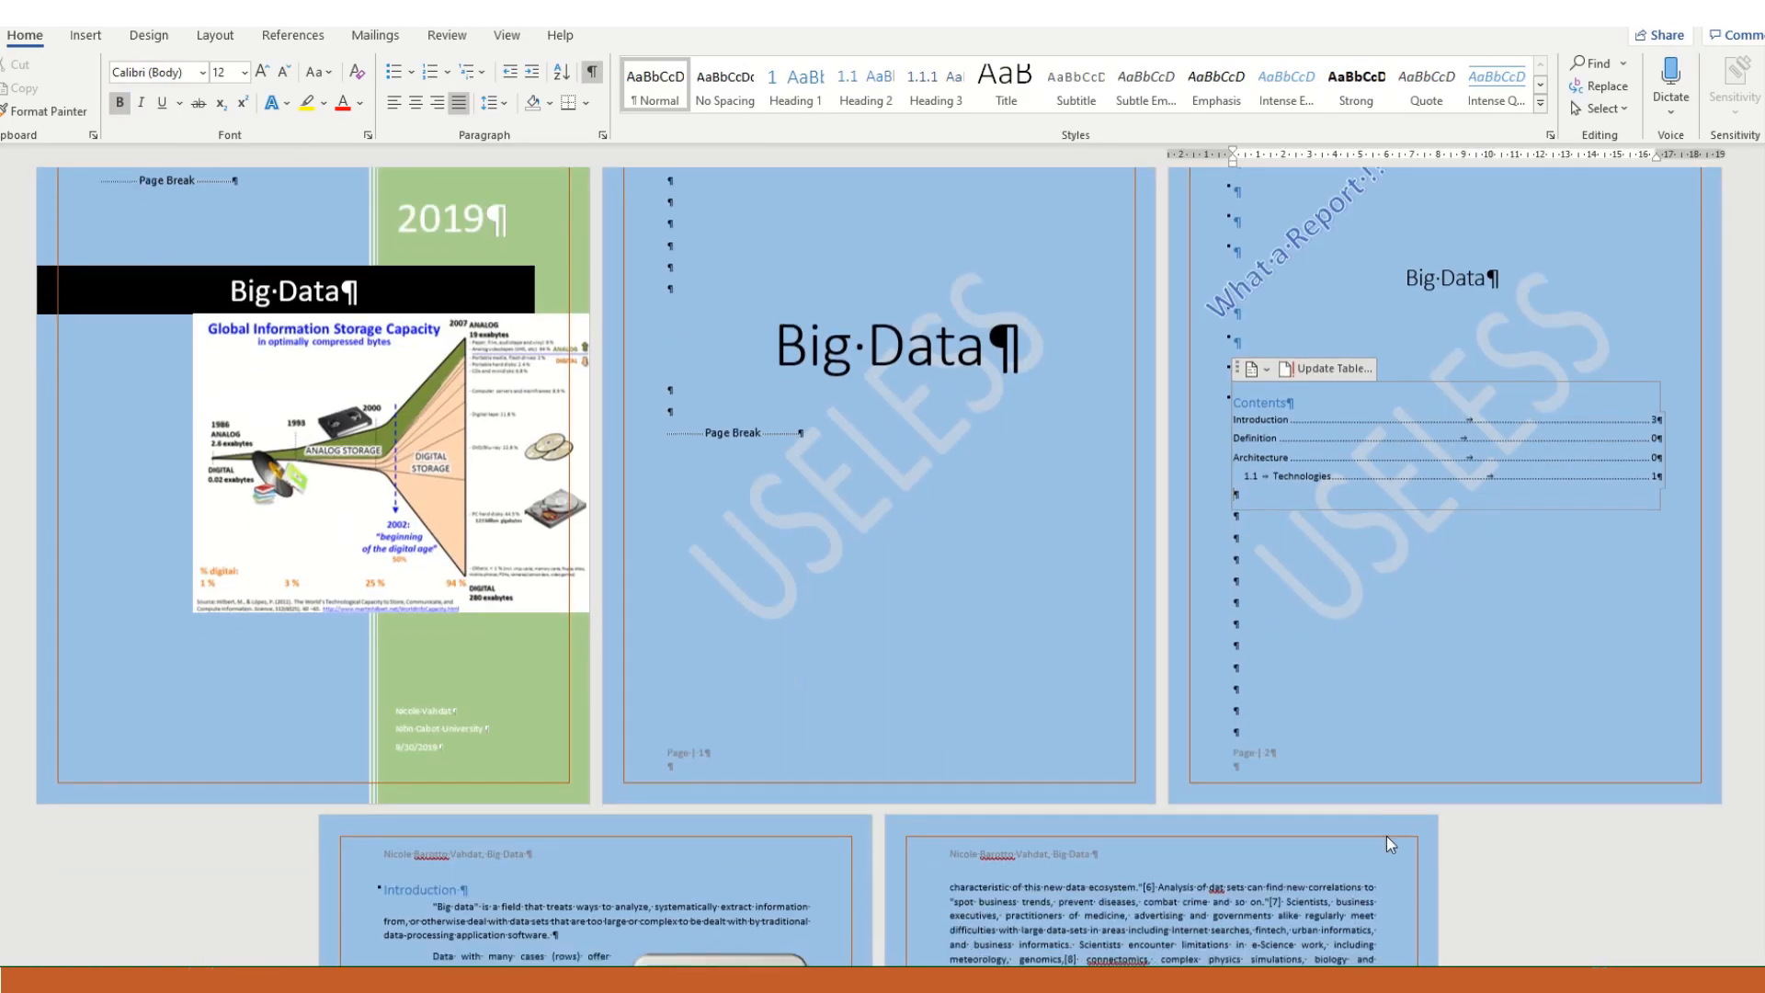
scroll(1172, 579, "down", 5)
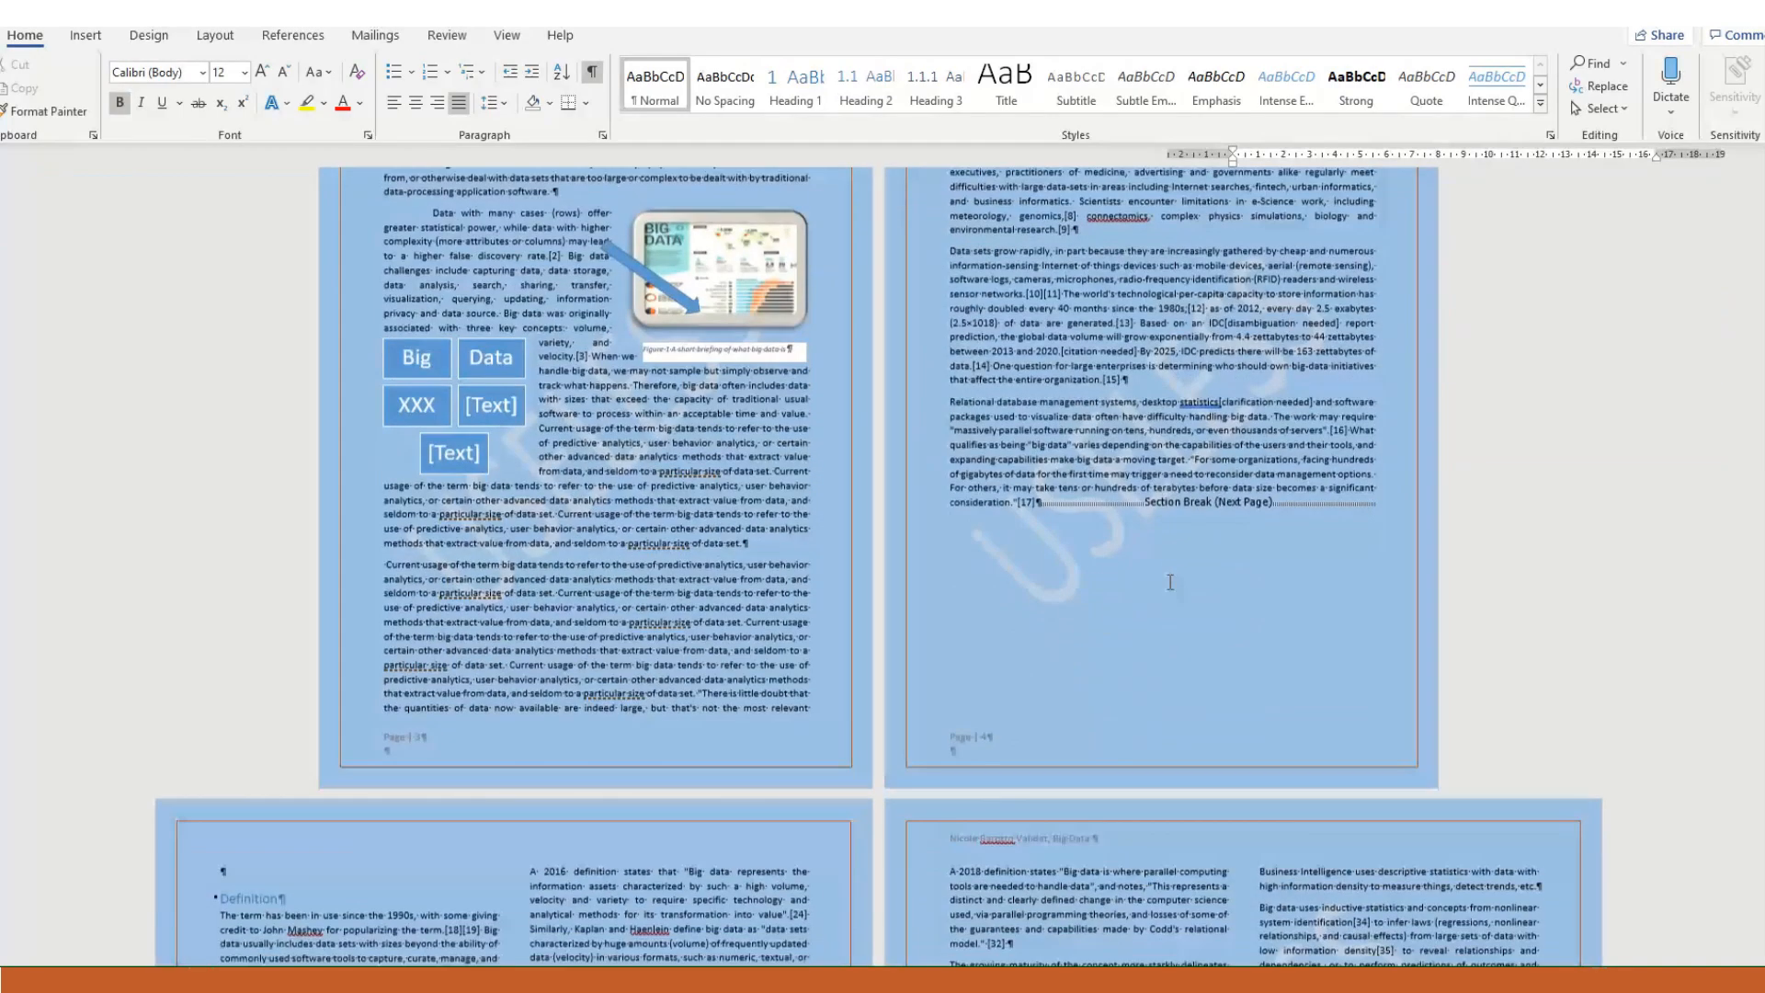
scroll(1162, 568, "down", 3)
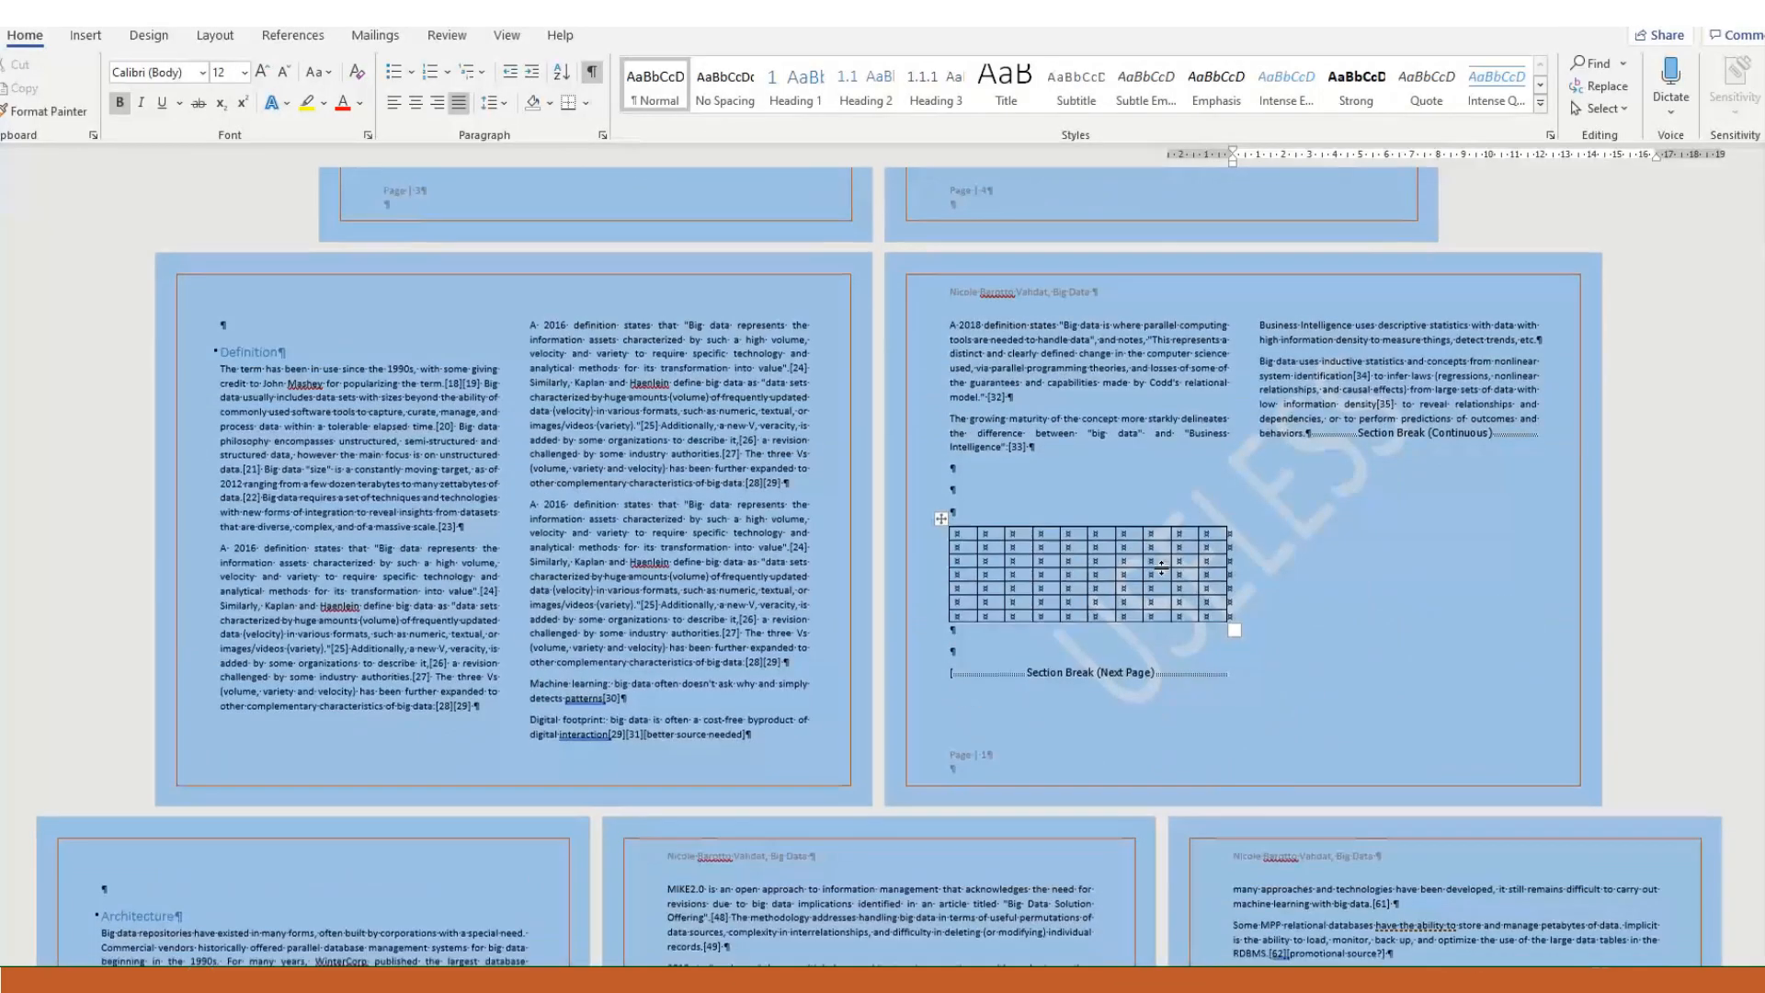
scroll(1163, 568, "up", 4)
scroll(1162, 568, "up", 8)
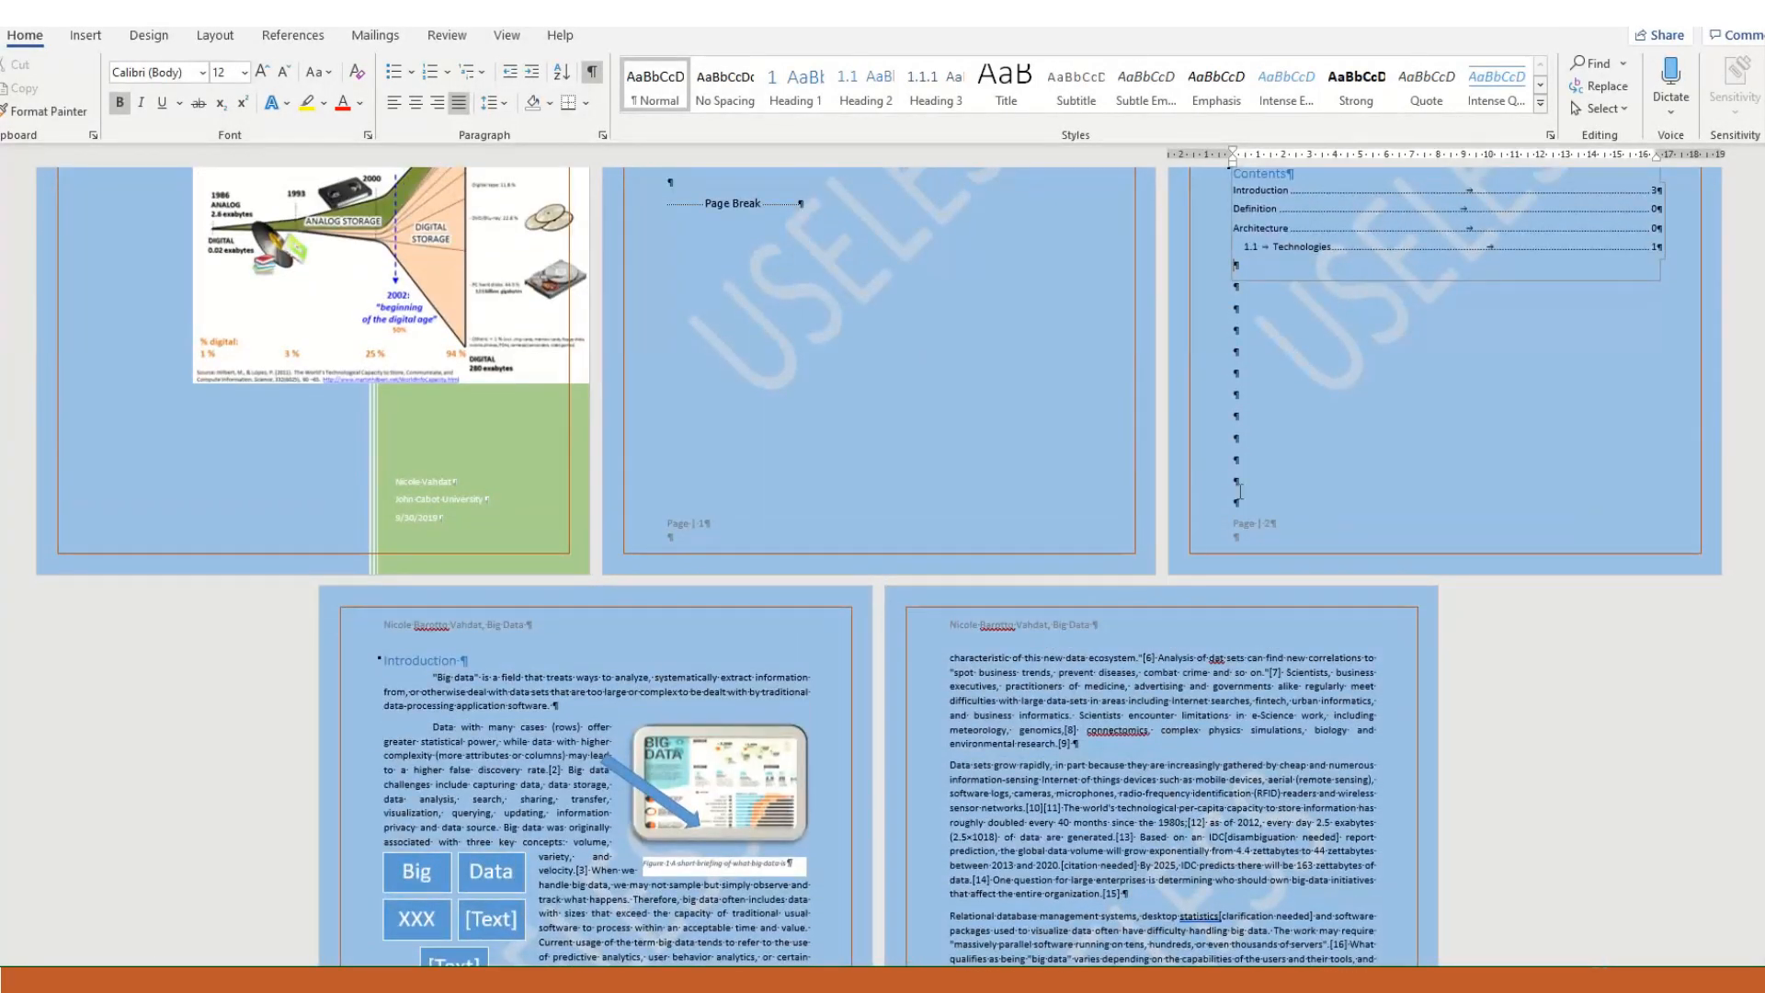
scroll(1185, 537, "up", 2)
scroll(1210, 603, "down", 7)
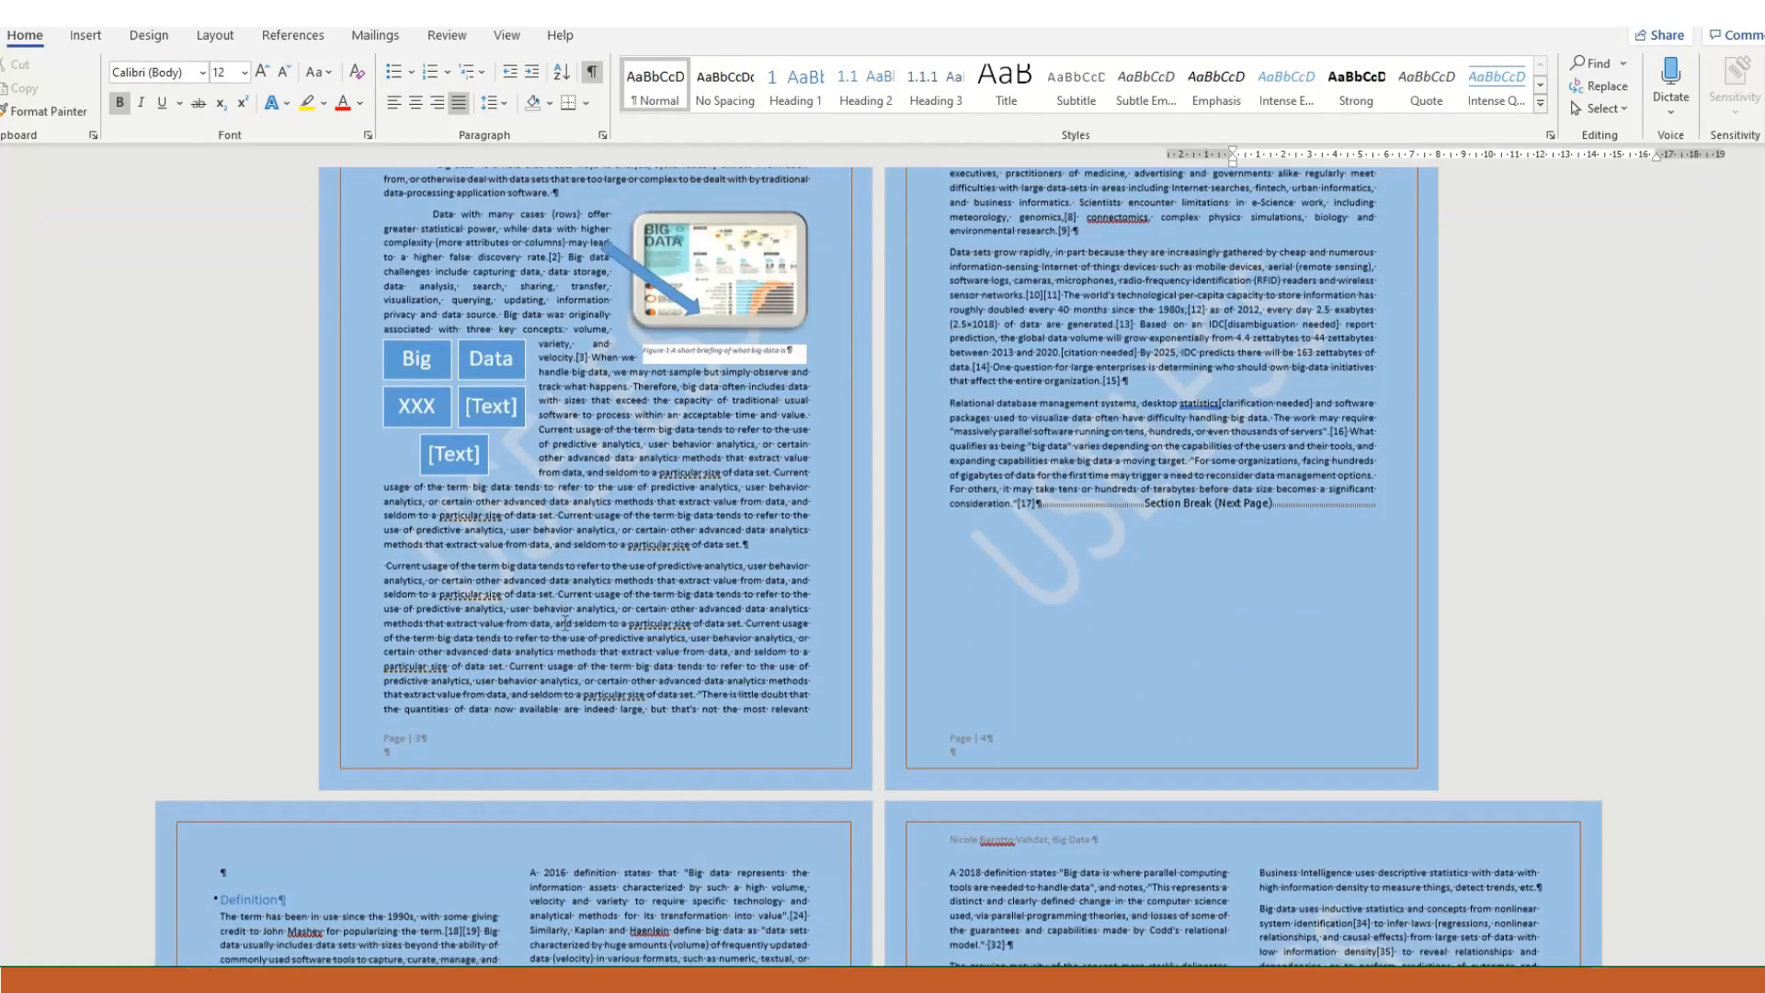
scroll(566, 623, "down", 5)
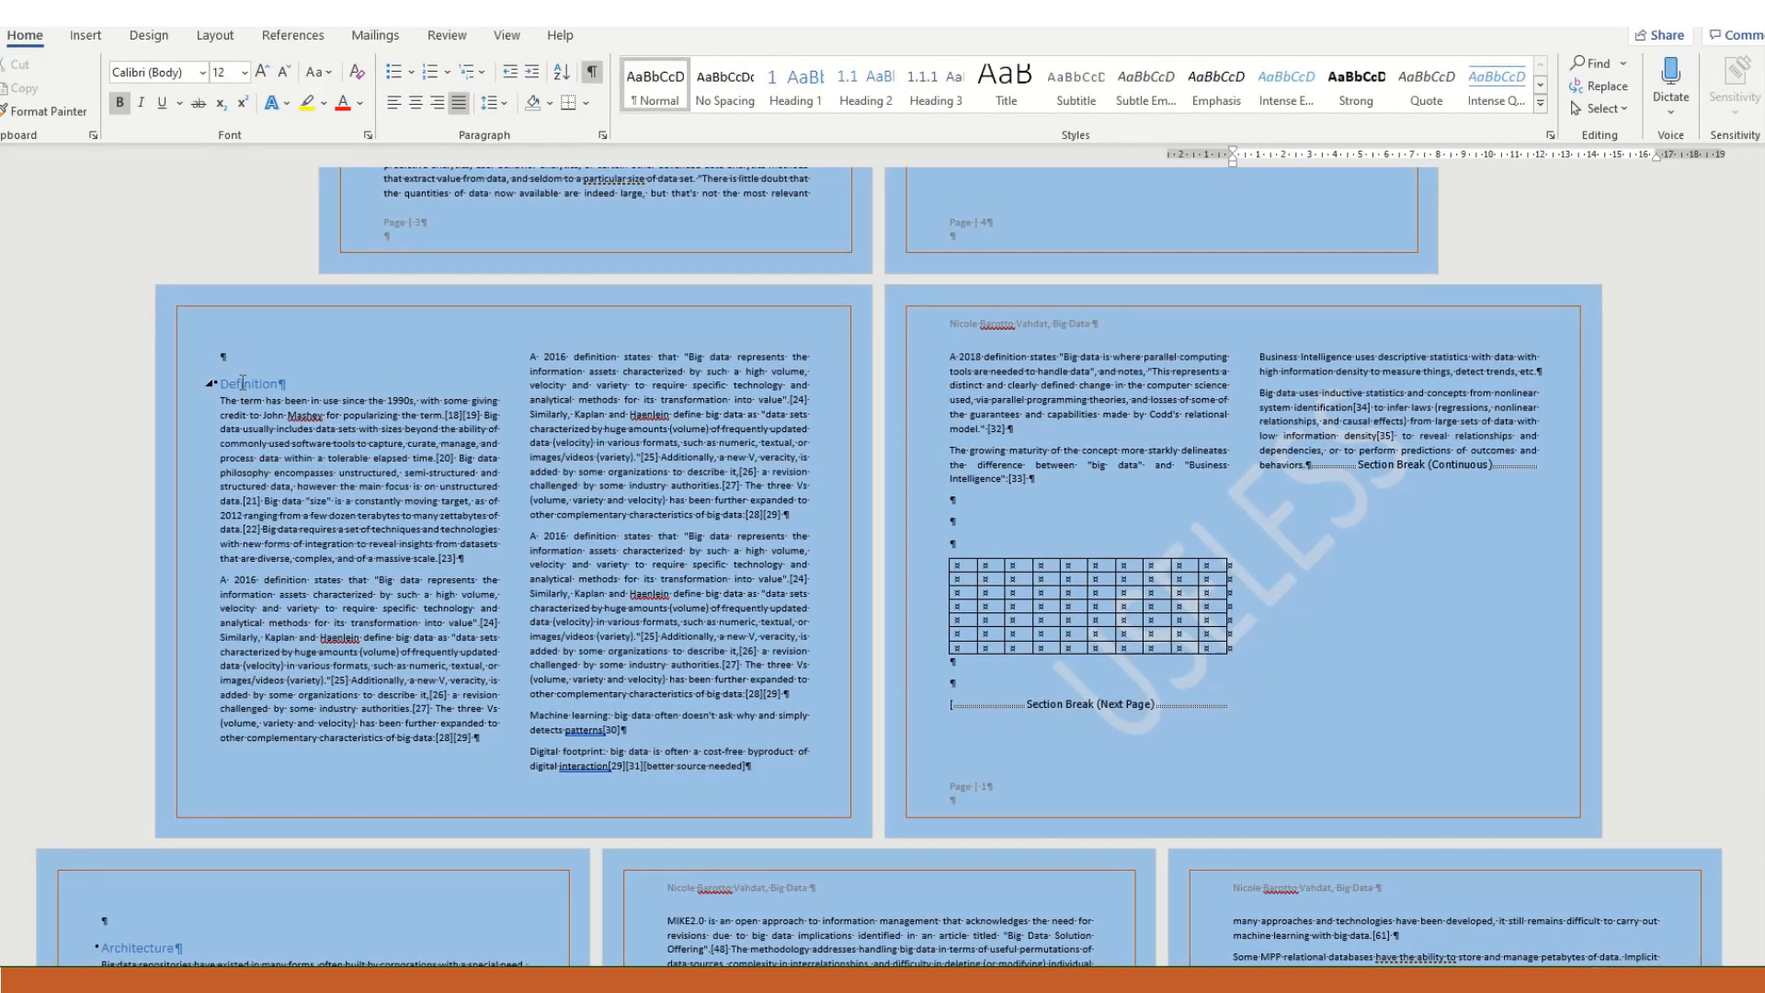
scroll(526, 466, "up", 7)
scroll(526, 466, "up", 5)
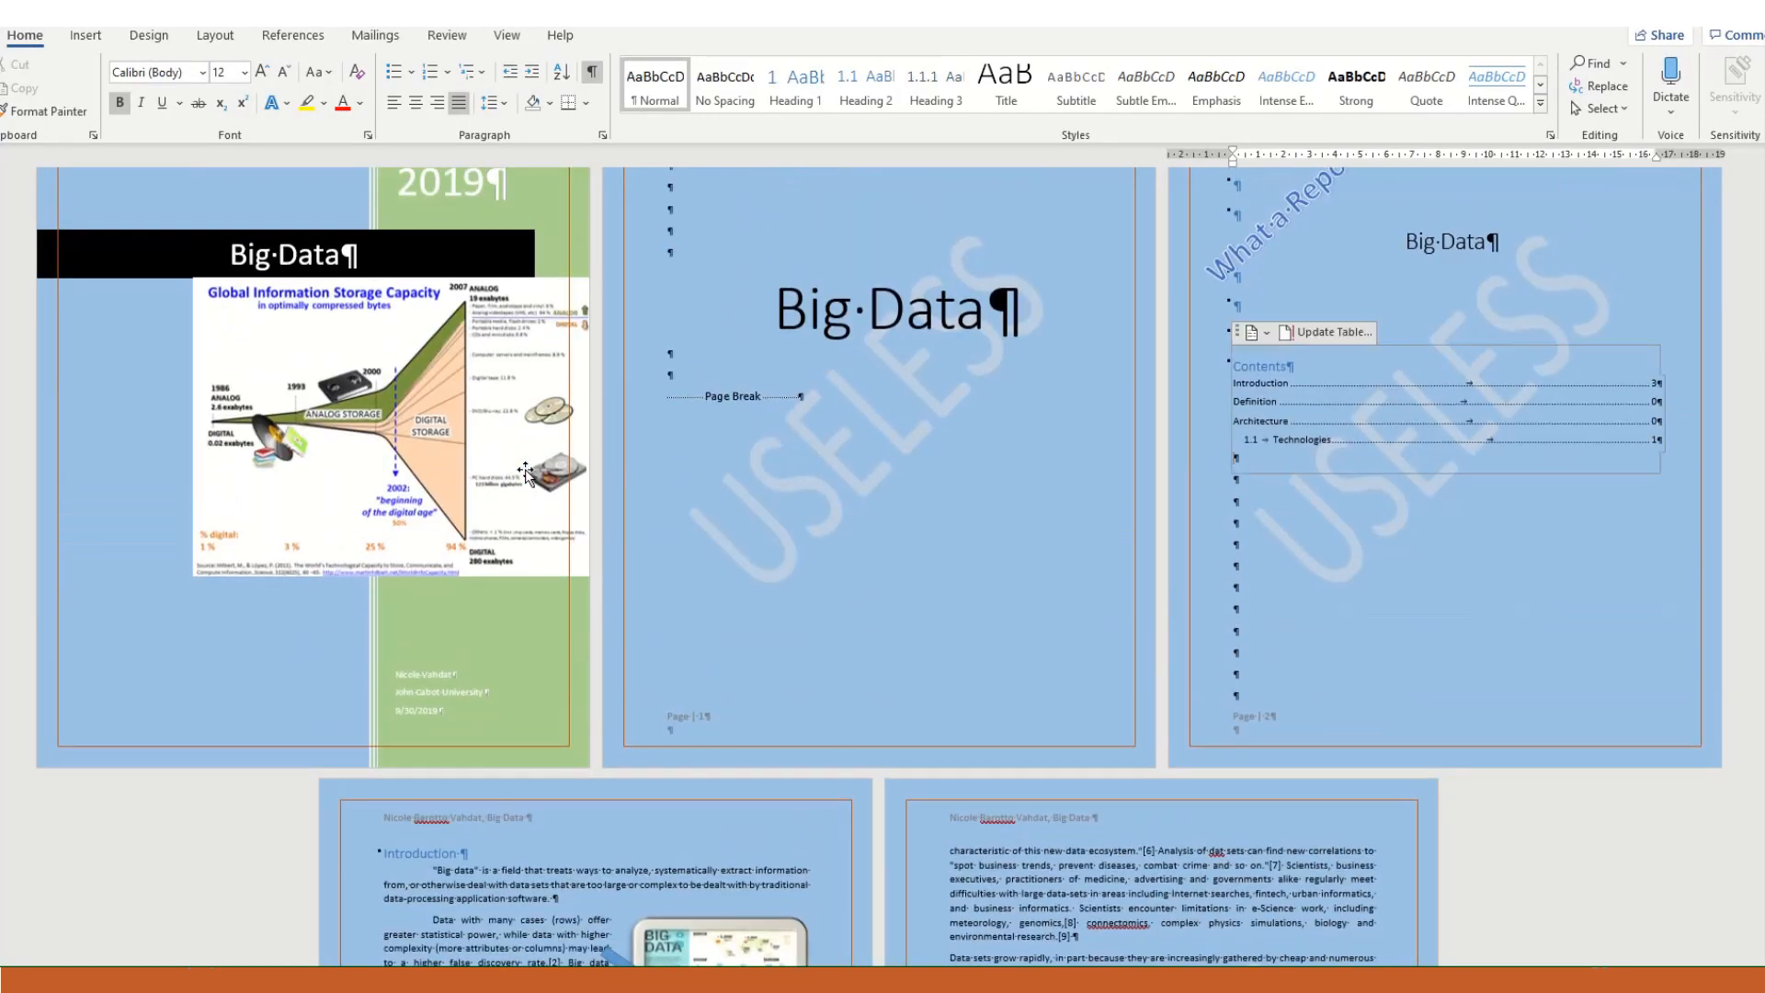
scroll(526, 471, "down", 3)
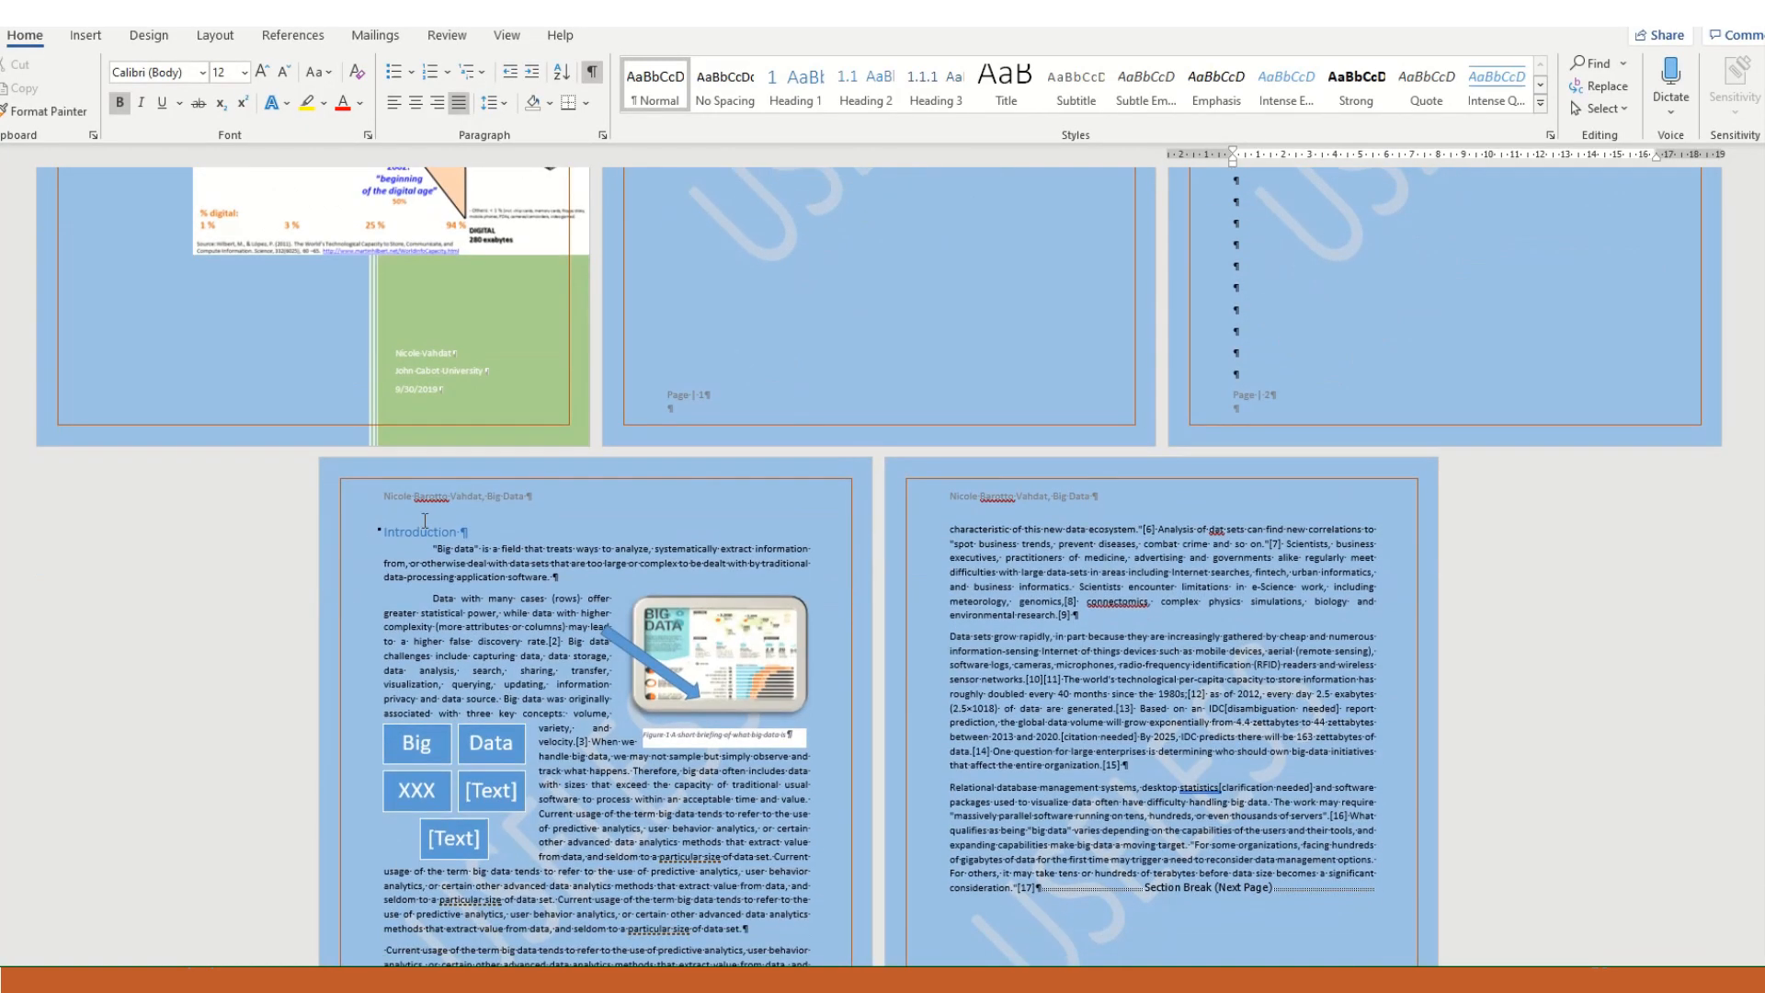
- Apply multilevel list numbering to the Introduction heading
left_click(425, 536)
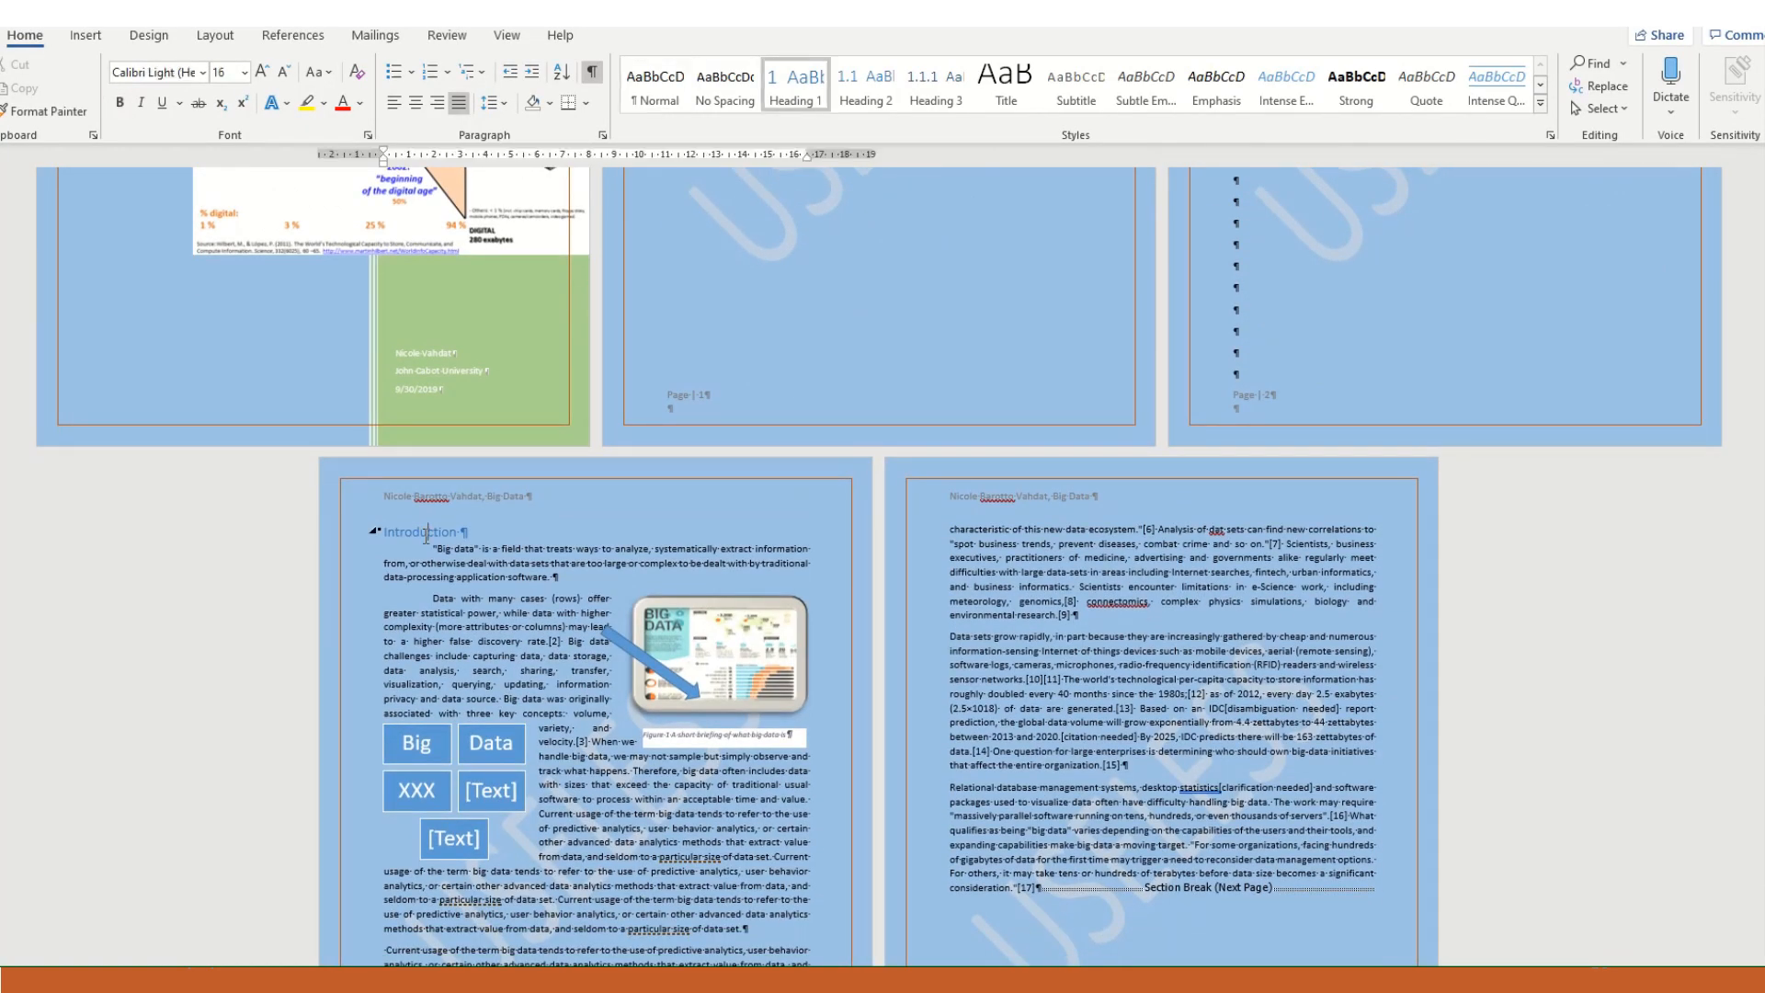
left_click(483, 77)
left_click(651, 367)
- Reapply the Heading 1 style to the Definition heading to restore its numbering
scroll(780, 447, "down", 5)
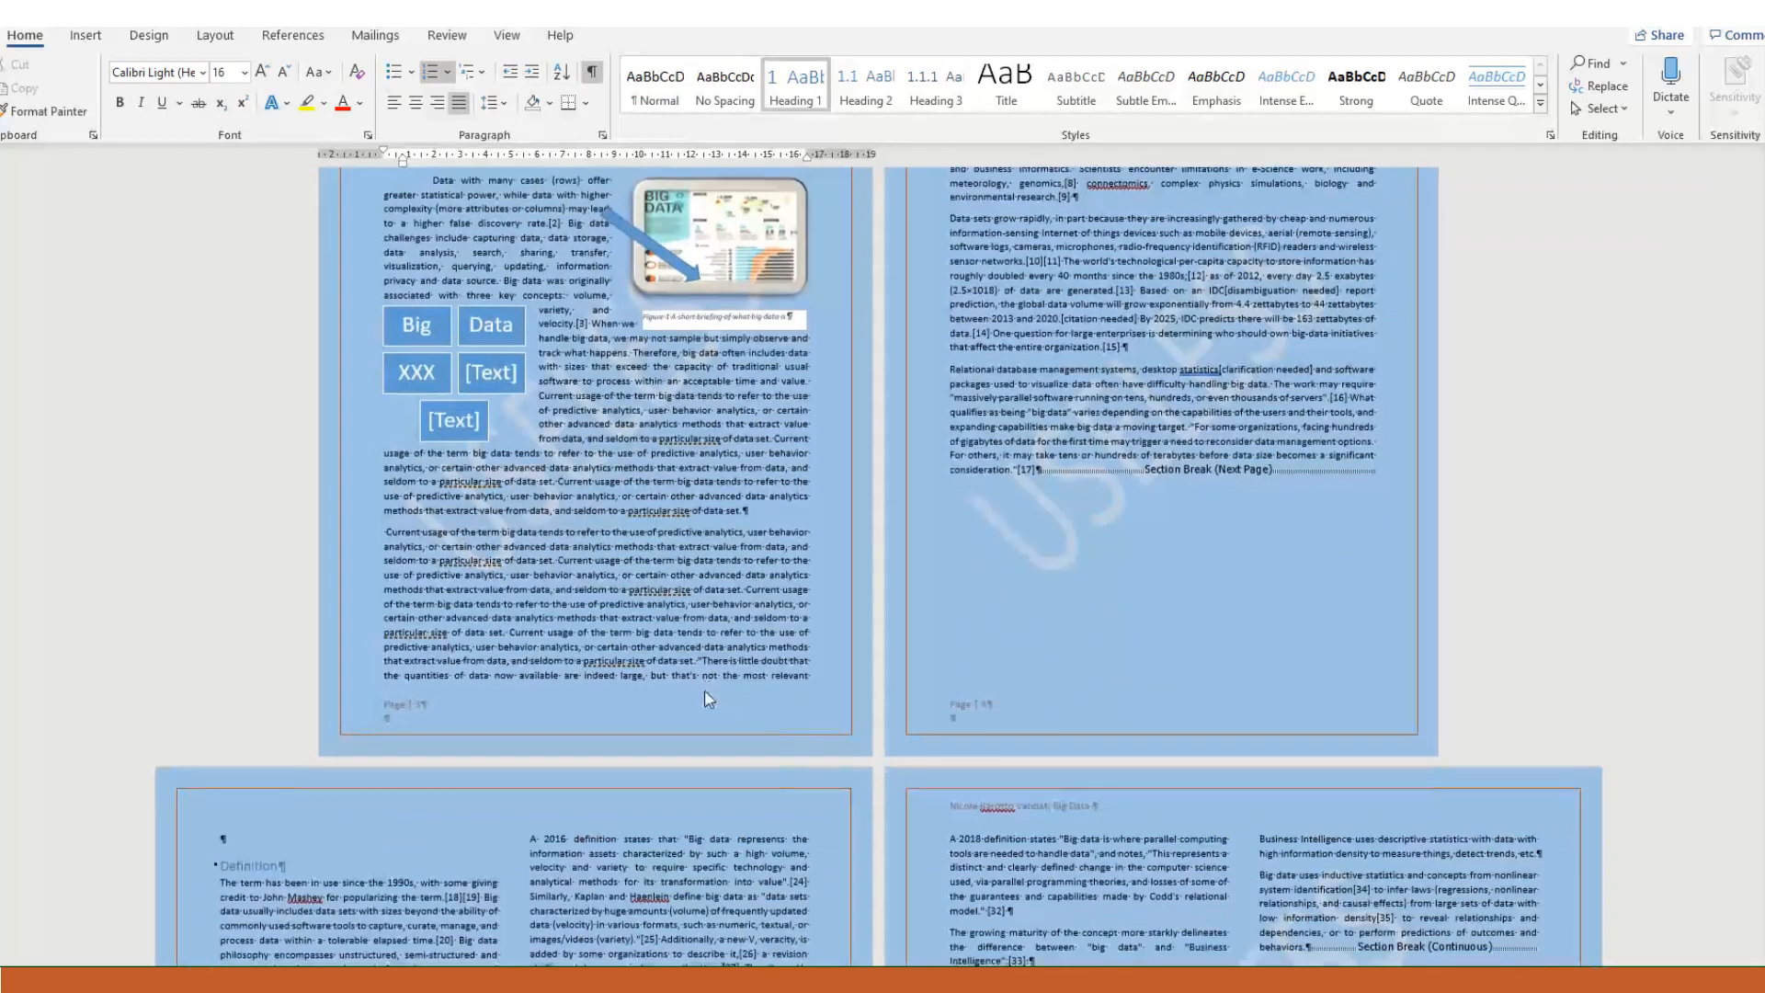
left_click(265, 771)
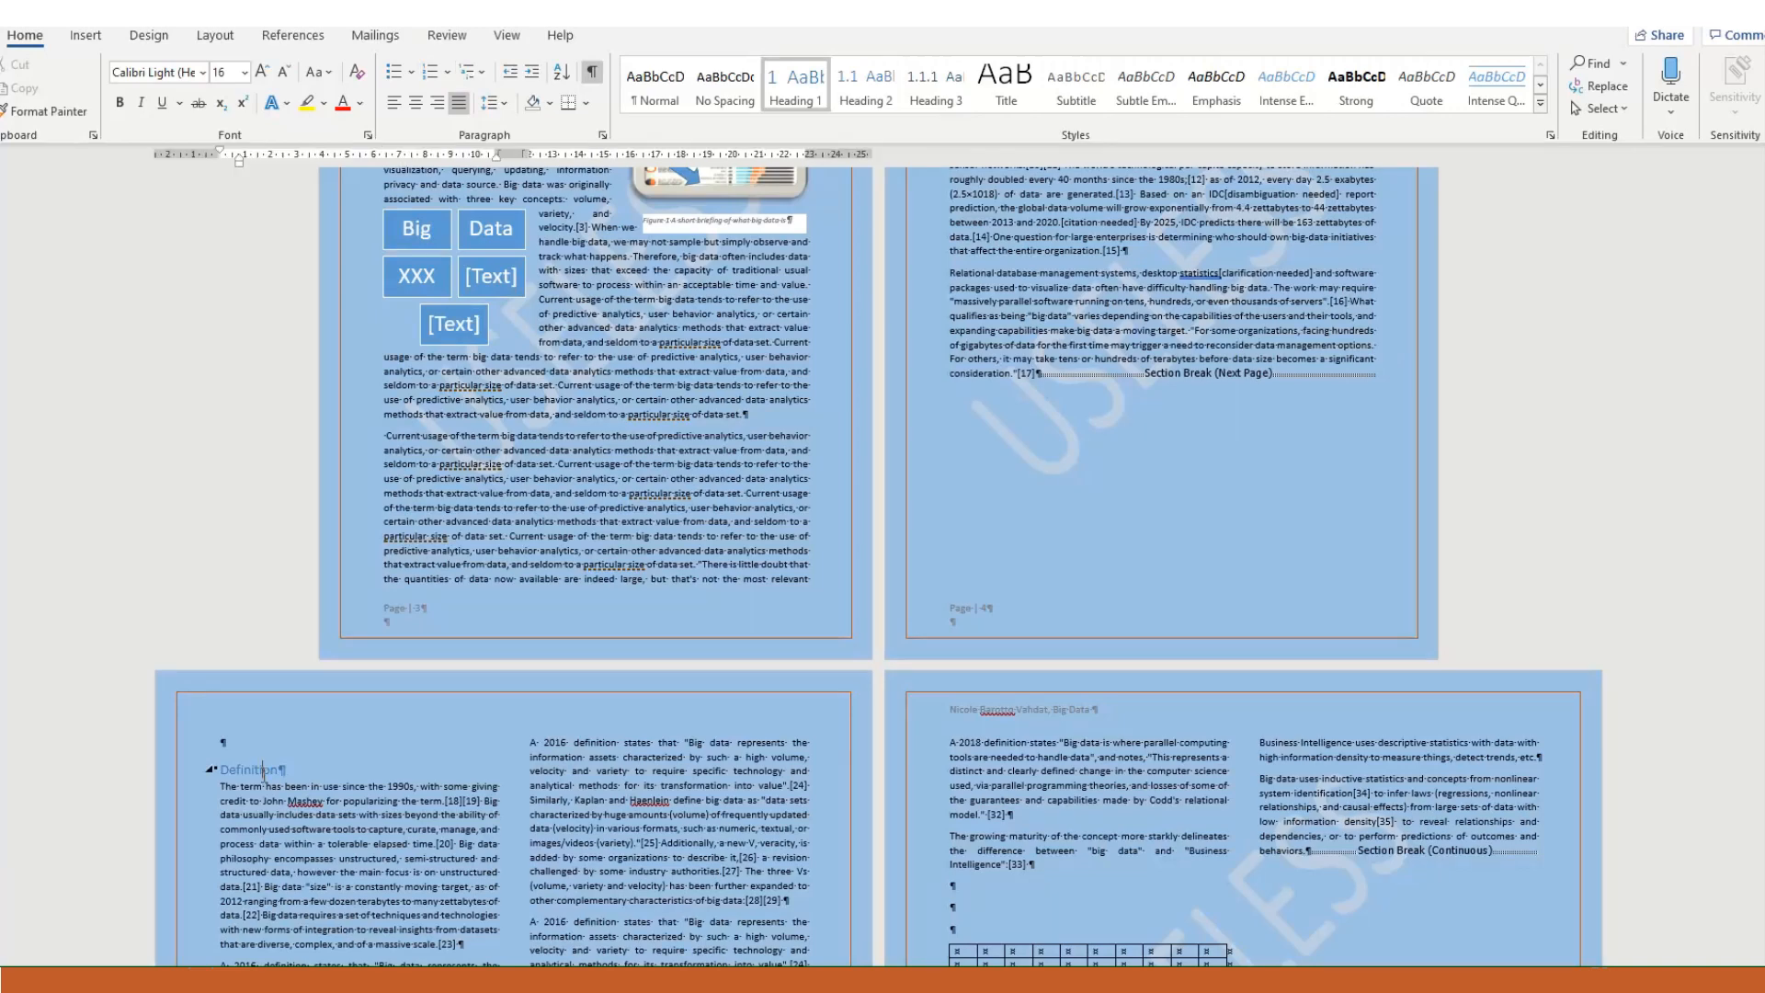
left_click(794, 92)
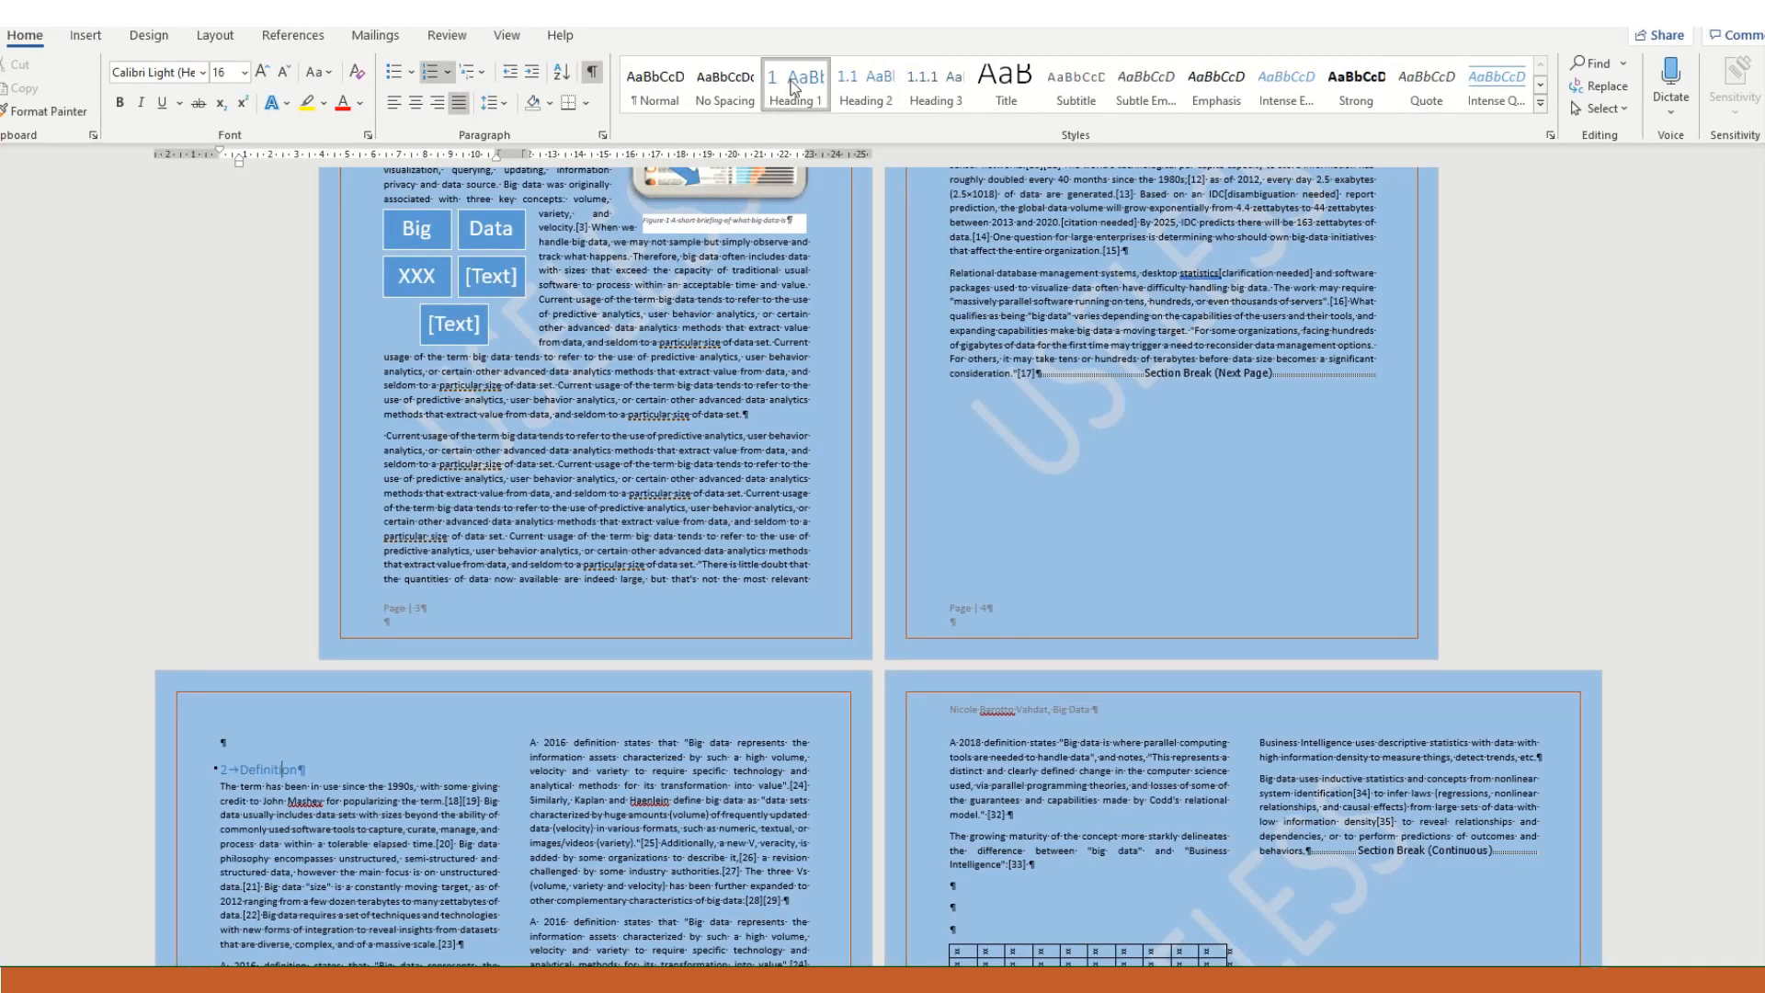
- Insert an Accent Bar 3 page number at the bottom of the page in the Definition section's first-page footer
scroll(708, 683, "down", 2)
scroll(709, 685, "down", 1)
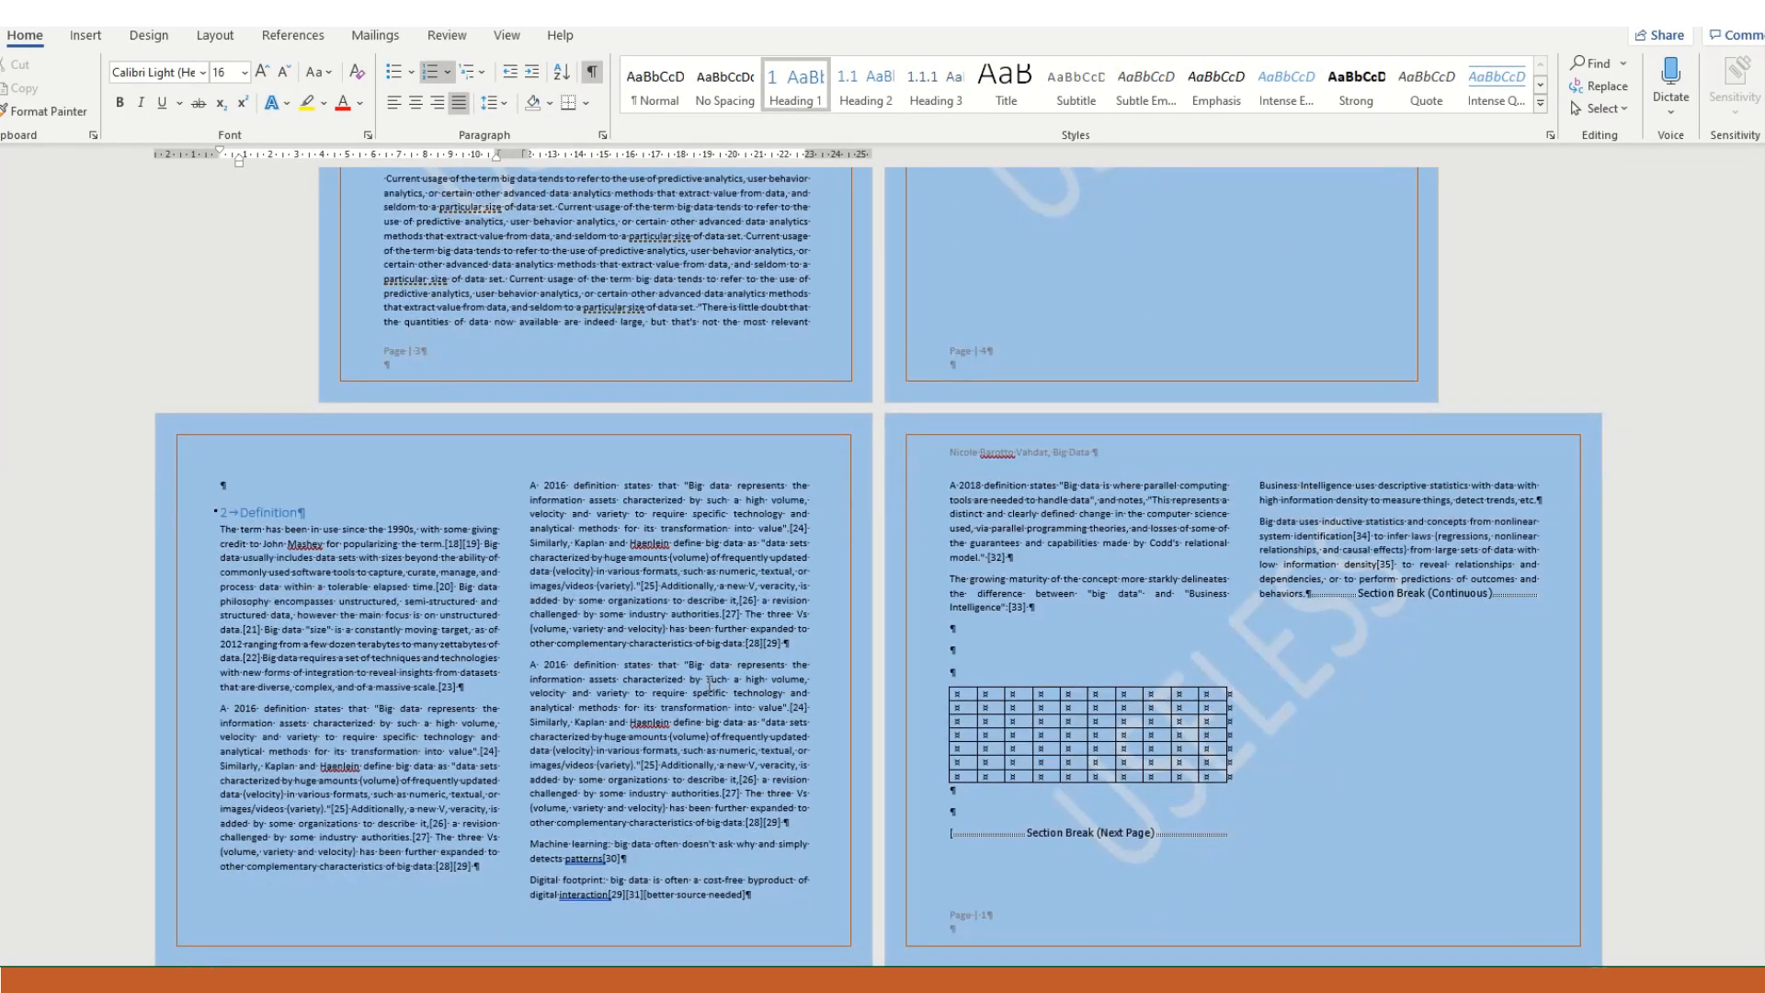
scroll(709, 683, "down", 3)
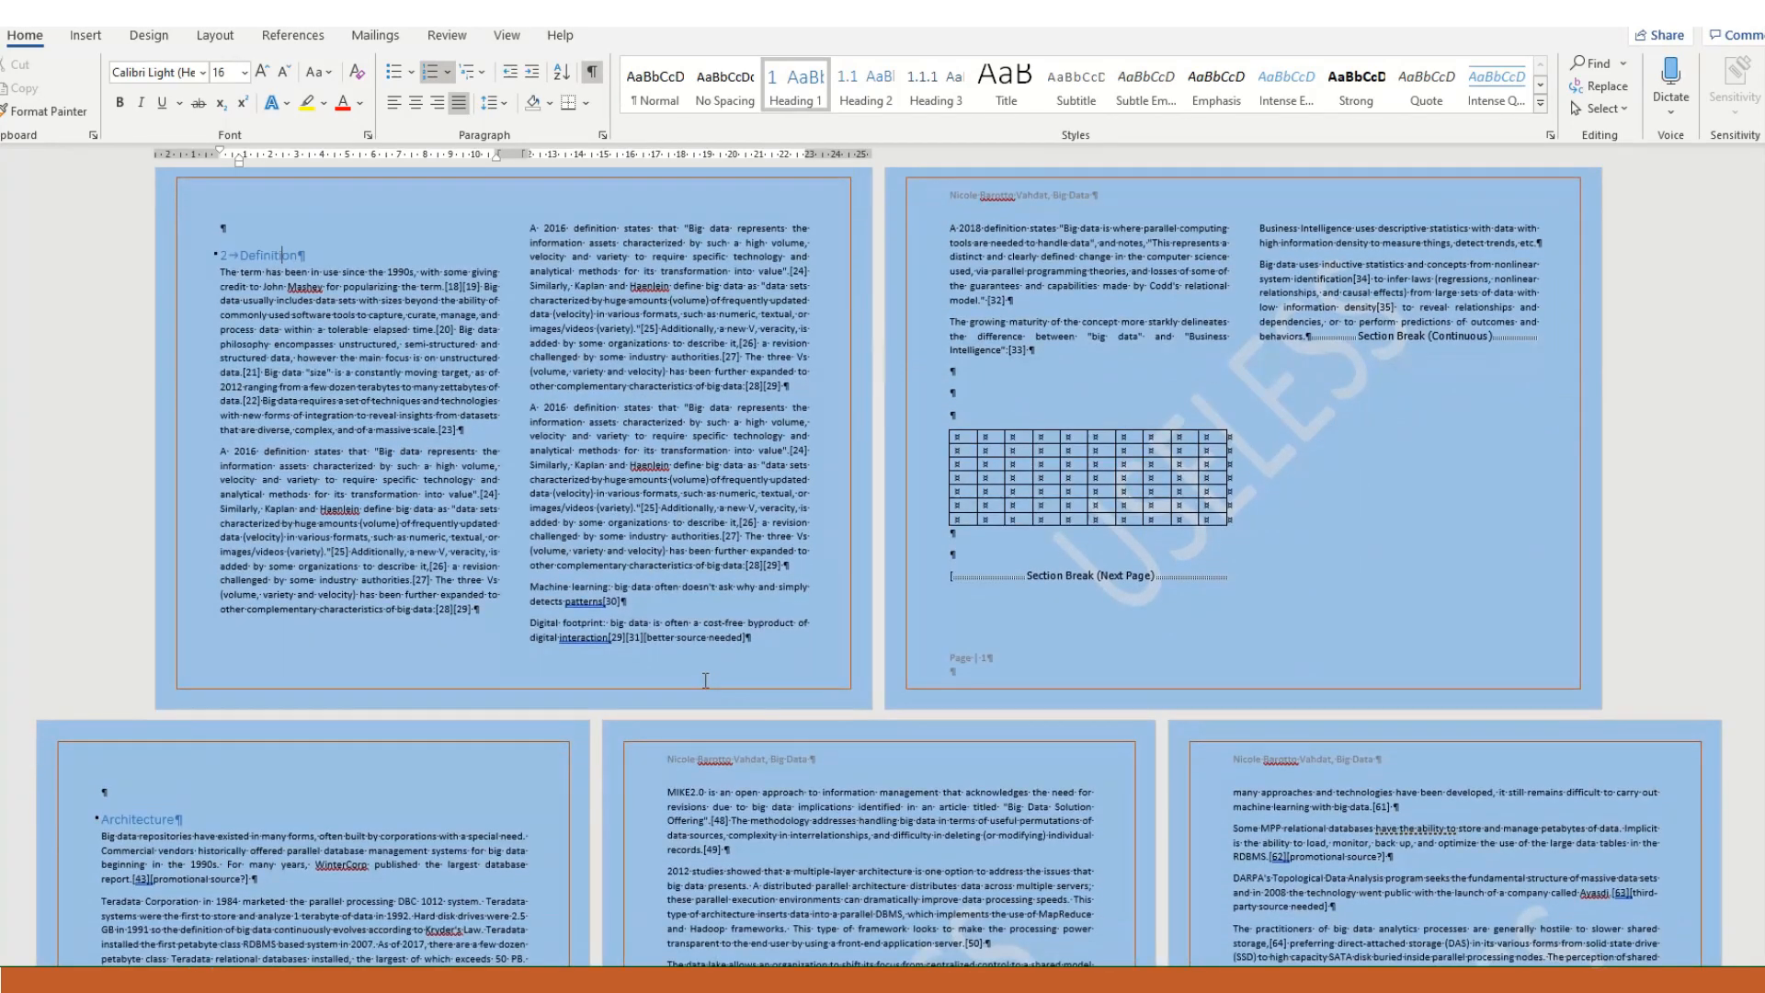
double_click(693, 673)
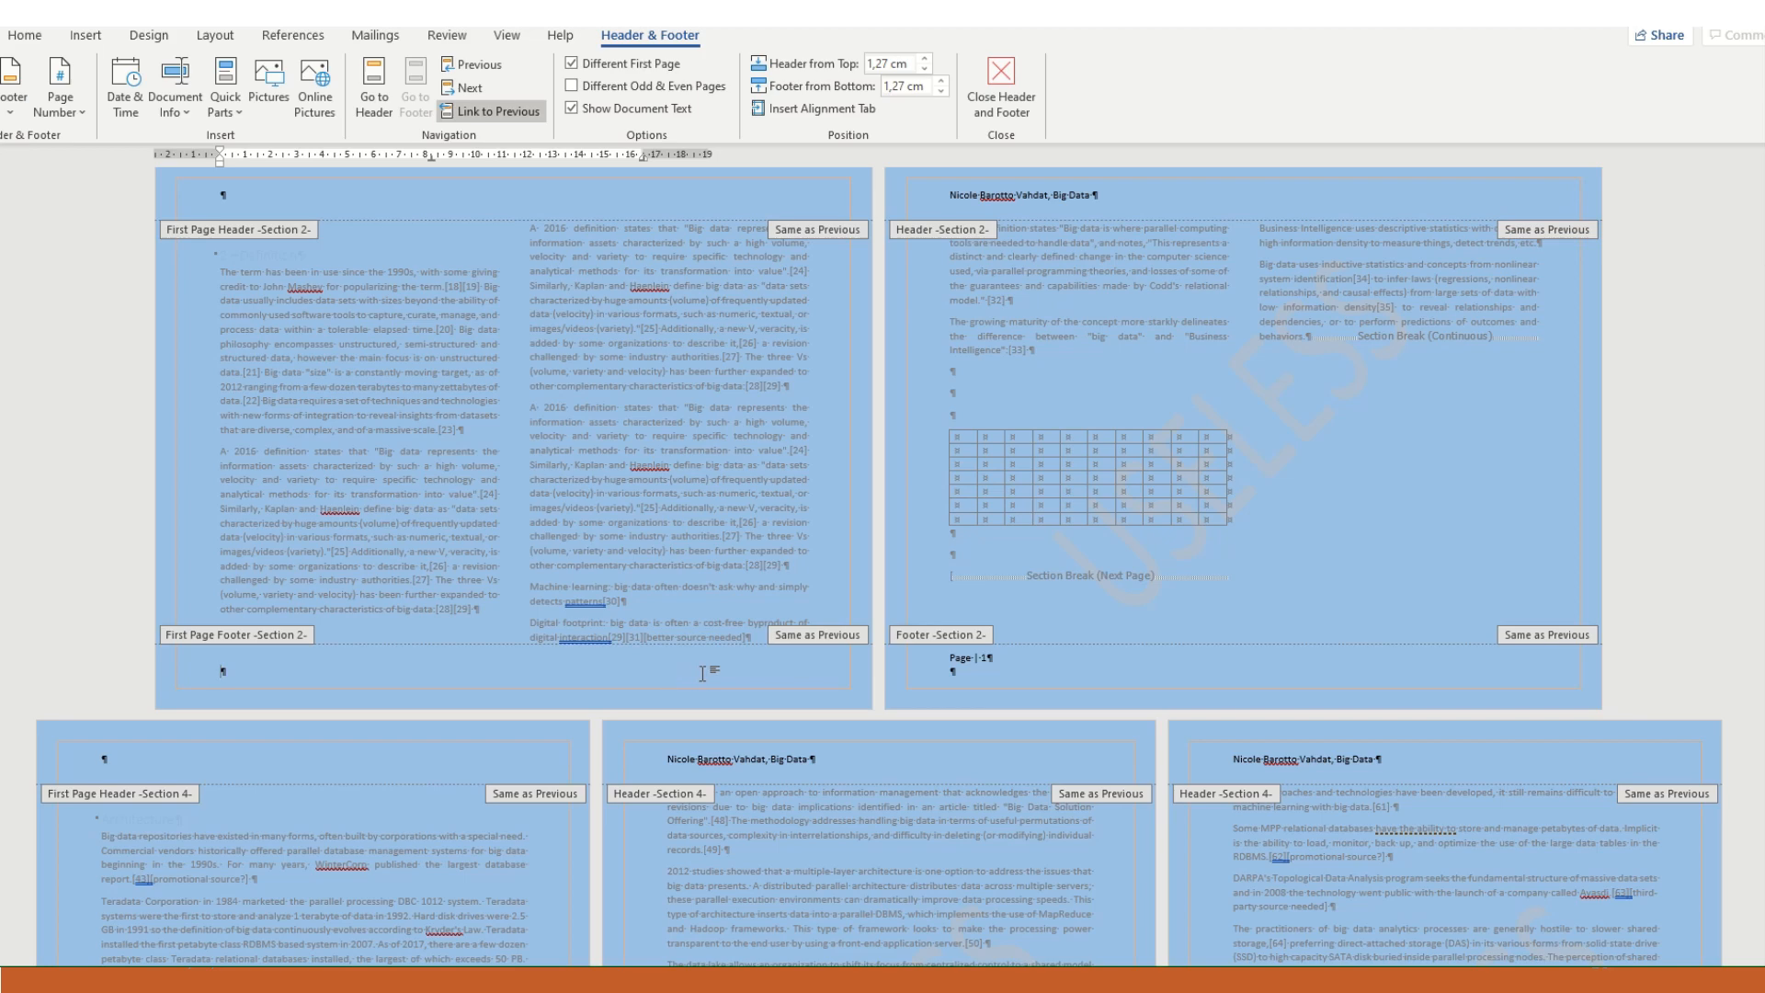
left_click(85, 37)
left_click(1192, 114)
mouse_move(1304, 177)
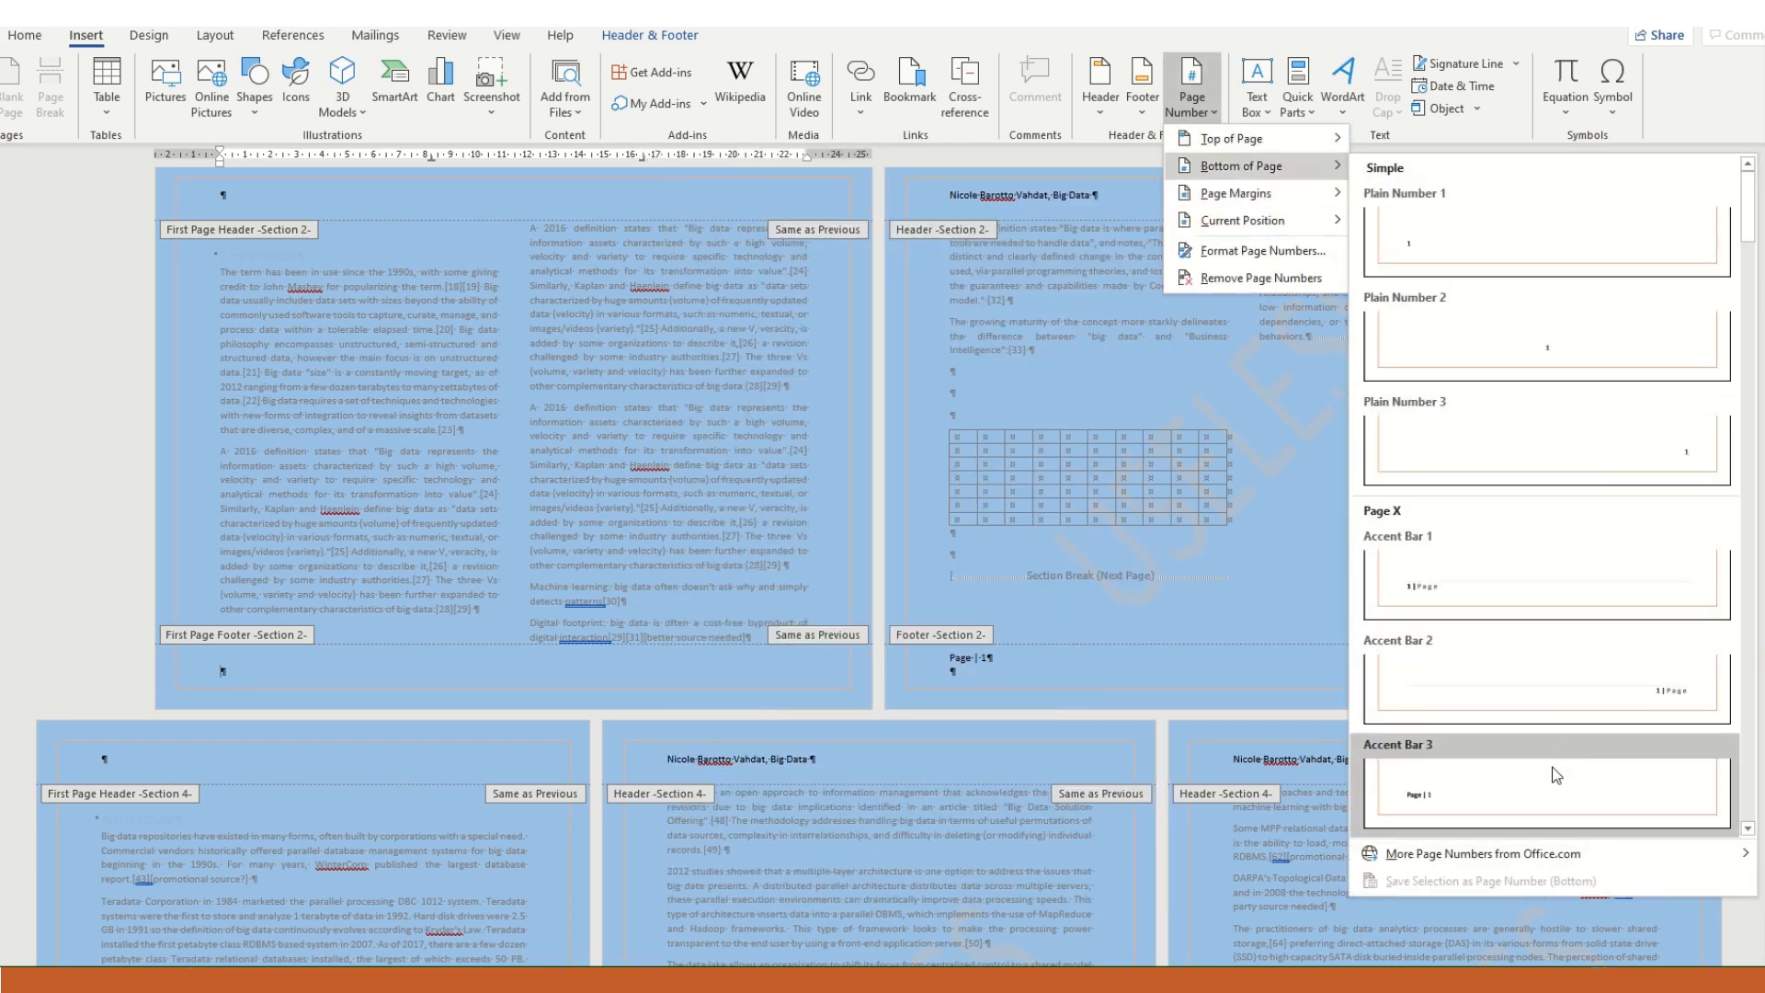
left_click(1553, 776)
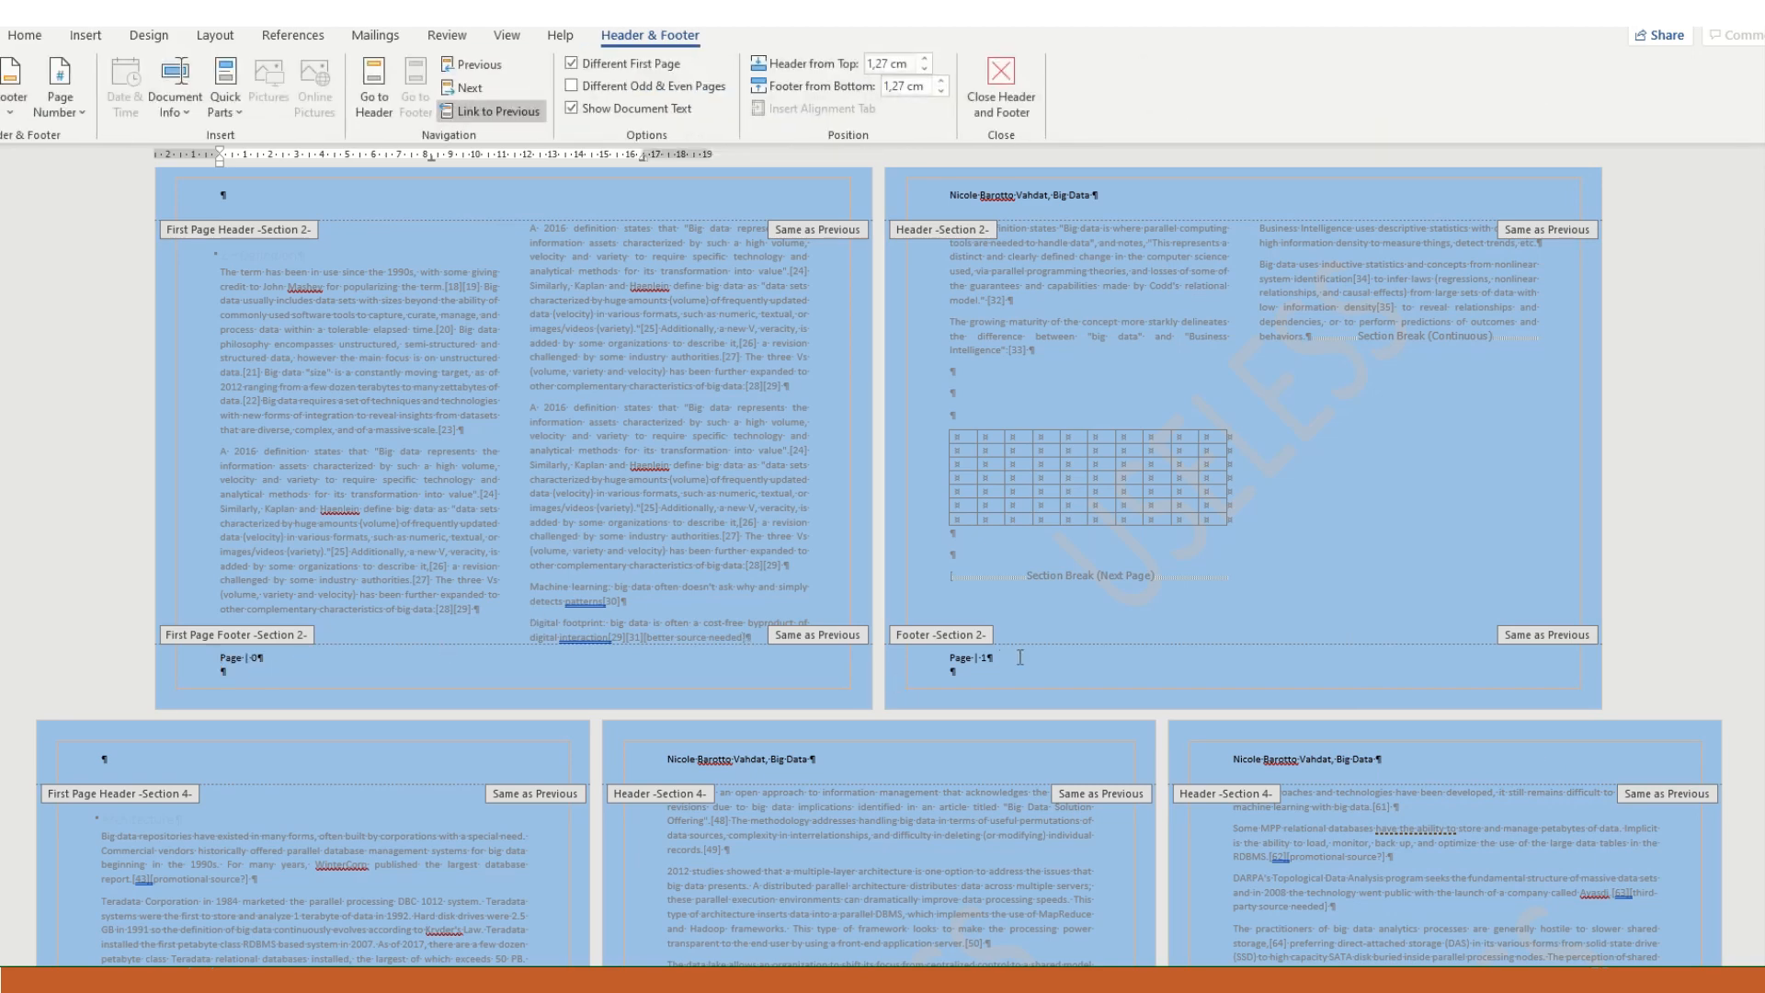
right_click(249, 658)
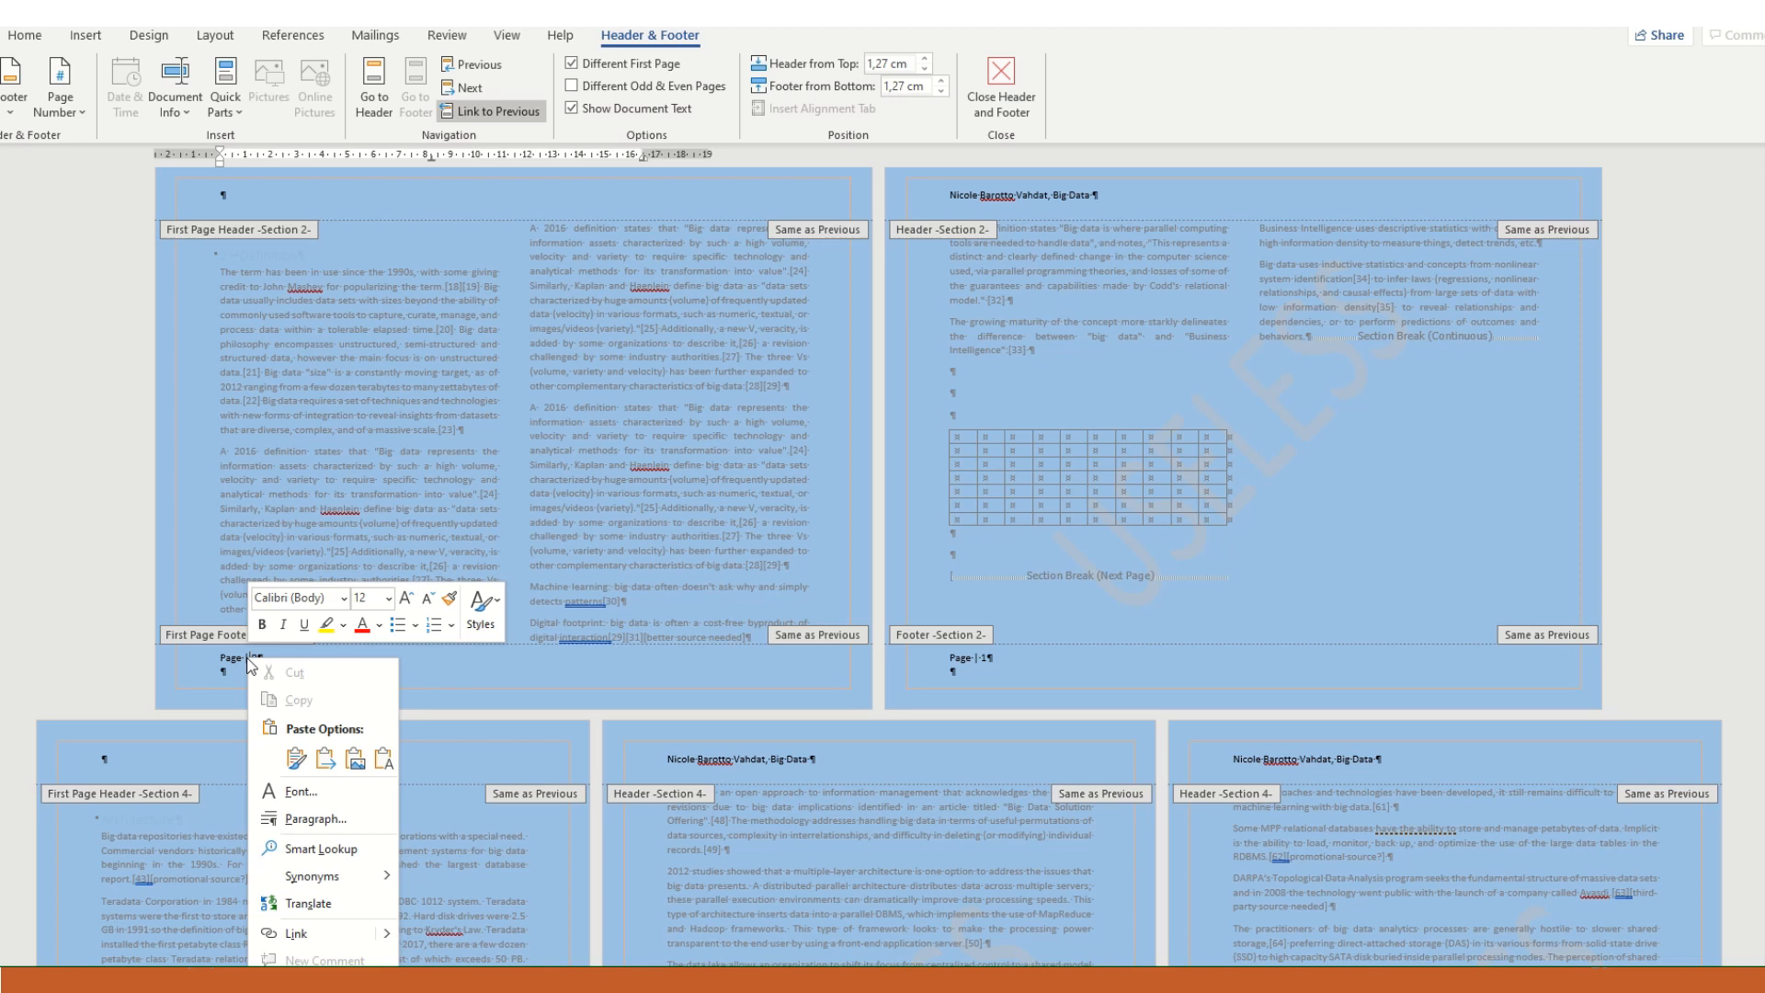
left_click(226, 636)
right_click(226, 636)
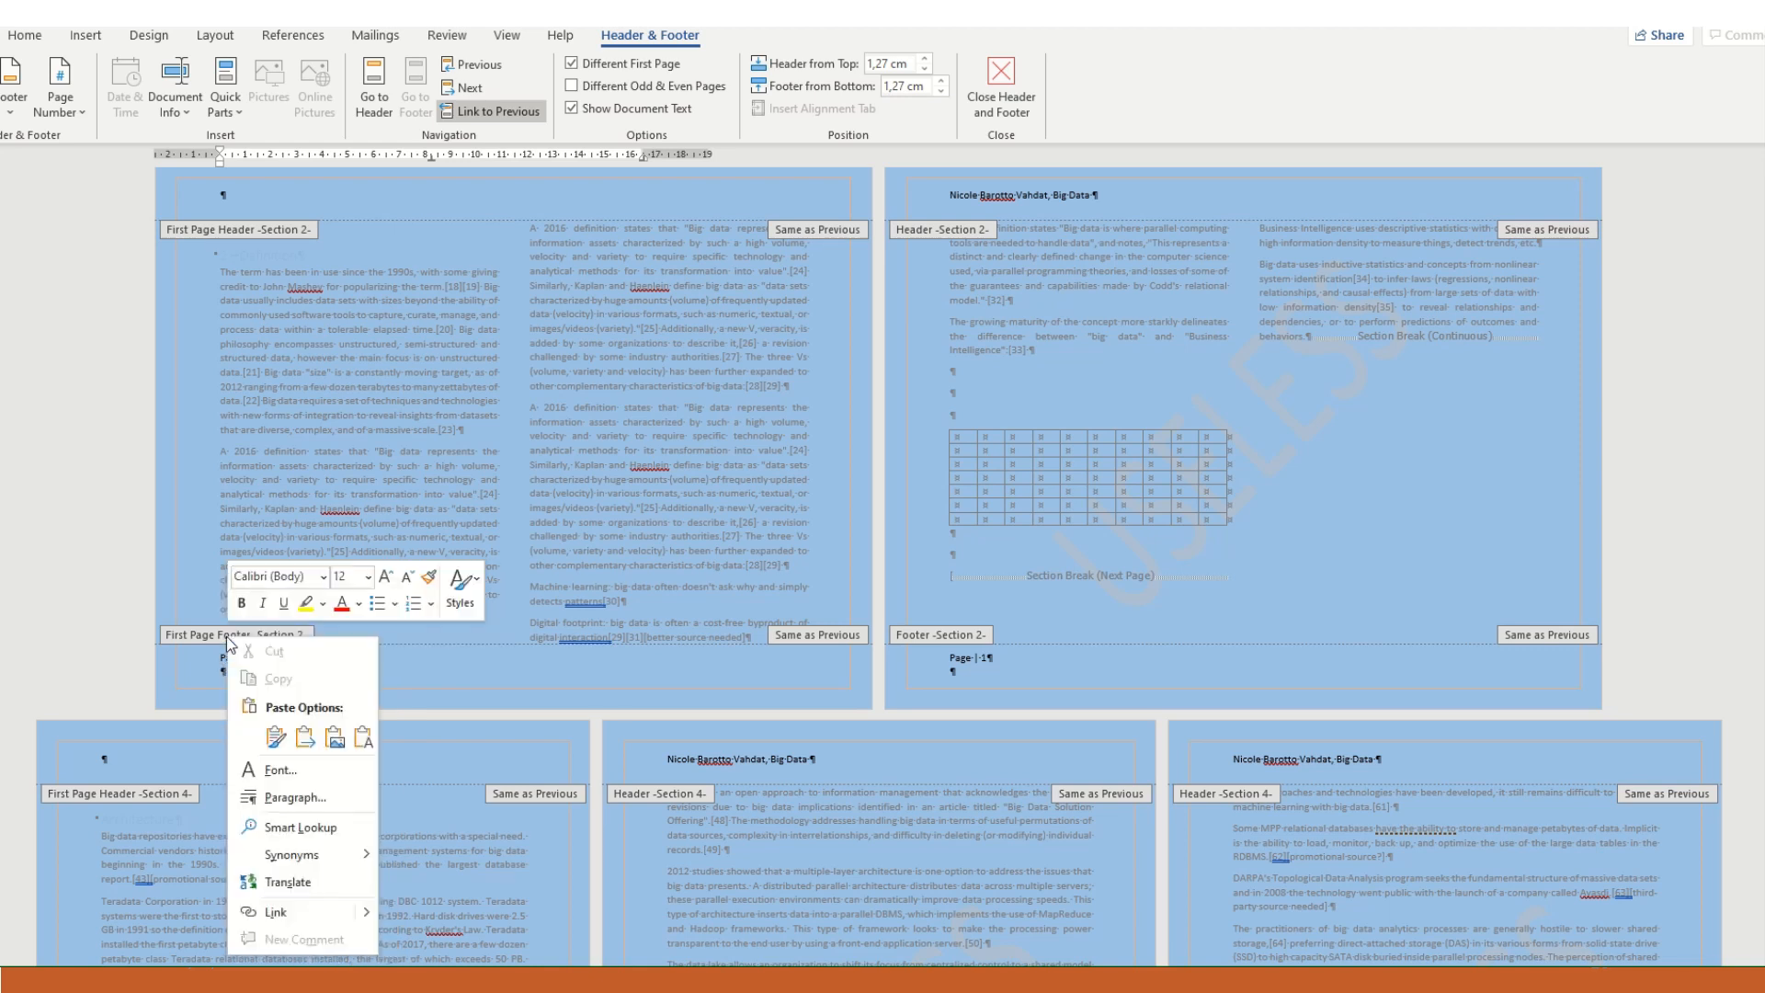
left_click(445, 678)
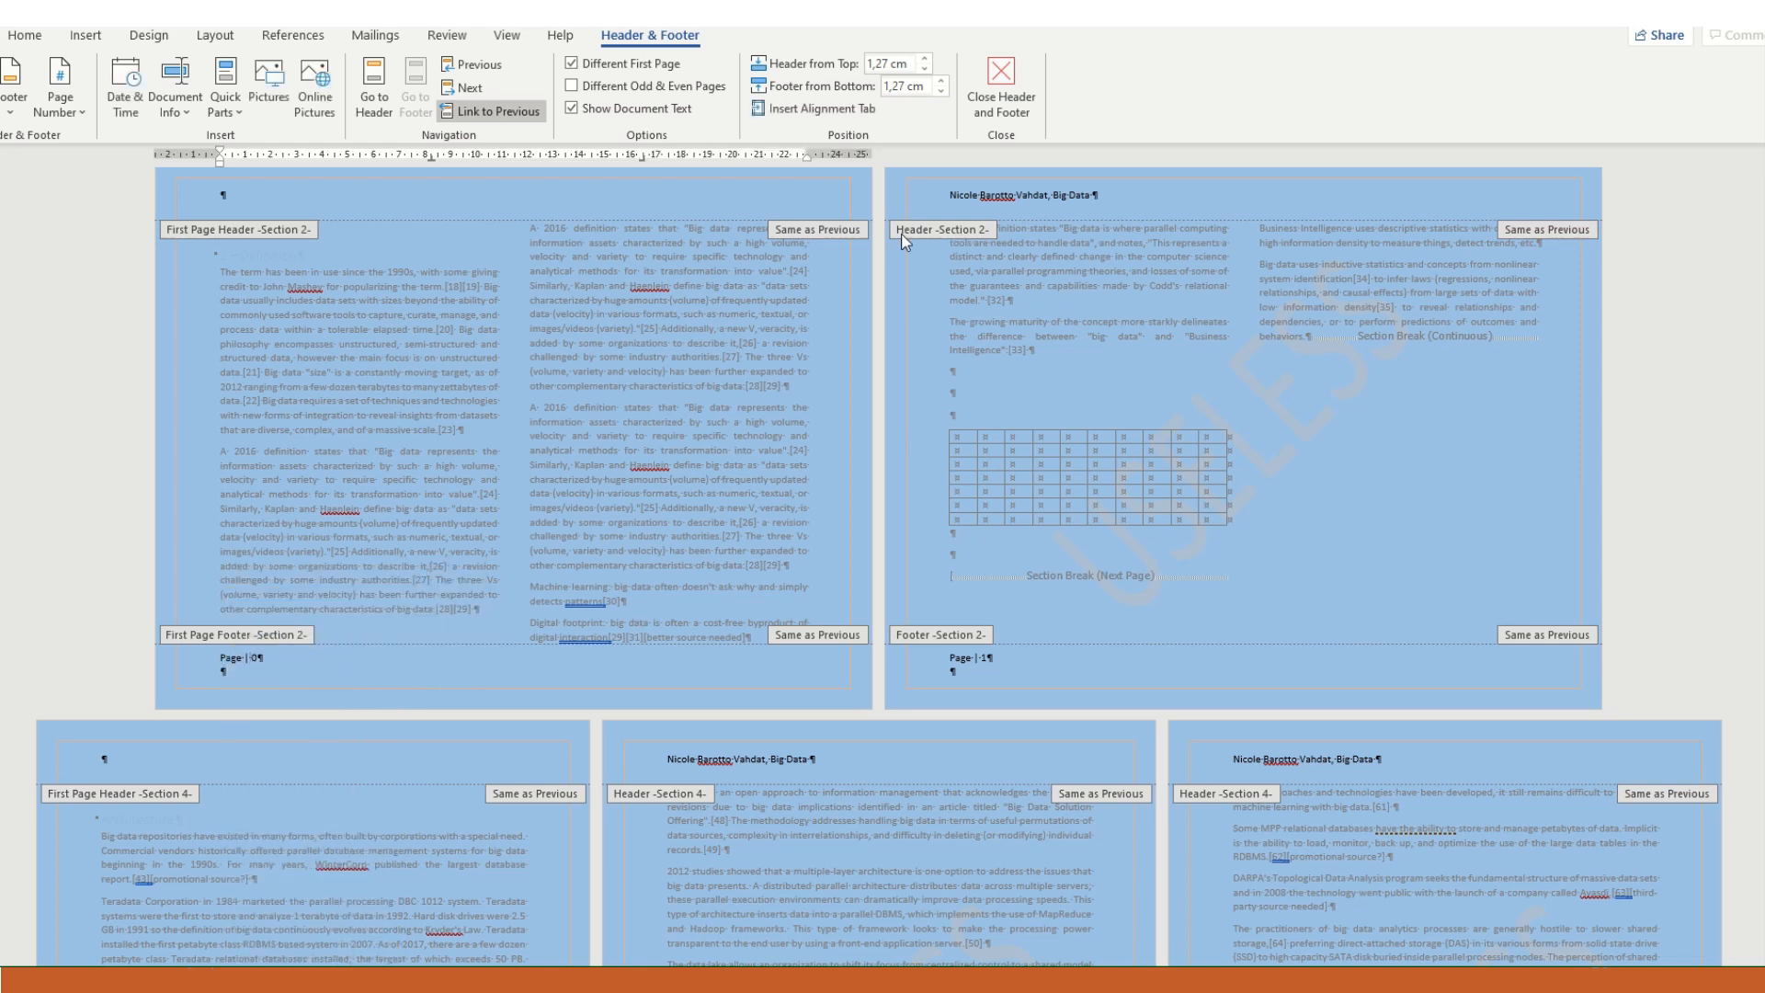
- Set the Definition section's page numbering to continue from the previous section
left_click(96, 38)
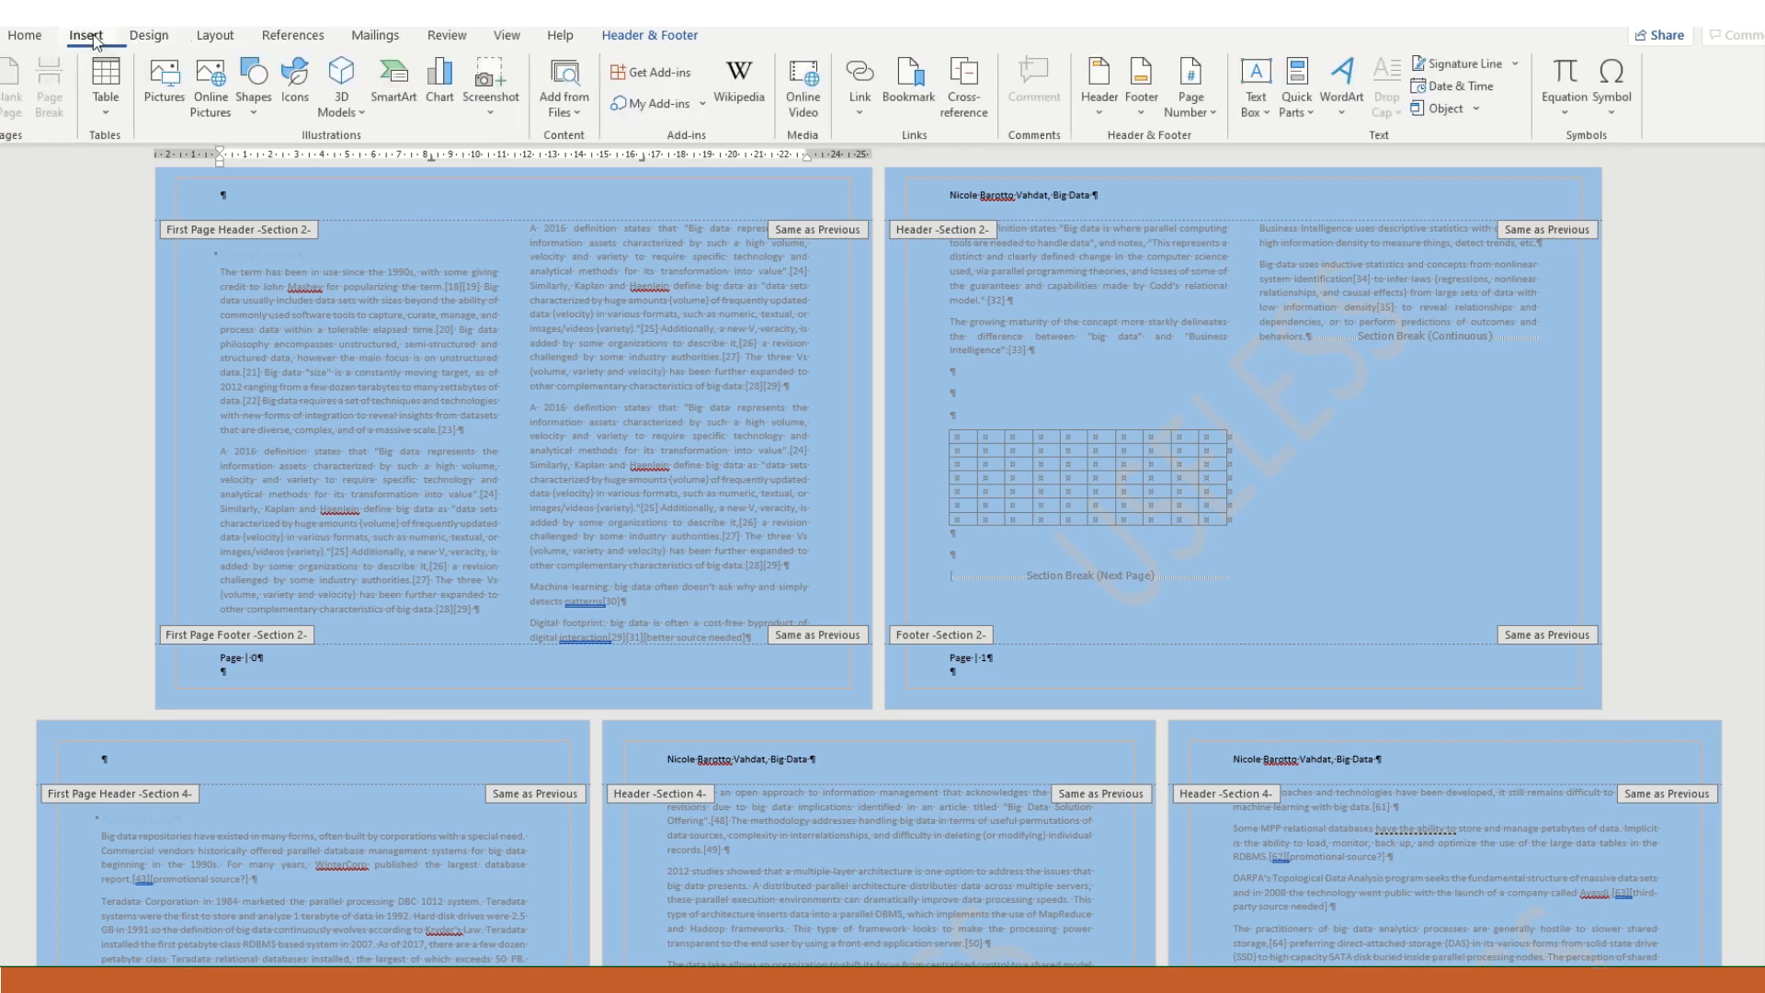
left_click(1208, 114)
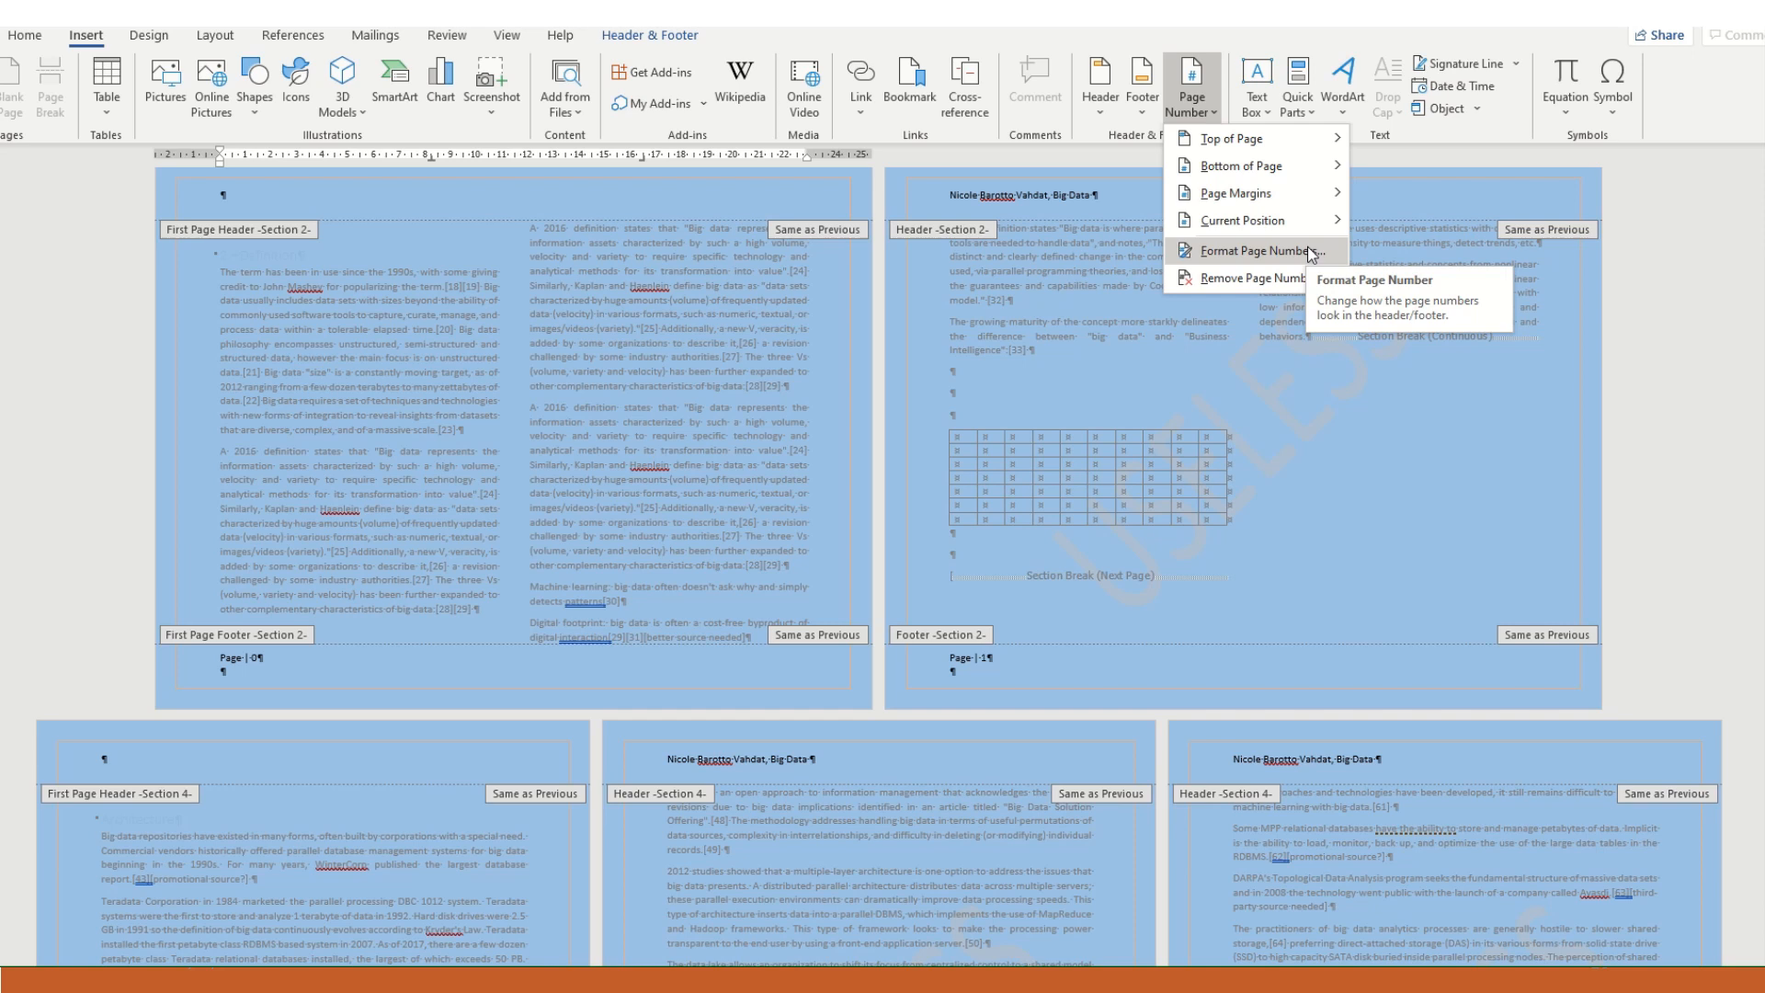
left_click(1309, 251)
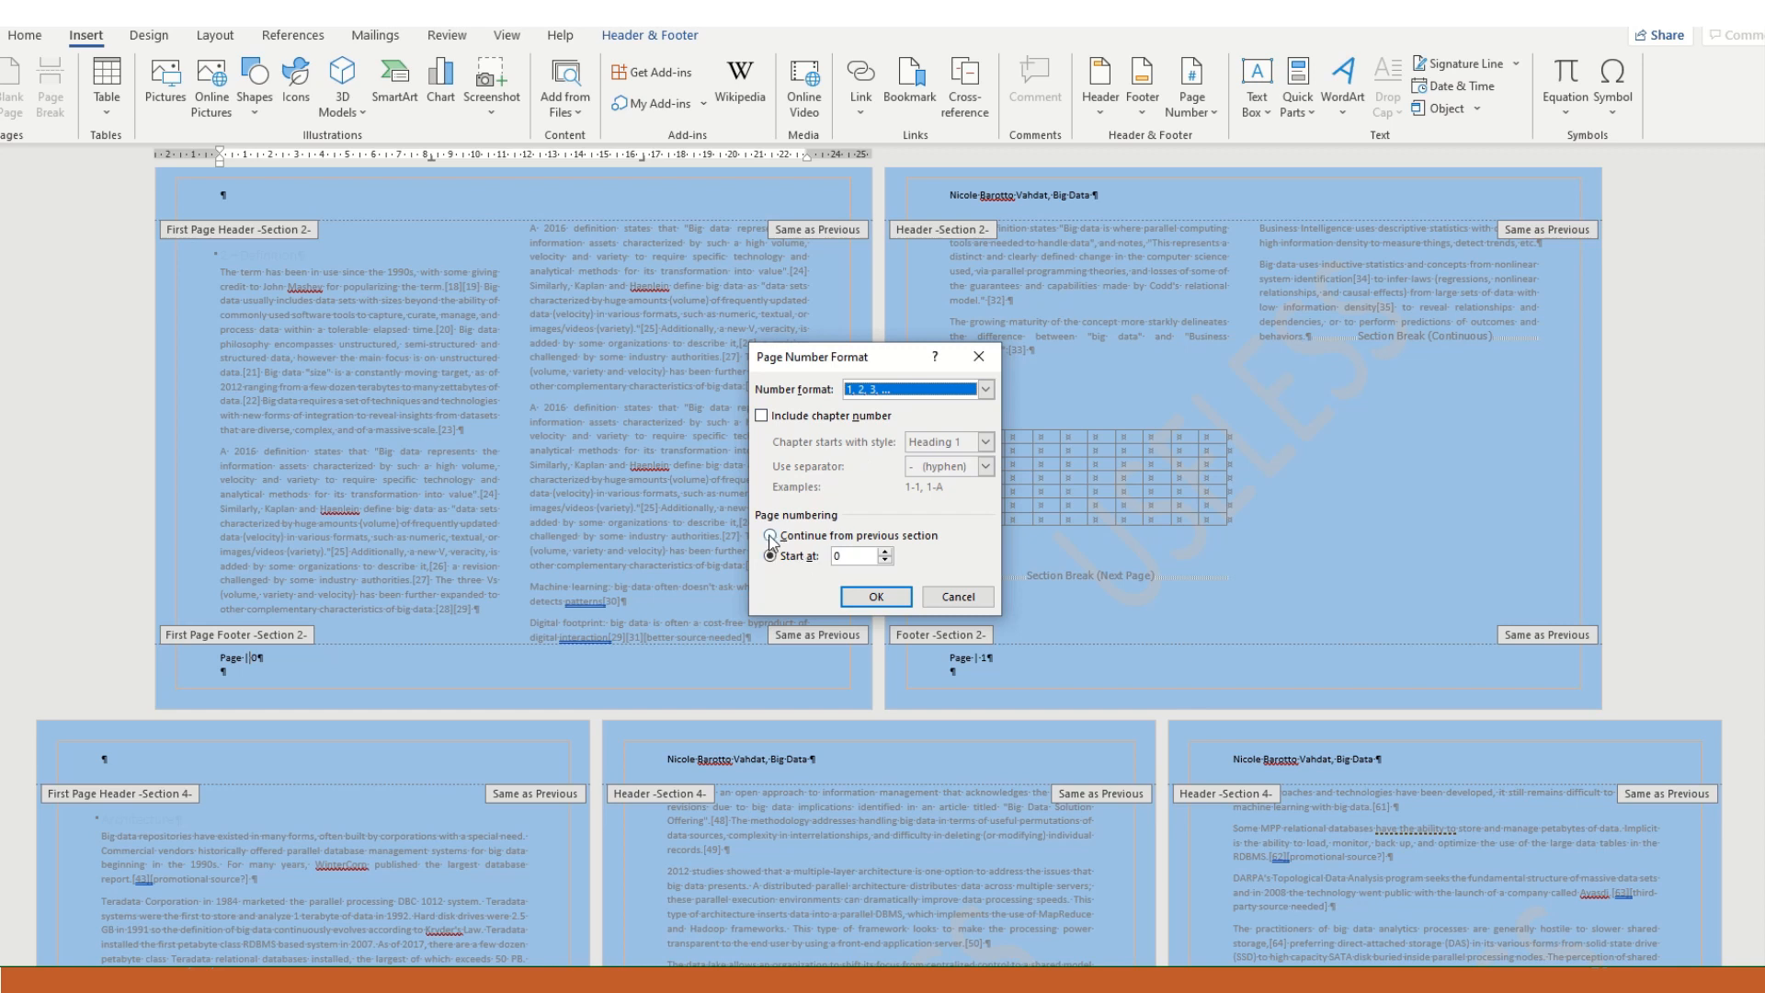
left_click(771, 536)
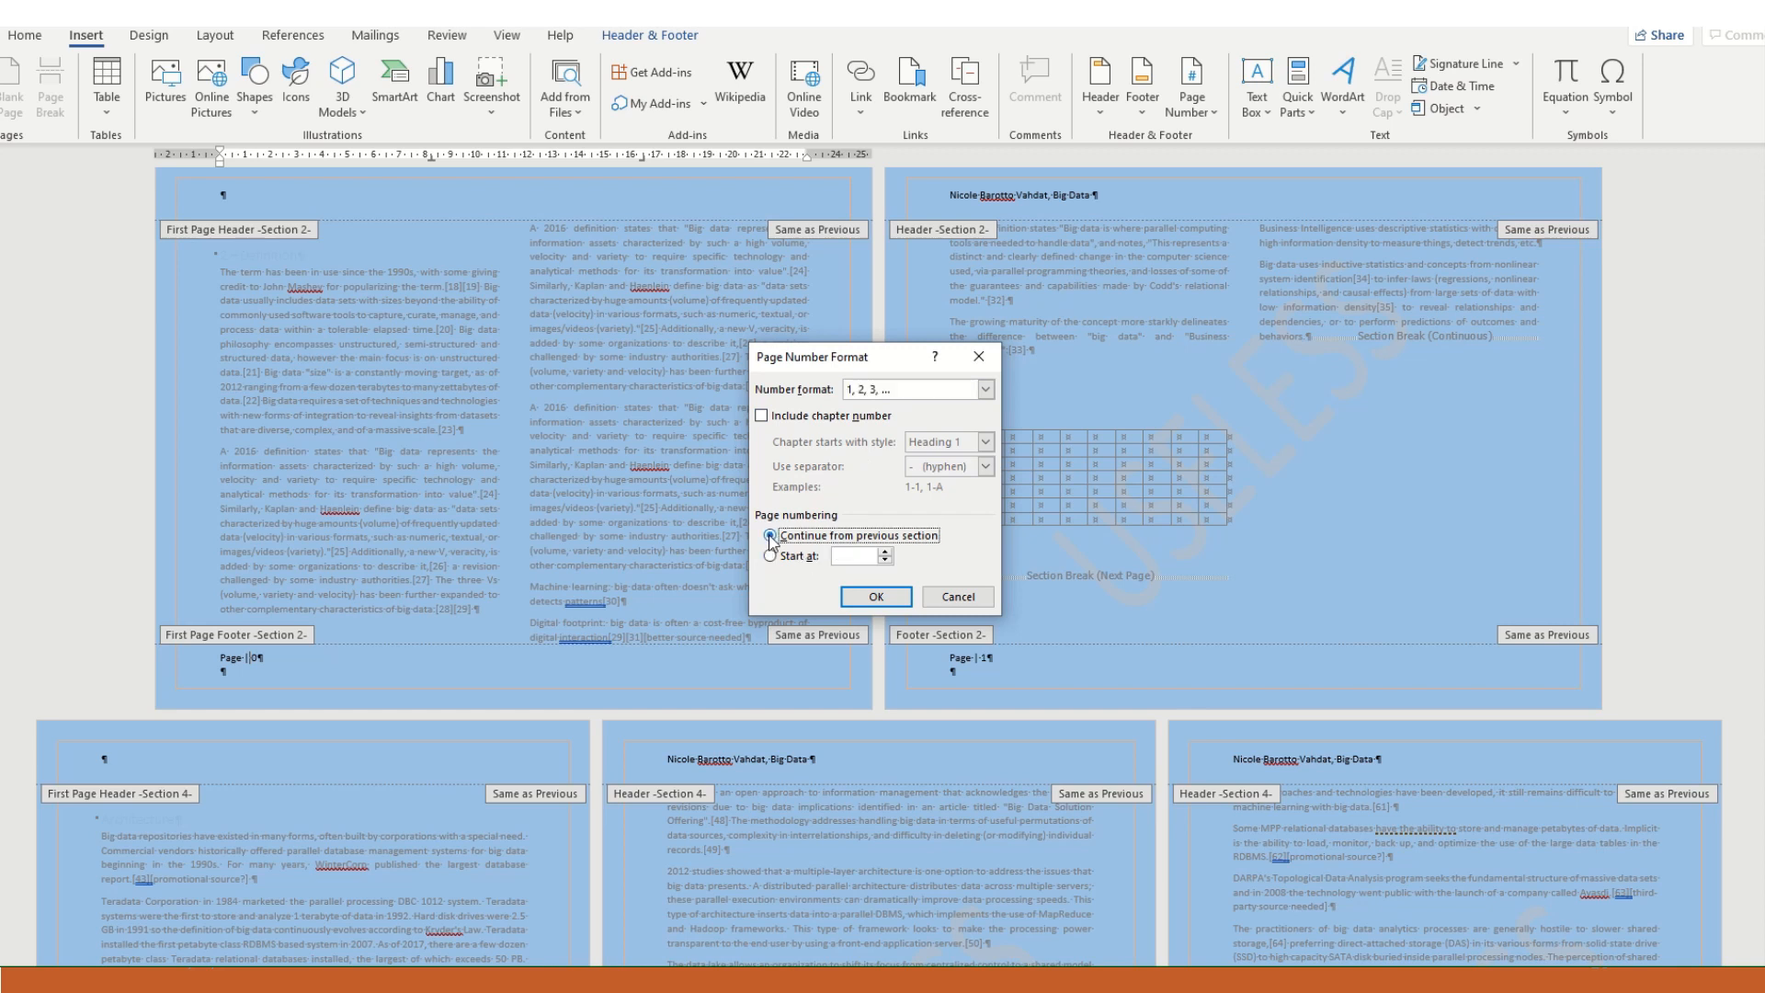
left_click(873, 597)
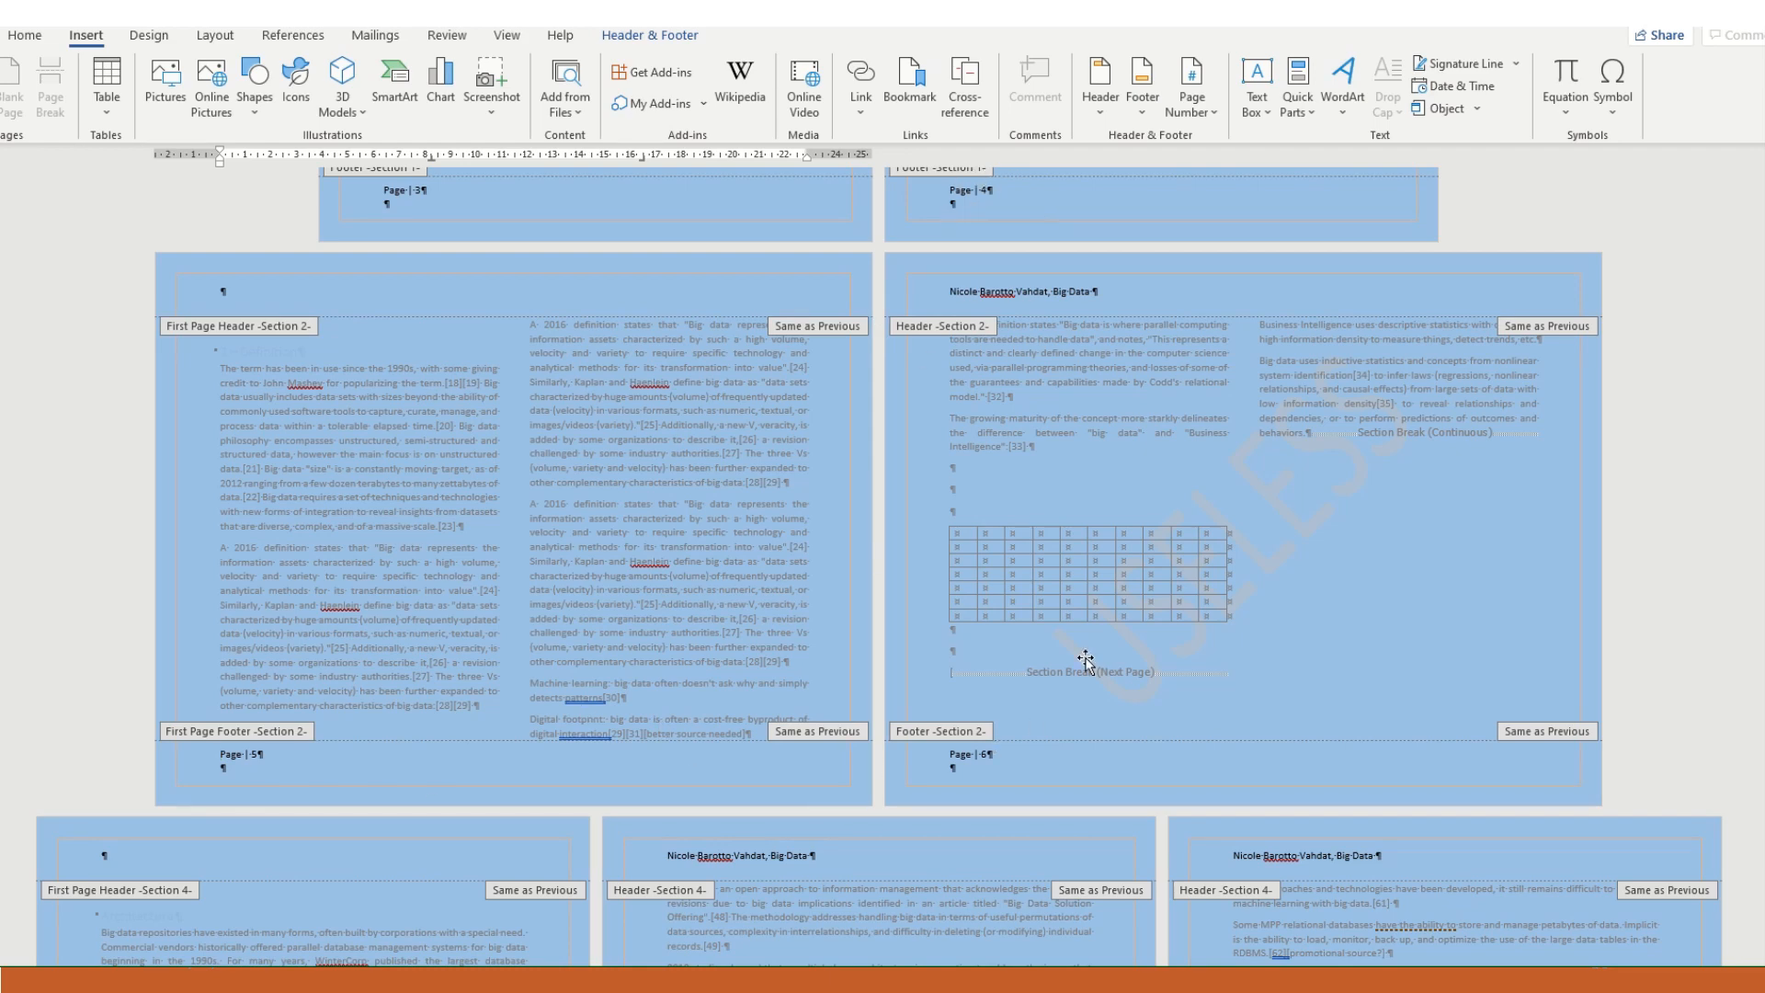
- Leave the Definition footer and set the Architecture section's page numbering to continue from the previous section, using its first-page footer
scroll(1088, 652, "down", 5)
scroll(1065, 655, "down", 1)
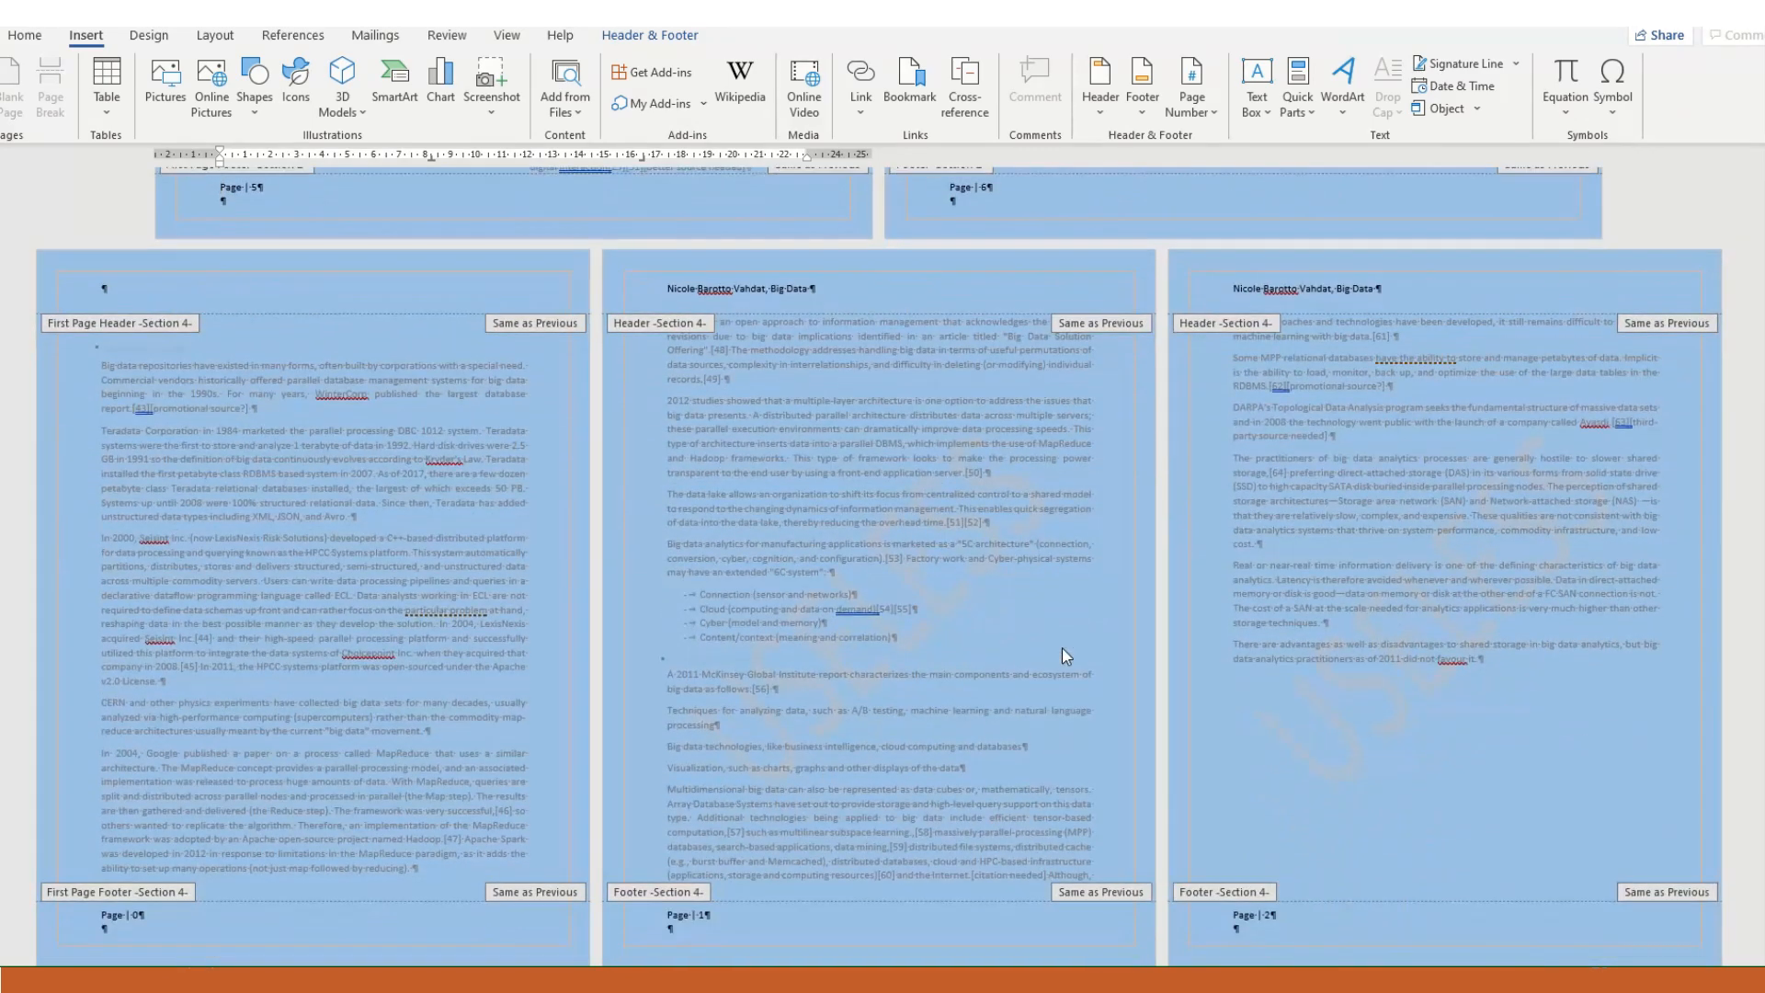
scroll(1062, 648, "up", 5)
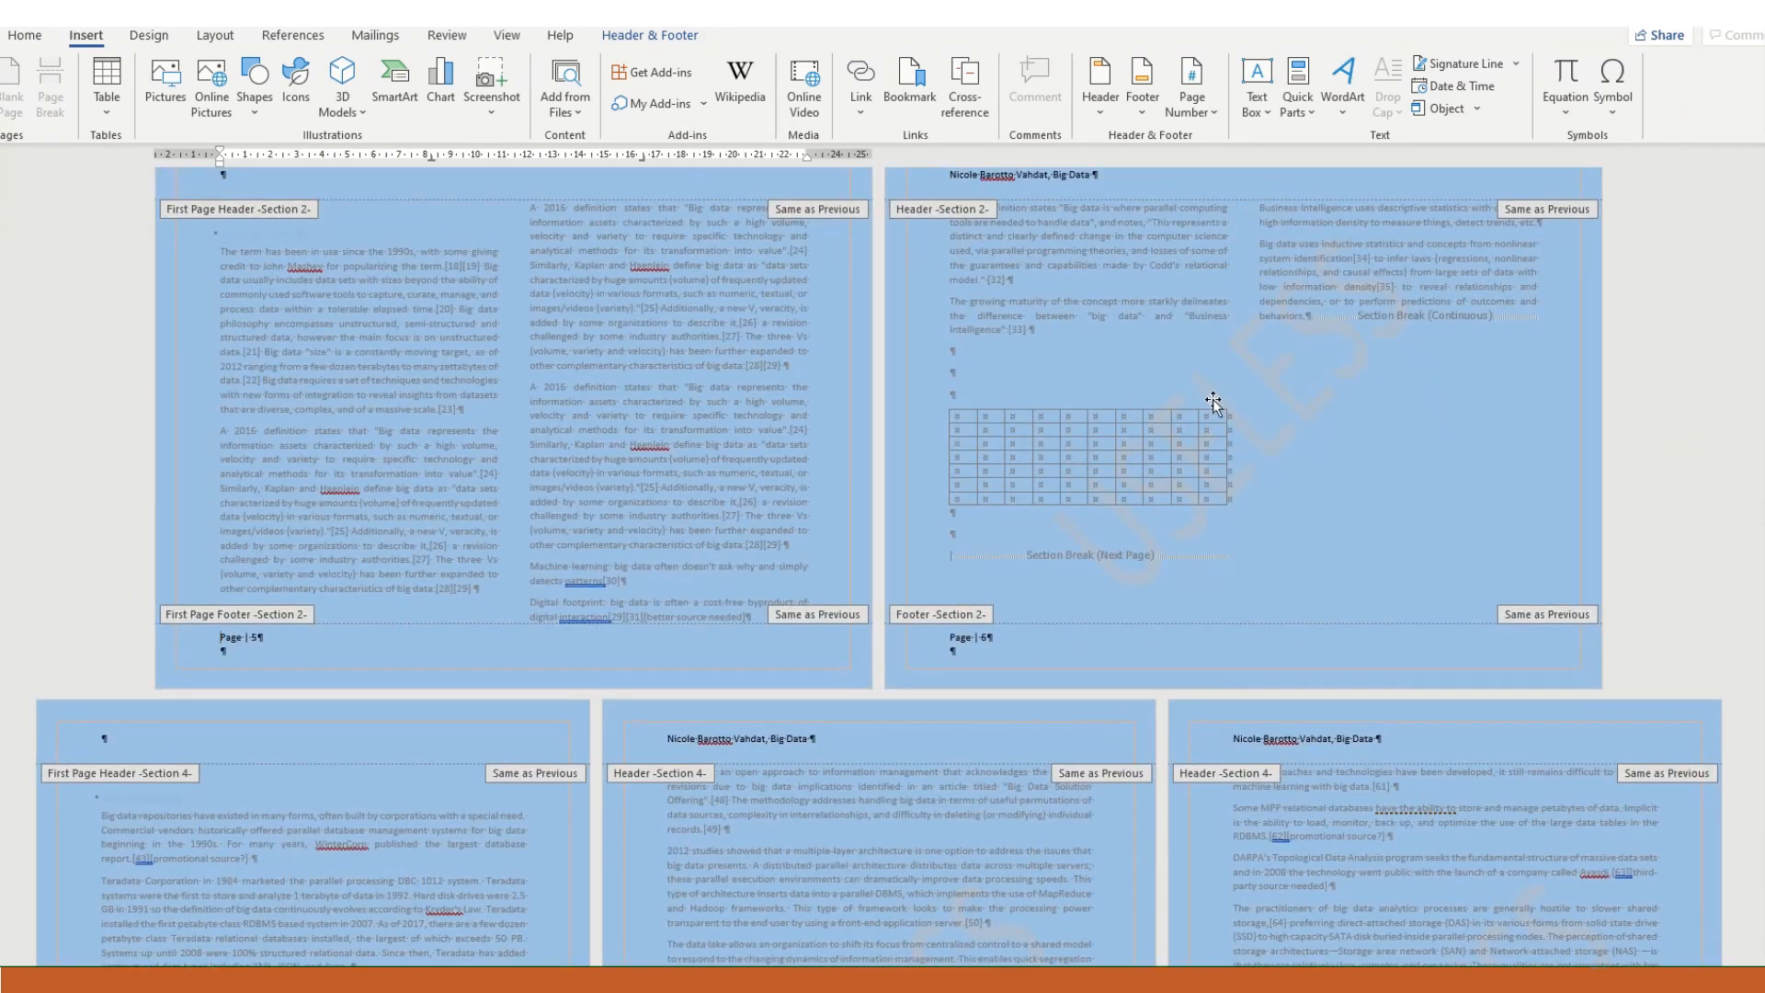
scroll(1039, 554, "down", 1)
double_click(1076, 521)
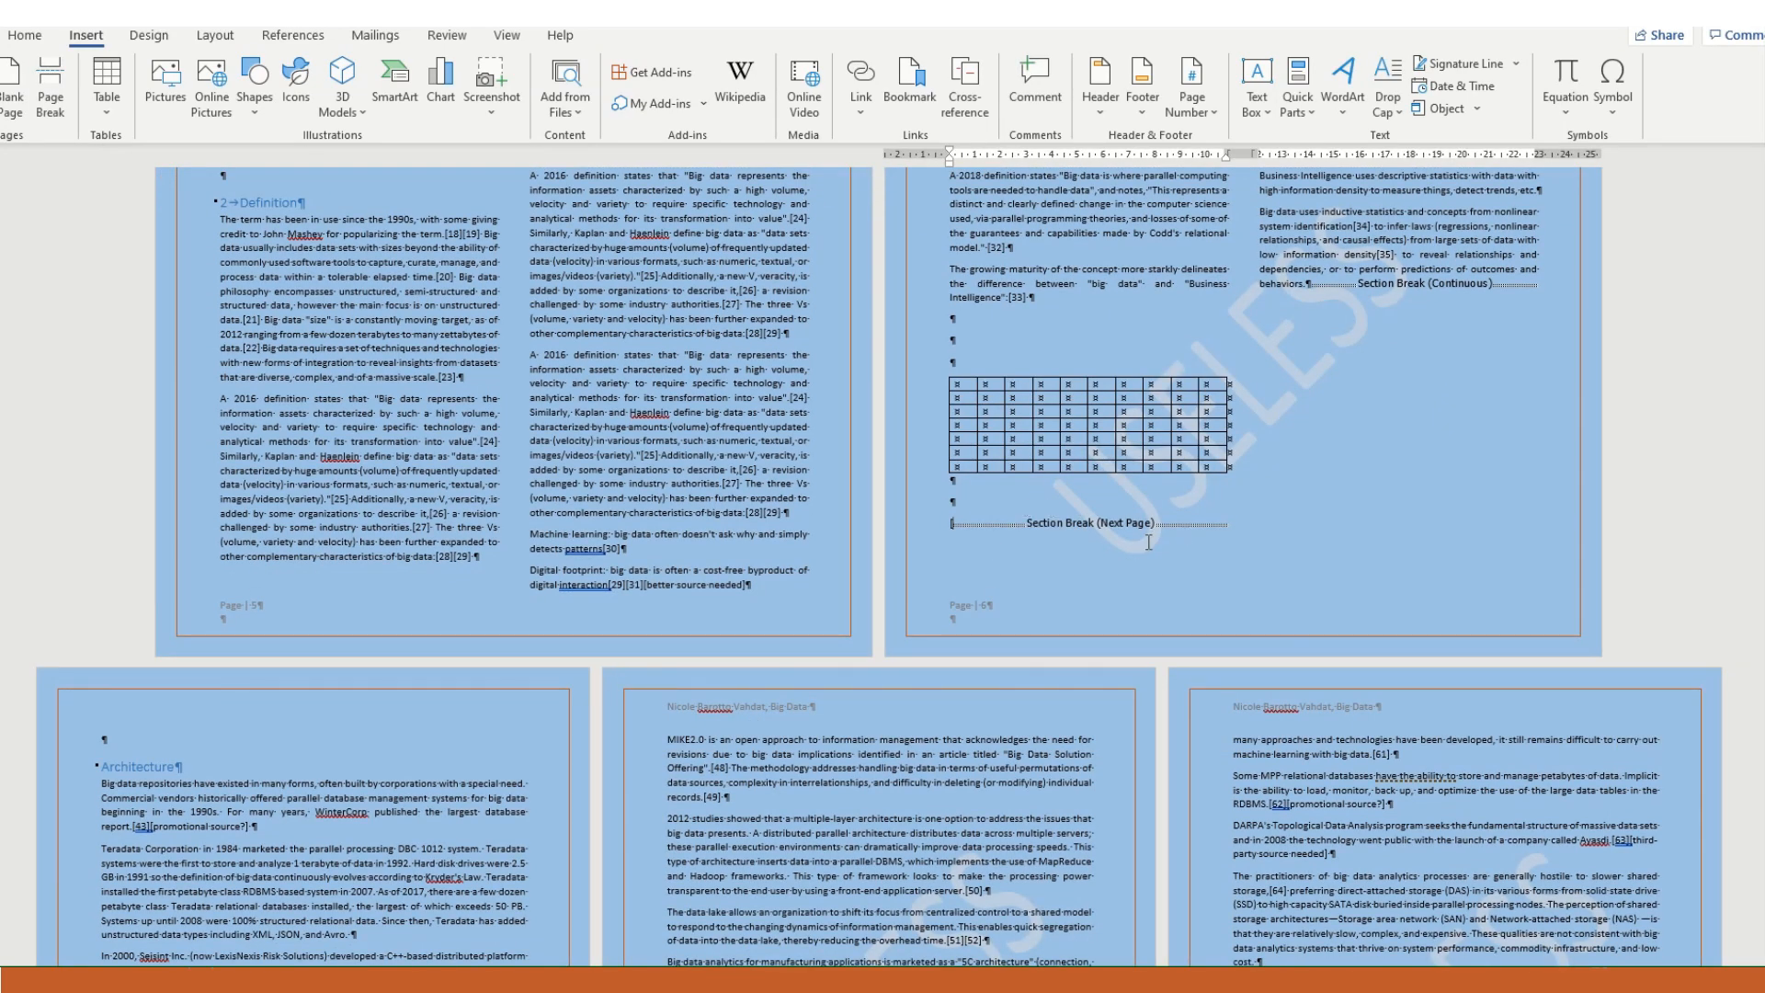
scroll(1148, 542, "down", 8)
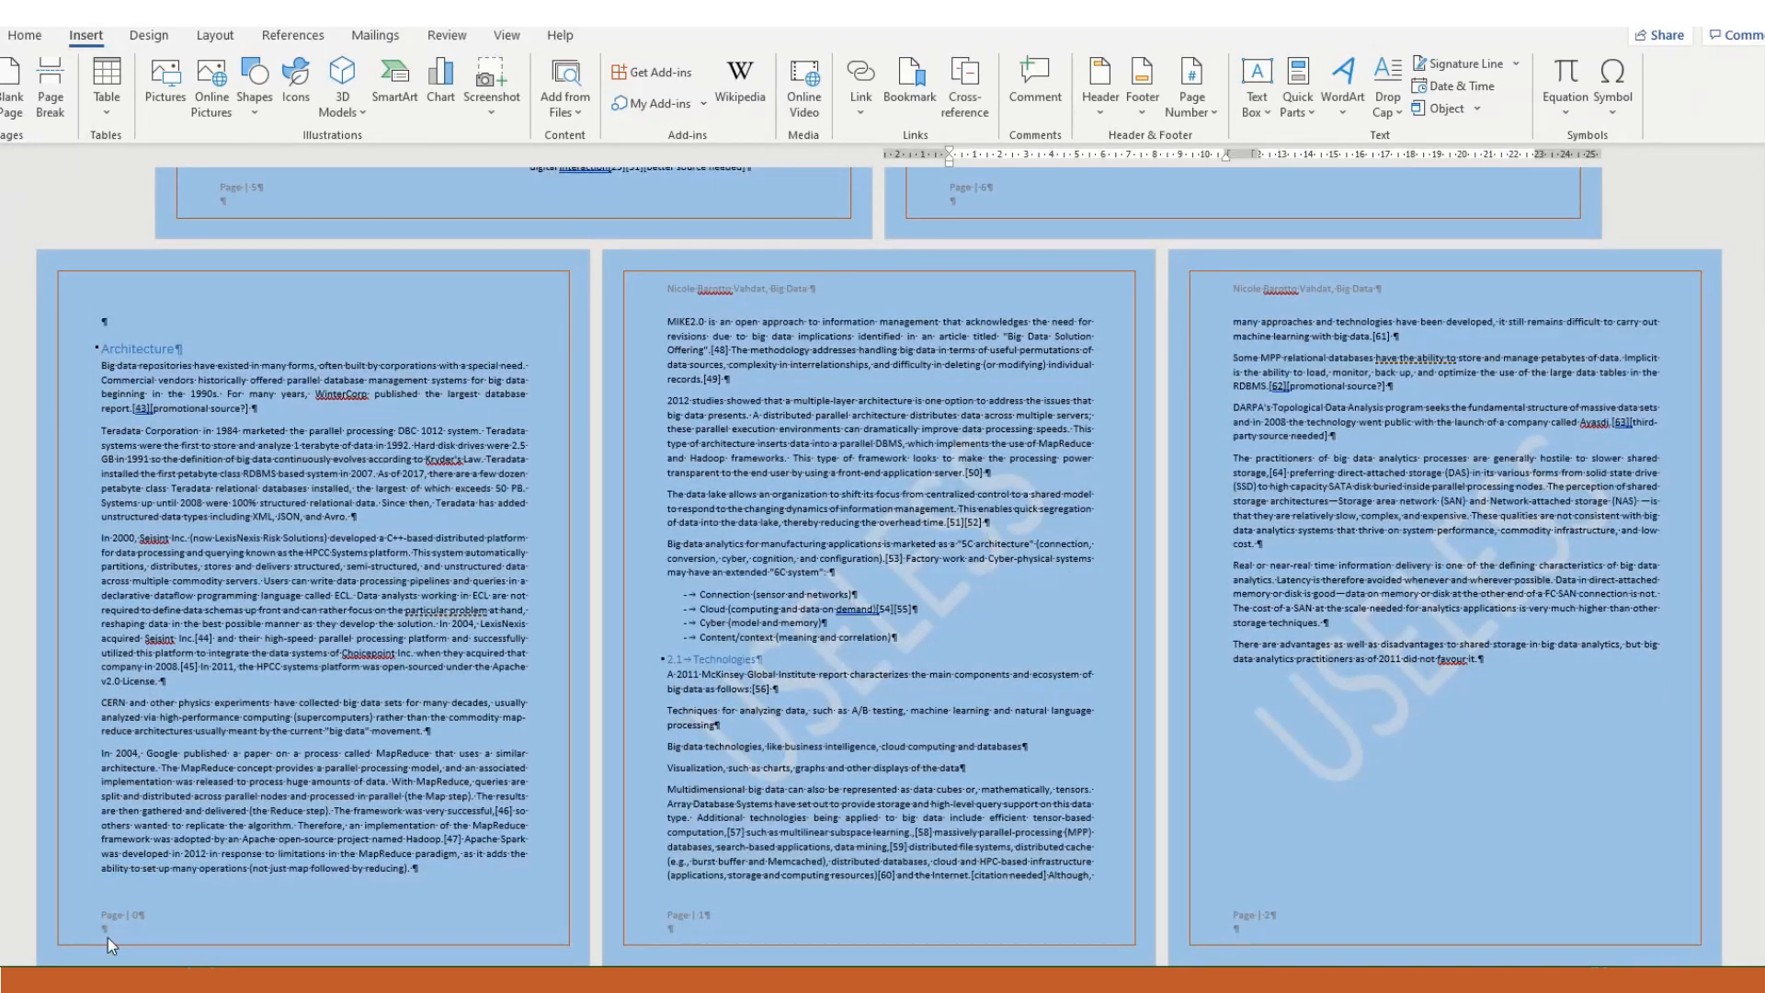
double_click(130, 919)
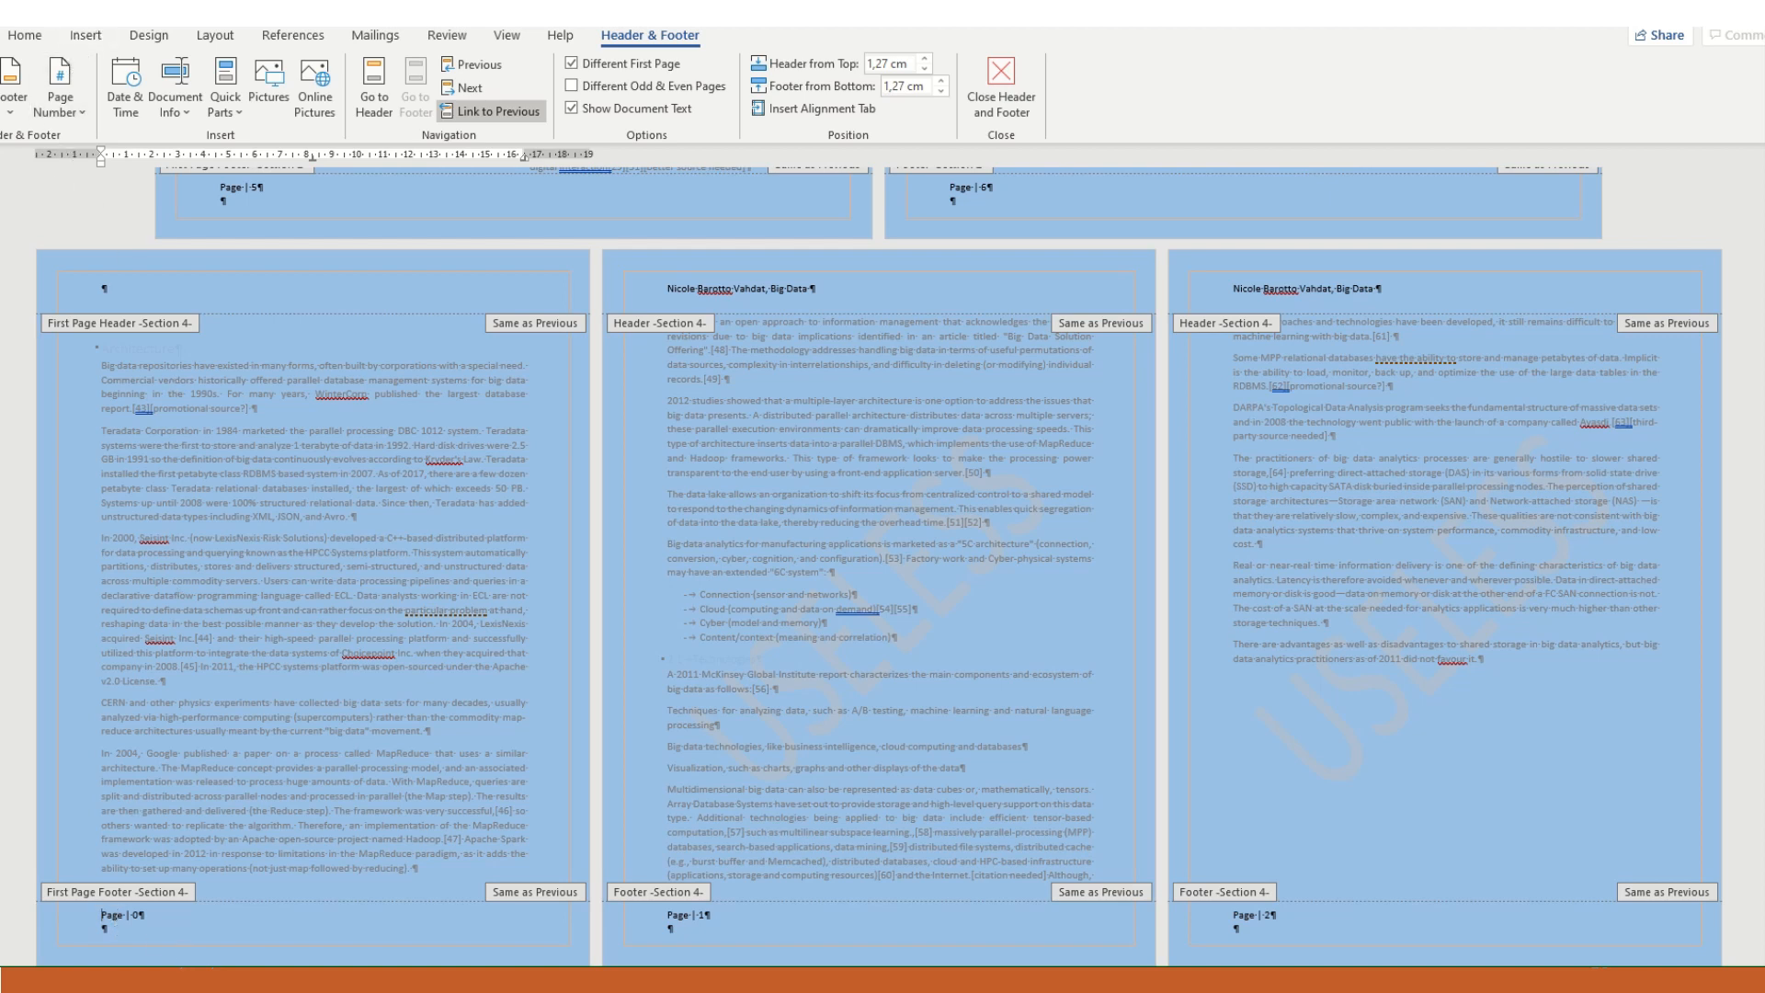
left_click(88, 36)
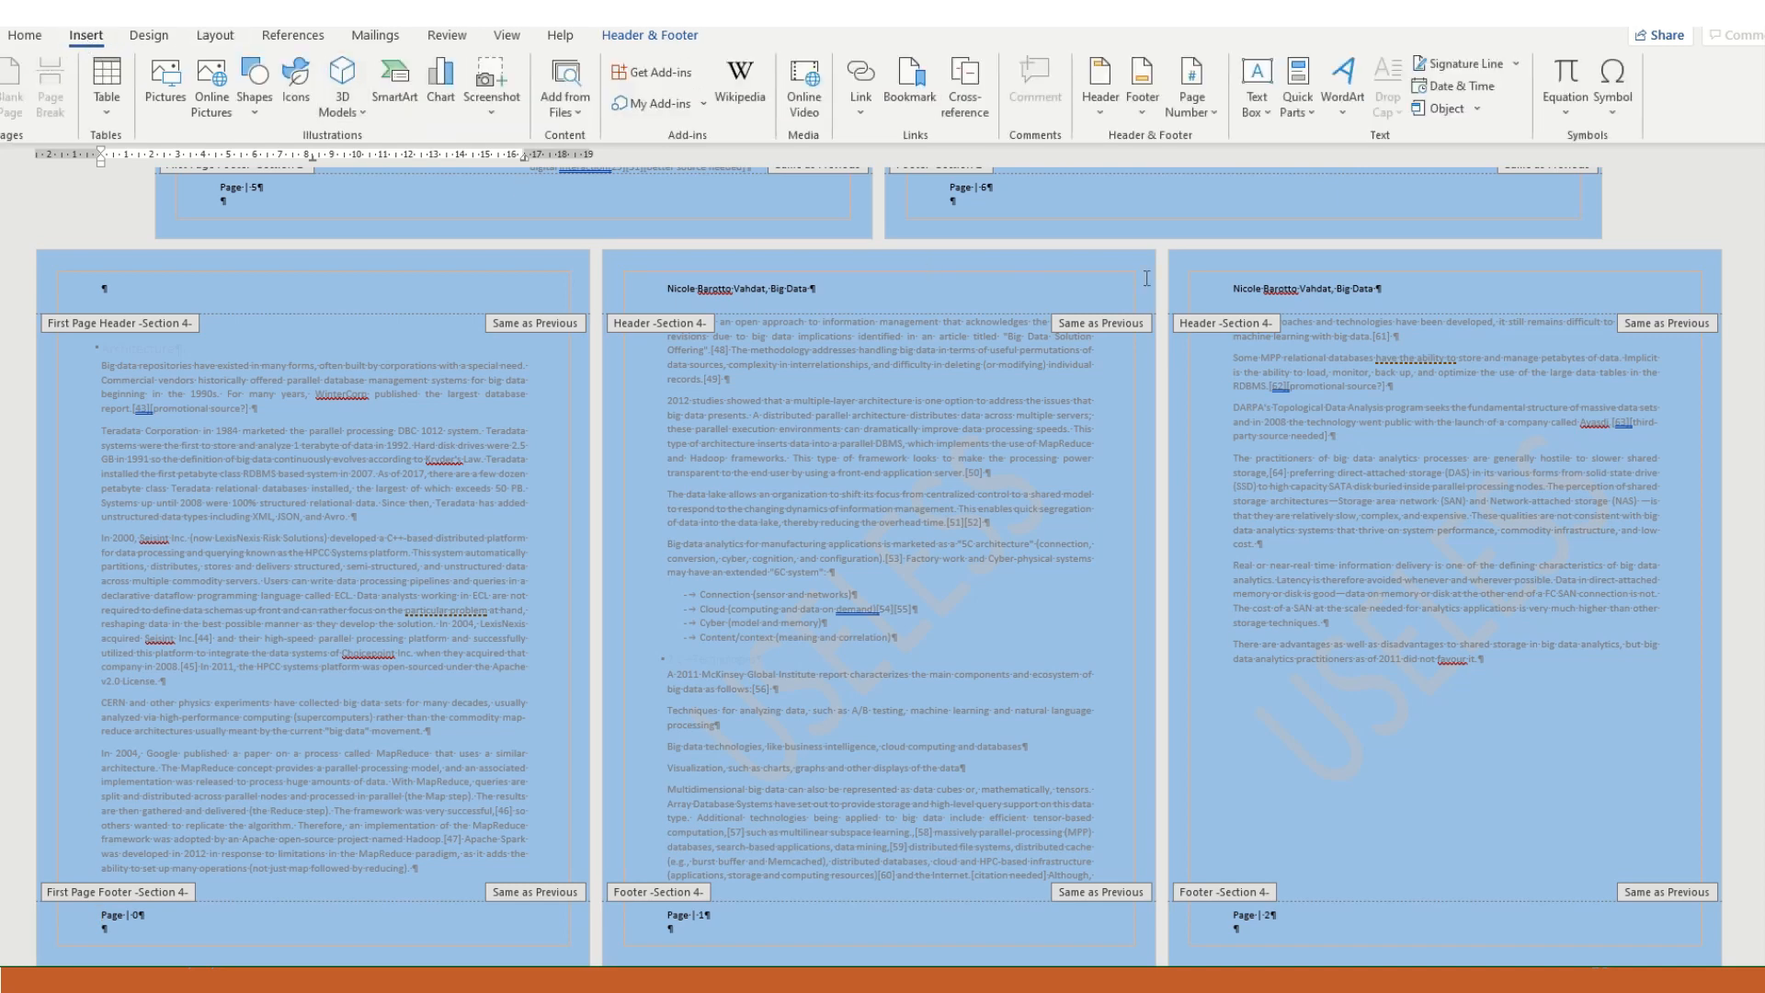
left_click(1204, 112)
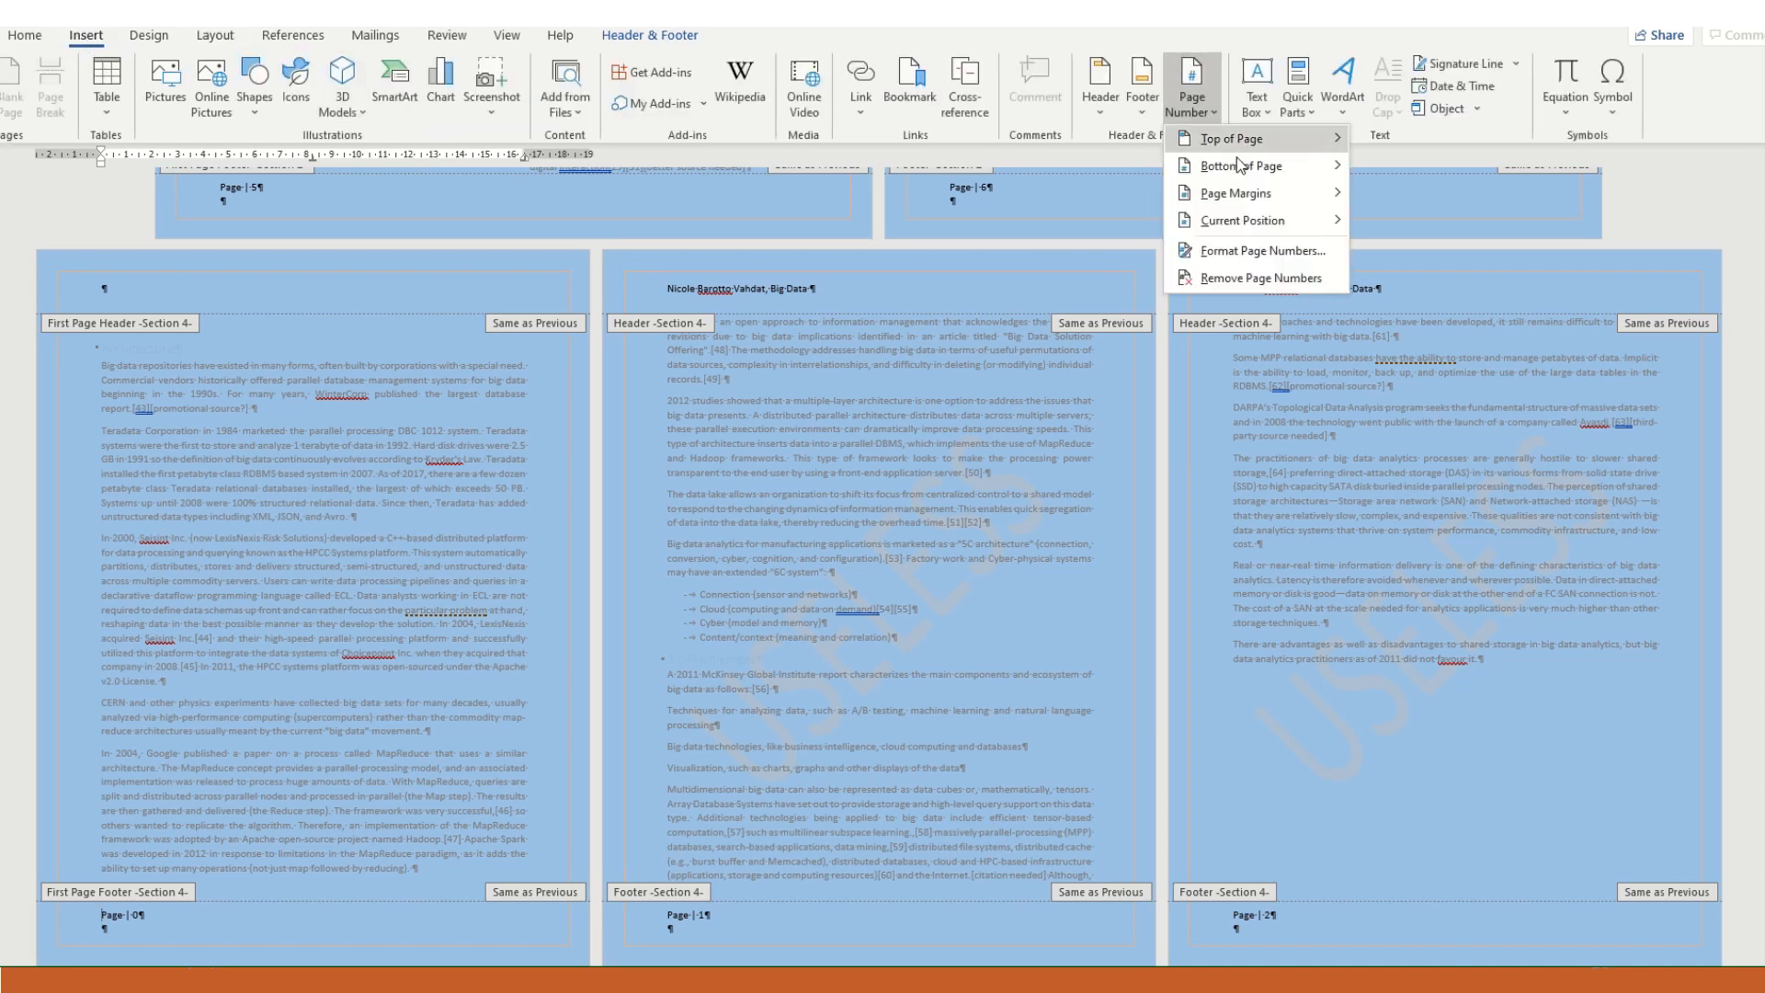
left_click(1318, 251)
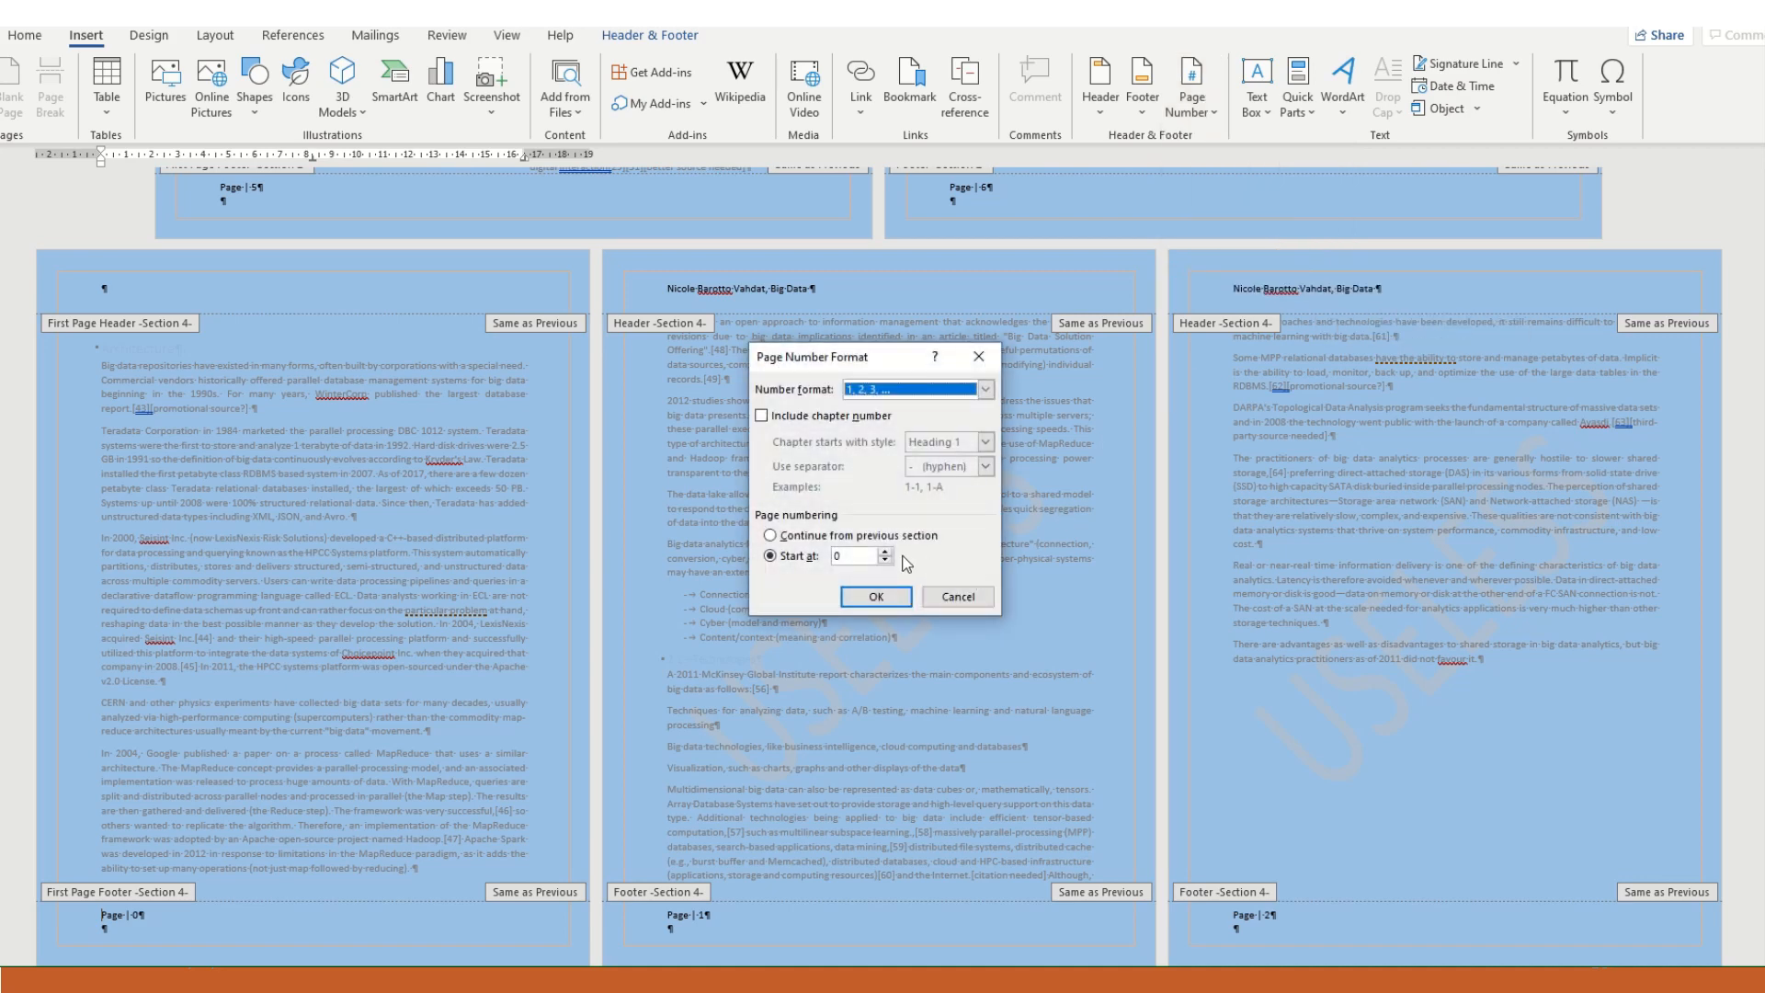
left_click(771, 539)
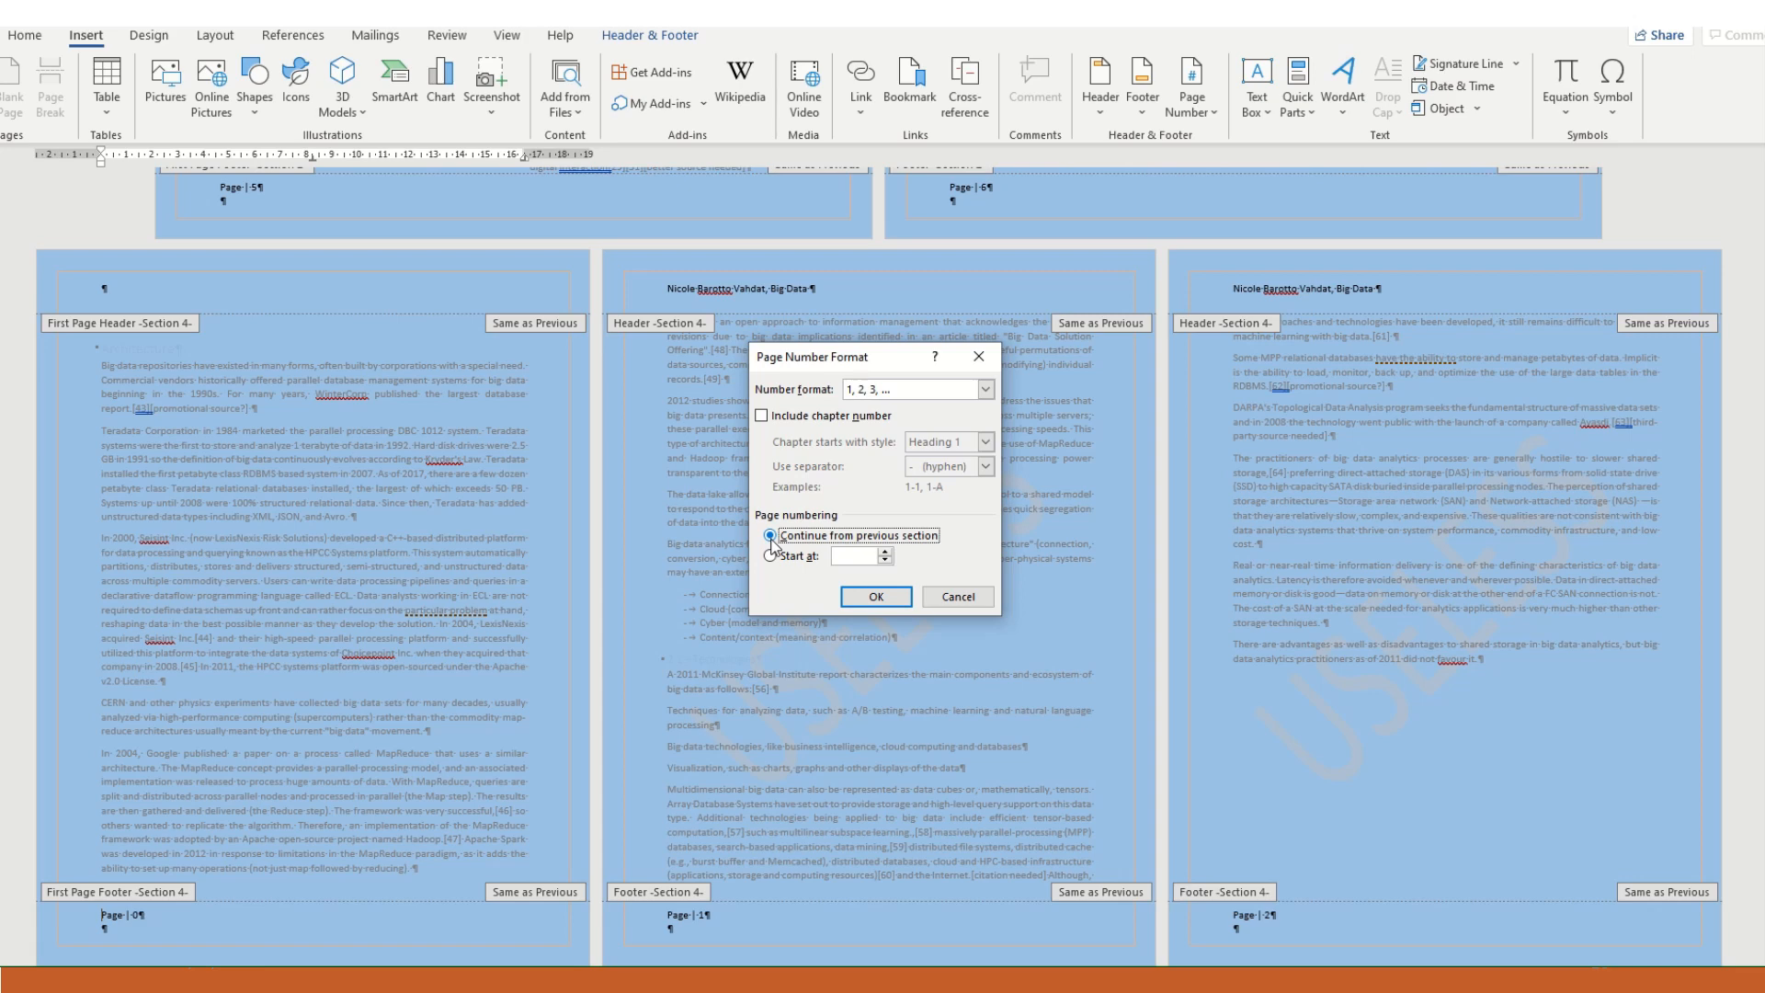
left_click(899, 597)
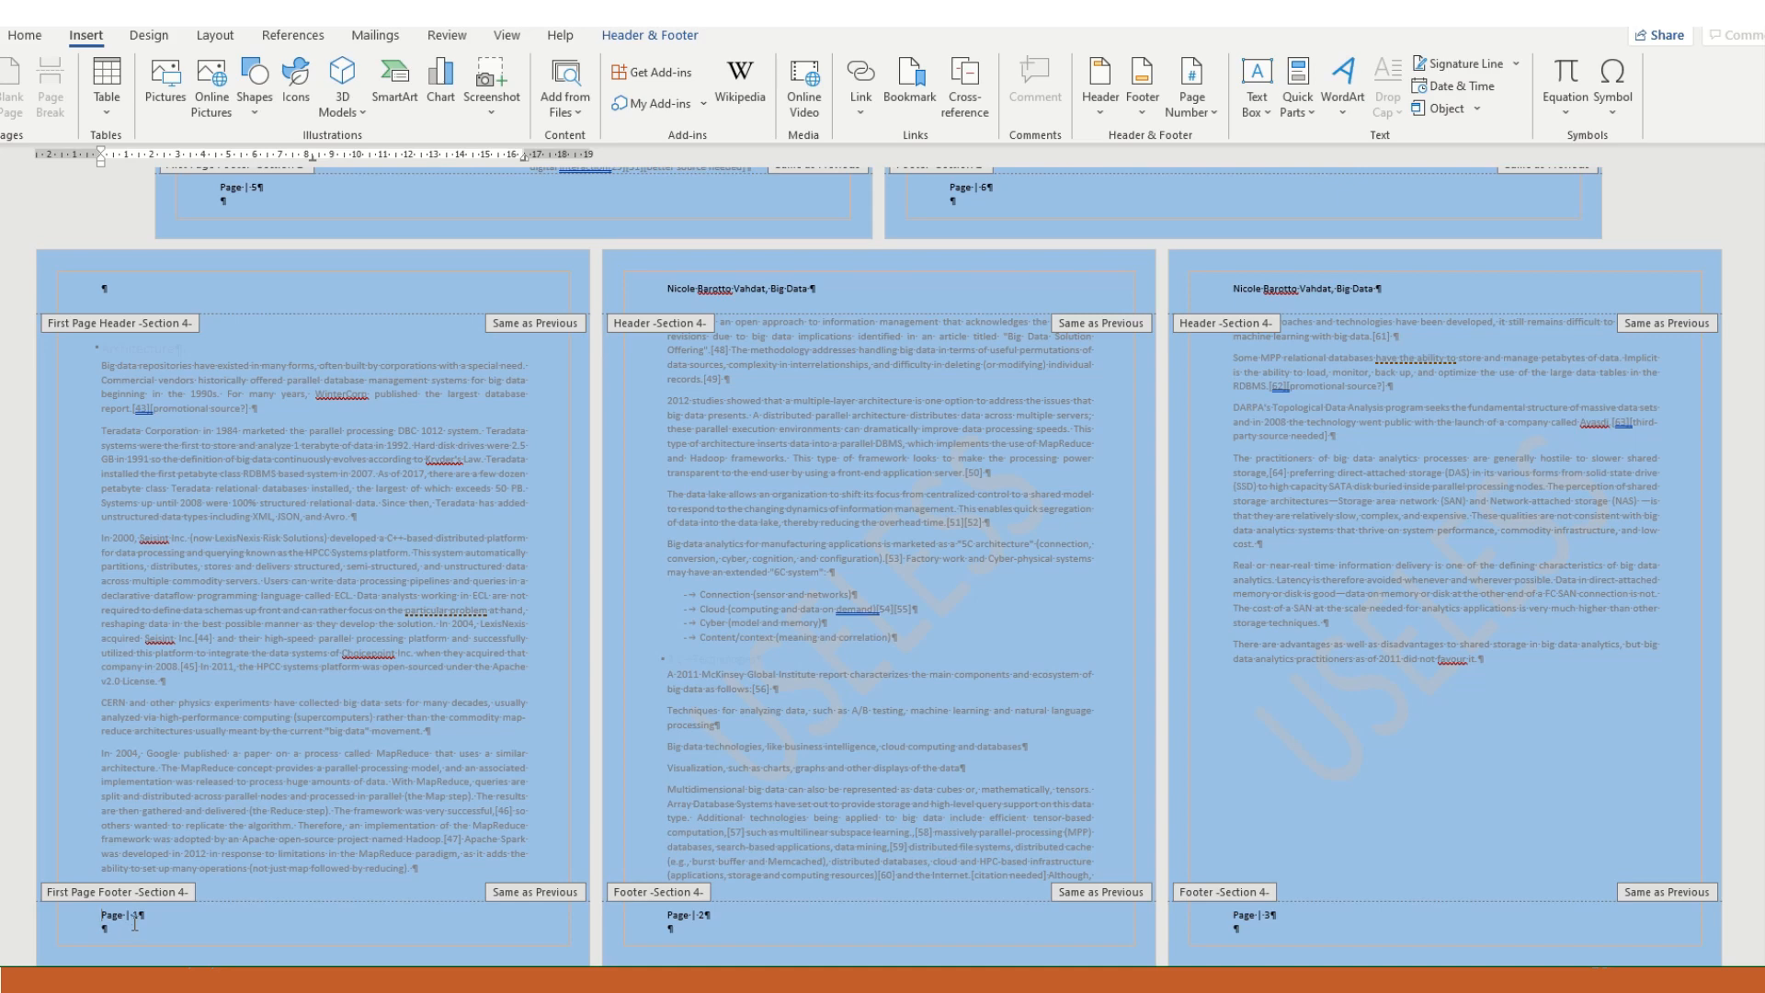
- Compare the Definition and Architecture footers, and insert an Accent Bar 3 page number at the bottom of the first Architecture page
scroll(653, 482, "up", 4)
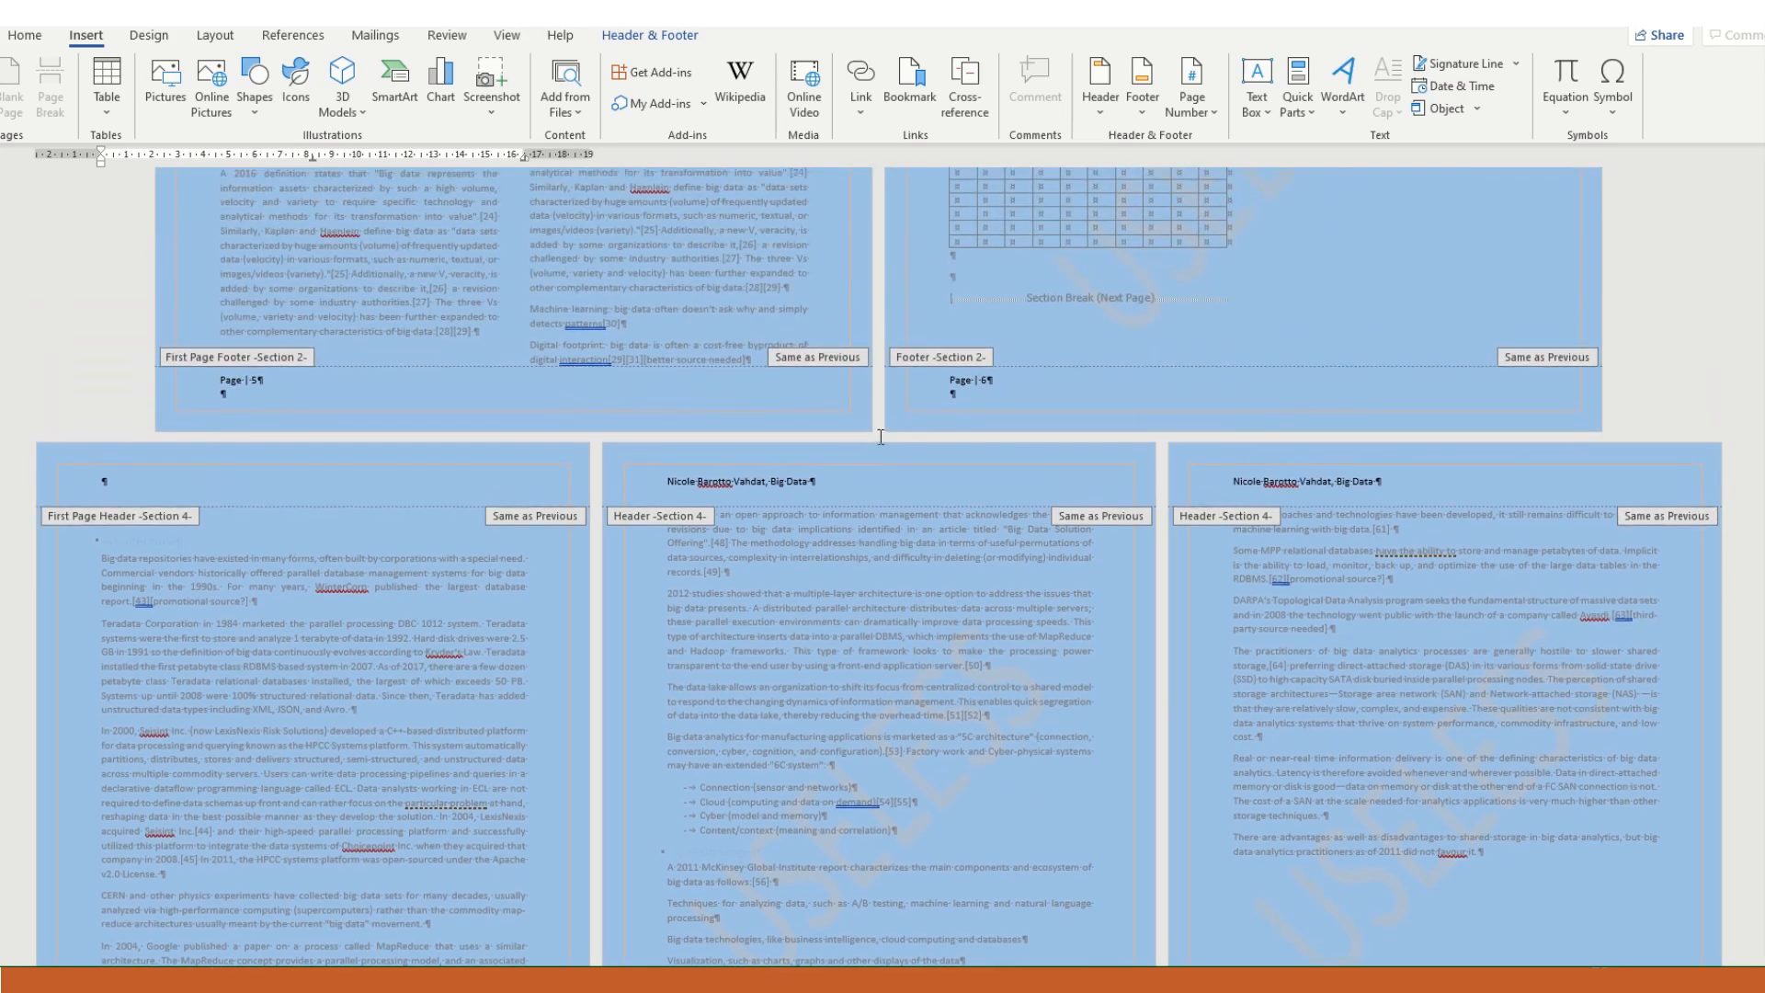
scroll(438, 625, "down", 4)
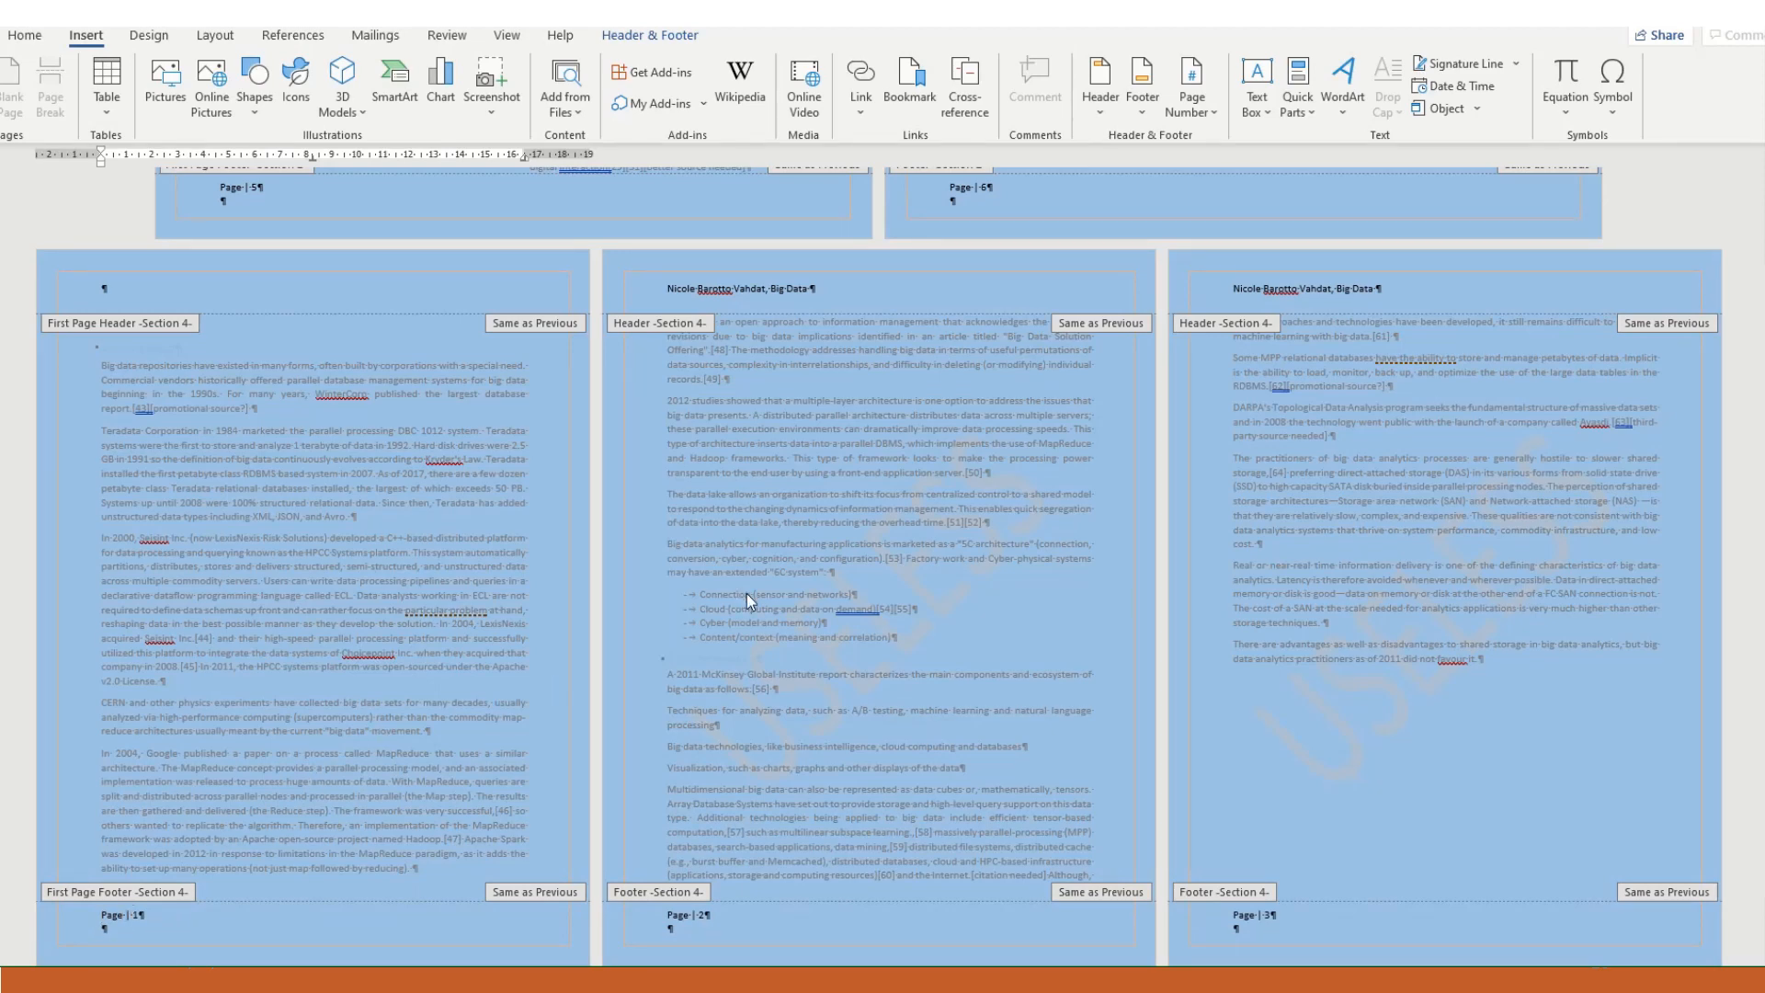
scroll(754, 596, "up", 2)
scroll(759, 598, "up", 6)
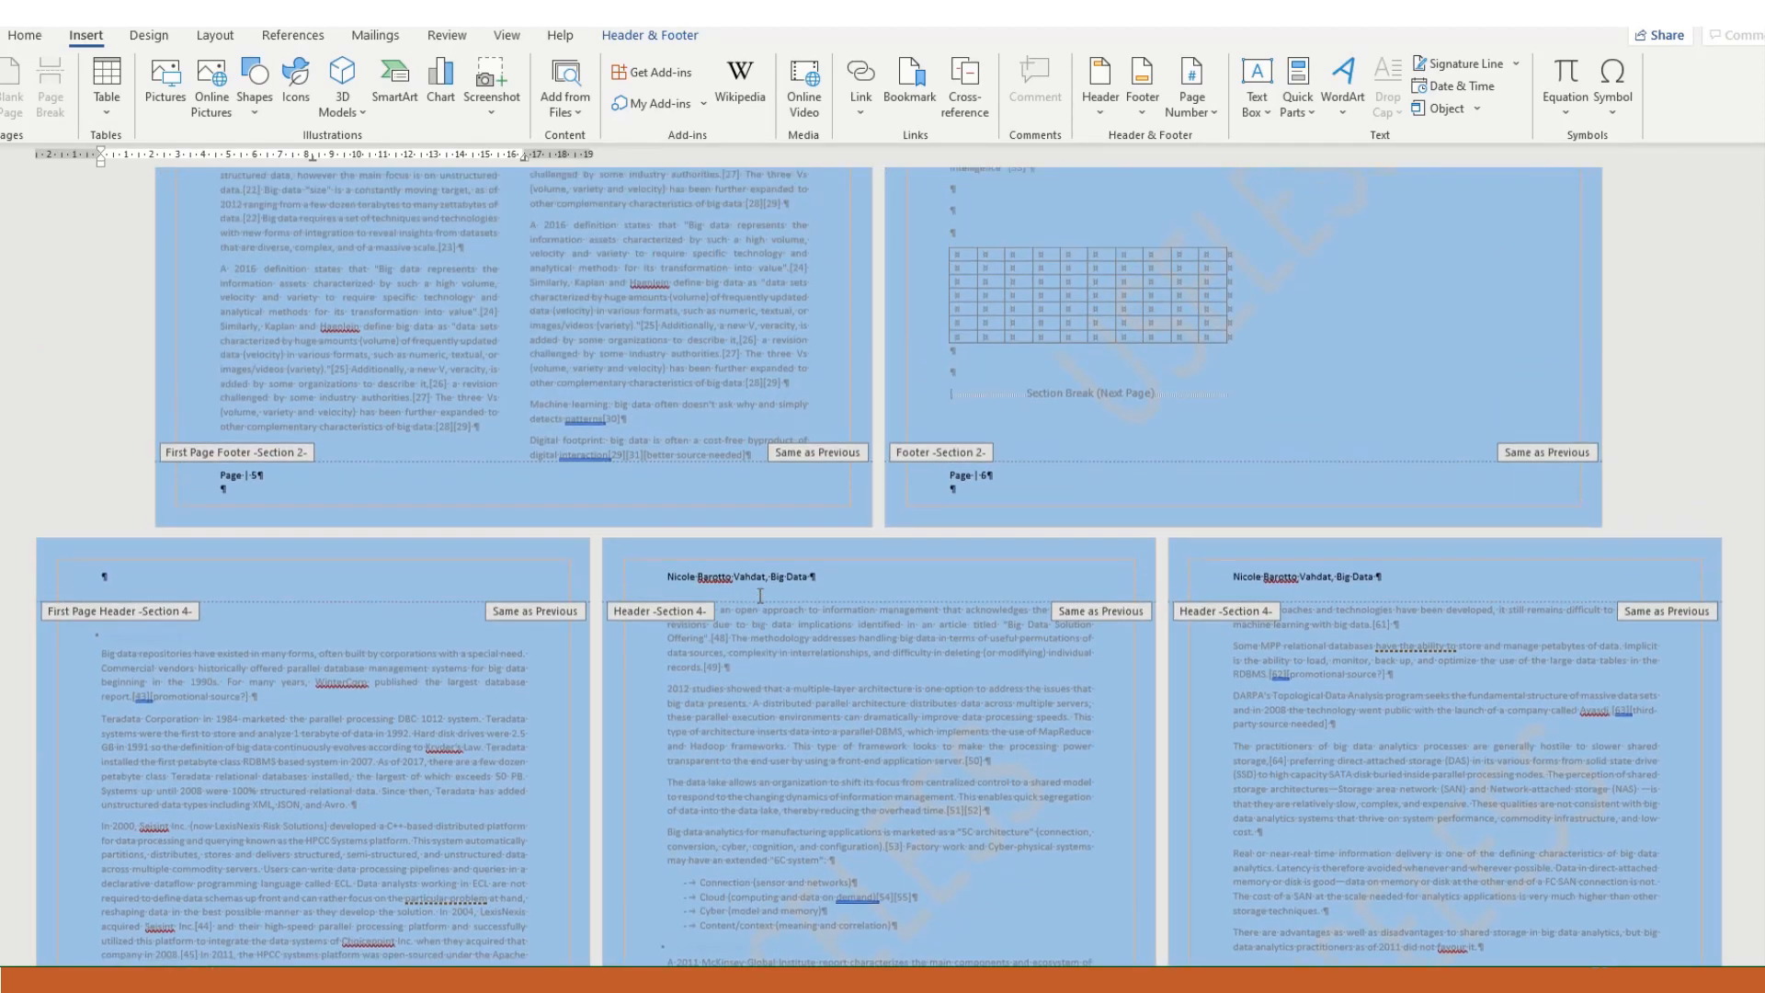
scroll(758, 596, "up", 2)
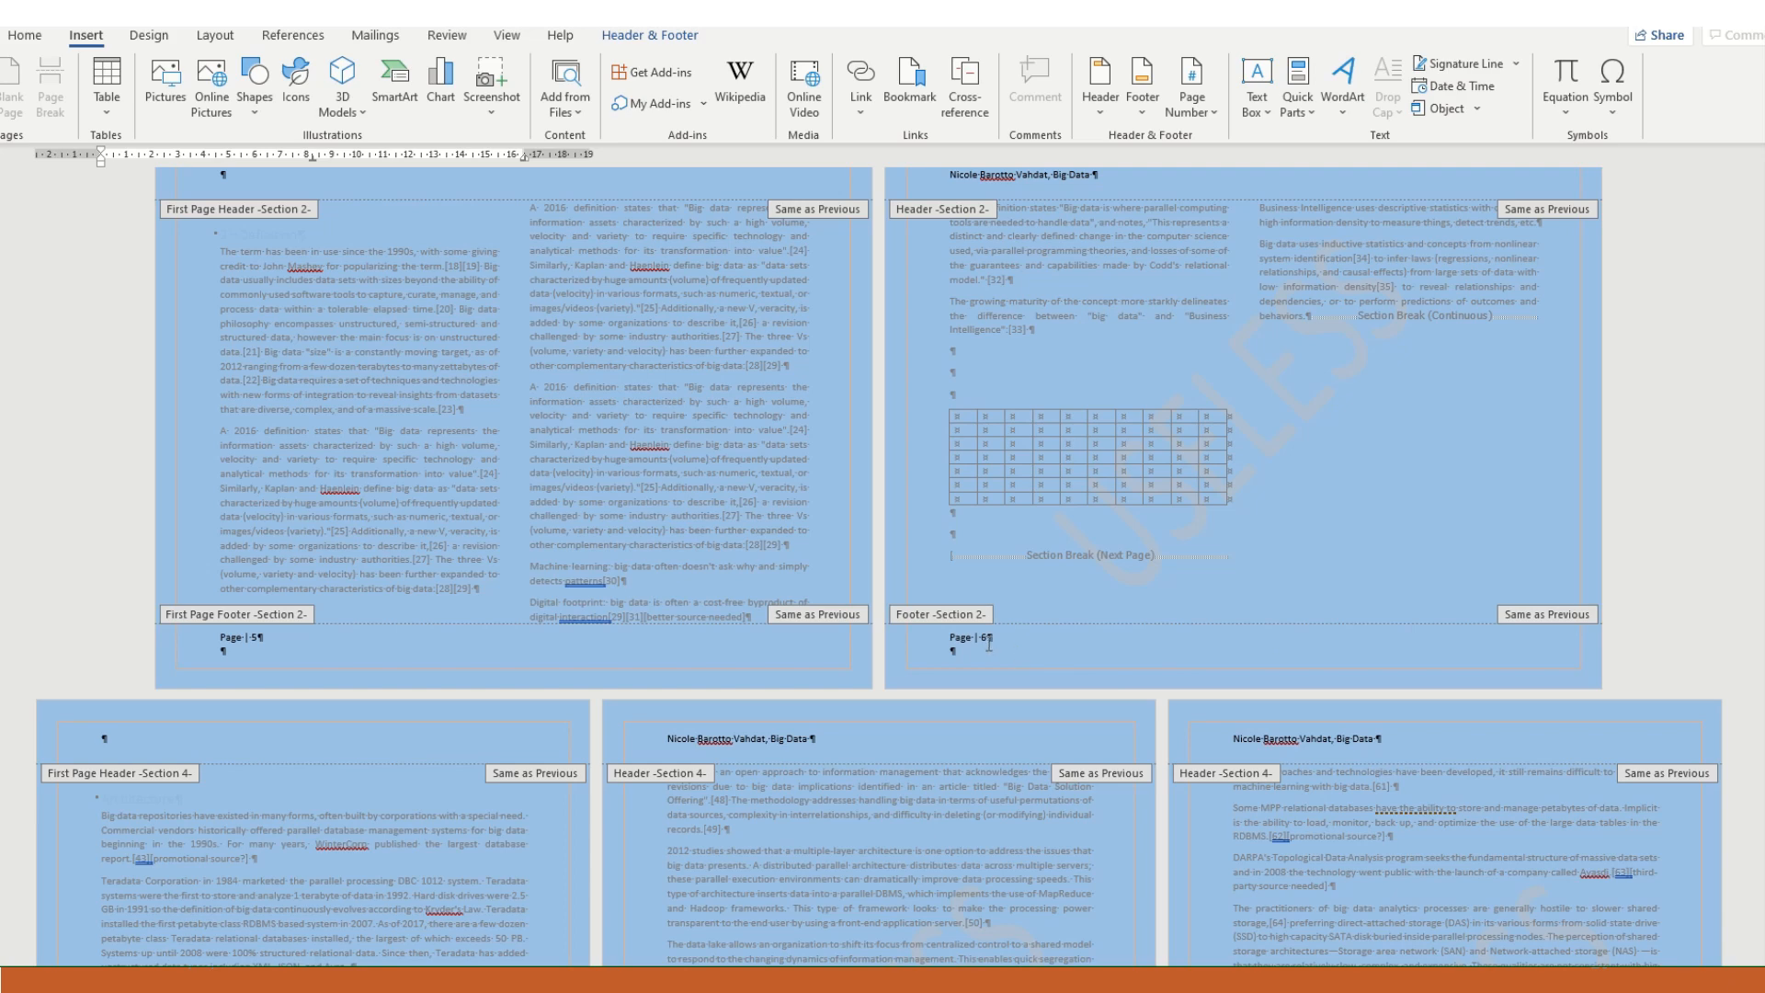
scroll(890, 690, "down", 5)
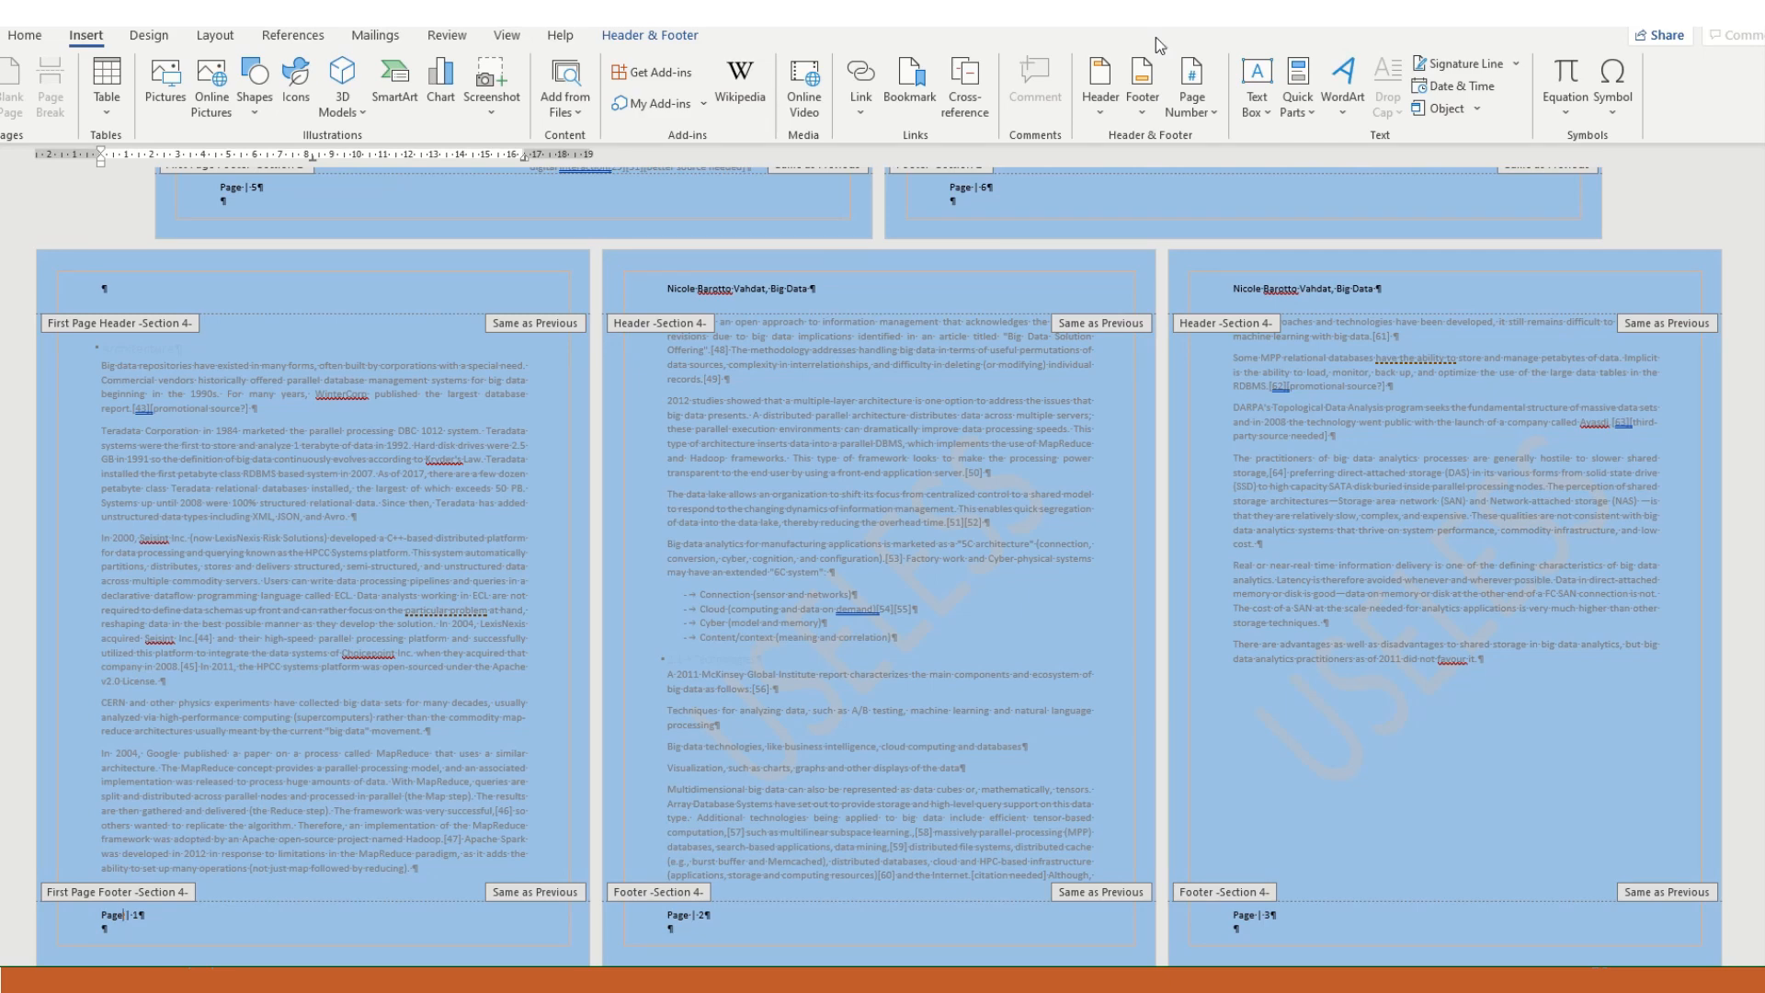
left_click(1200, 103)
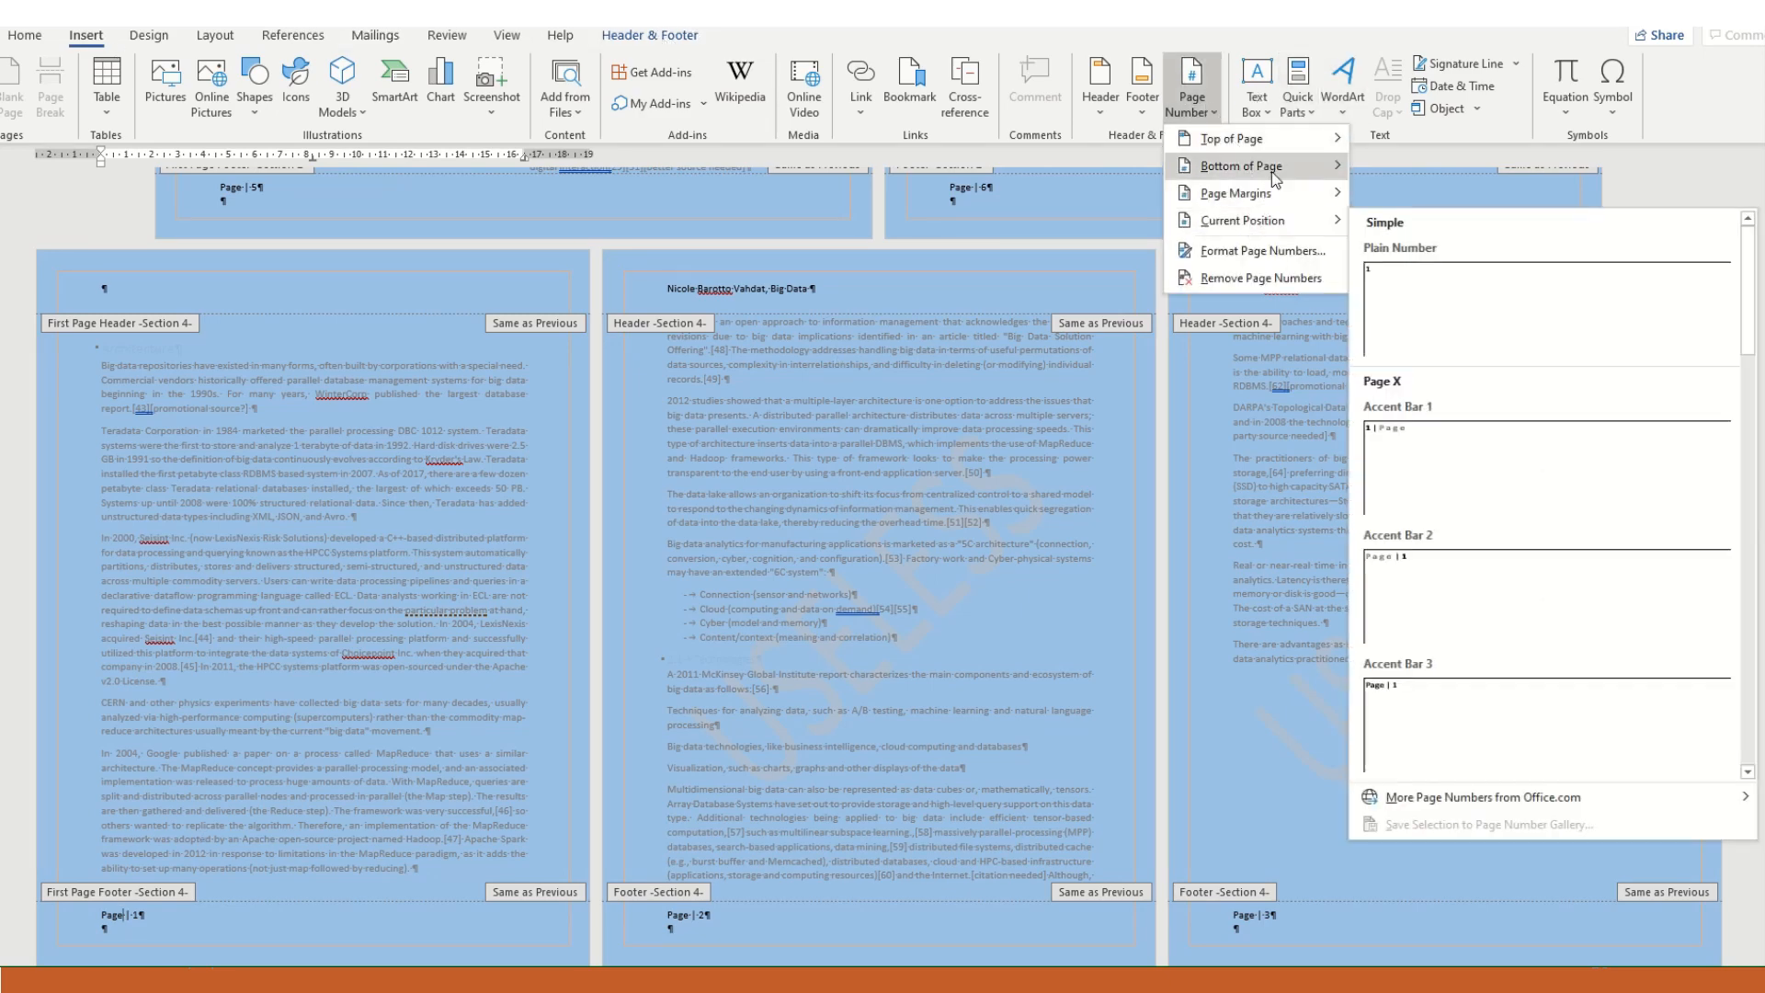
mouse_move(1271, 171)
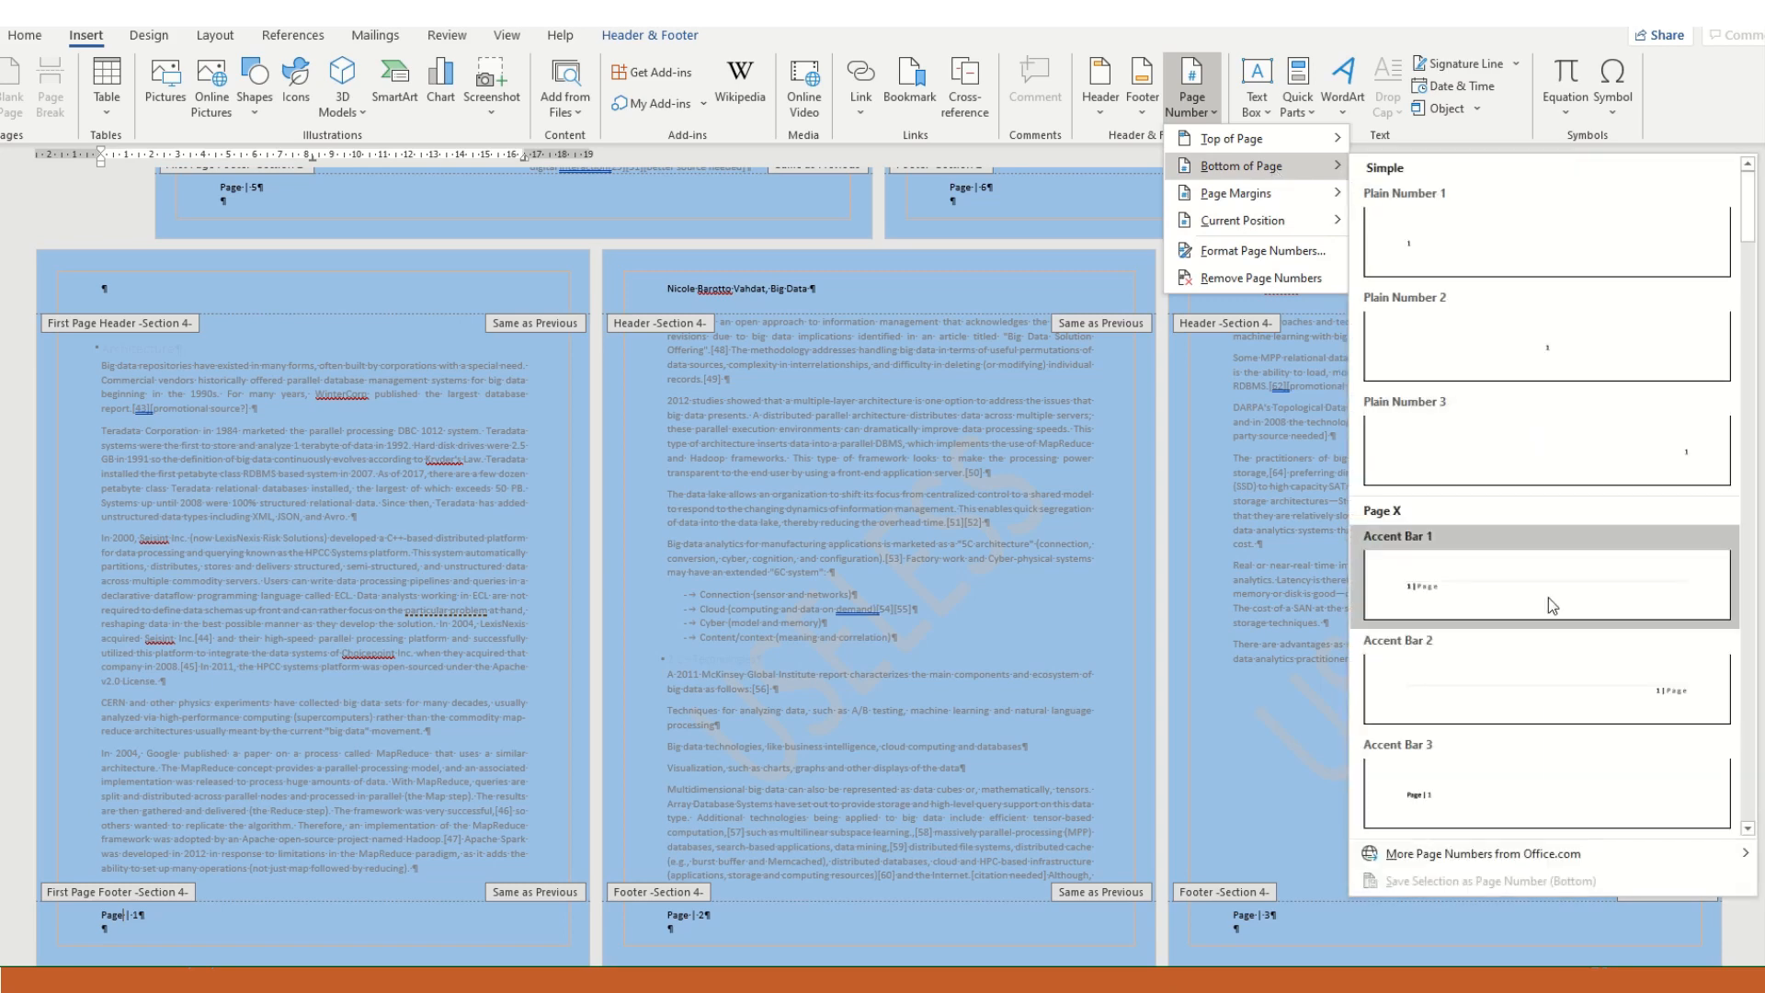
left_click(1514, 786)
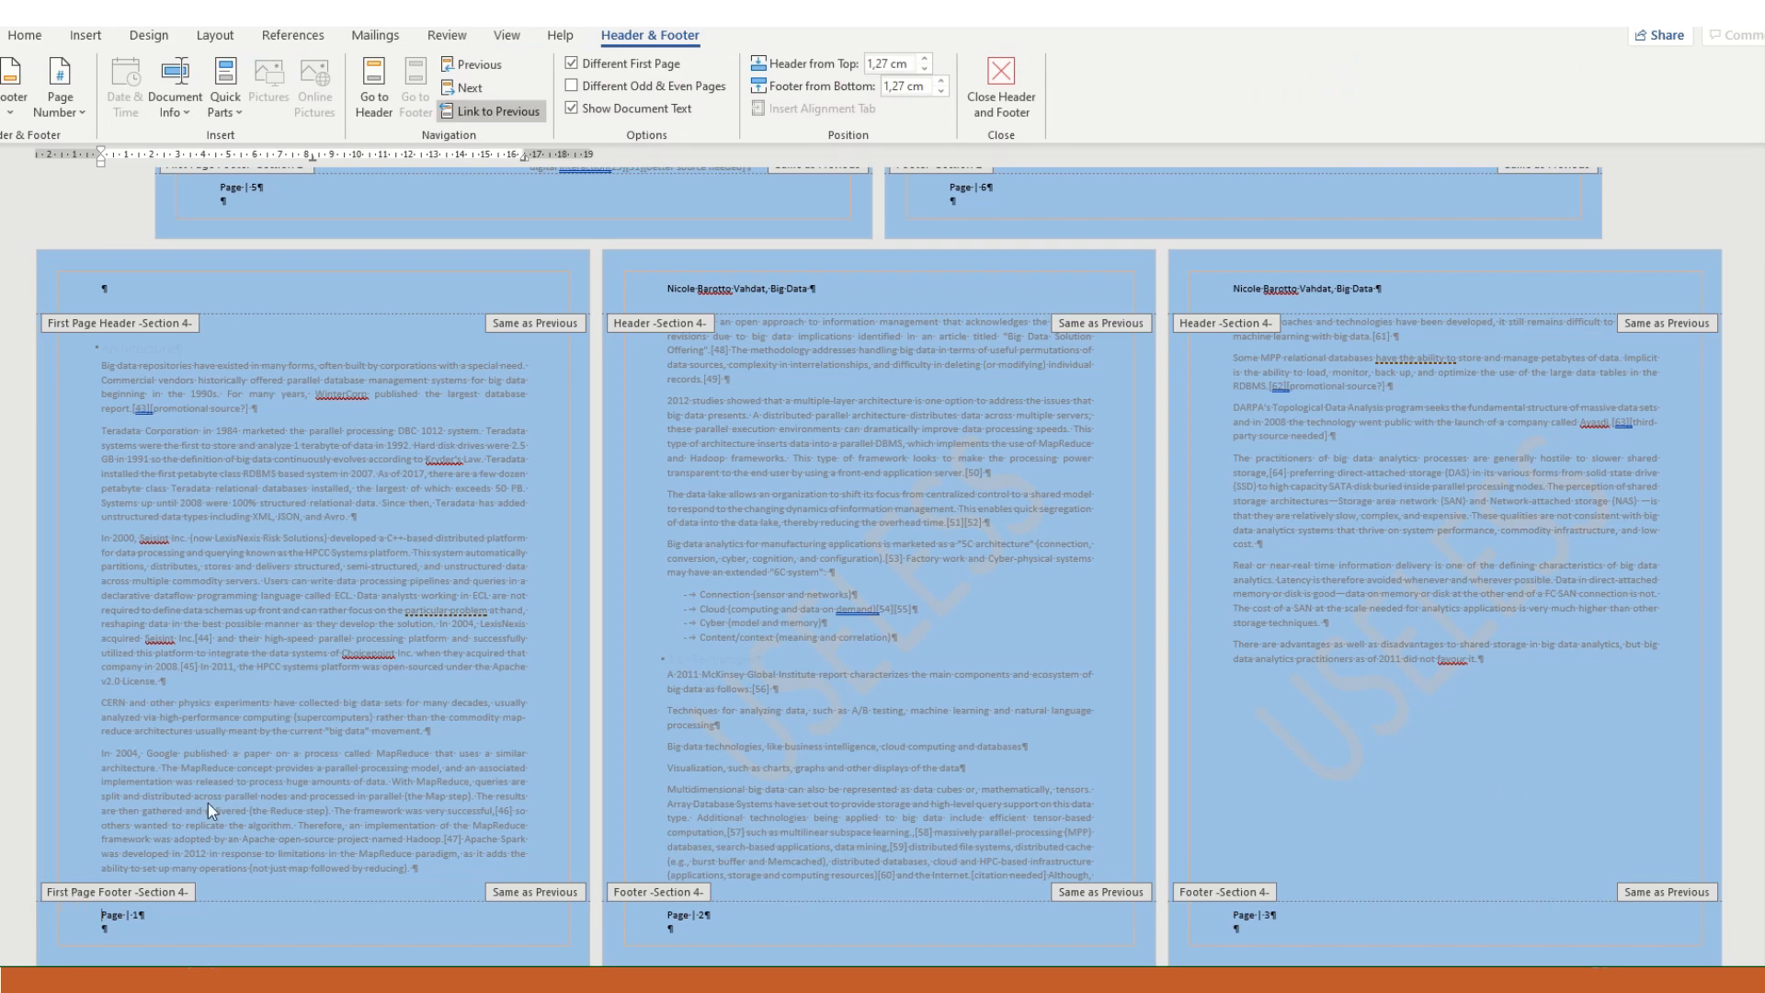
- Check the page number format of the Architecture section's first-page footer and look over the neighbouring footers
left_click(89, 37)
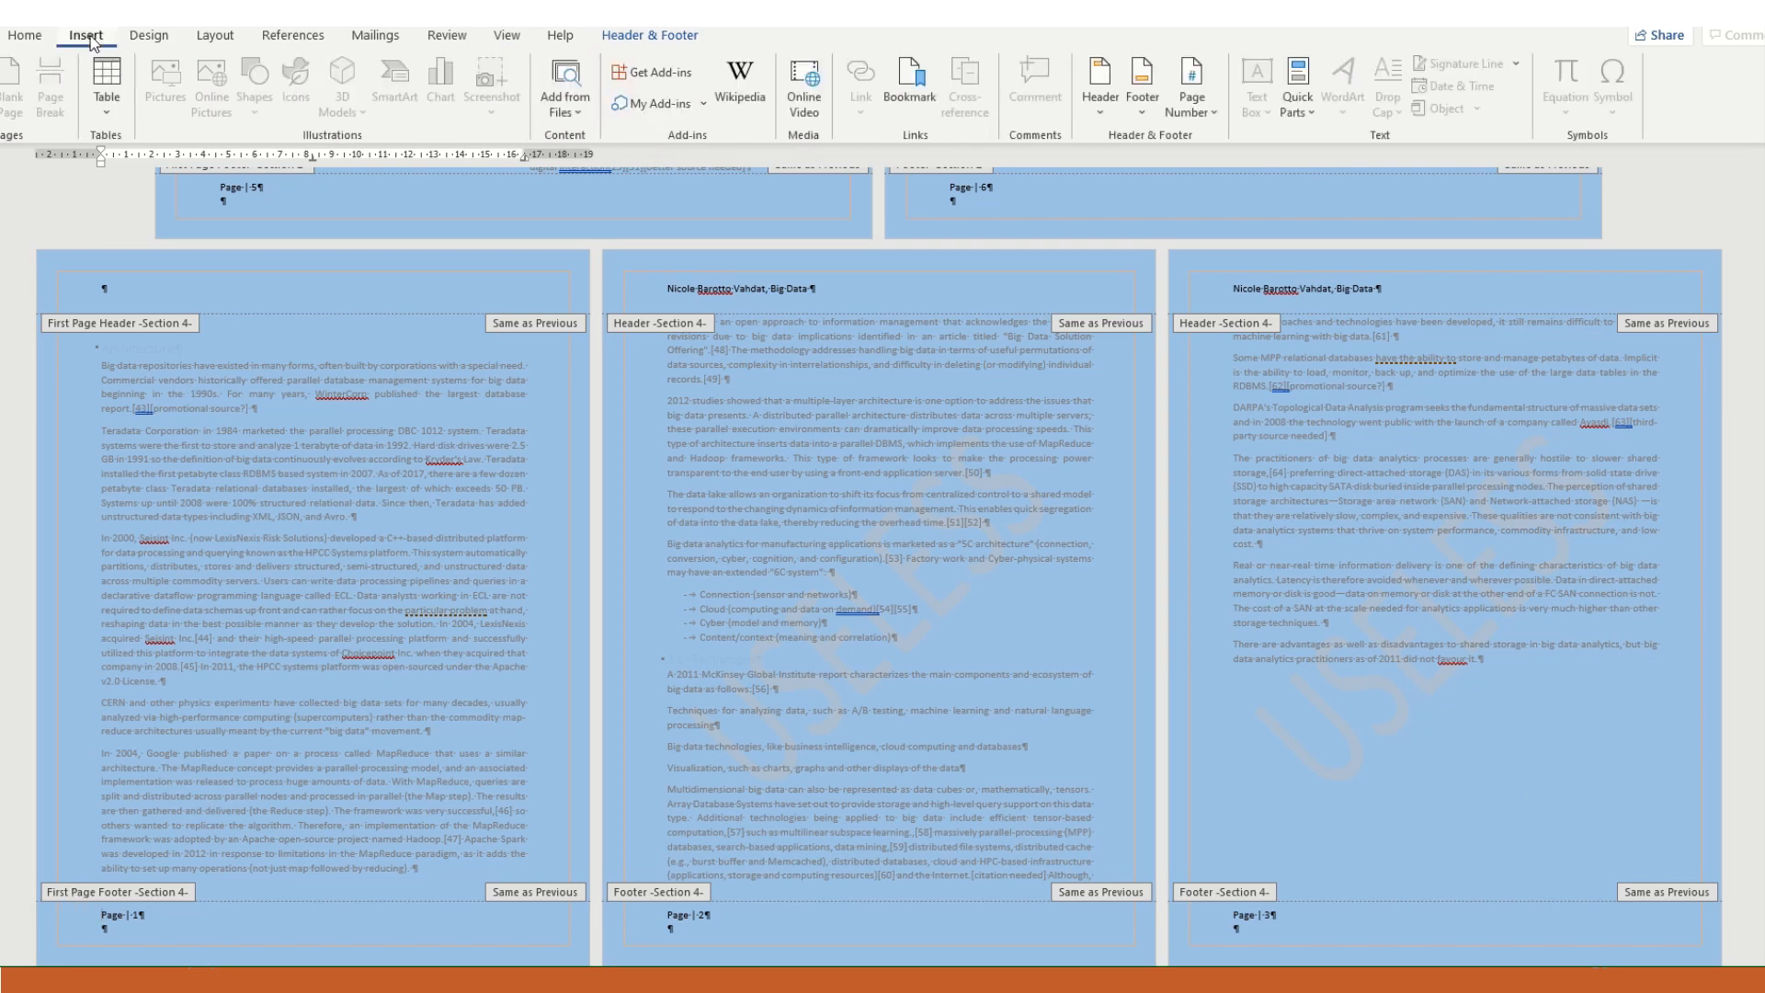
left_click(1183, 109)
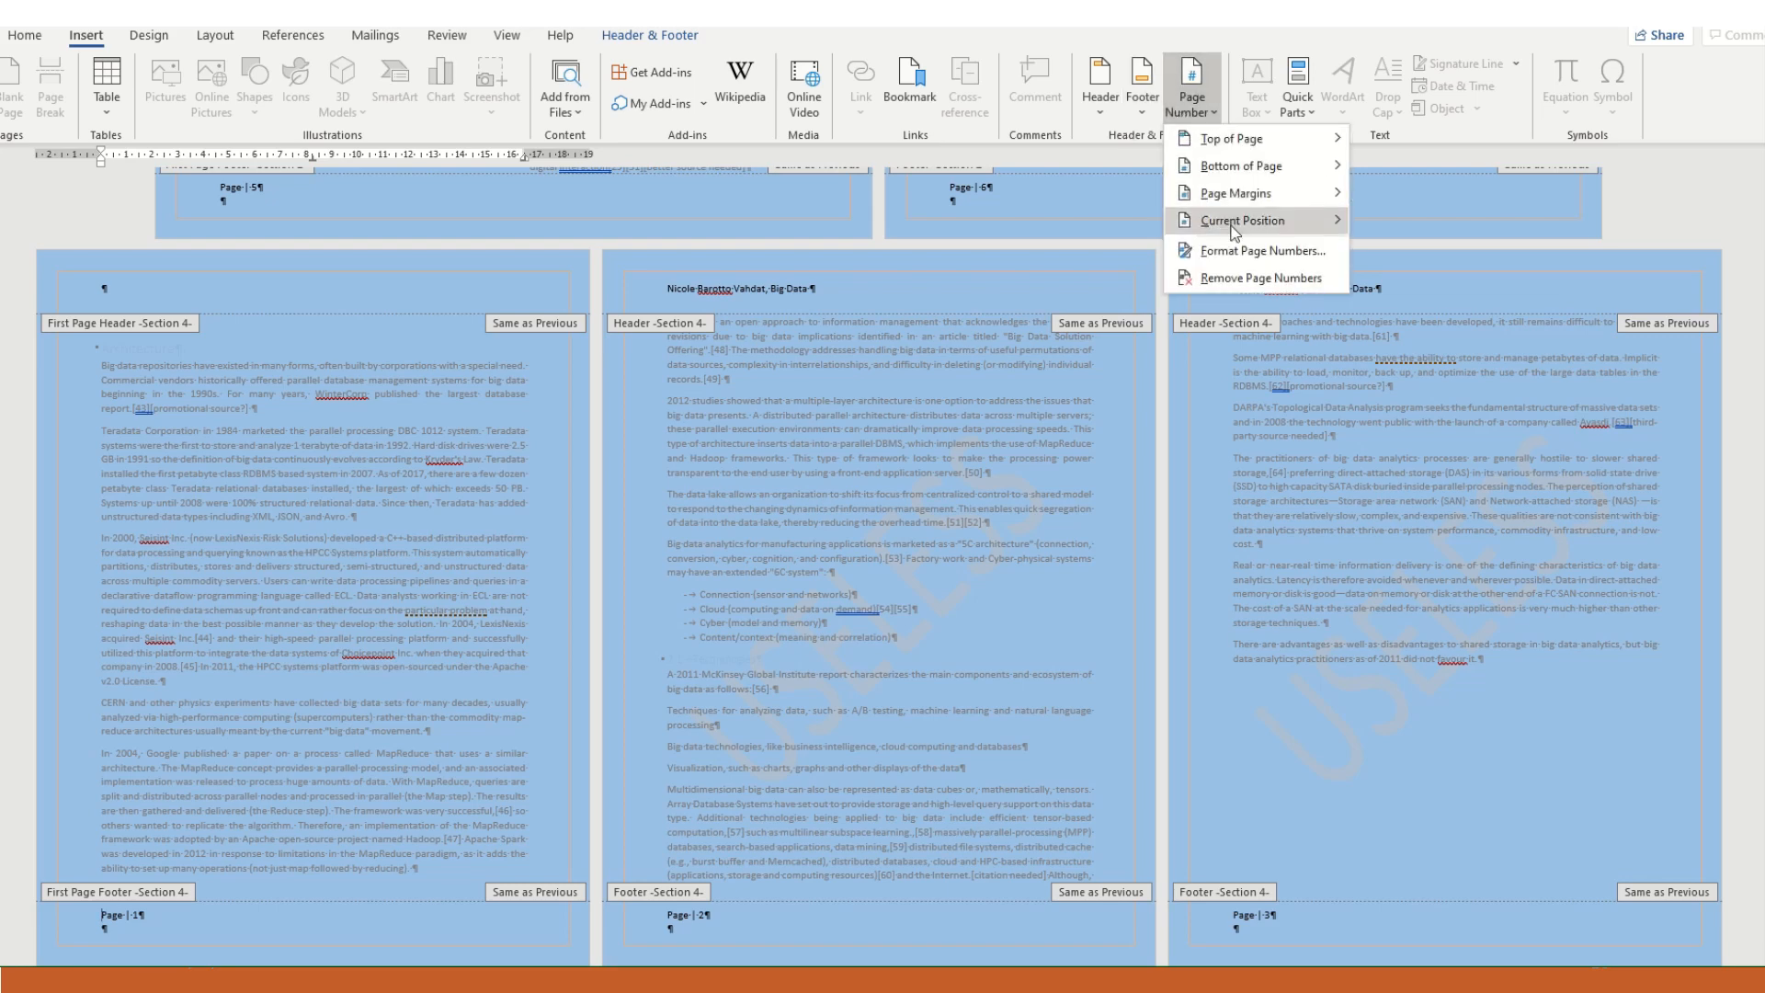
left_click(1245, 256)
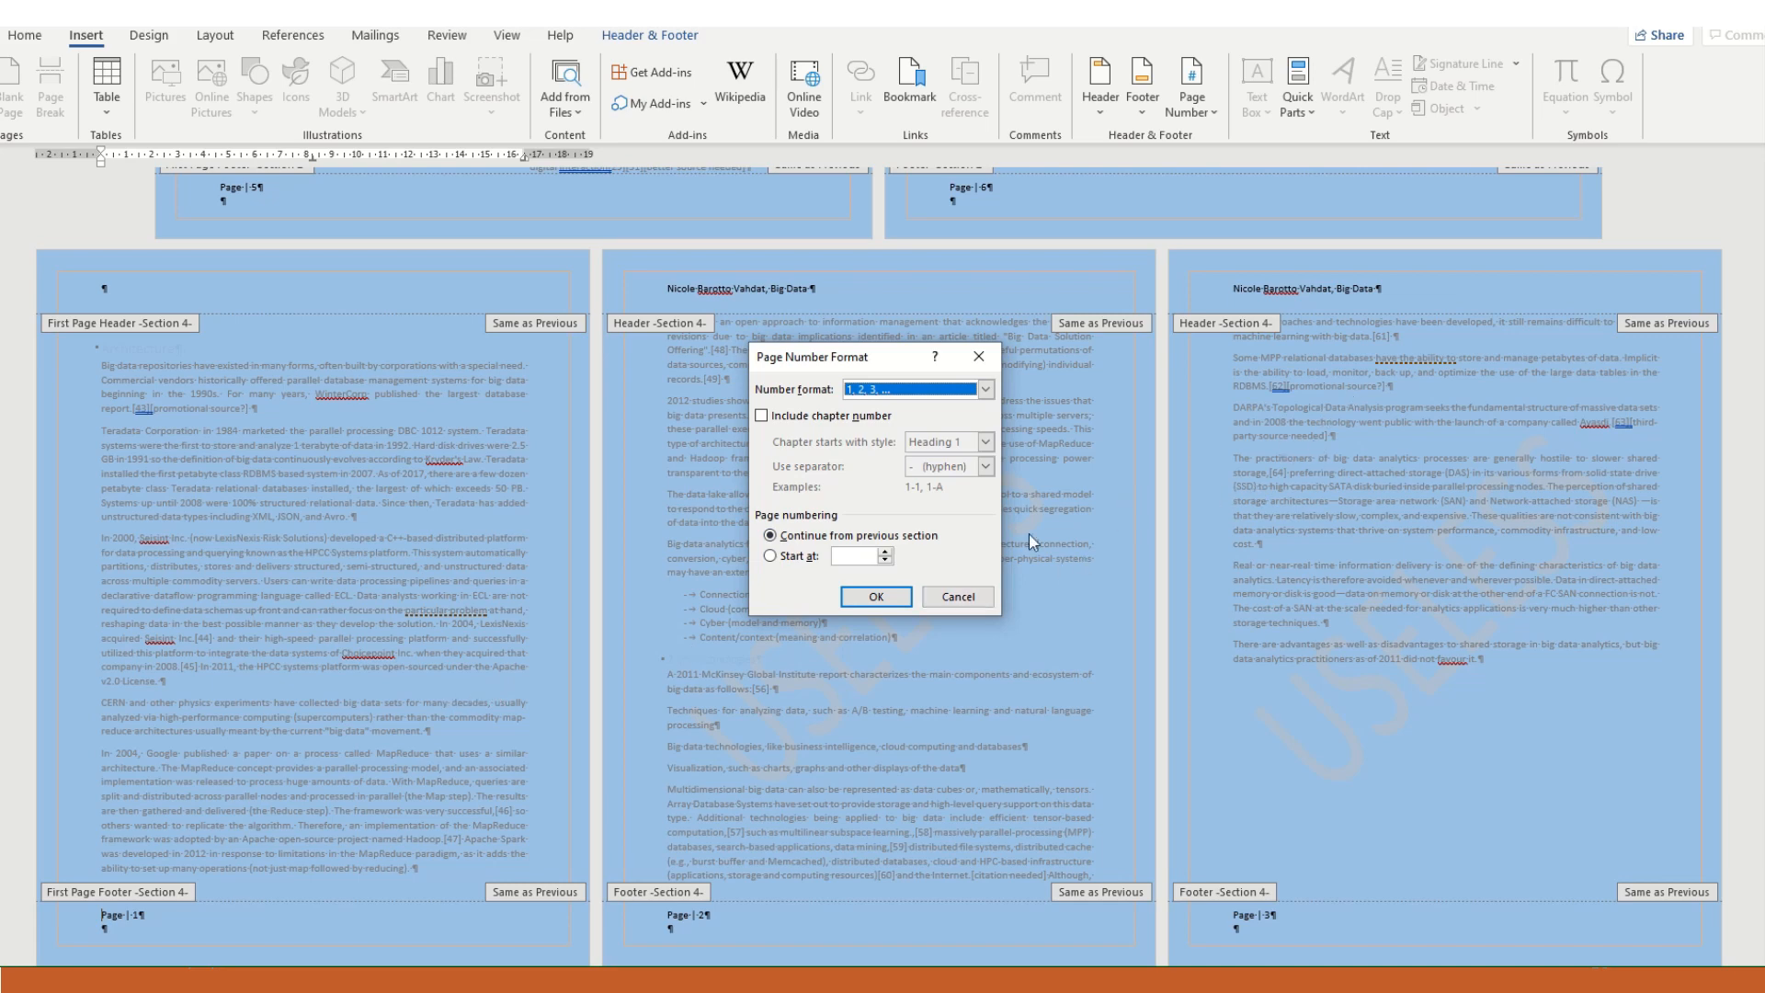
left_click(957, 596)
scroll(1218, 290, "up", 5)
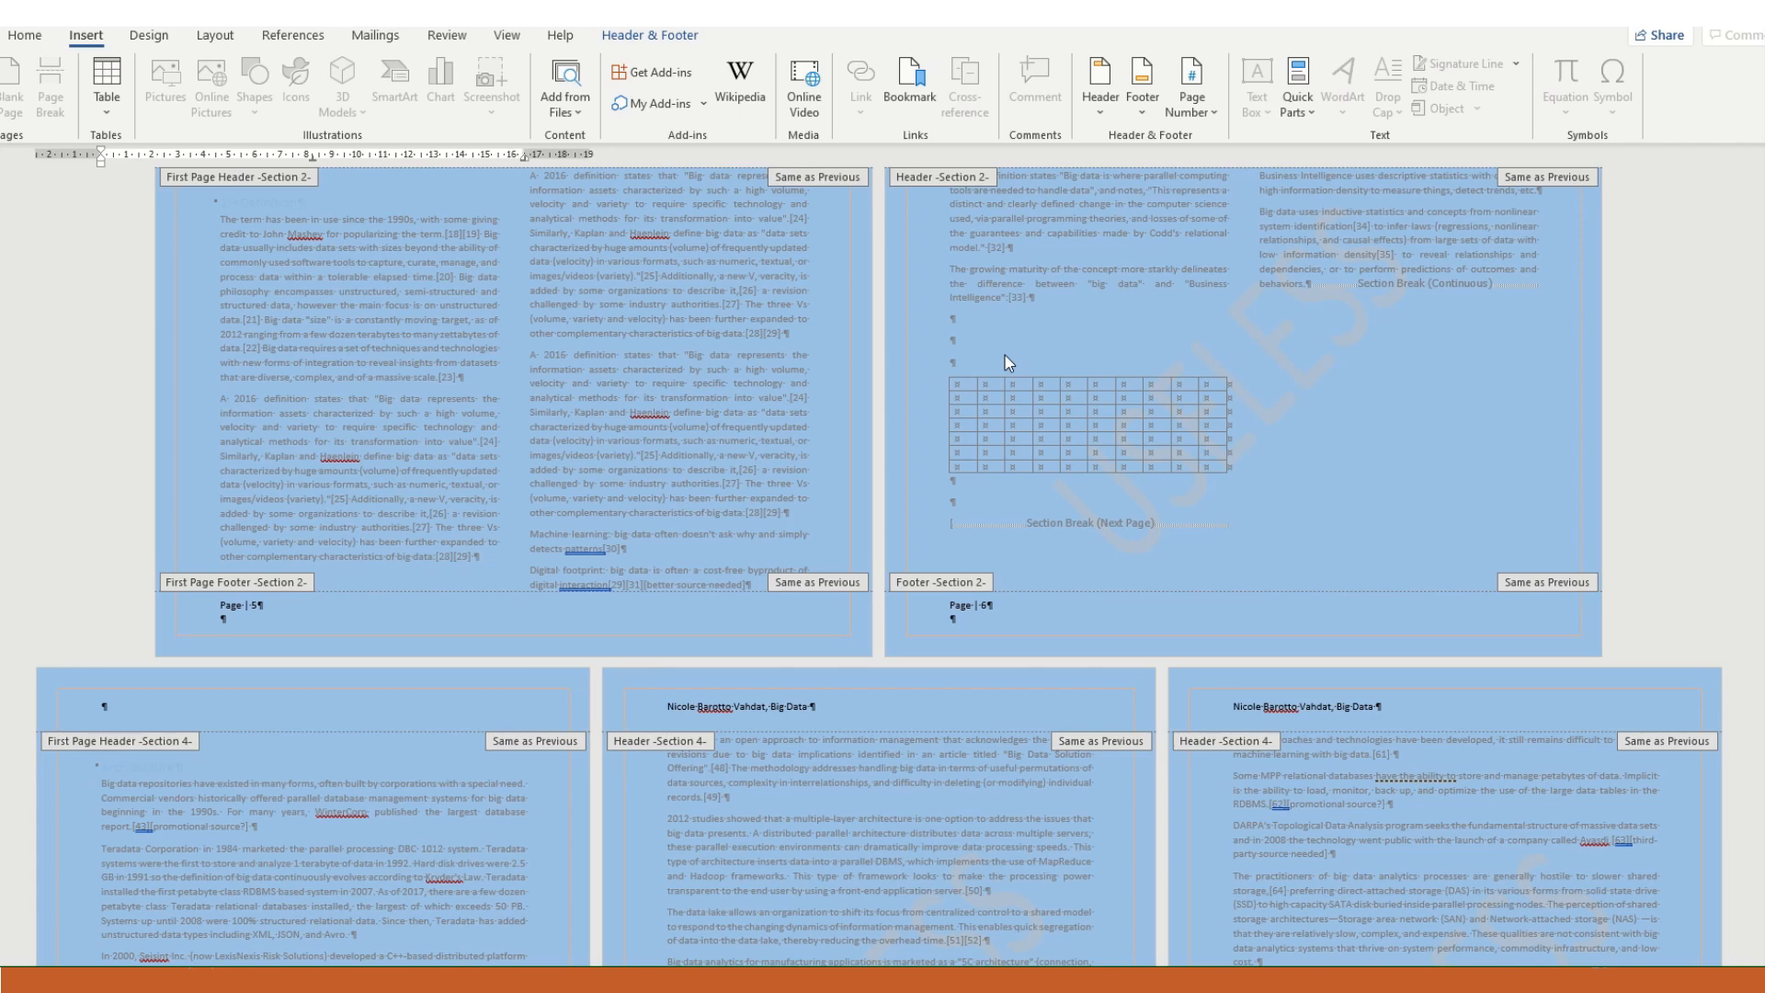
scroll(1015, 409, "down", 3)
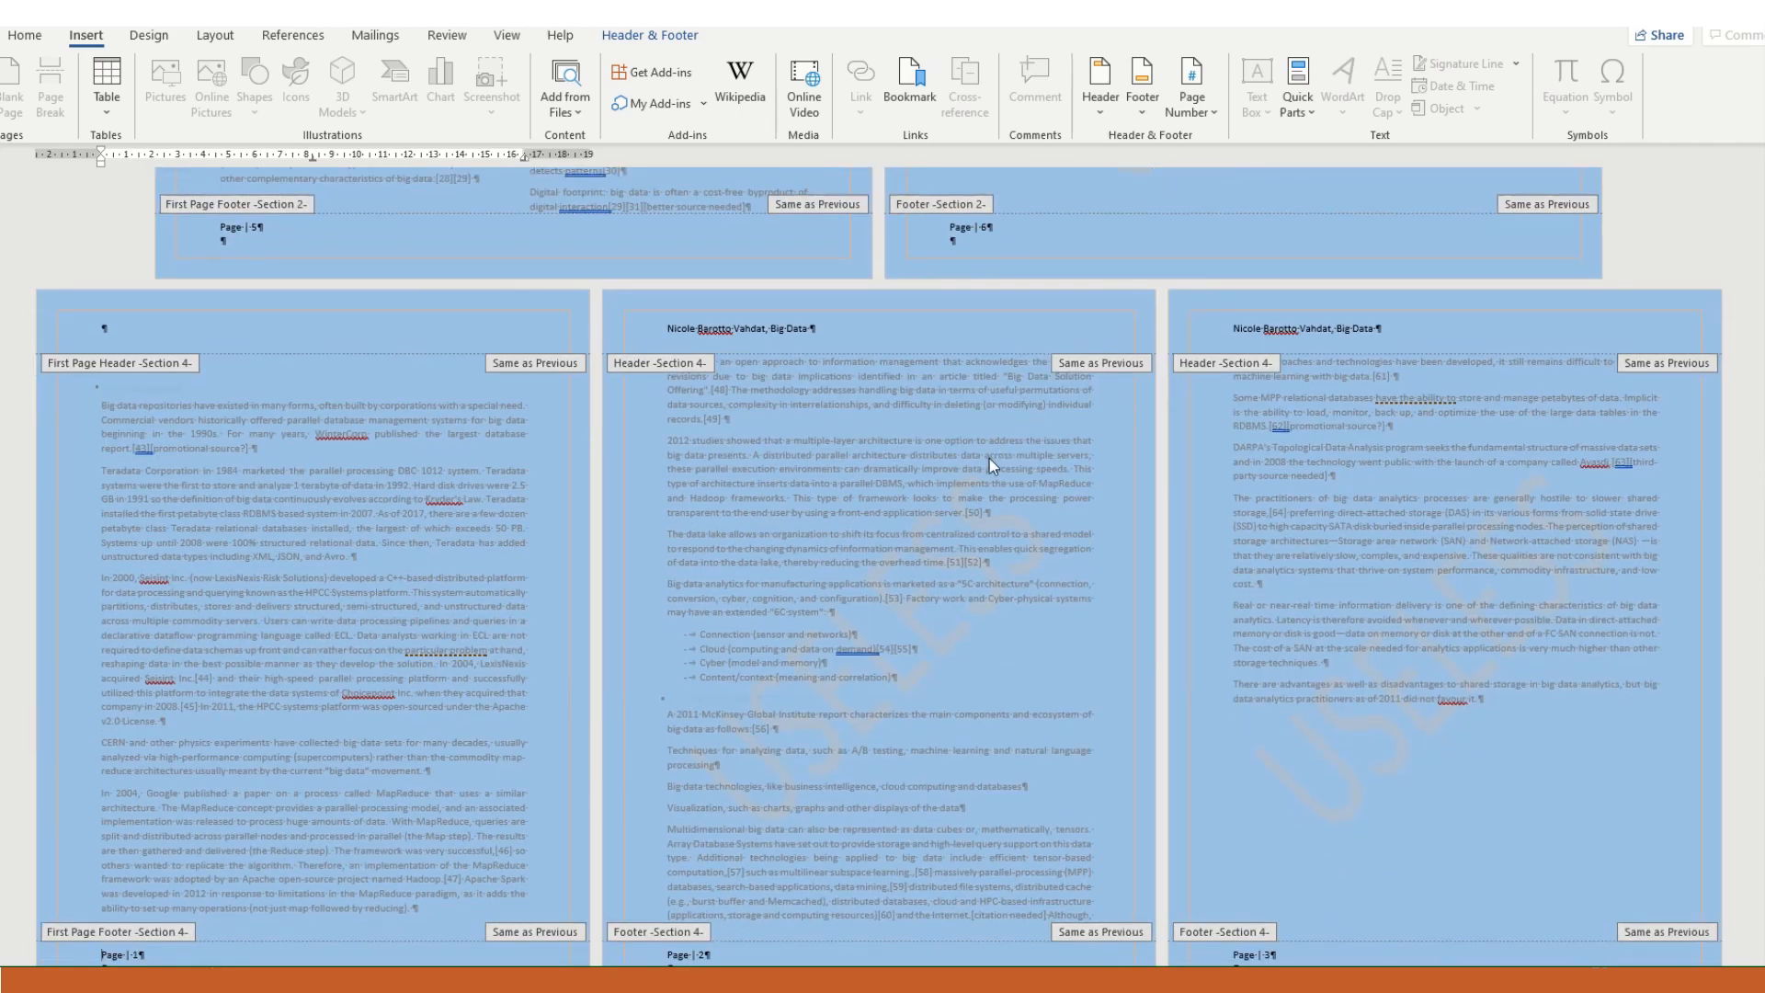
- Leave the footer and set the section containing the table to a single-column layout
double_click(1046, 277)
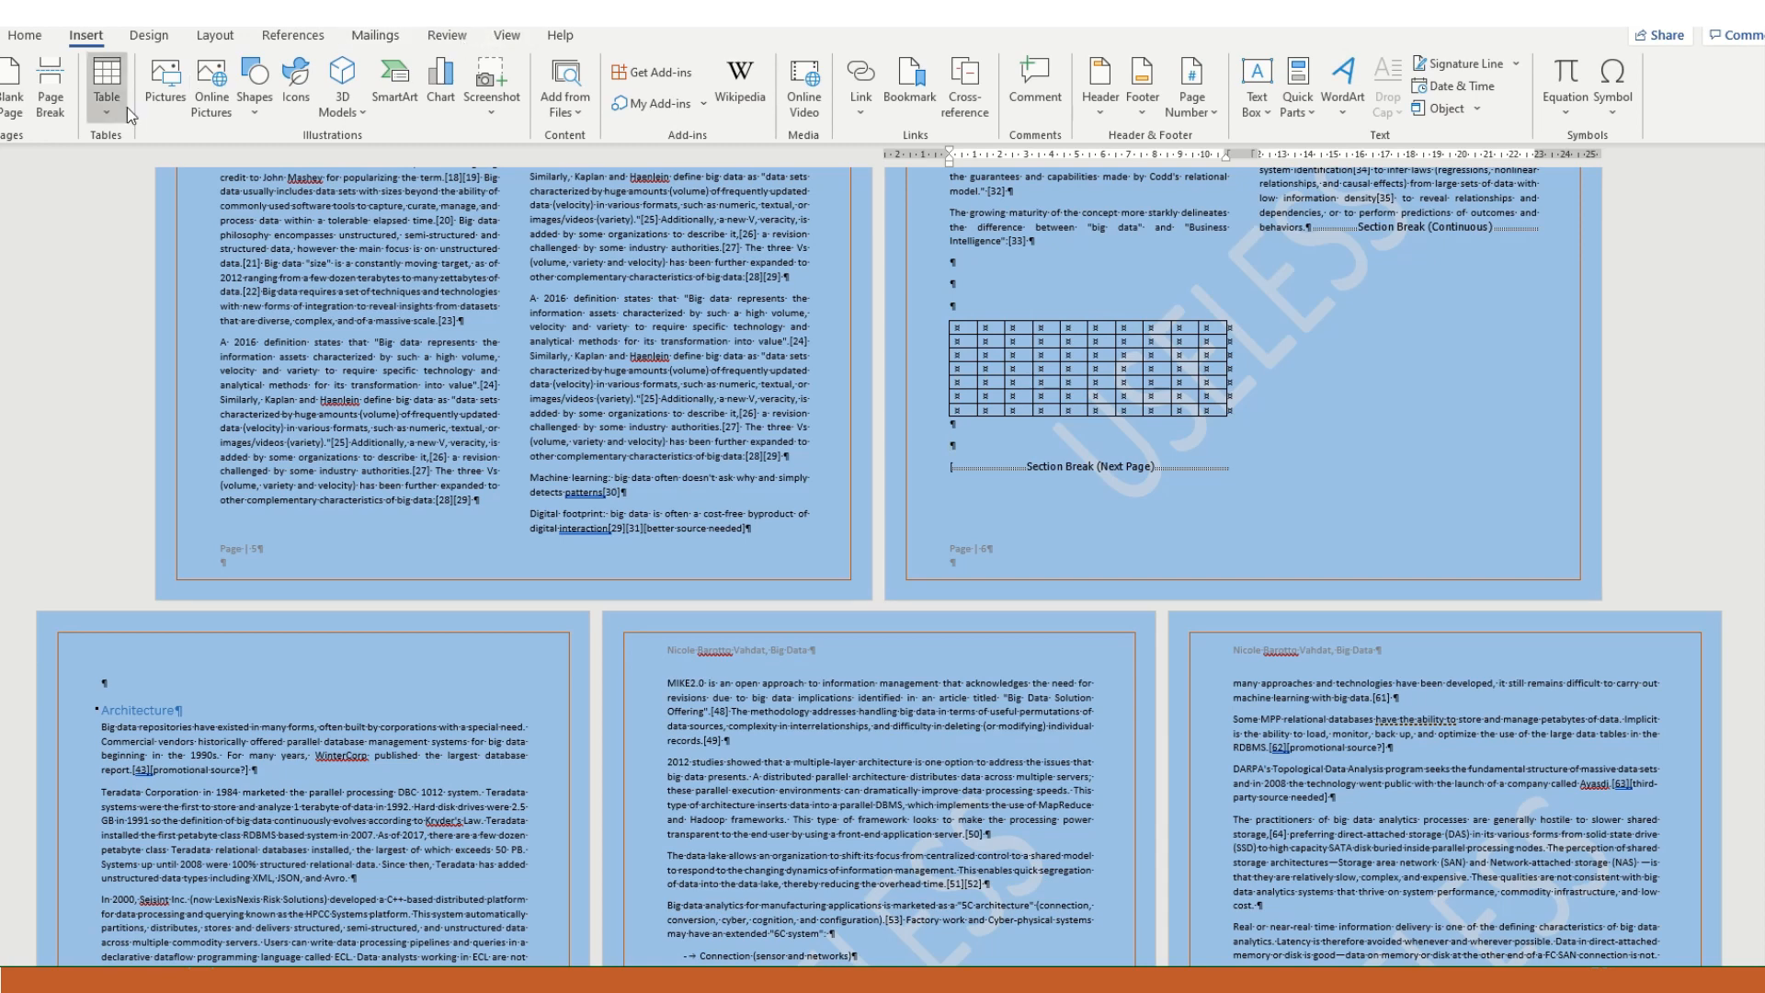
left_click(214, 37)
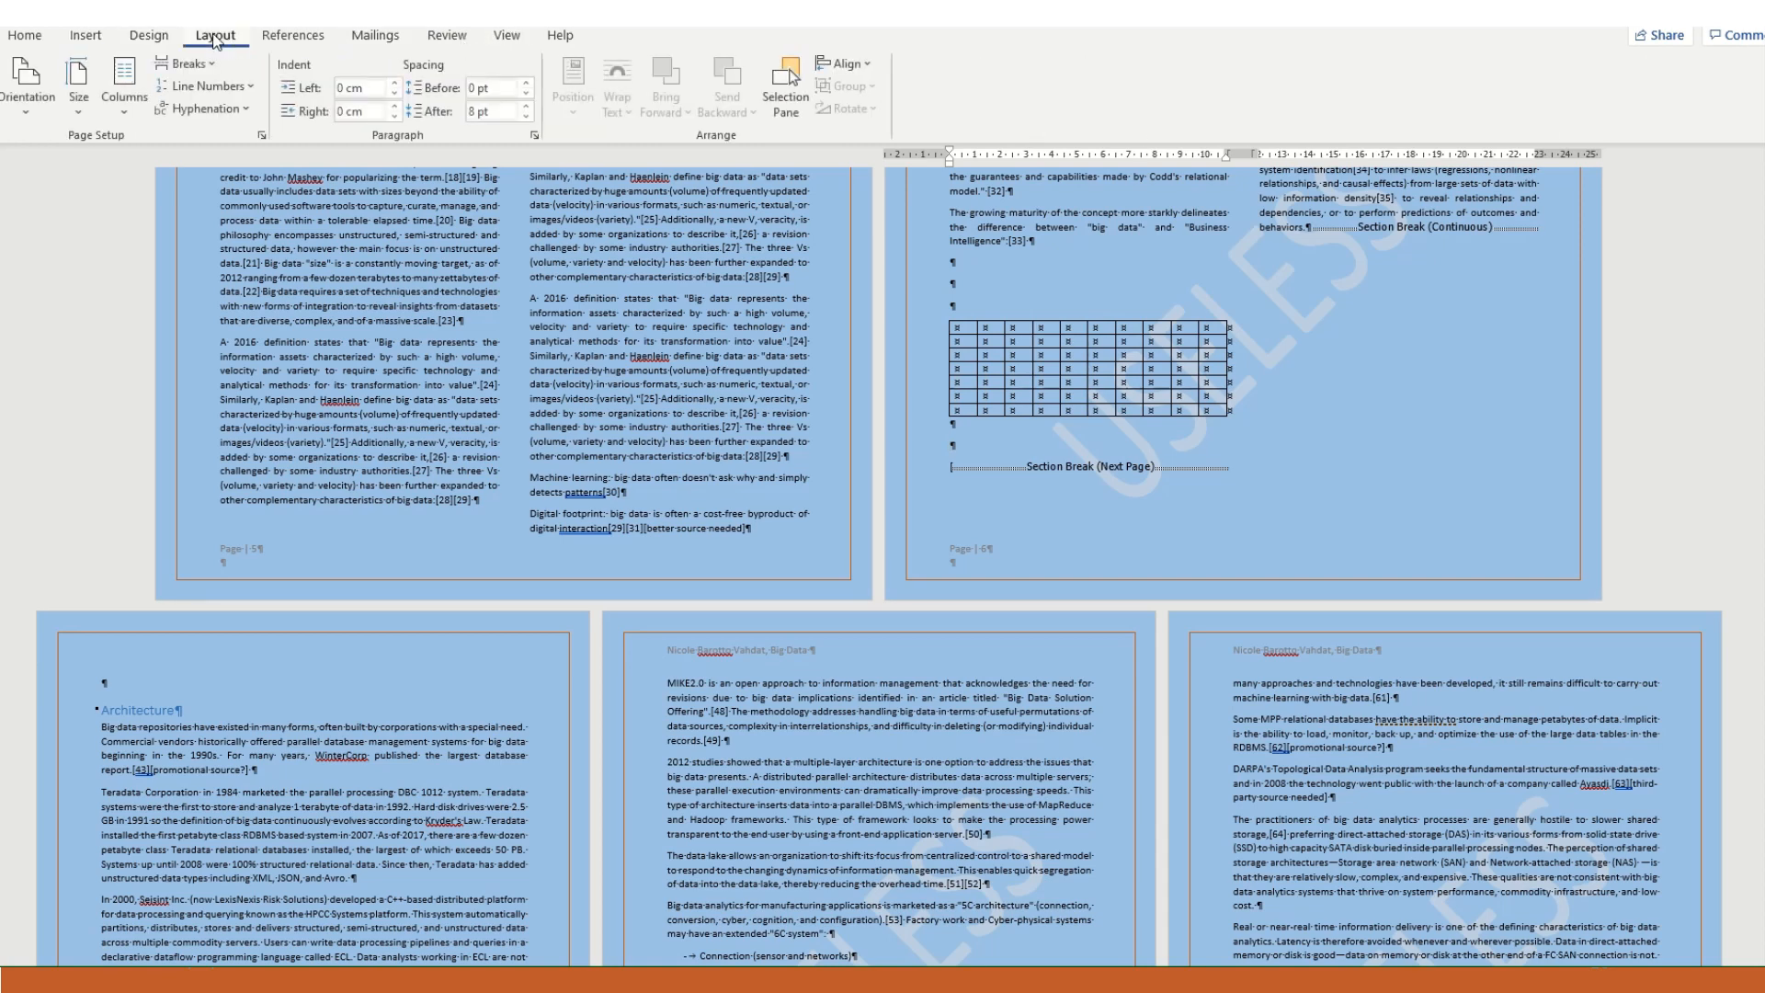
left_click(124, 87)
left_click(133, 150)
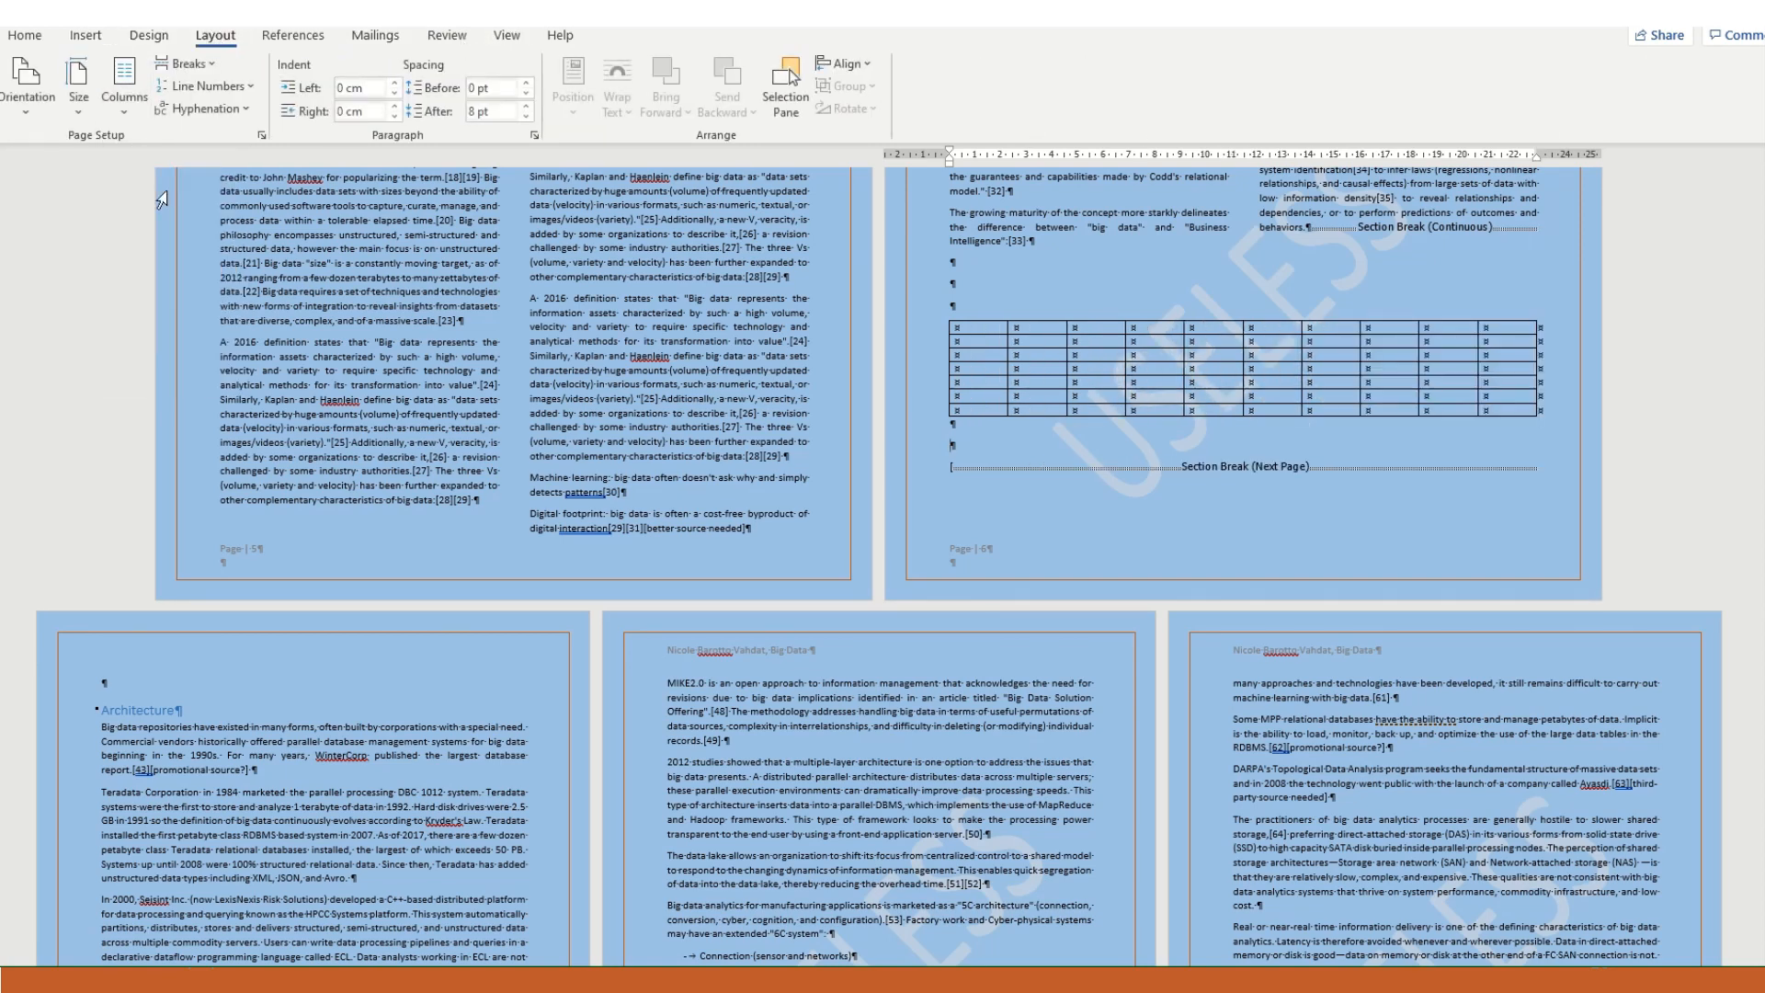
- Open the footer of the landscape page with the table and inspect the section labels and page numbers around it
double_click(1110, 549)
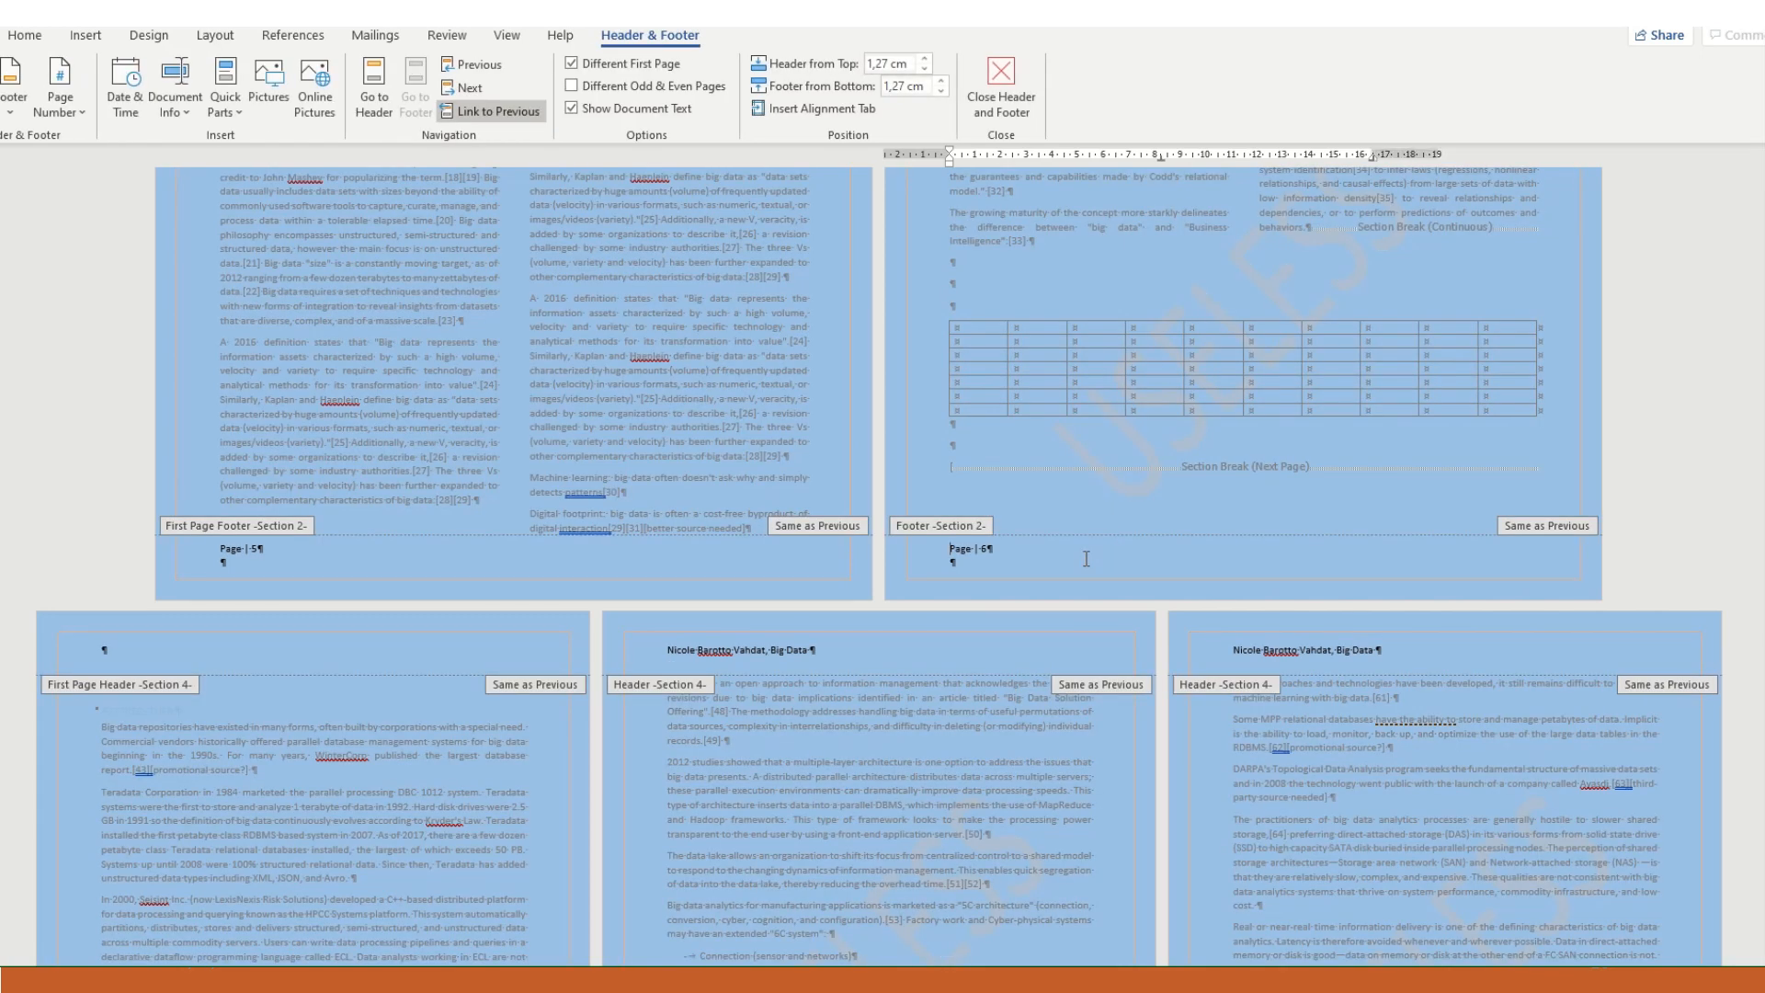
scroll(775, 616, "down", 3)
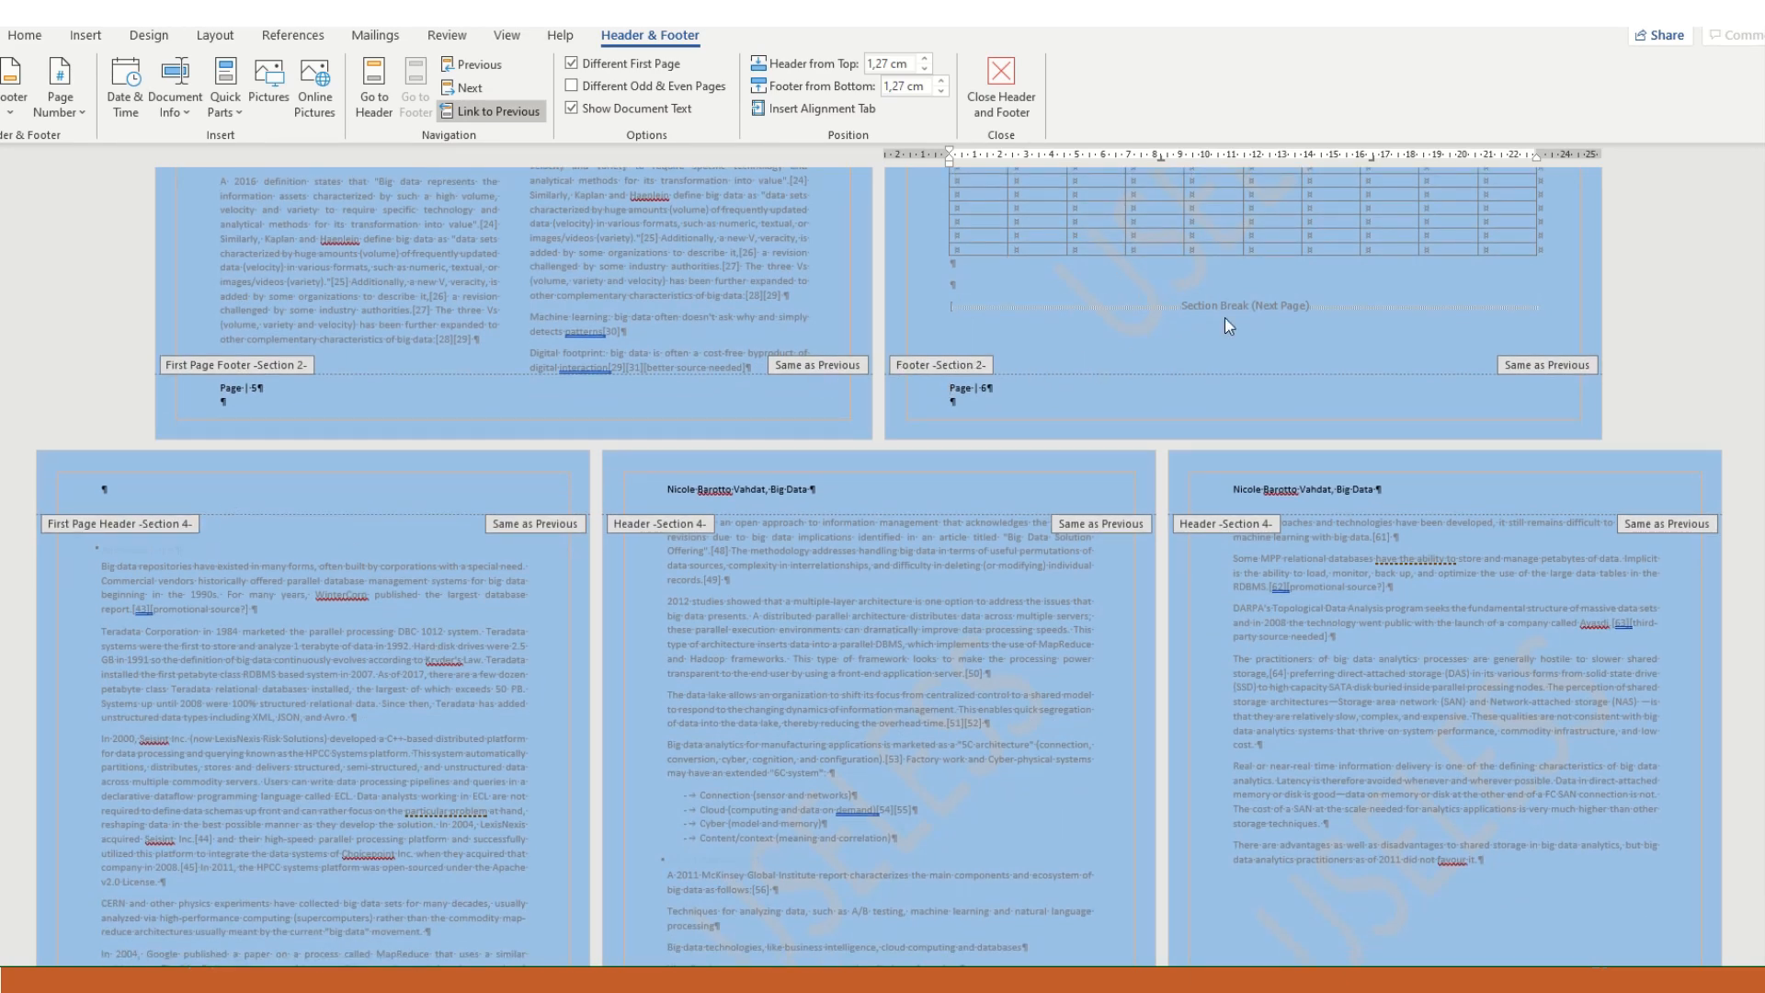
scroll(1243, 307, "up", 5)
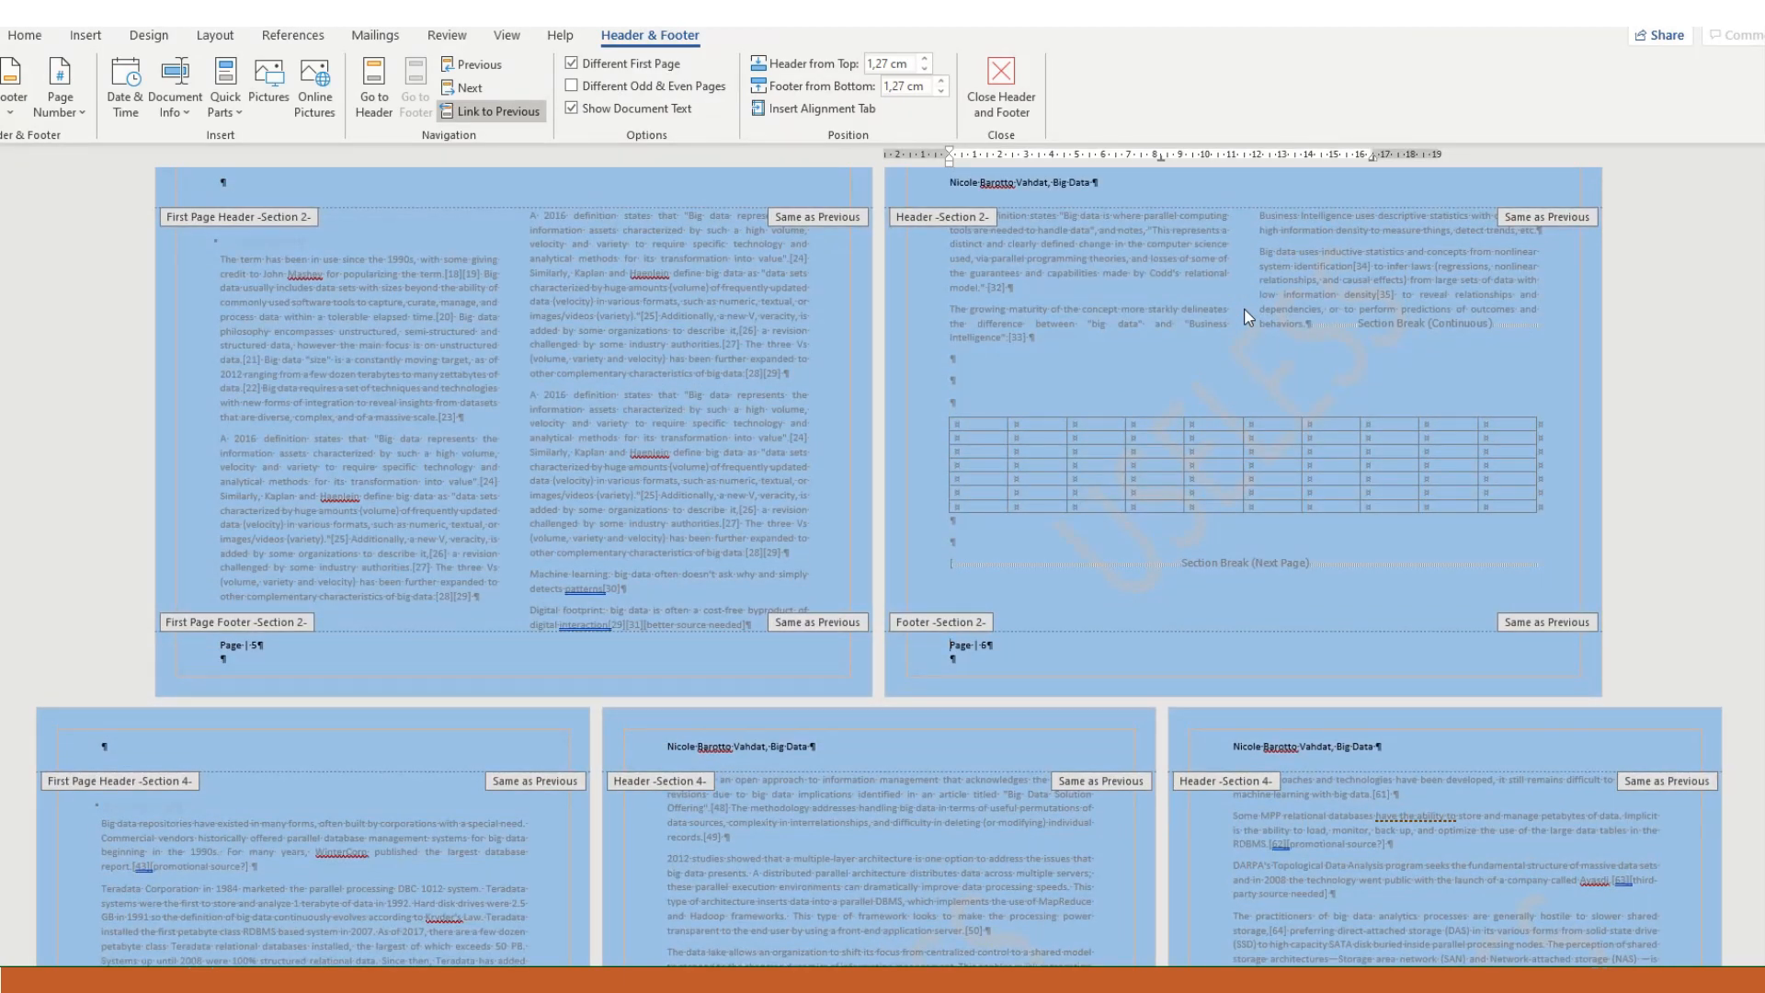
scroll(1264, 338, "down", 1)
left_click(1405, 295)
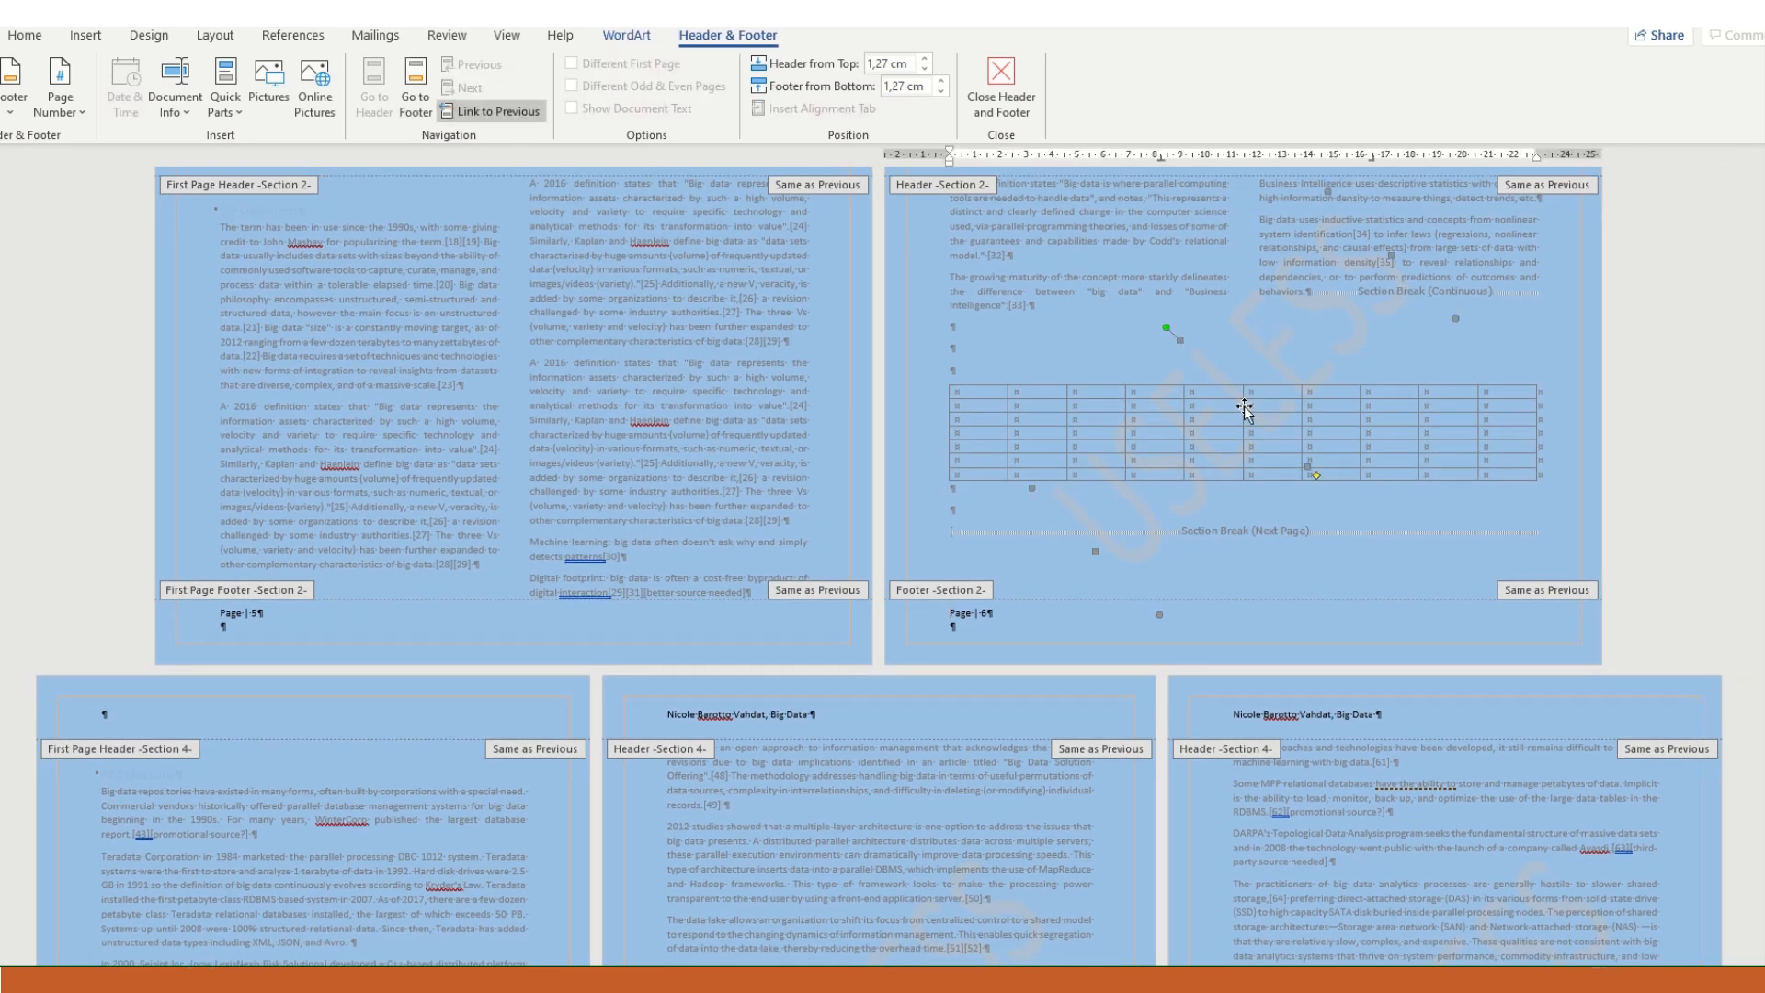
- Return to the body text and insert empty paragraphs above the table until it moves to its own page
left_click(1020, 358)
double_click(1021, 359)
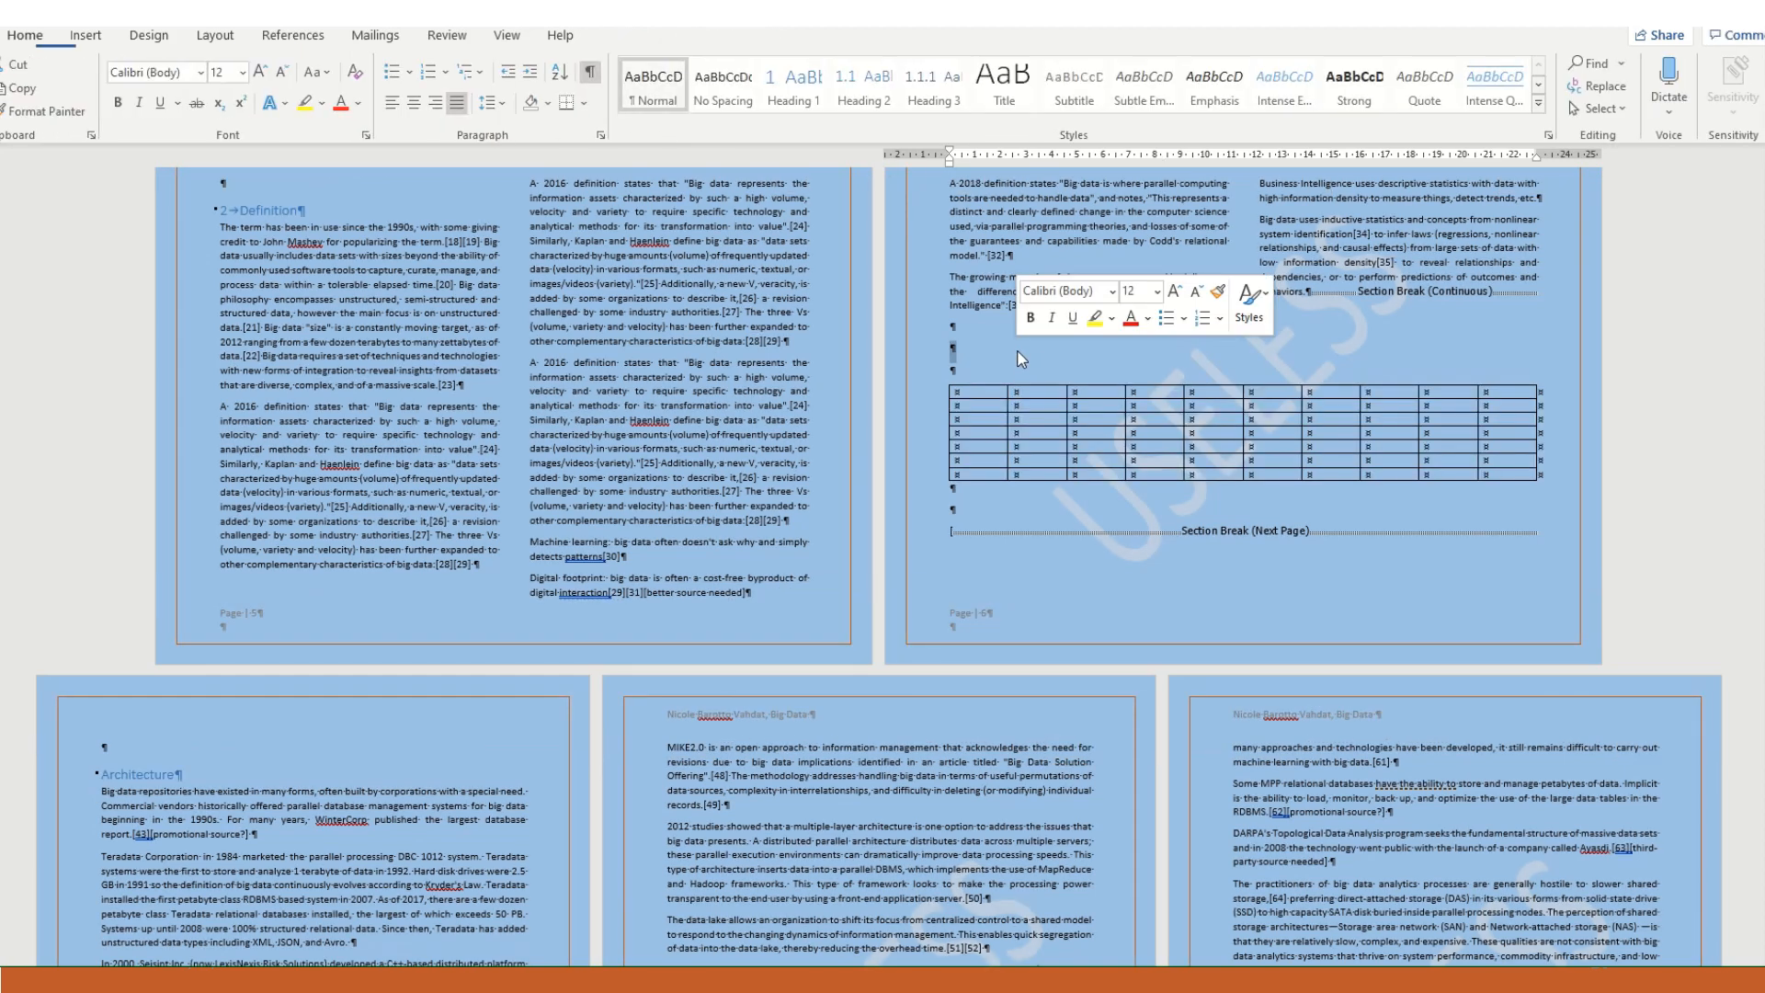
key("Return")
key("Return")
key("Return")
key("Return")
key("Return")
key("Return")
key("Return")
key("Return")
key("Return")
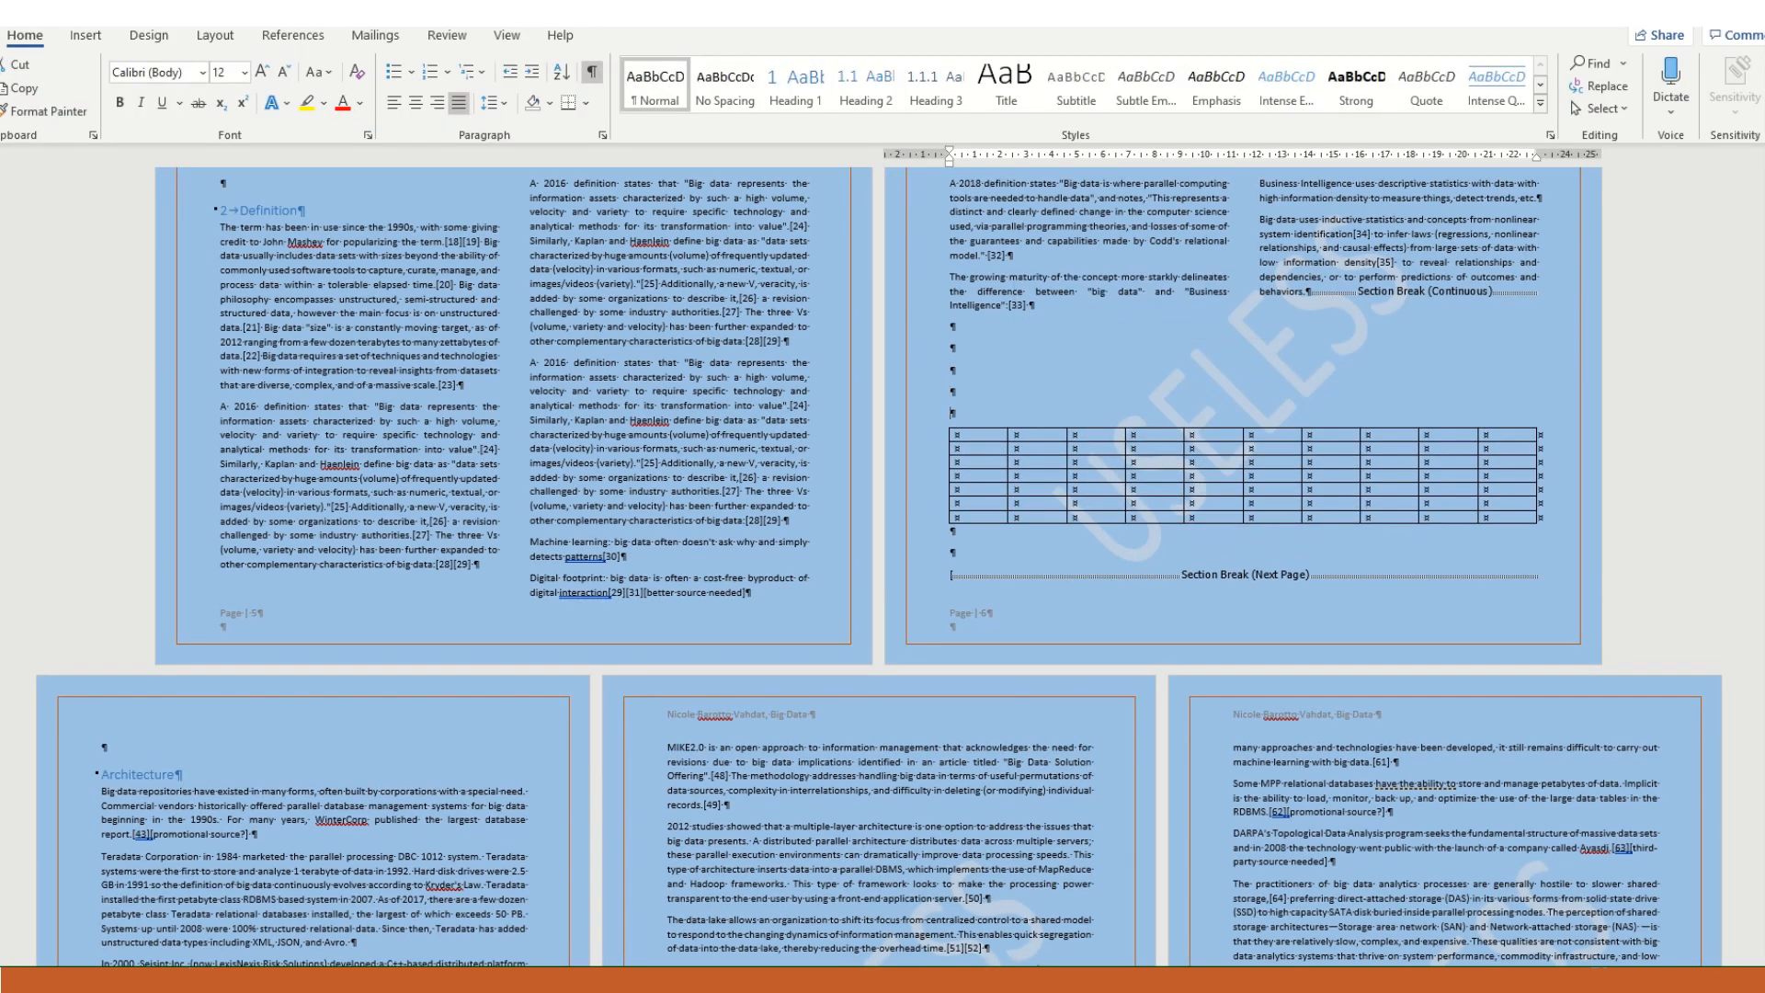
key("Return")
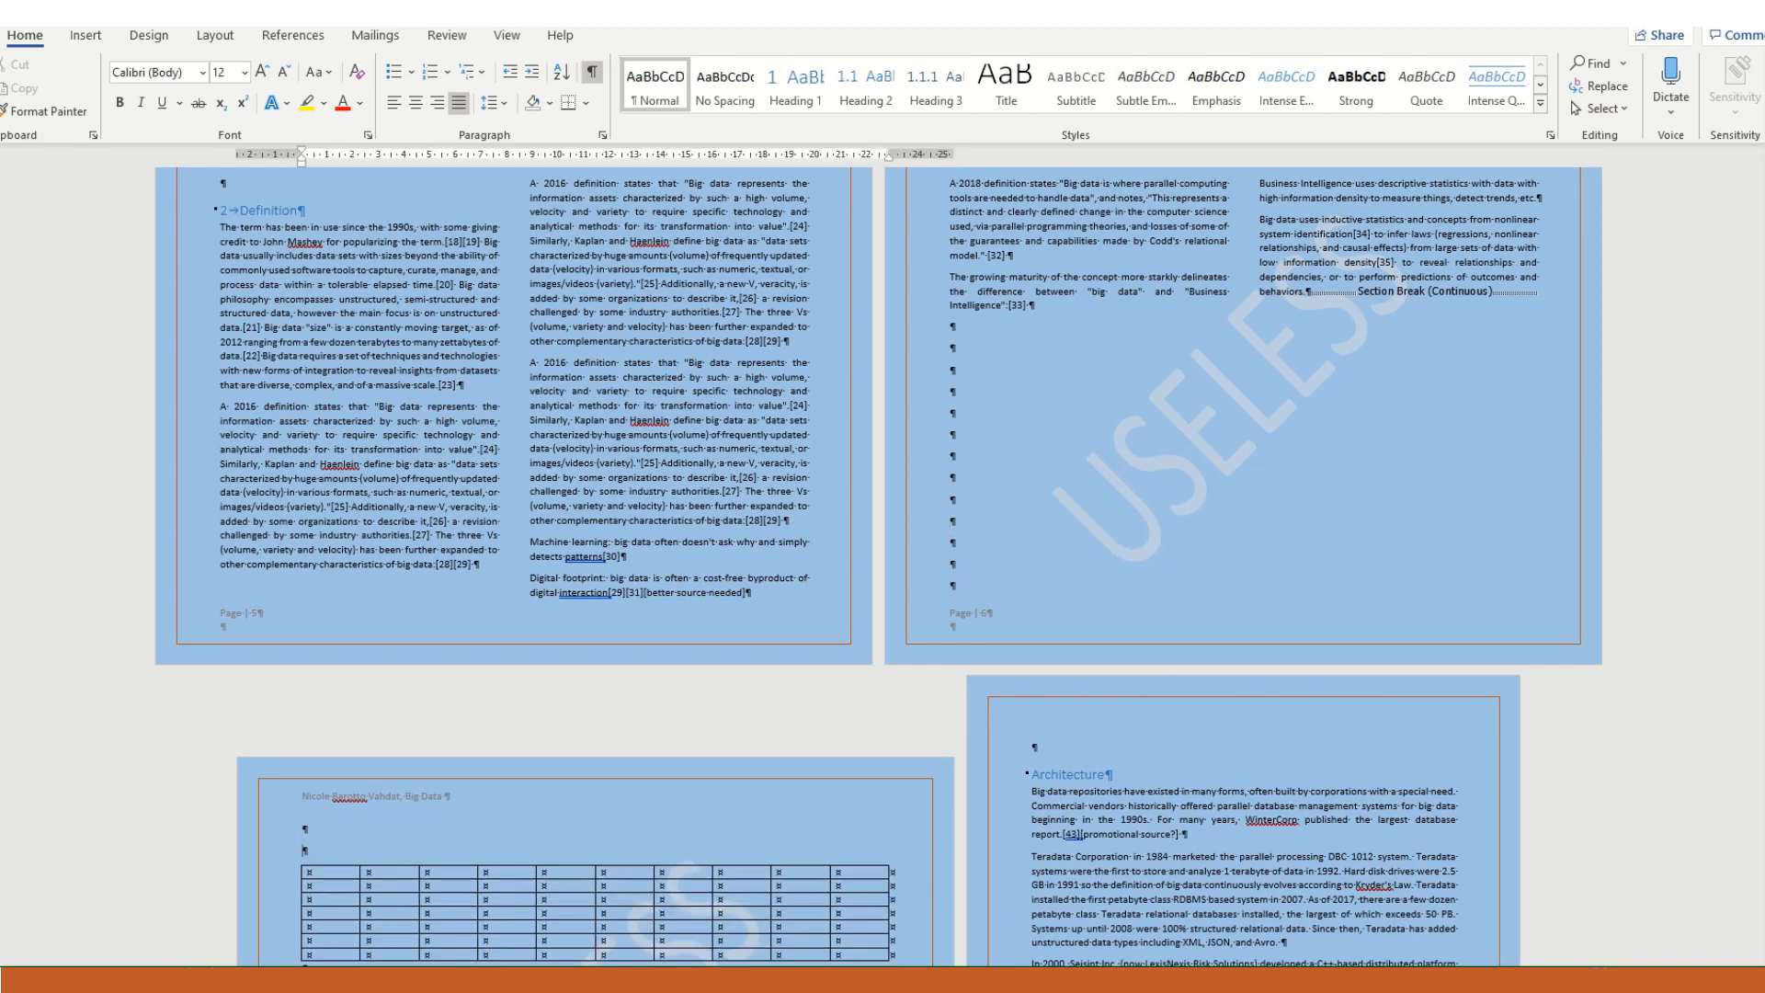
key("Return")
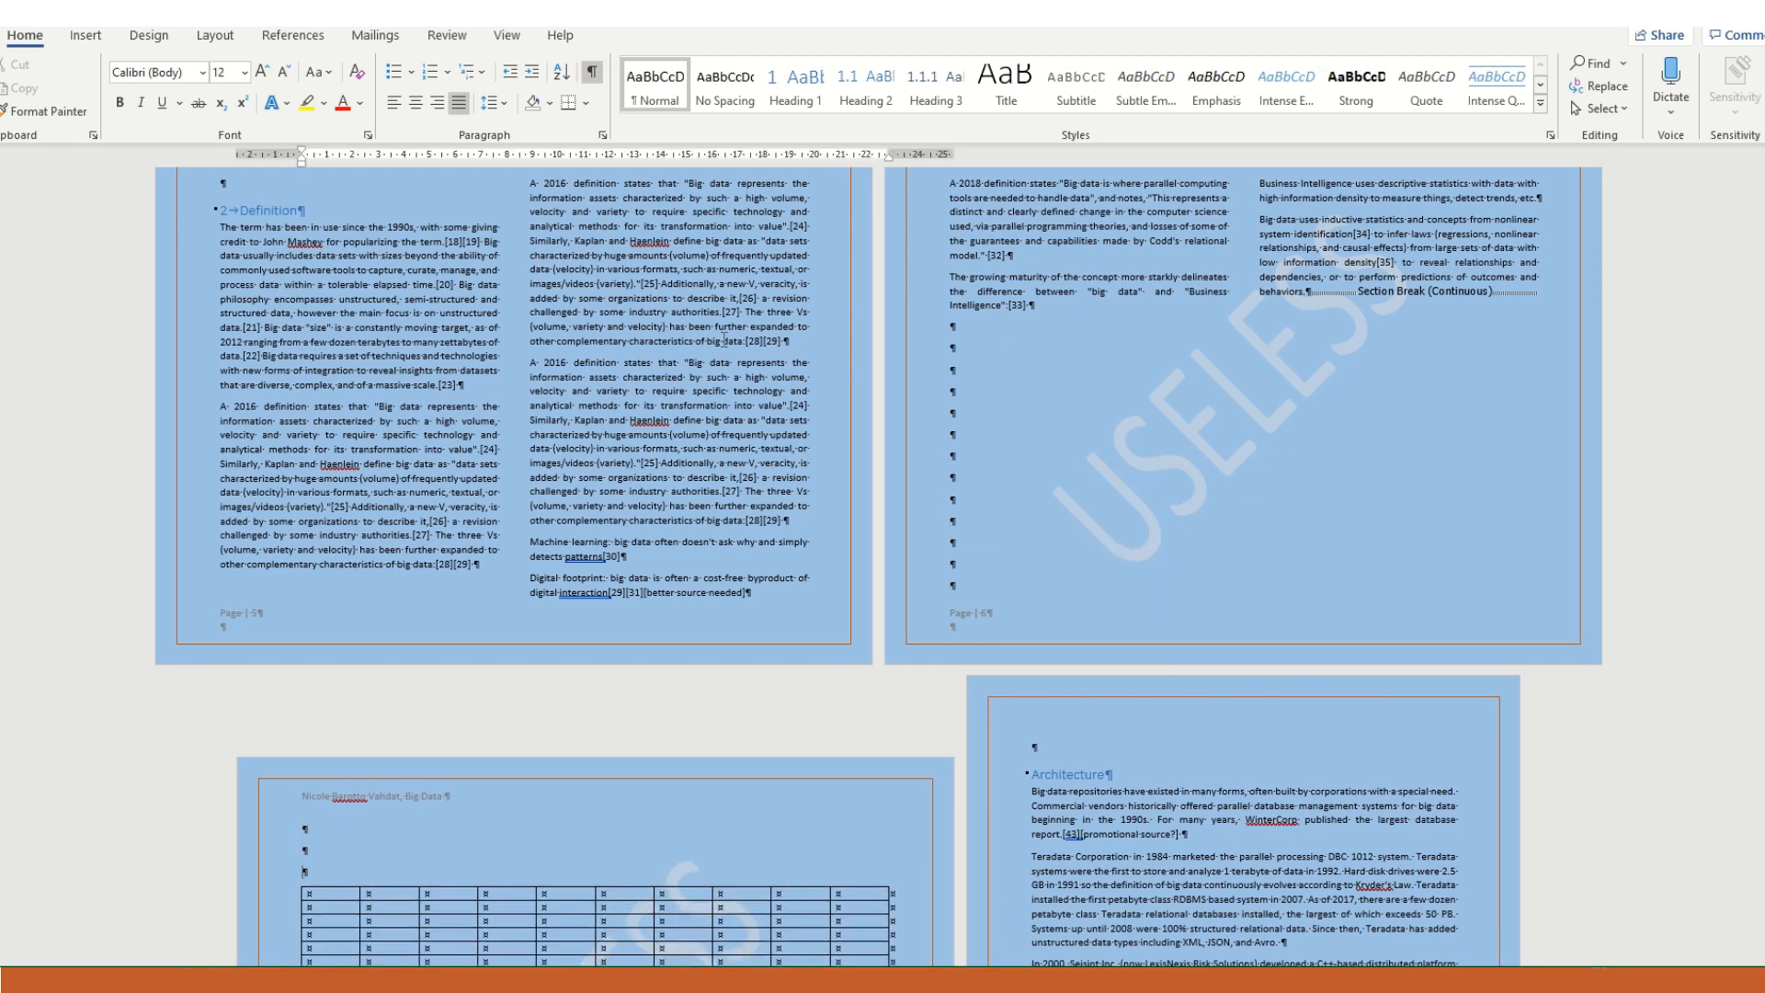
- Set the page numbering of Section 3, the table's section, to continue from the previous section, using its footer
scroll(680, 354, "down", 5)
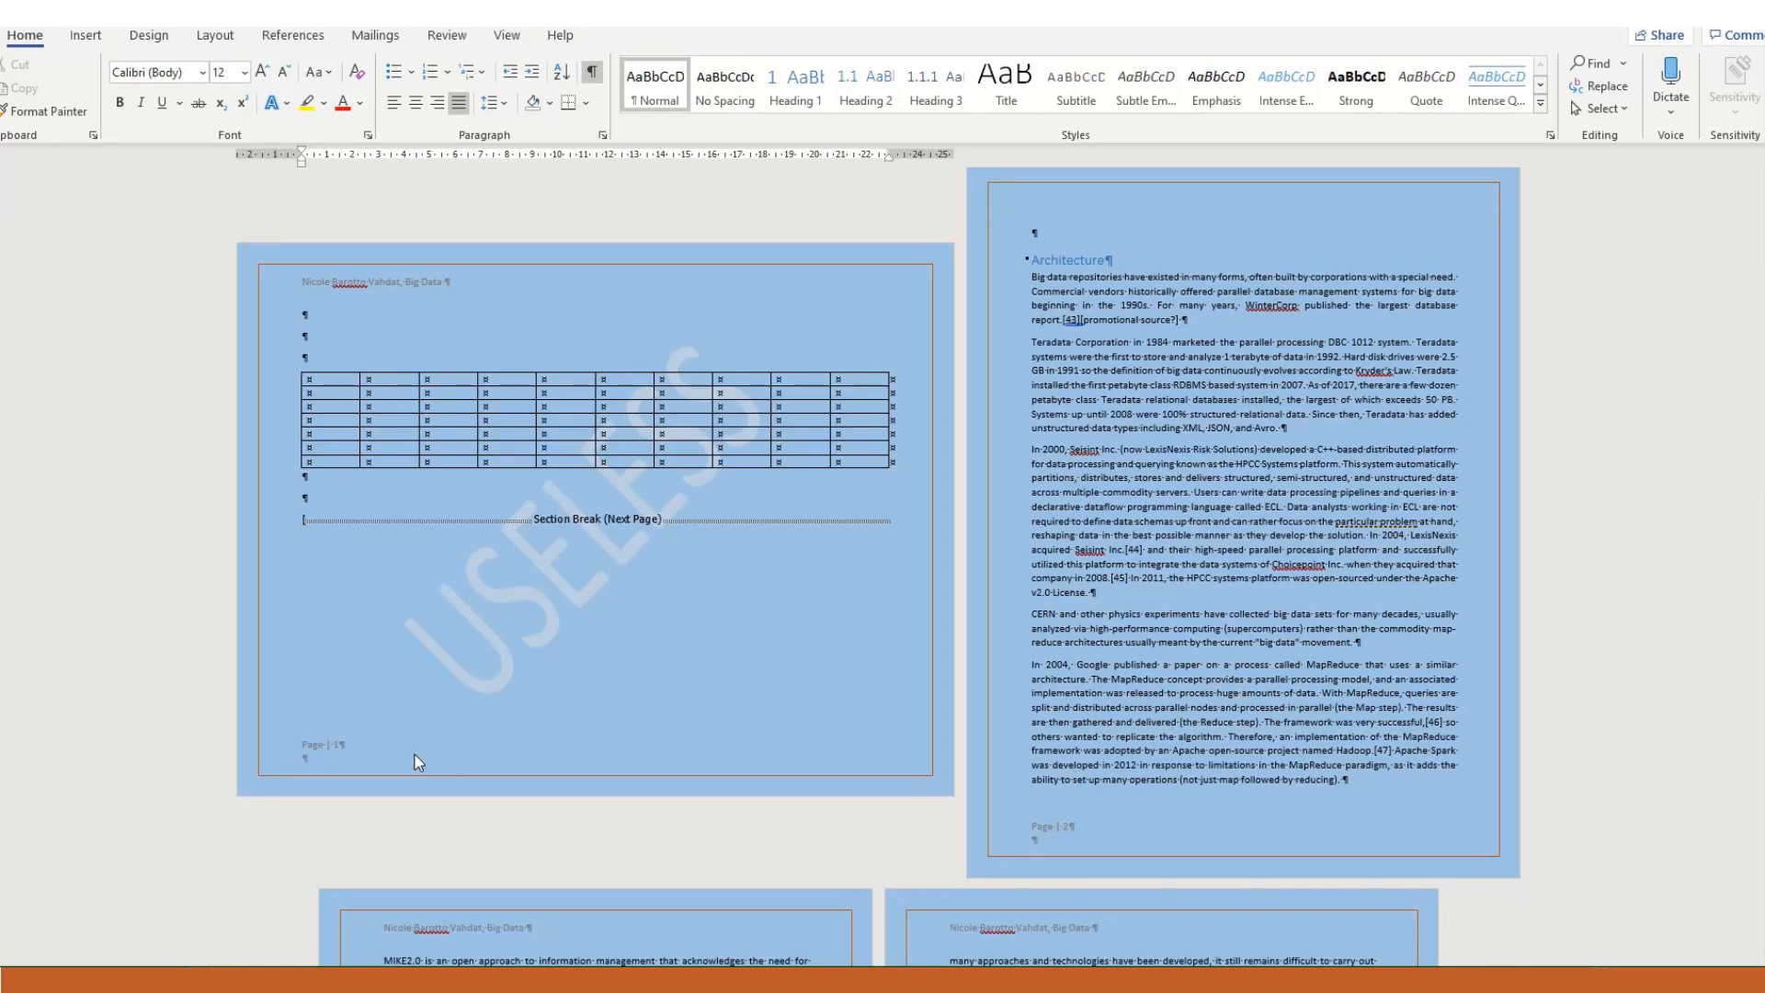
double_click(321, 759)
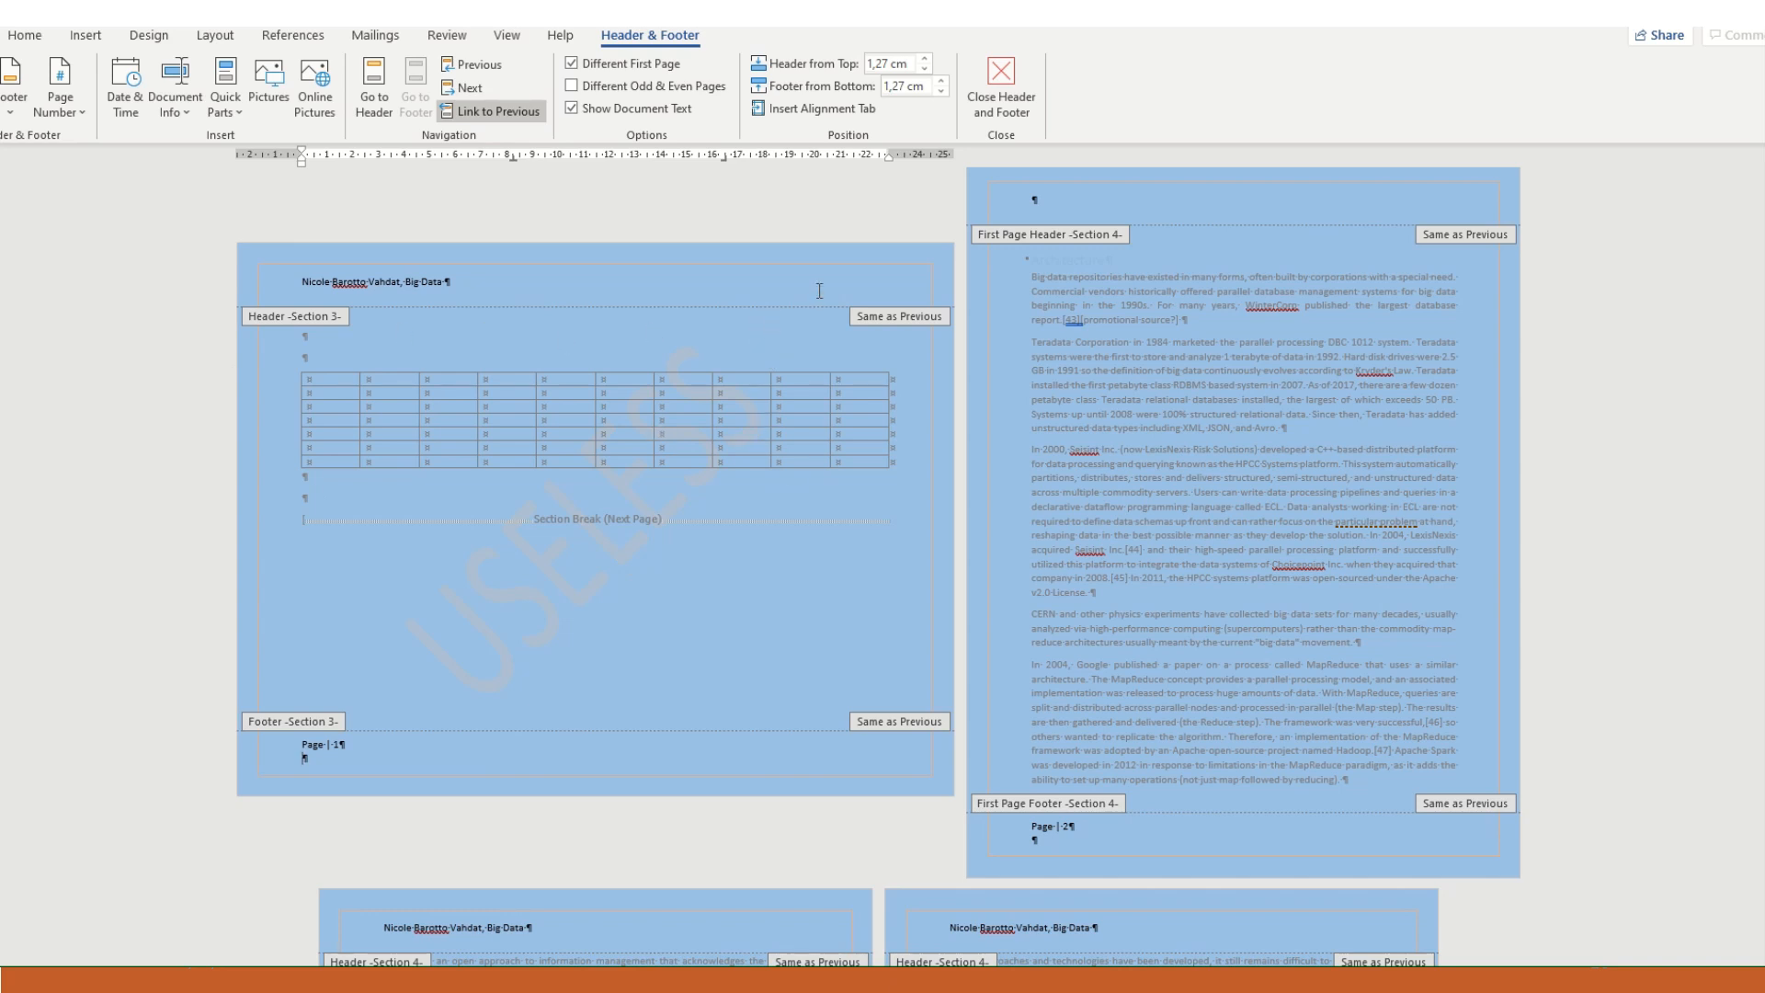
left_click(86, 36)
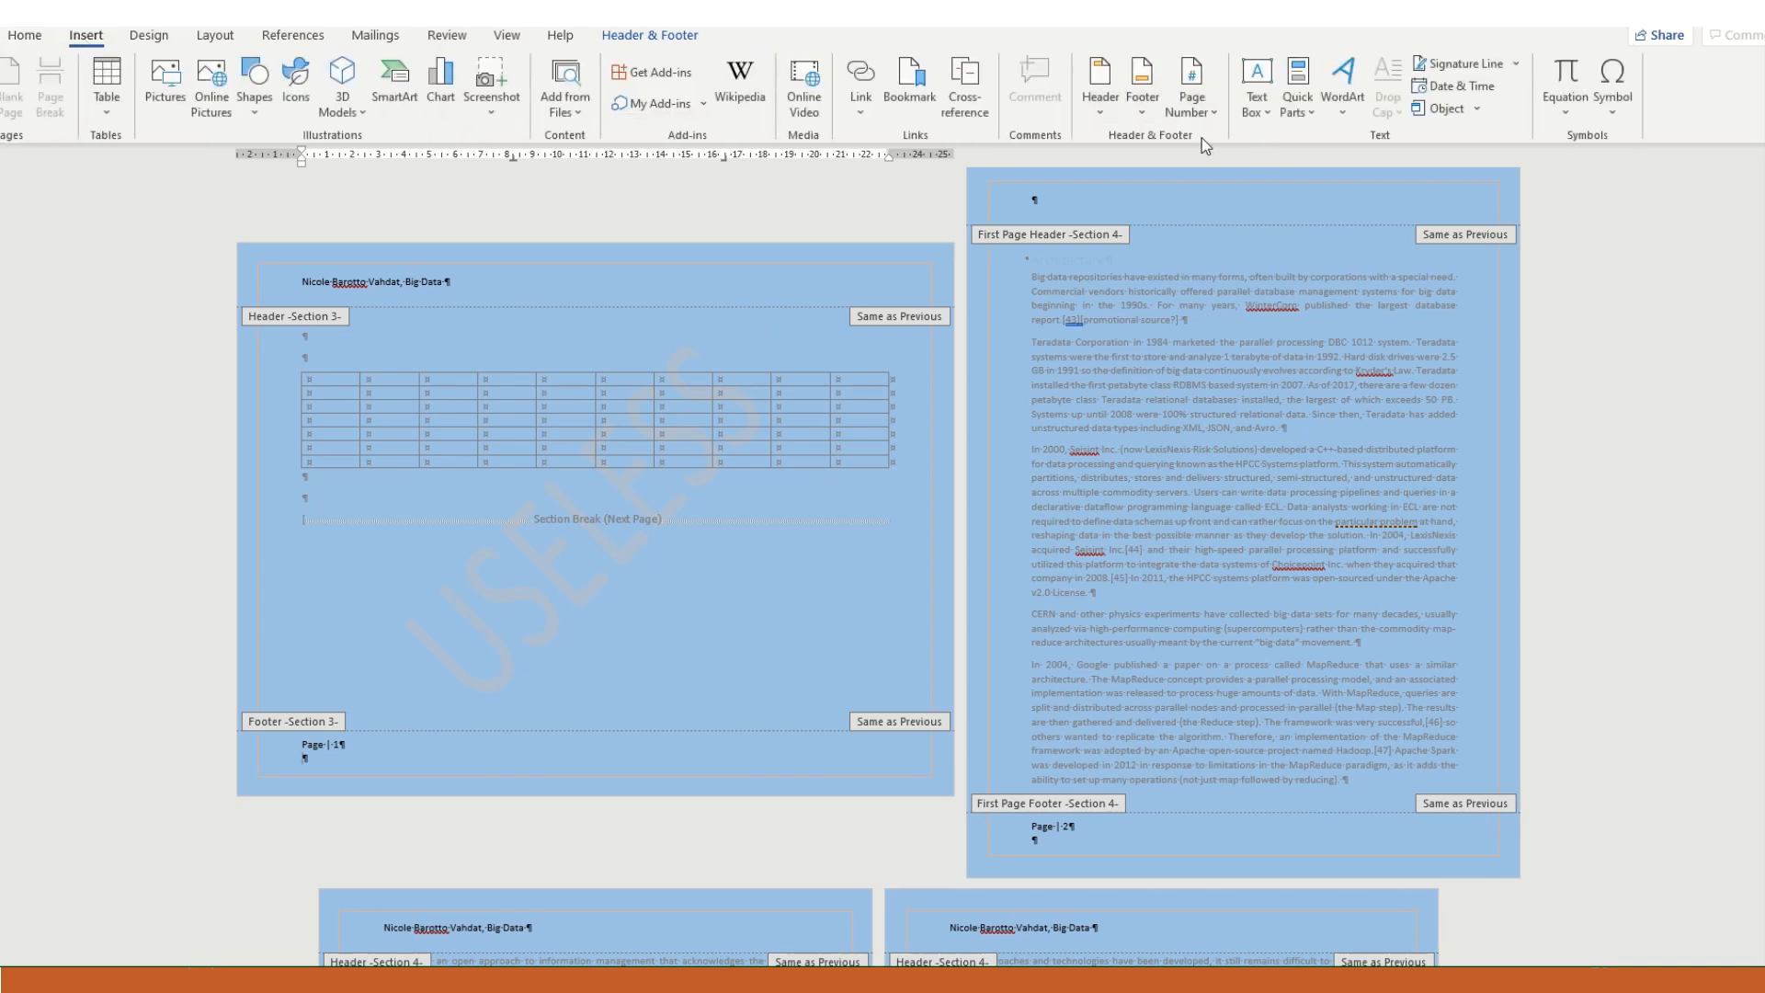
left_click(1154, 102)
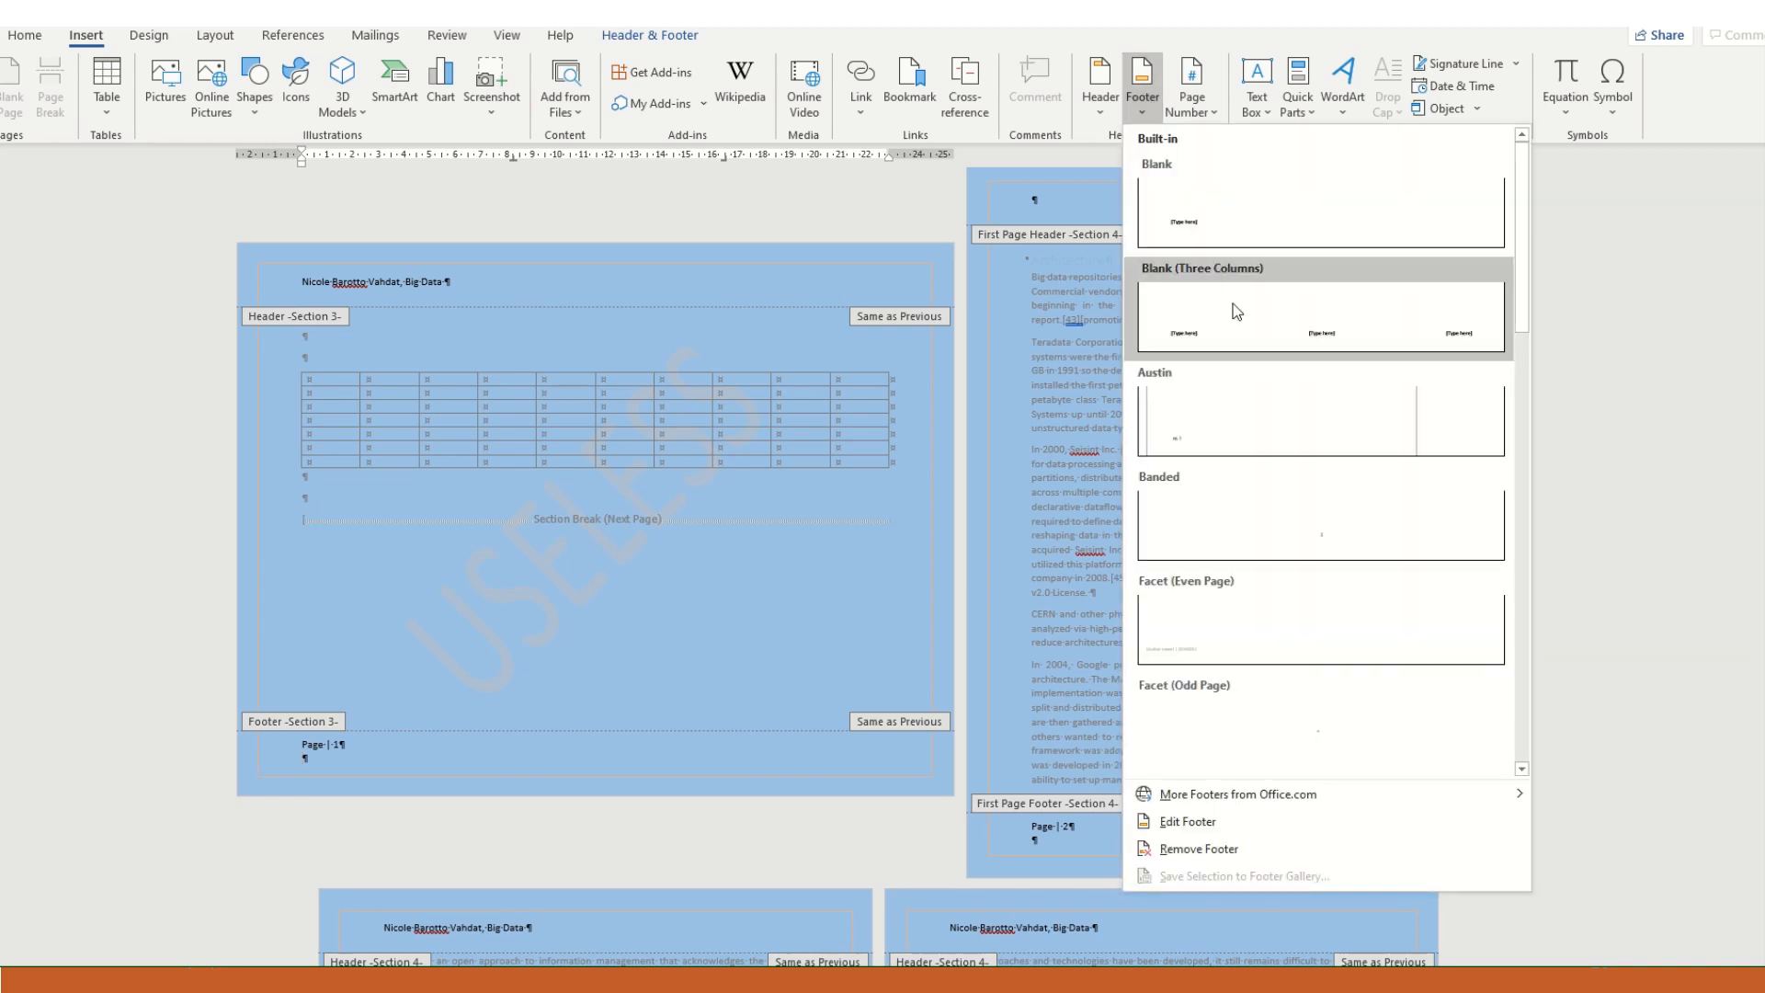
left_click(1188, 104)
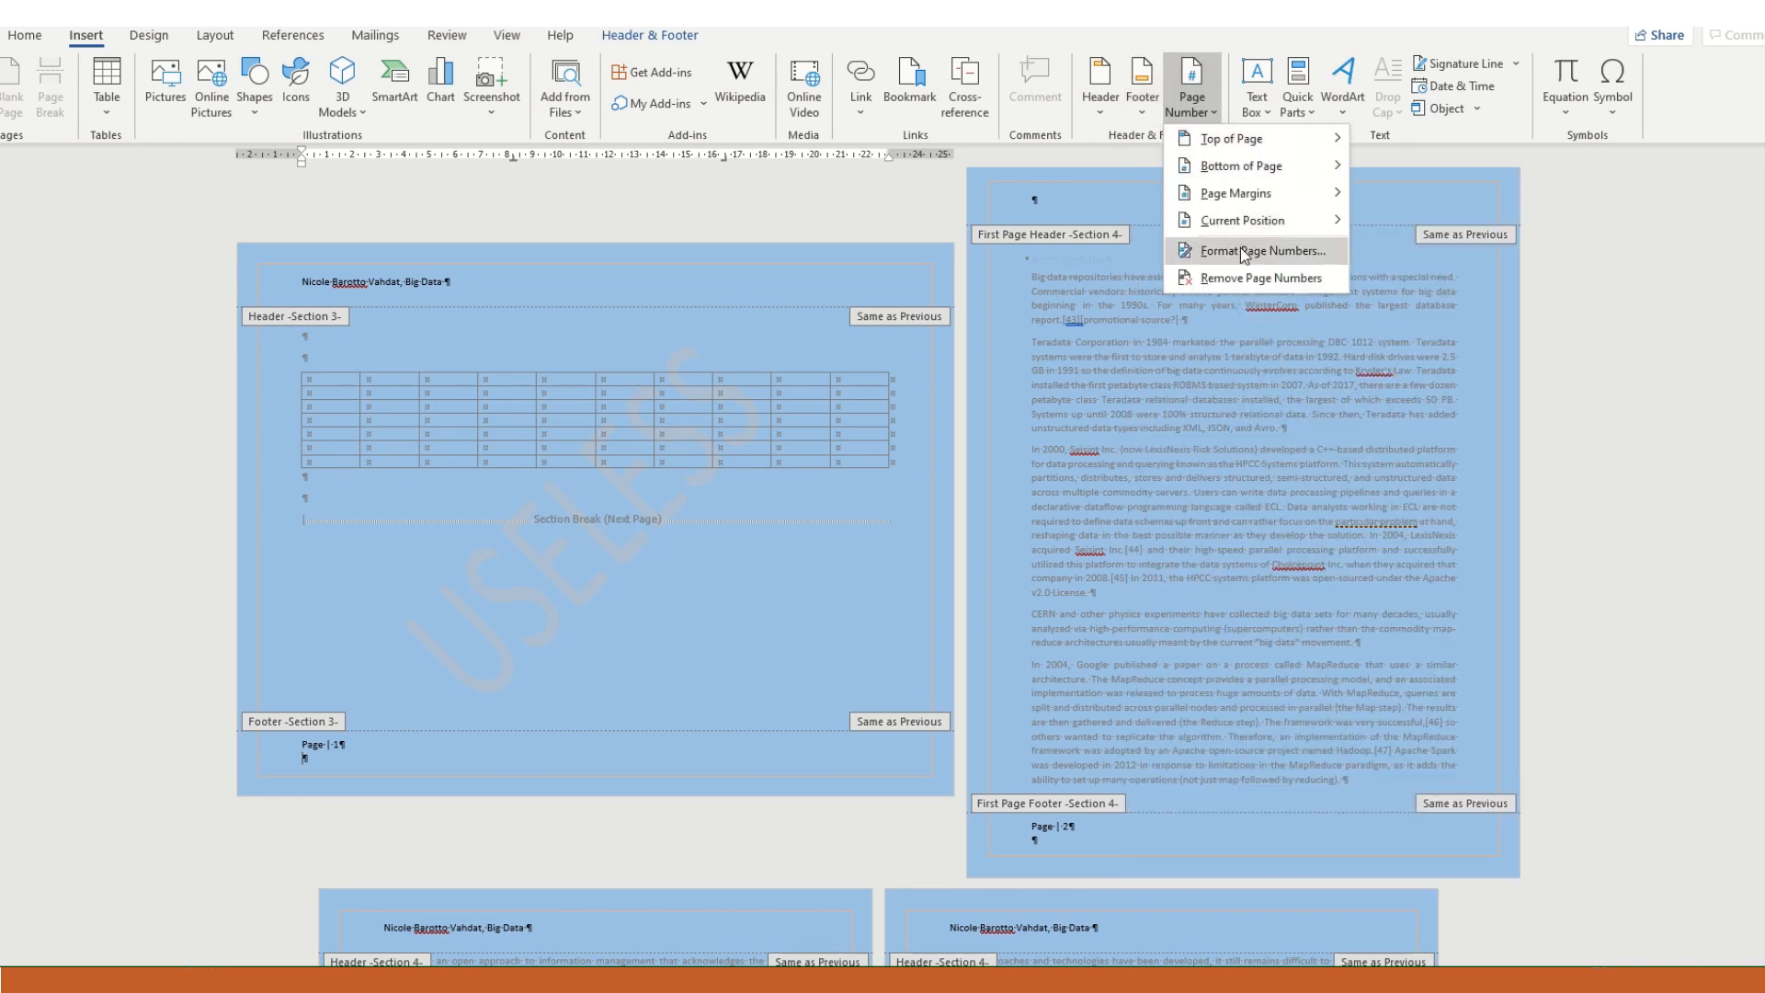
left_click(1239, 249)
left_click(769, 535)
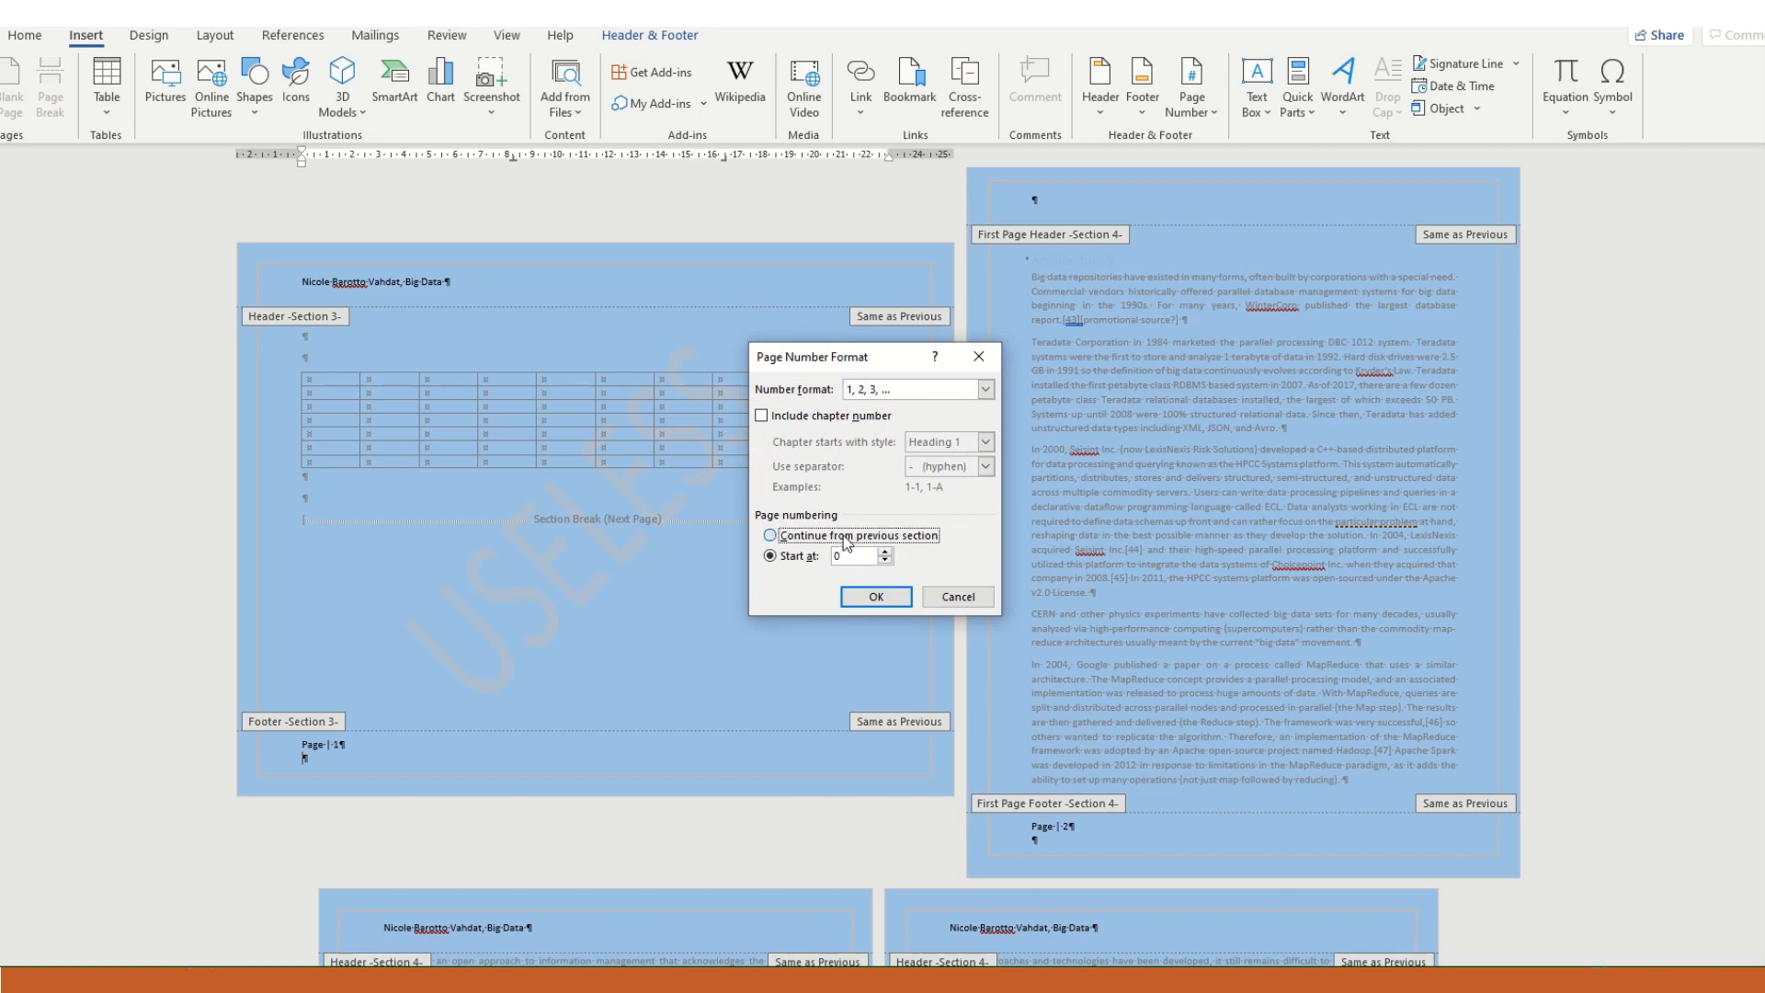
left_click(875, 596)
- Review the footer page numbers across Sections 2, 3 and 4 for continuous numbering
scroll(967, 658, "up", 5)
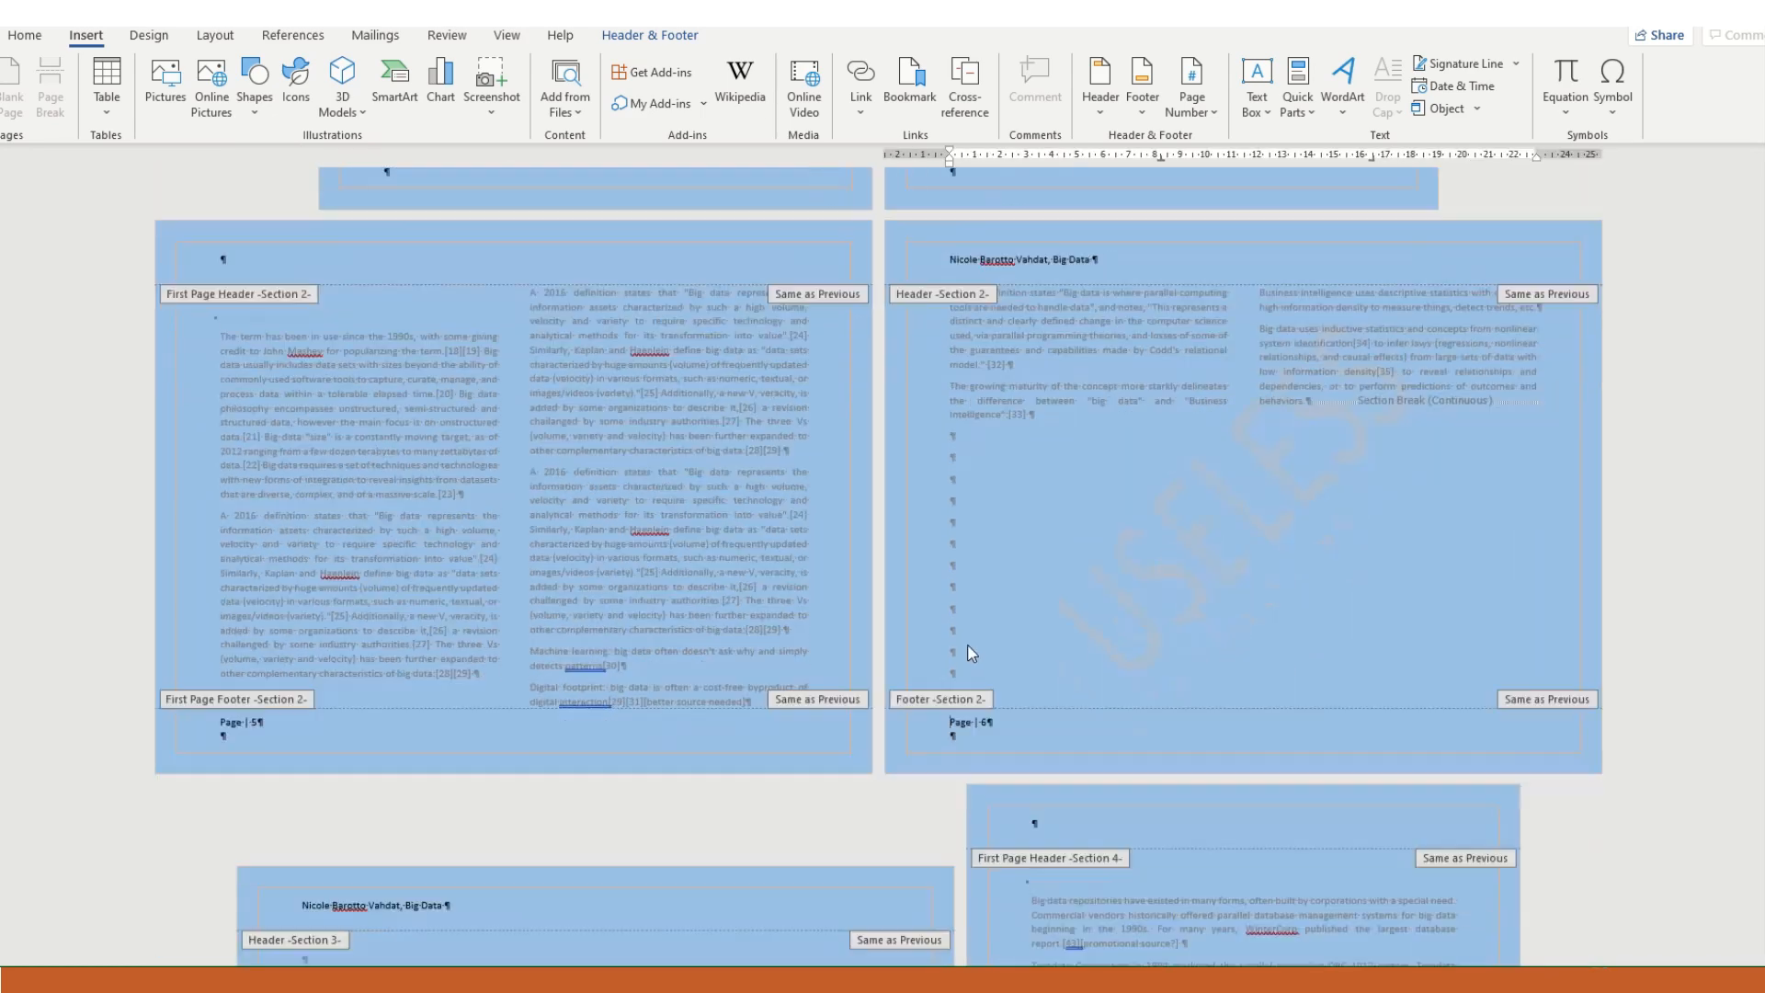
scroll(1122, 550, "down", 10)
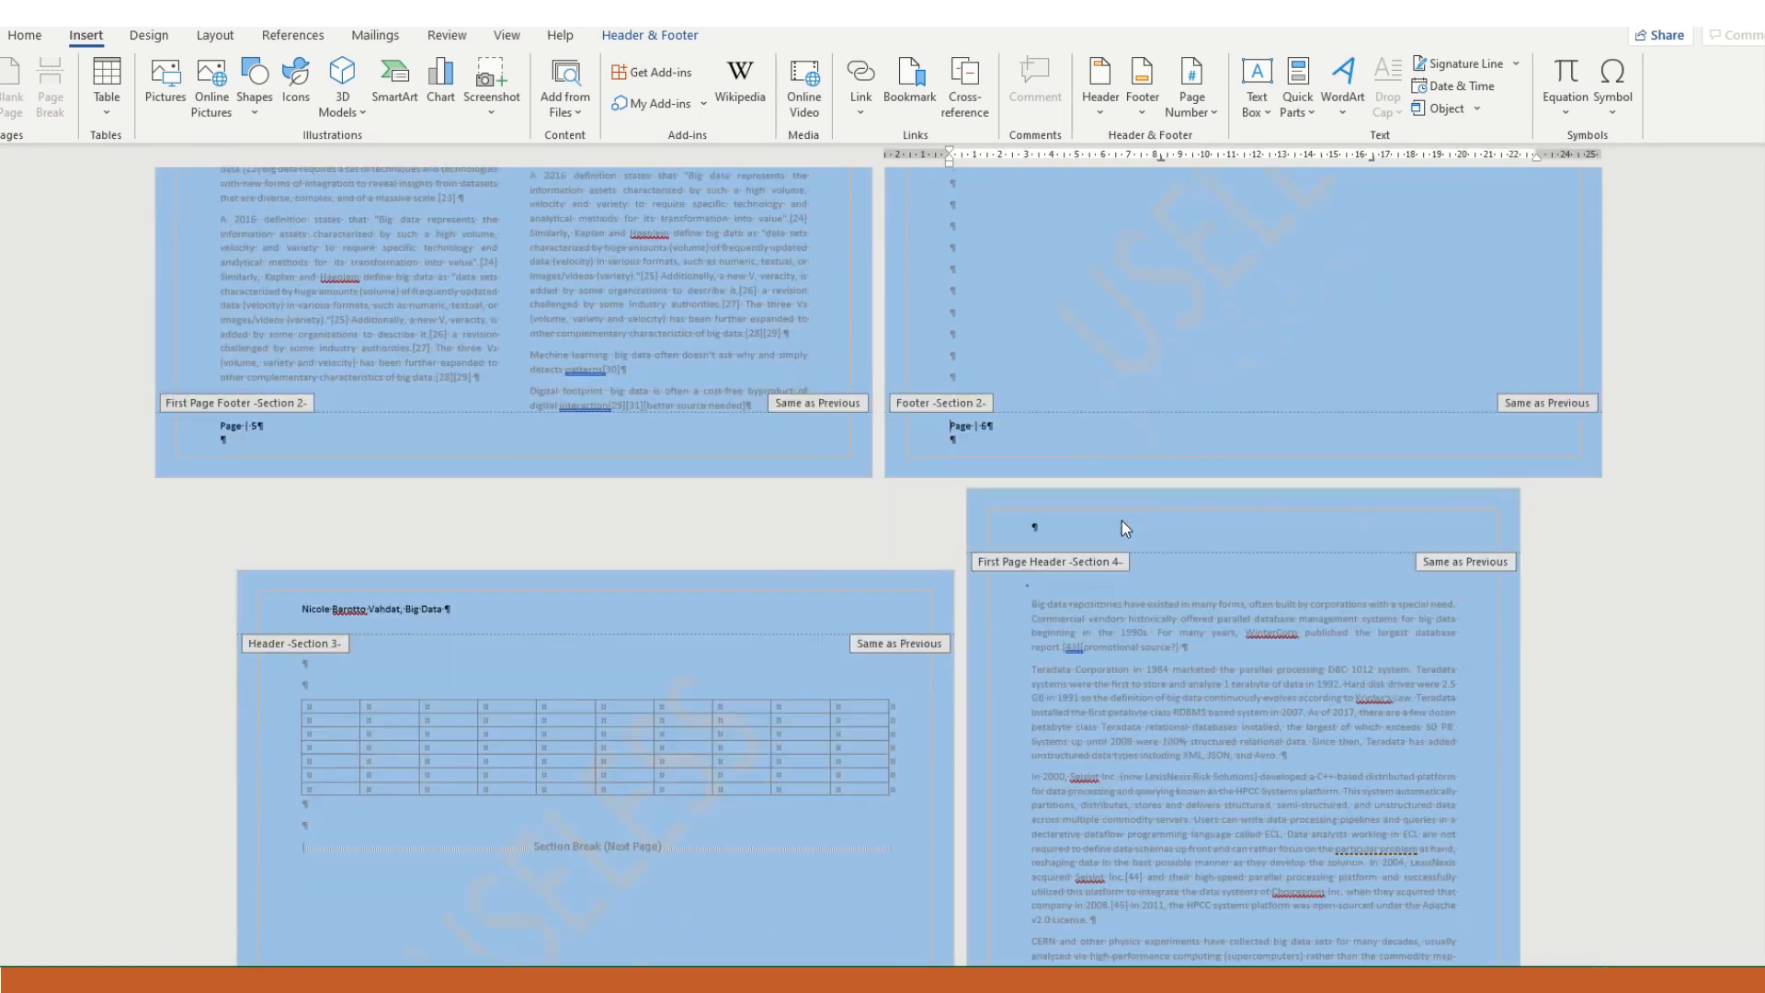
scroll(1287, 645, "down", 10)
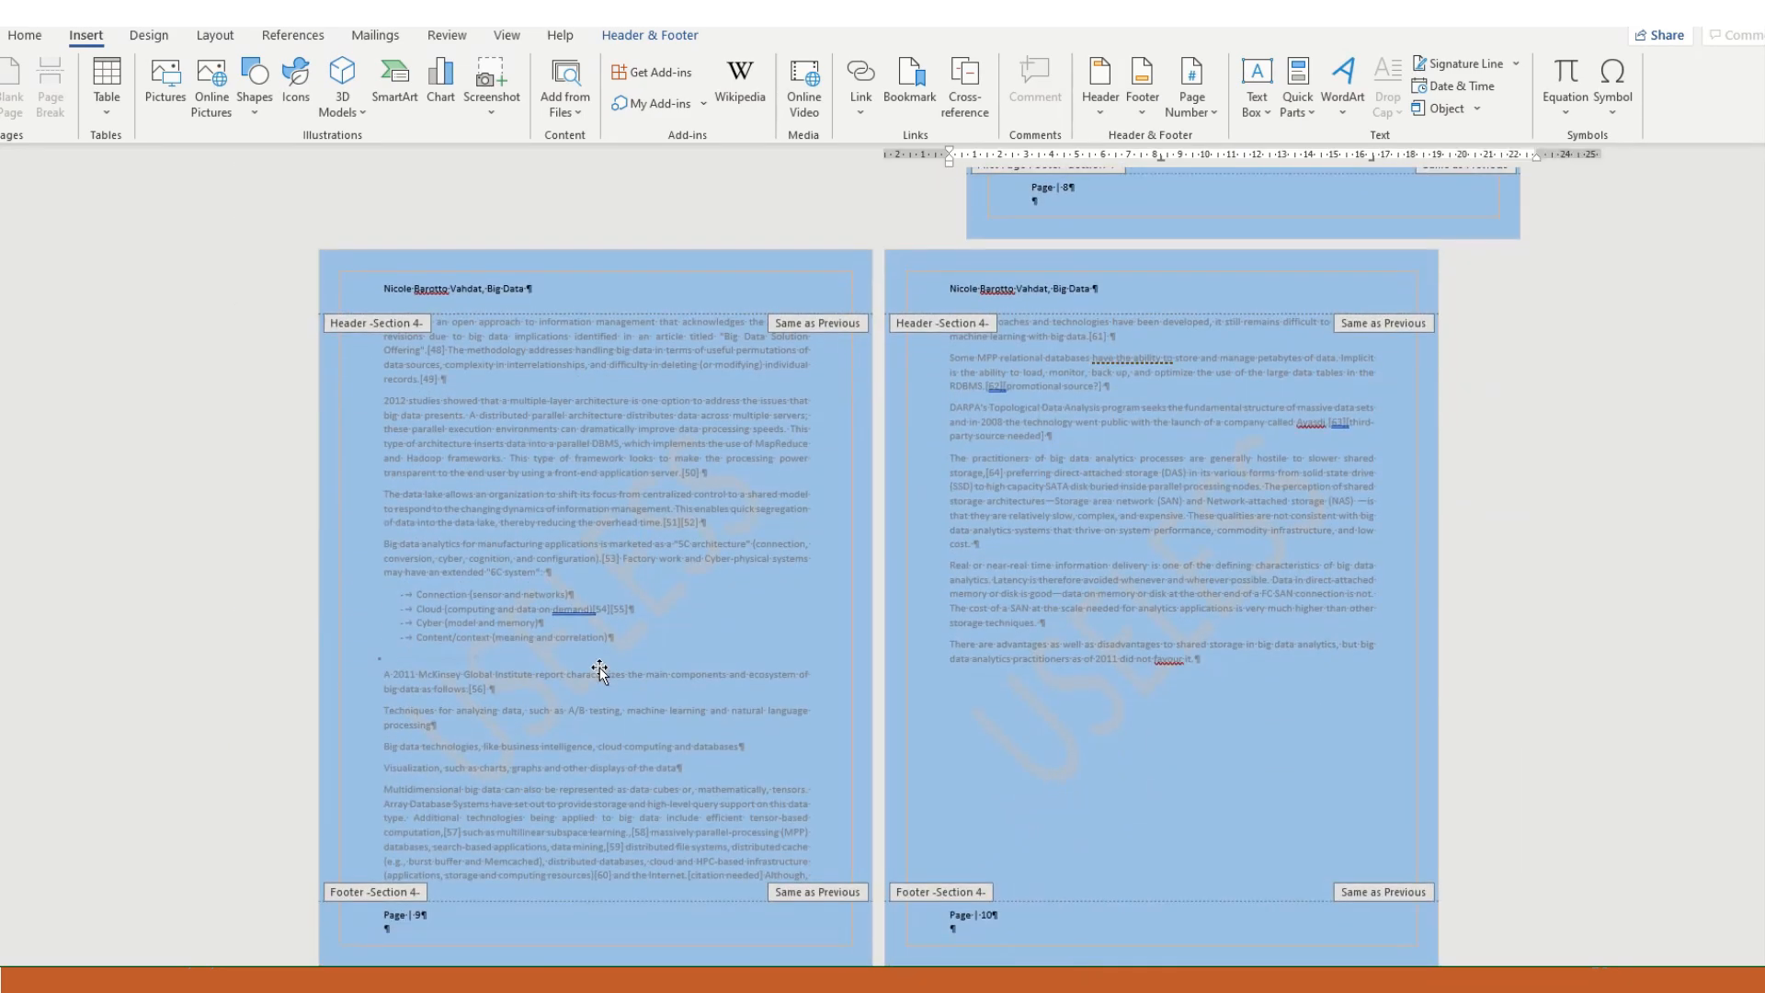
scroll(1296, 662, "up", 4)
scroll(1314, 651, "up", 11)
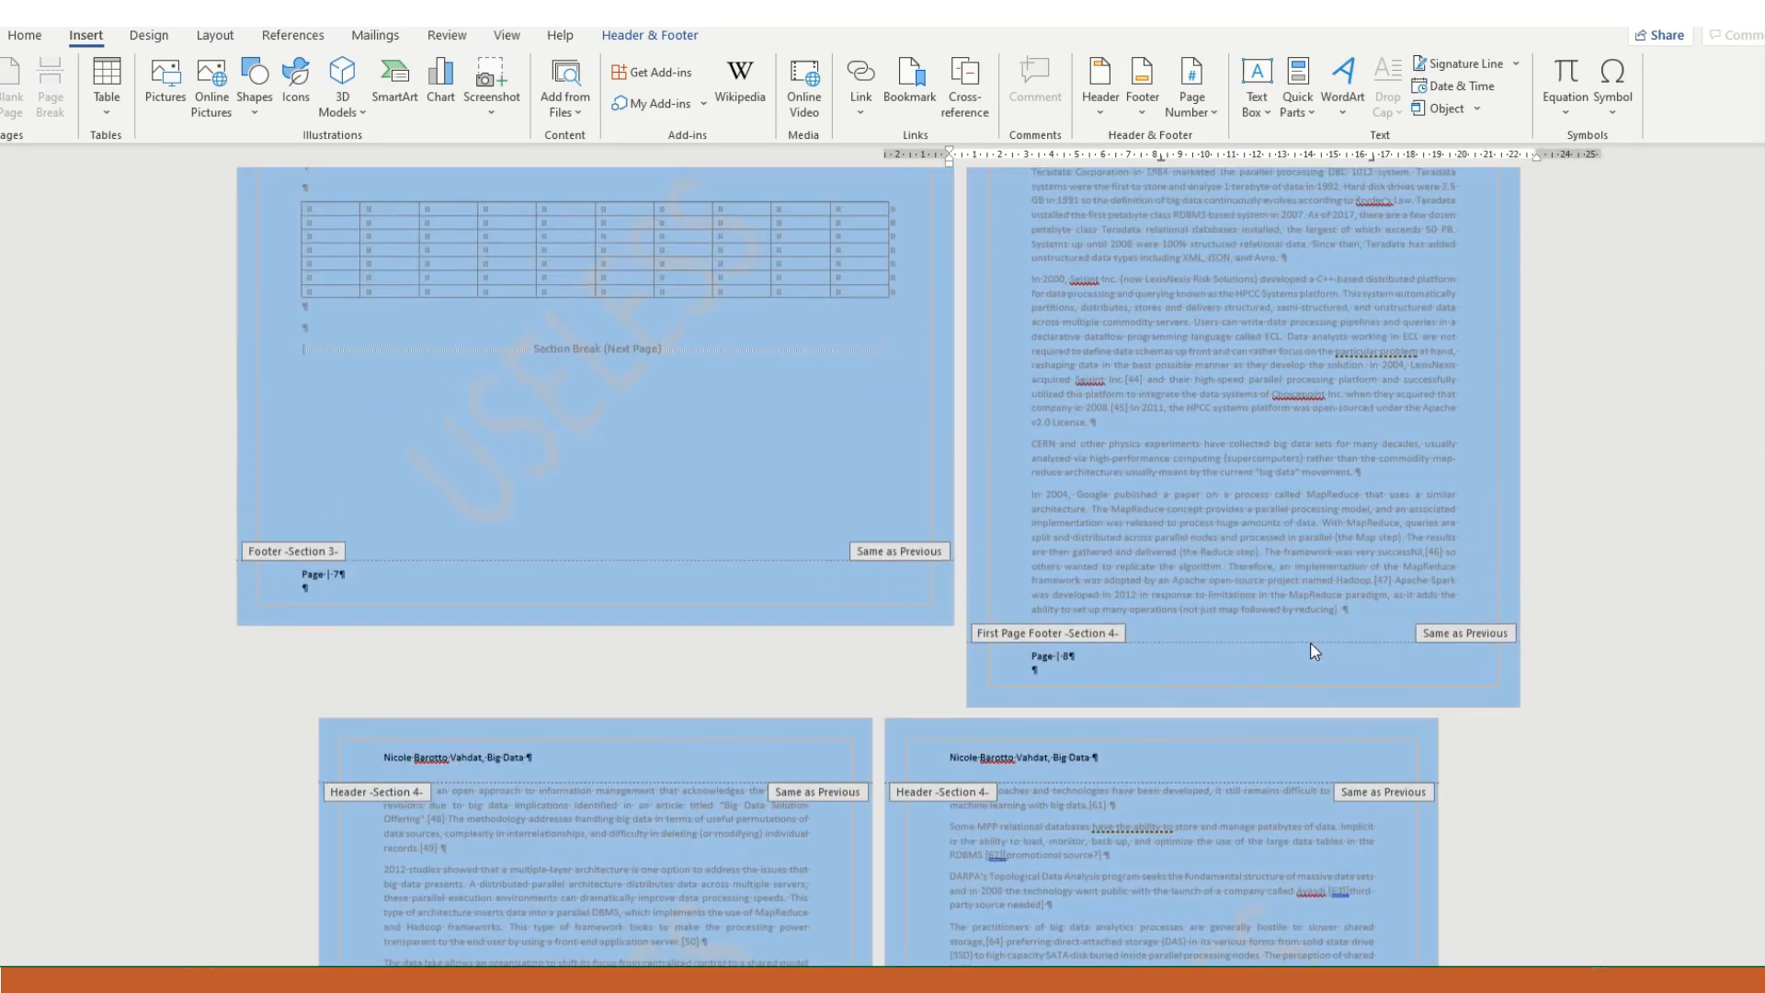
scroll(1309, 643, "up", 3)
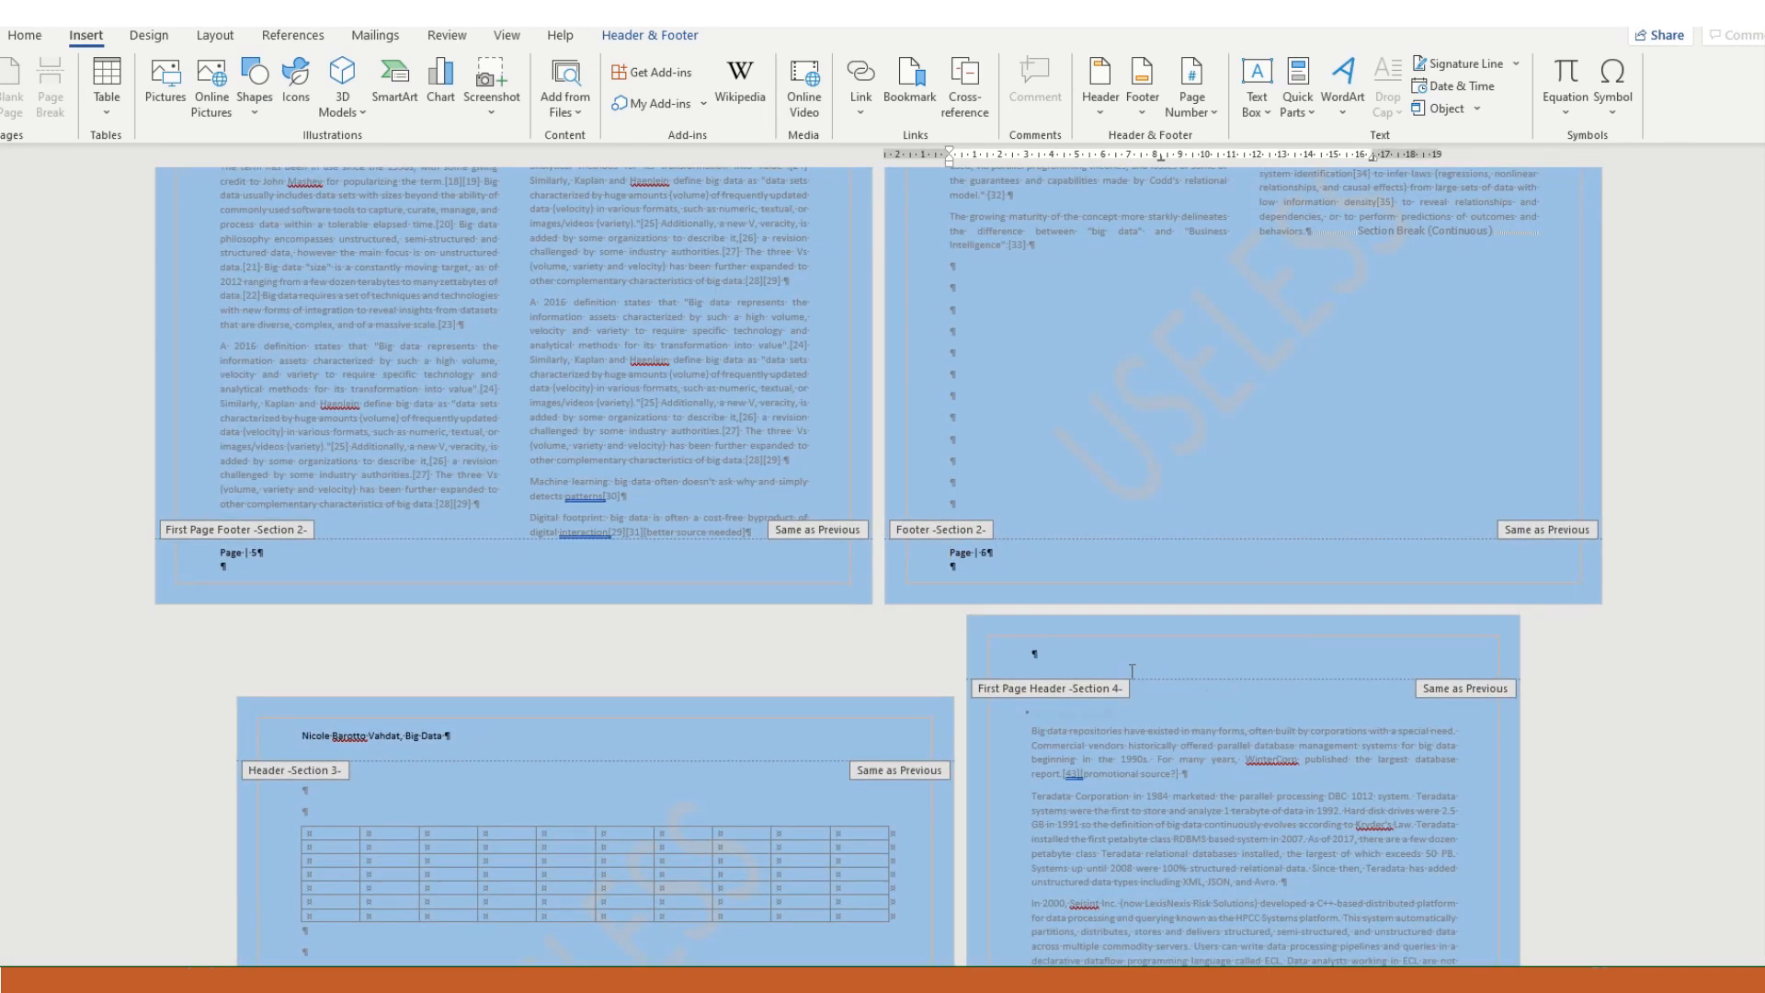
scroll(1162, 674, "up", 2)
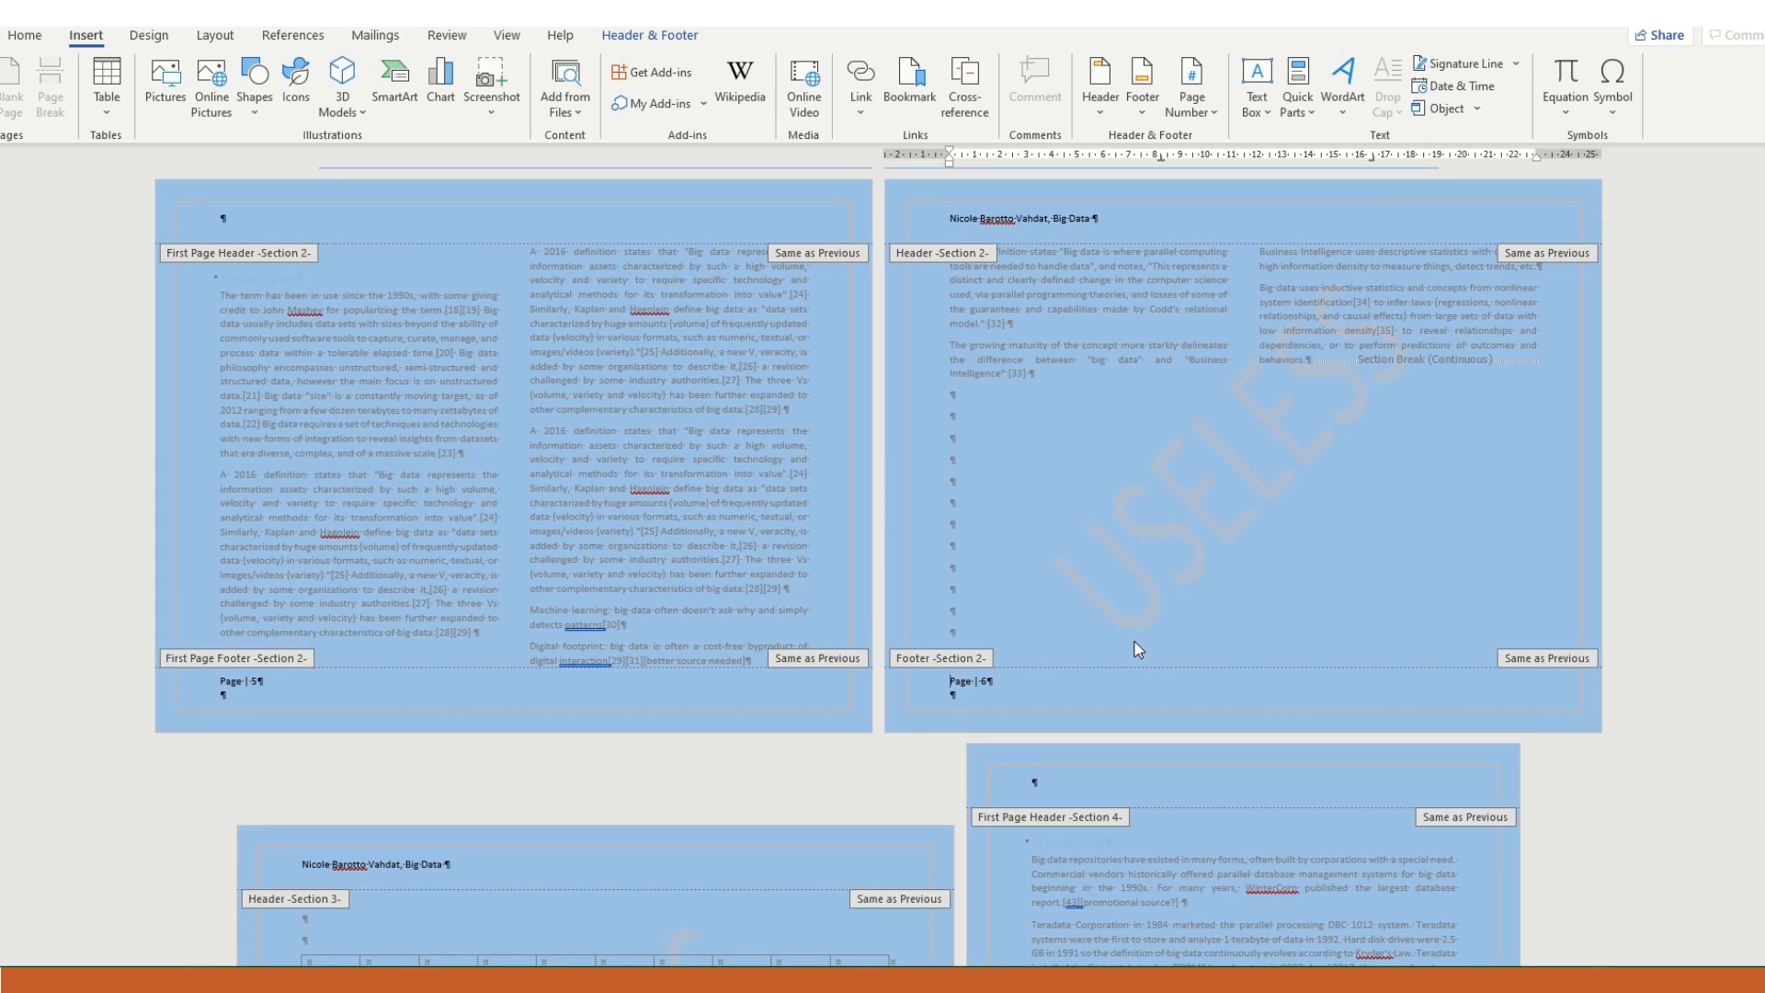
scroll(1138, 649, "down", 5)
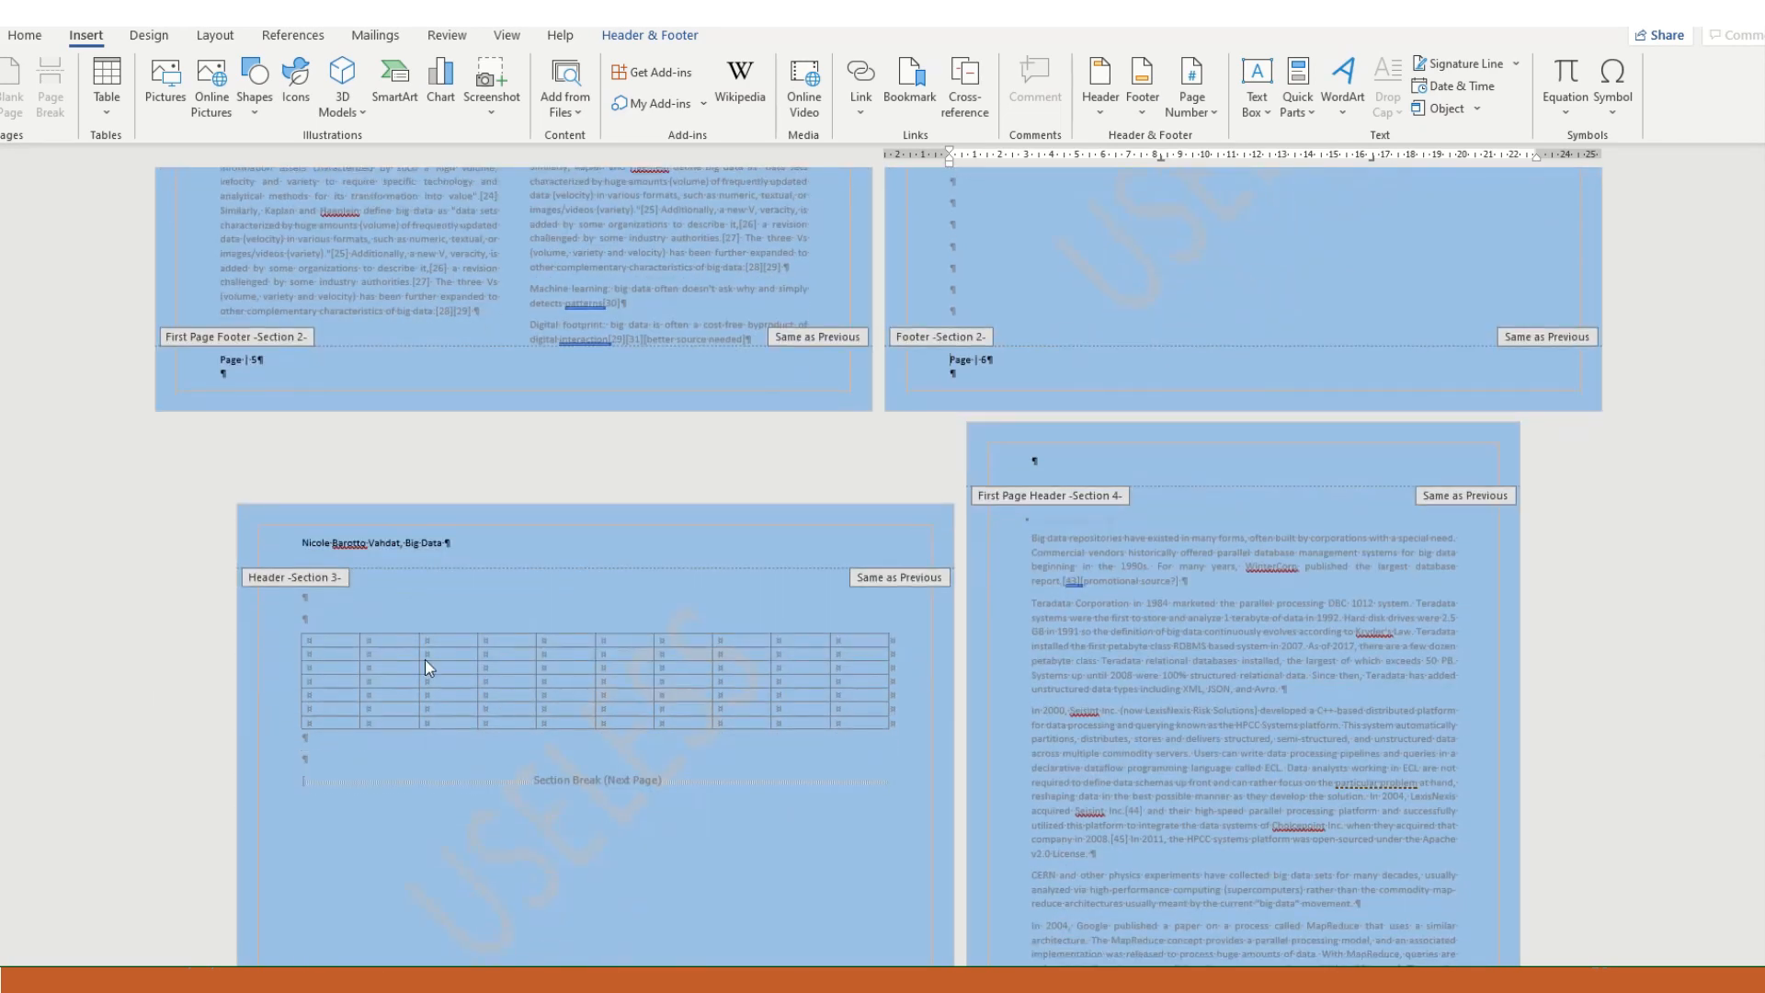
scroll(666, 852, "up", 2)
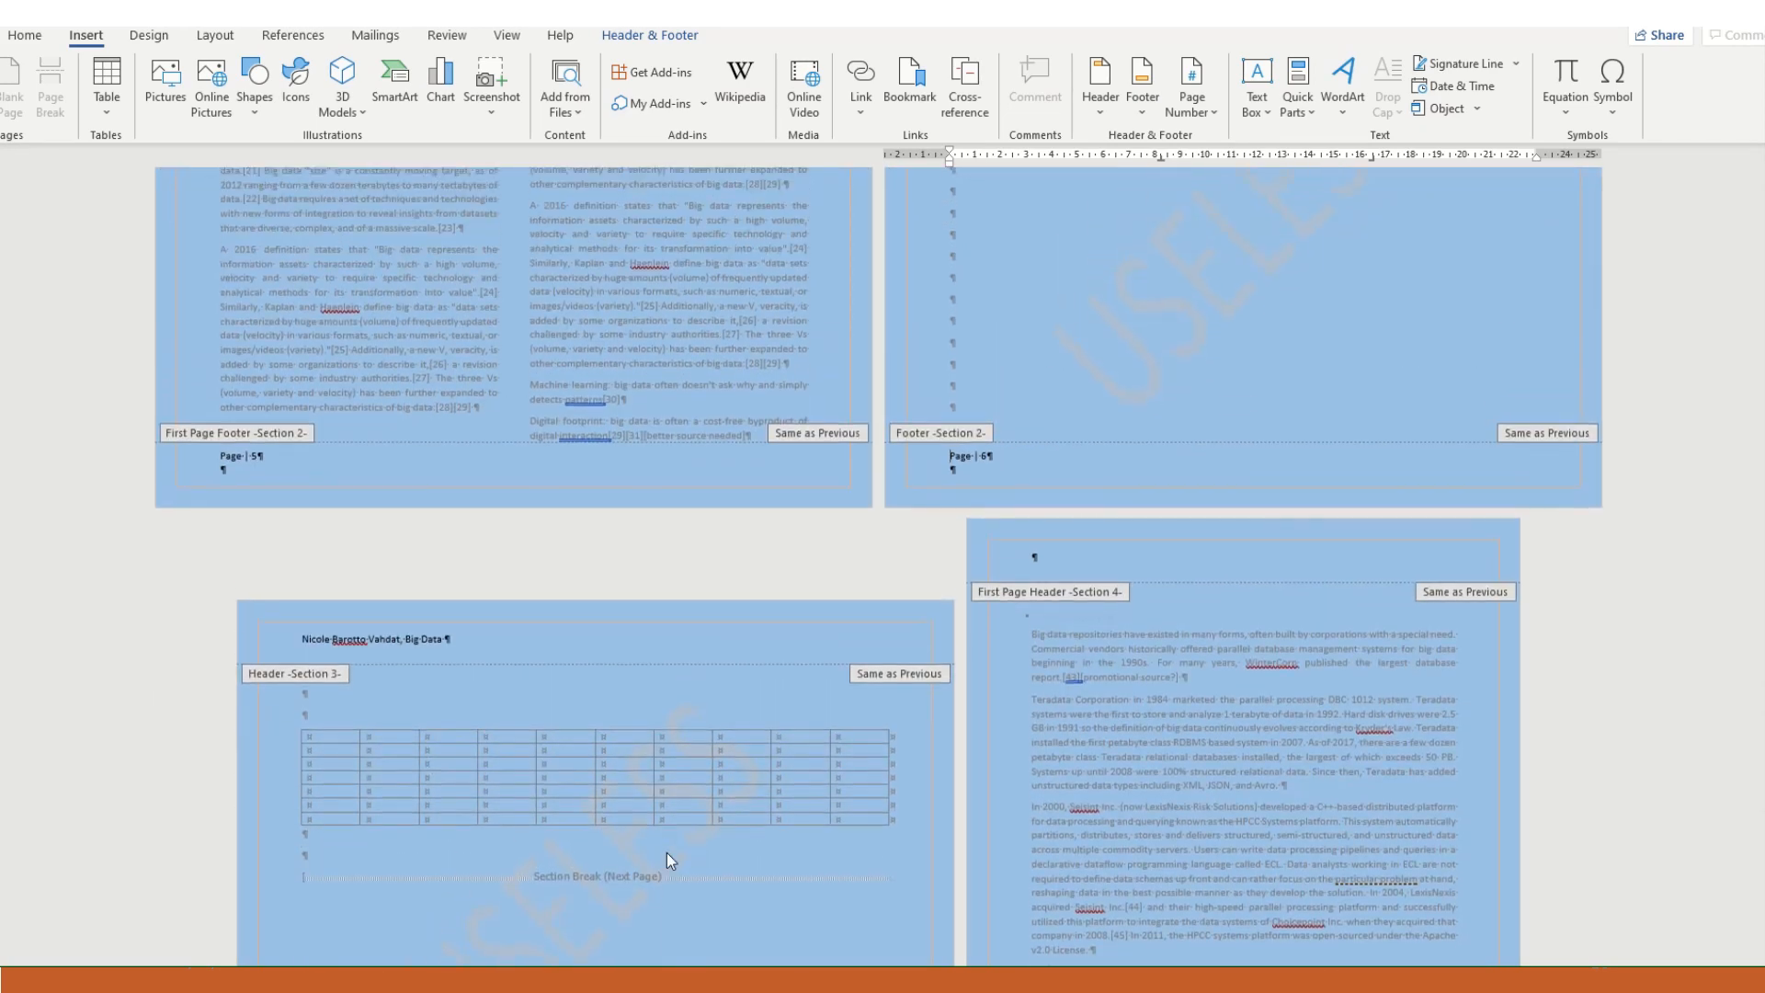
- Leave the header and footer area and delete the extra empty paragraphs above the table so it returns to the previous page
left_click(439, 703)
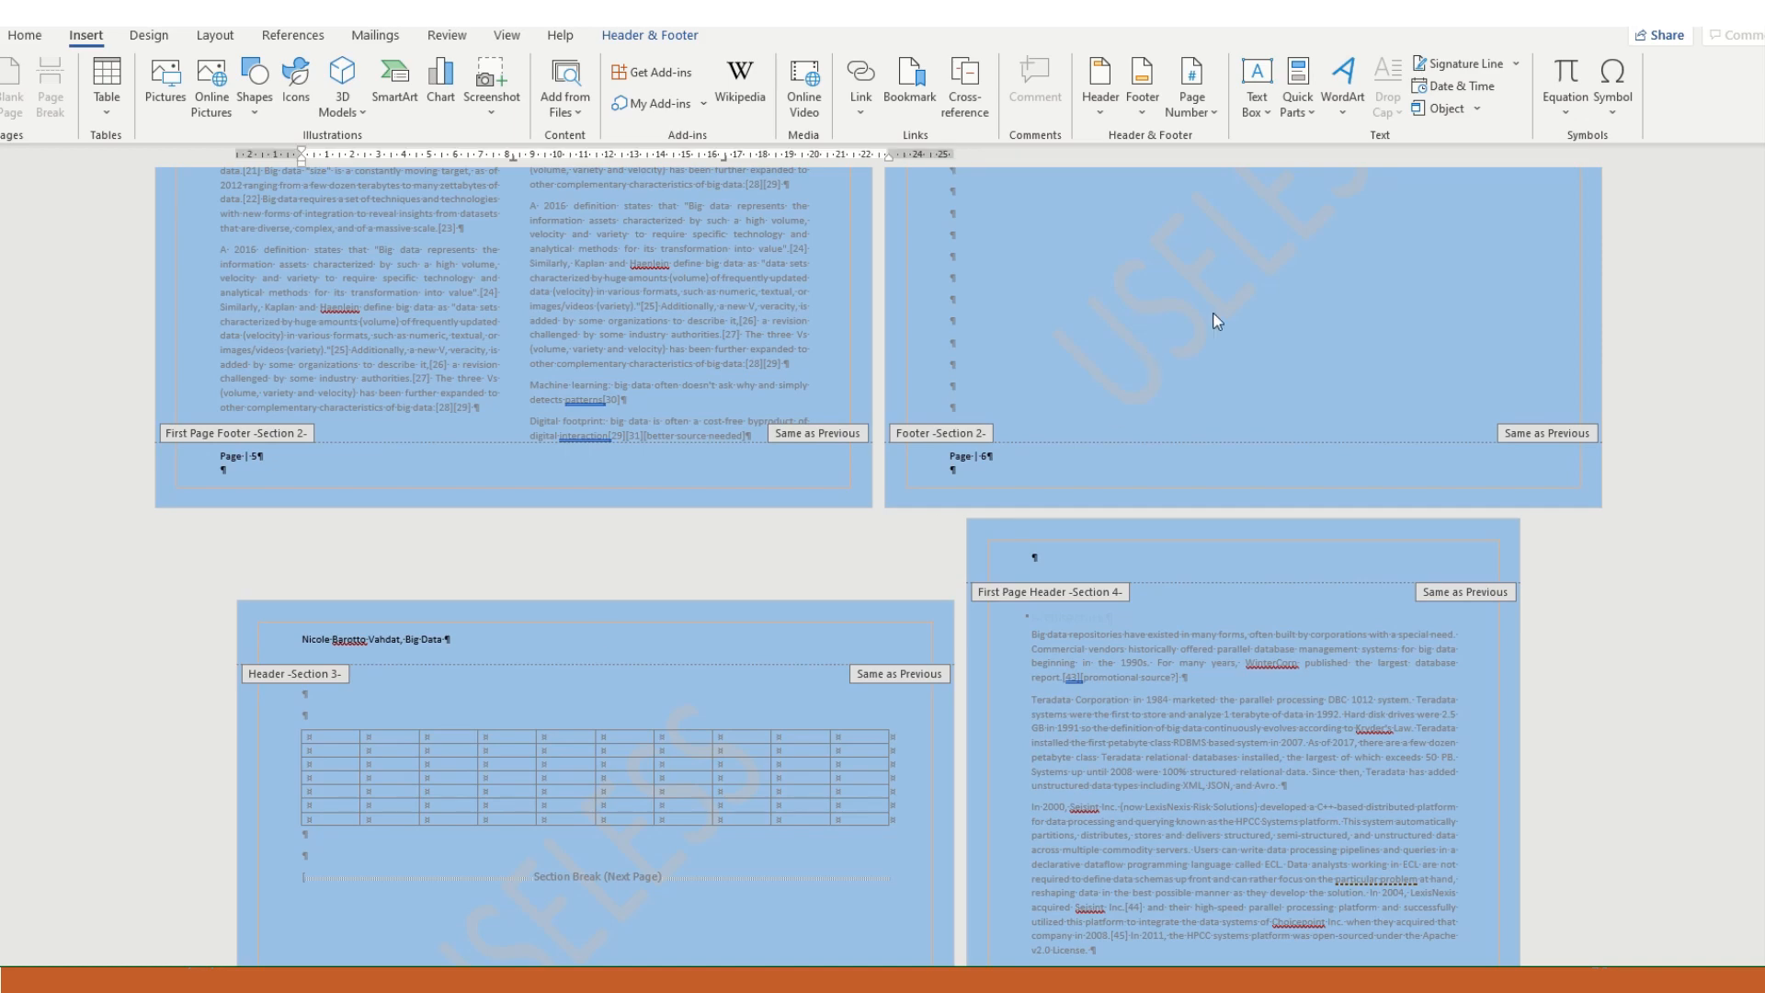
left_click(1156, 295)
scroll(1057, 276, "up", 3)
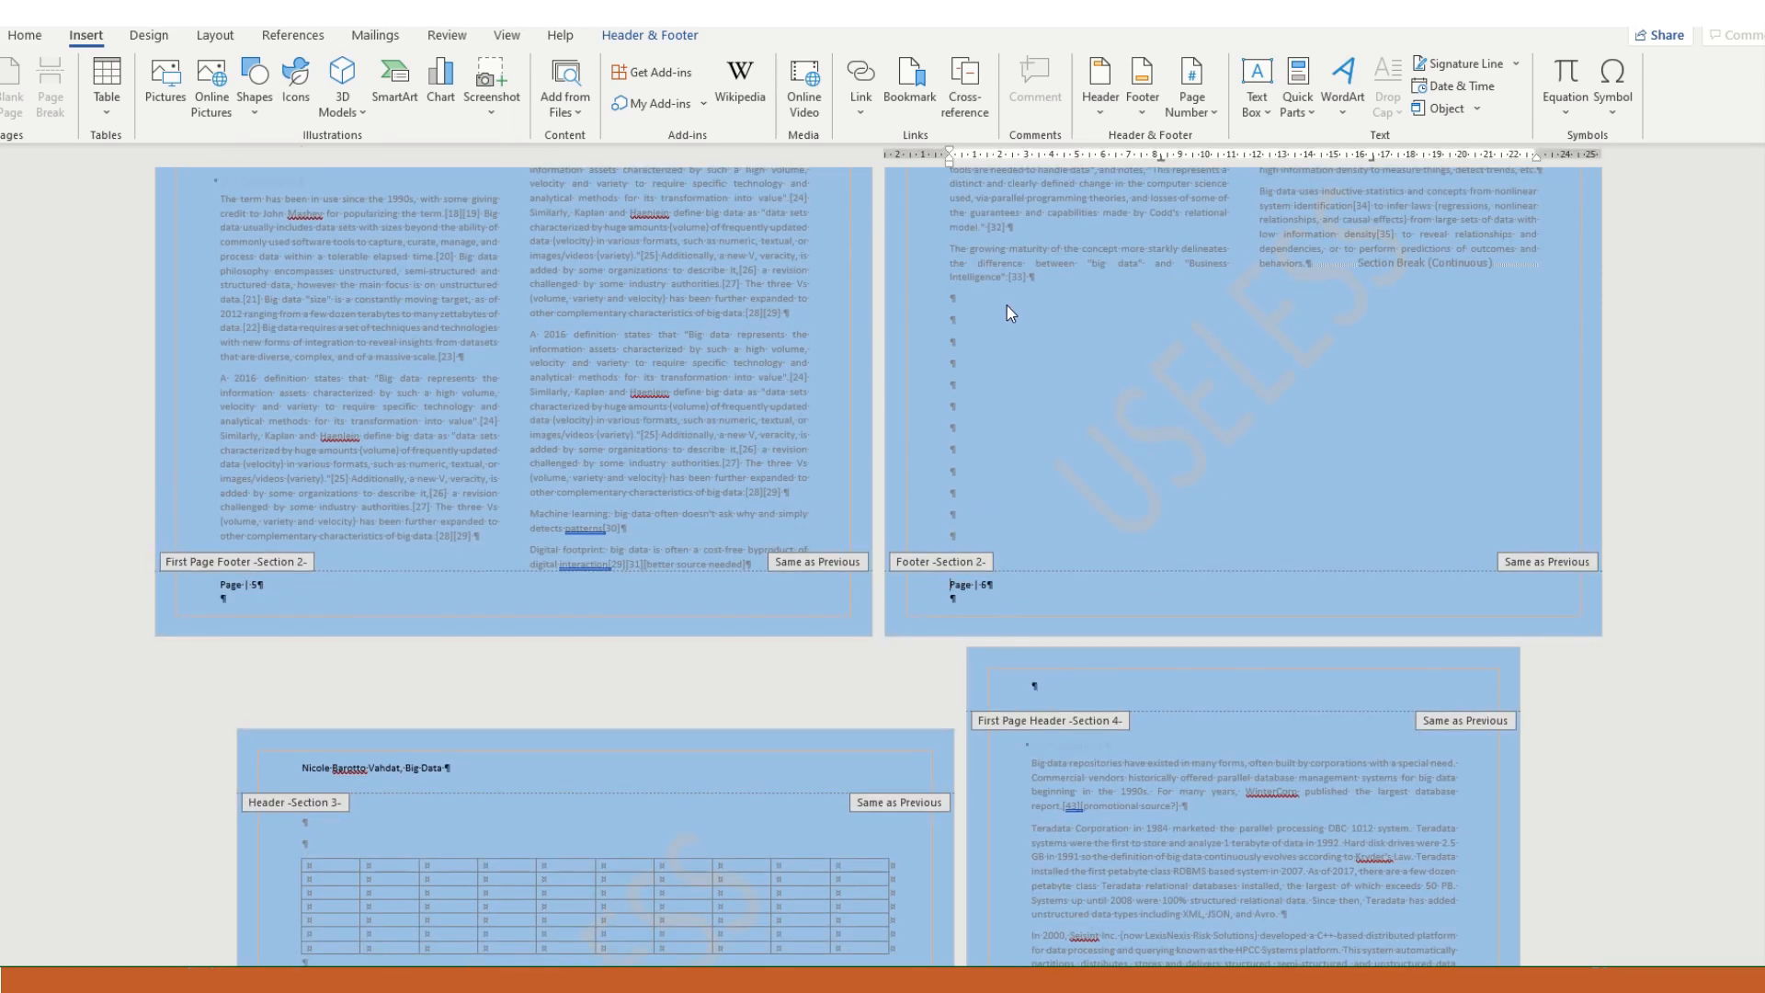
double_click(1006, 305)
key("Delete")
key("Delete")
key("Delete")
key("Delete")
key("Delete")
key("Delete")
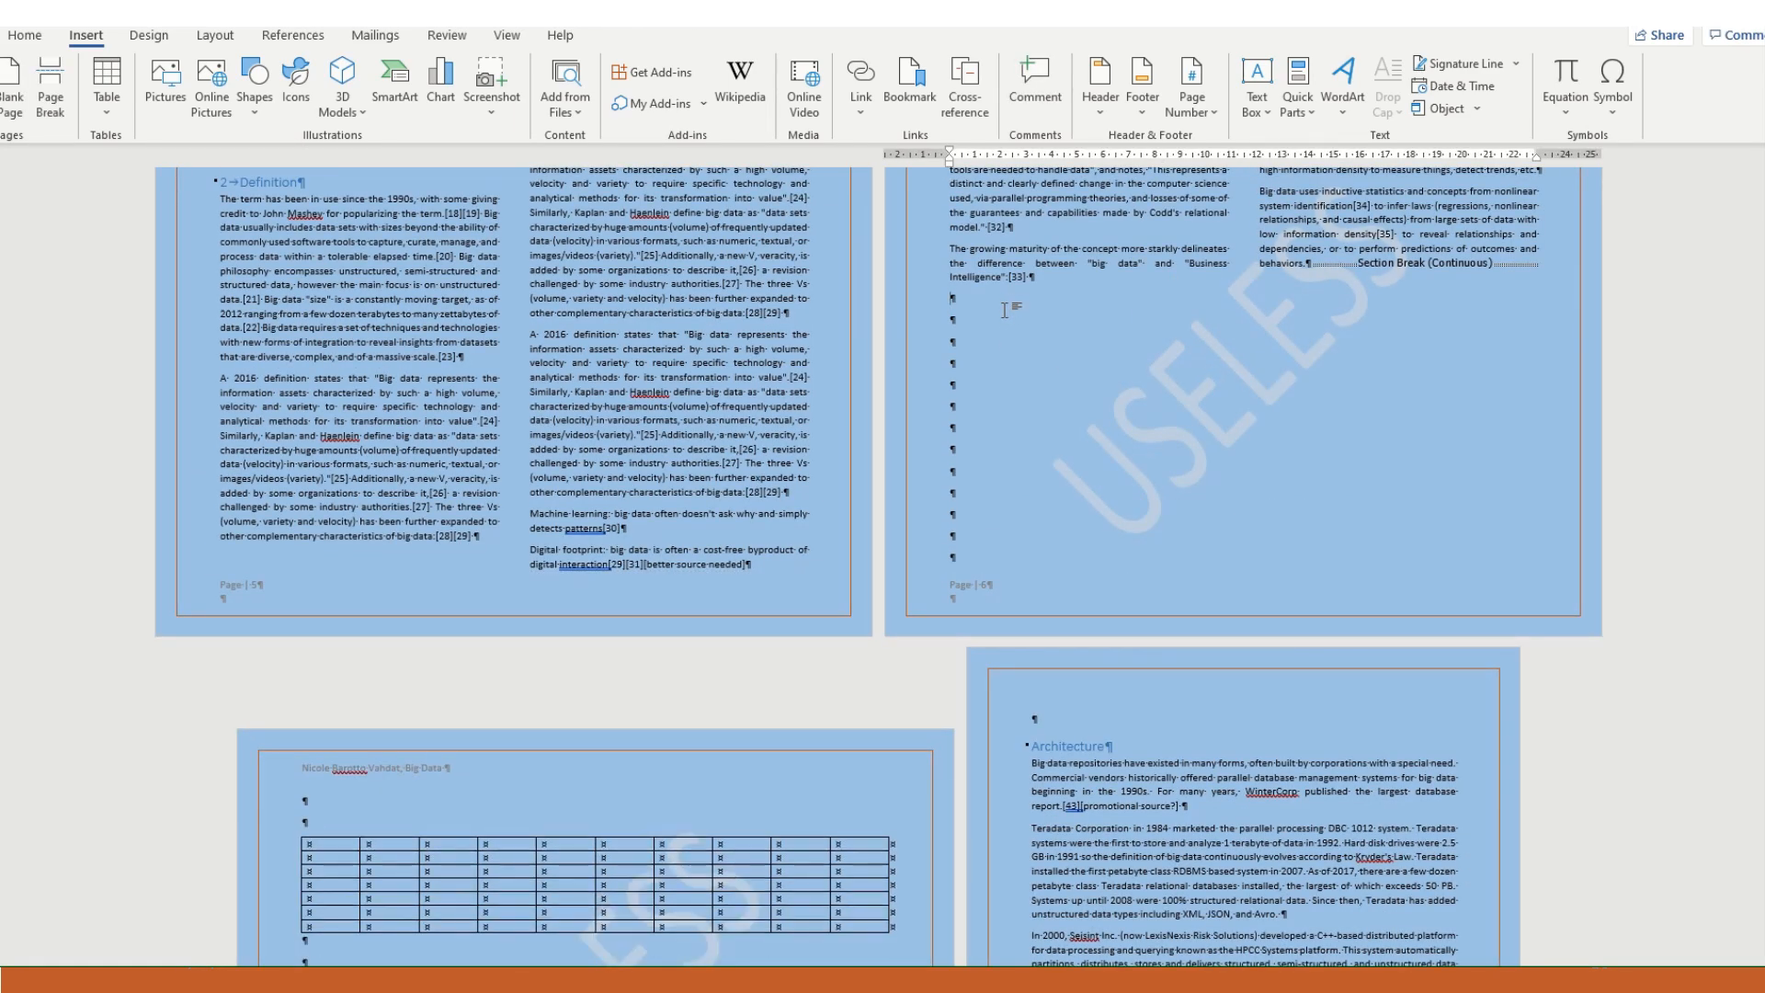
key("Delete")
key("Delete")
key("Delete")
key("Delete")
key("Delete")
key("Delete")
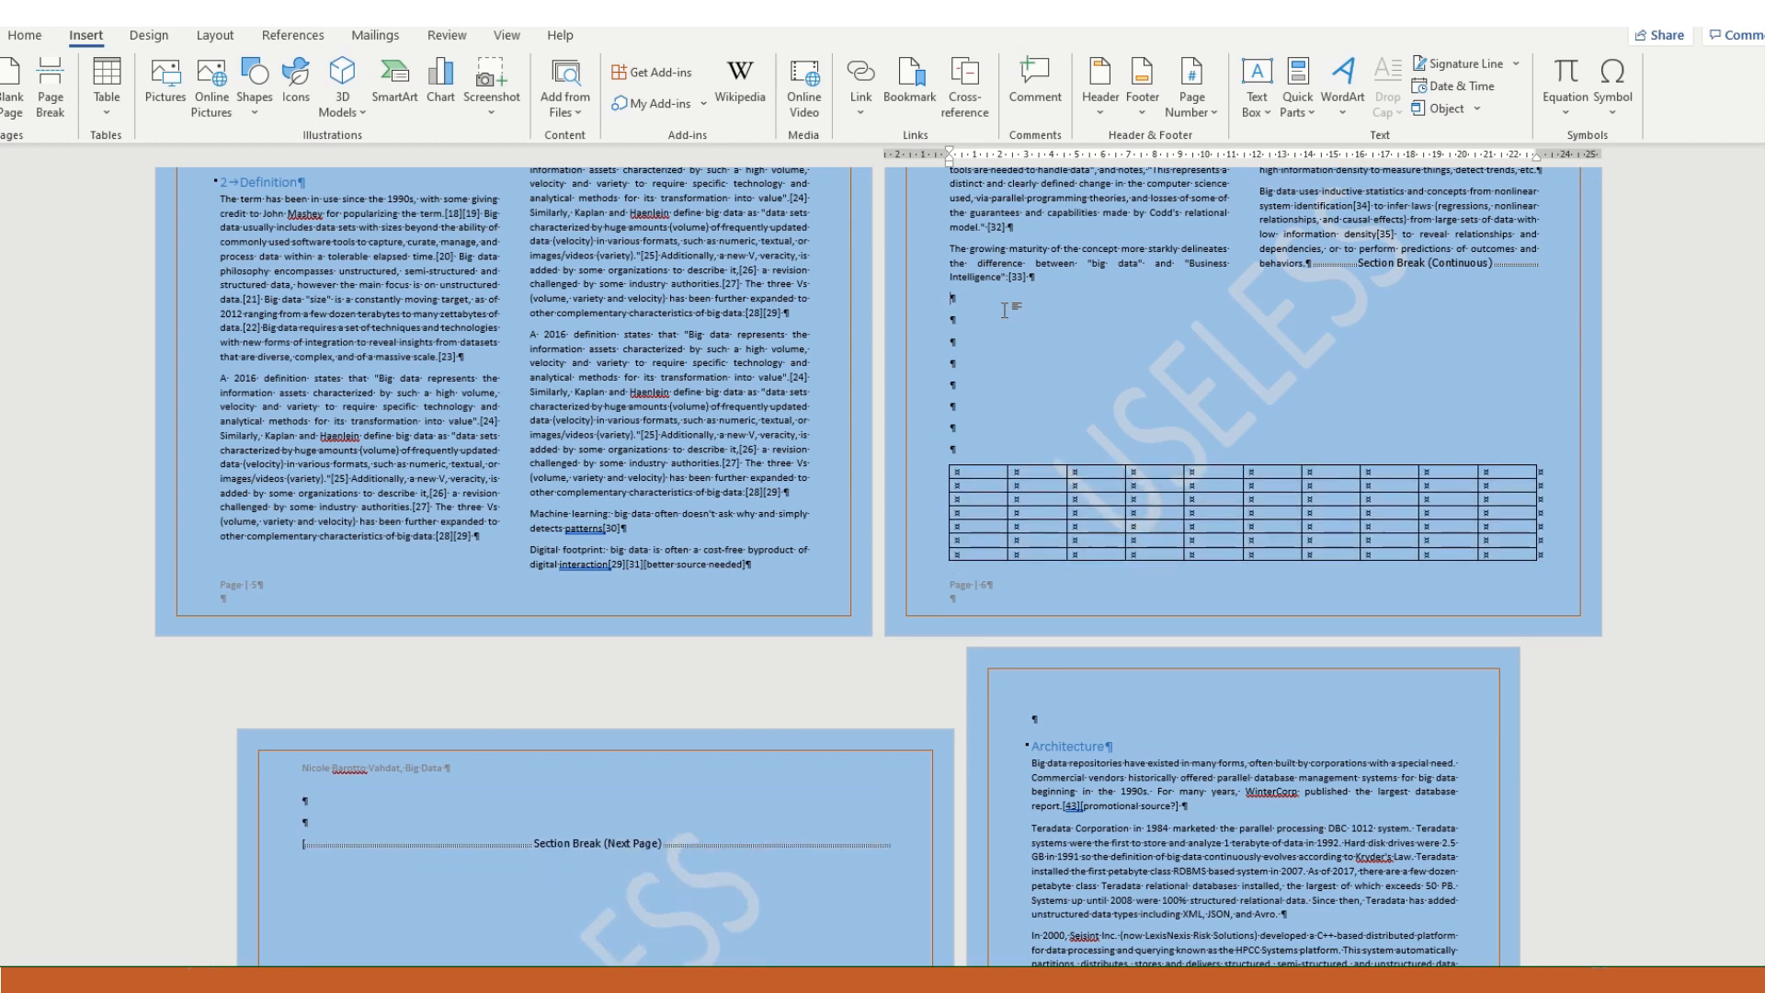
key("Delete")
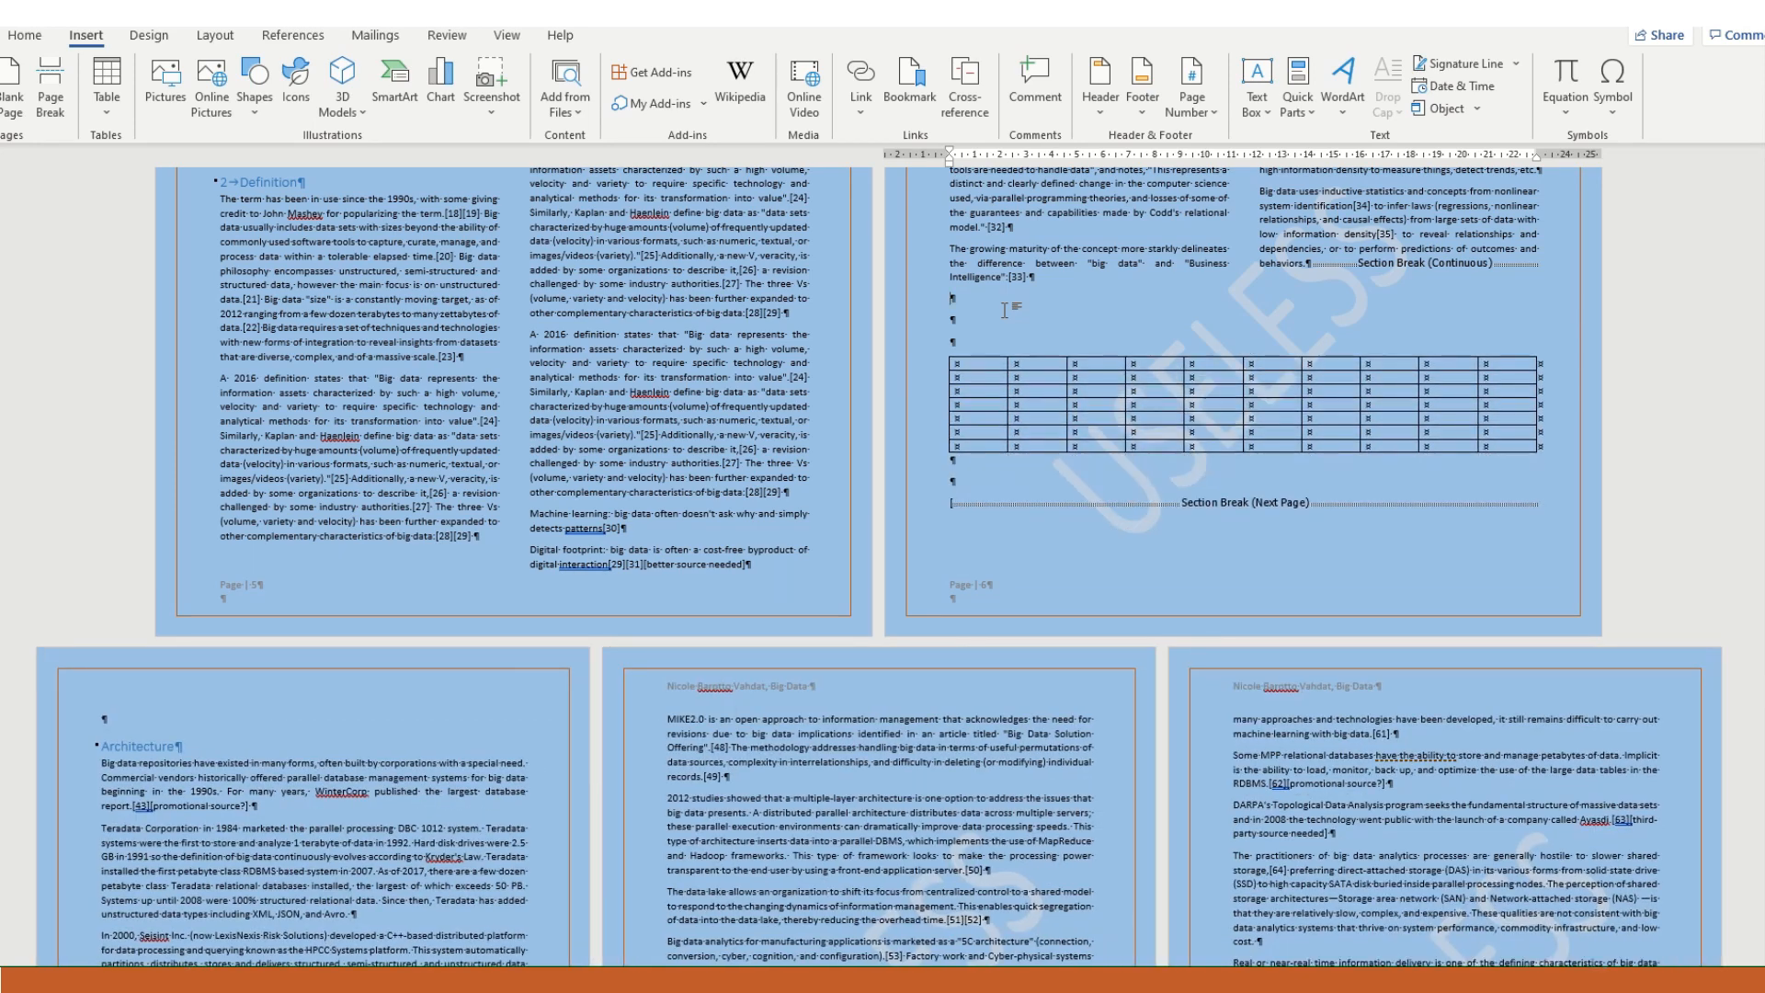
- Check the footer page numbers on the three pages of the Architecture section after the table's removal from its own page
scroll(890, 563, "down", 5)
scroll(898, 576, "down", 2)
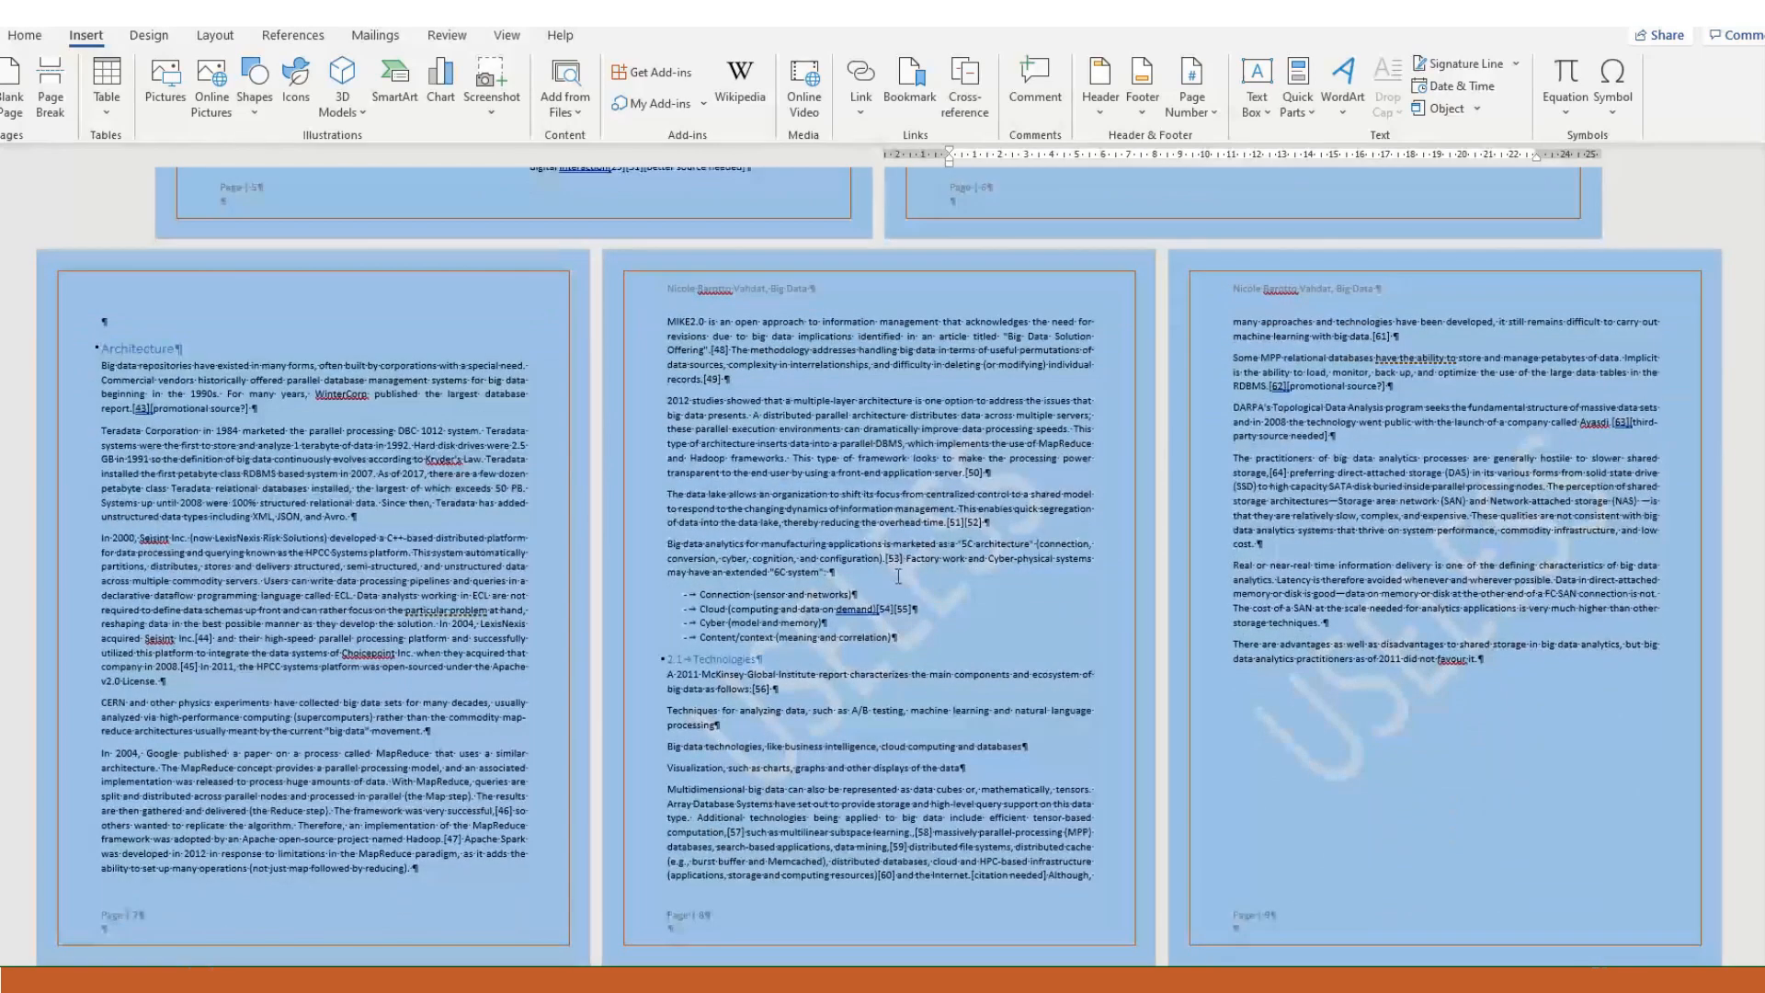
scroll(898, 576, "up", 2)
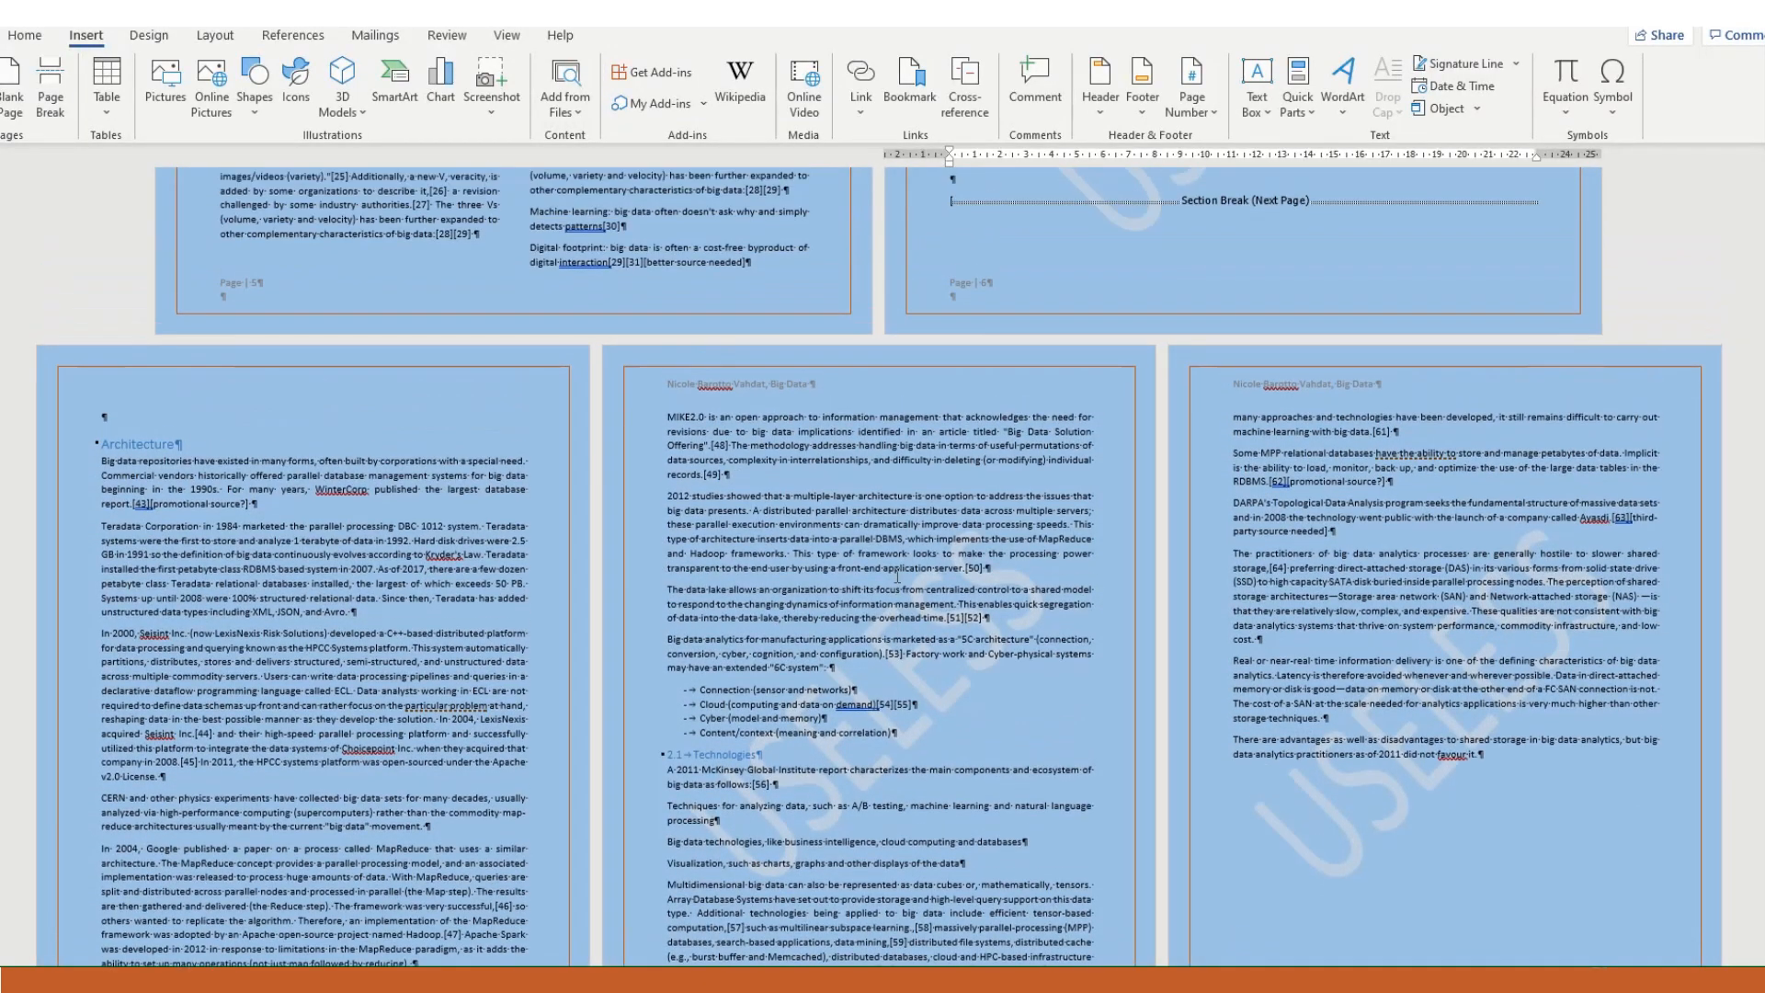
scroll(988, 286, "down", 2)
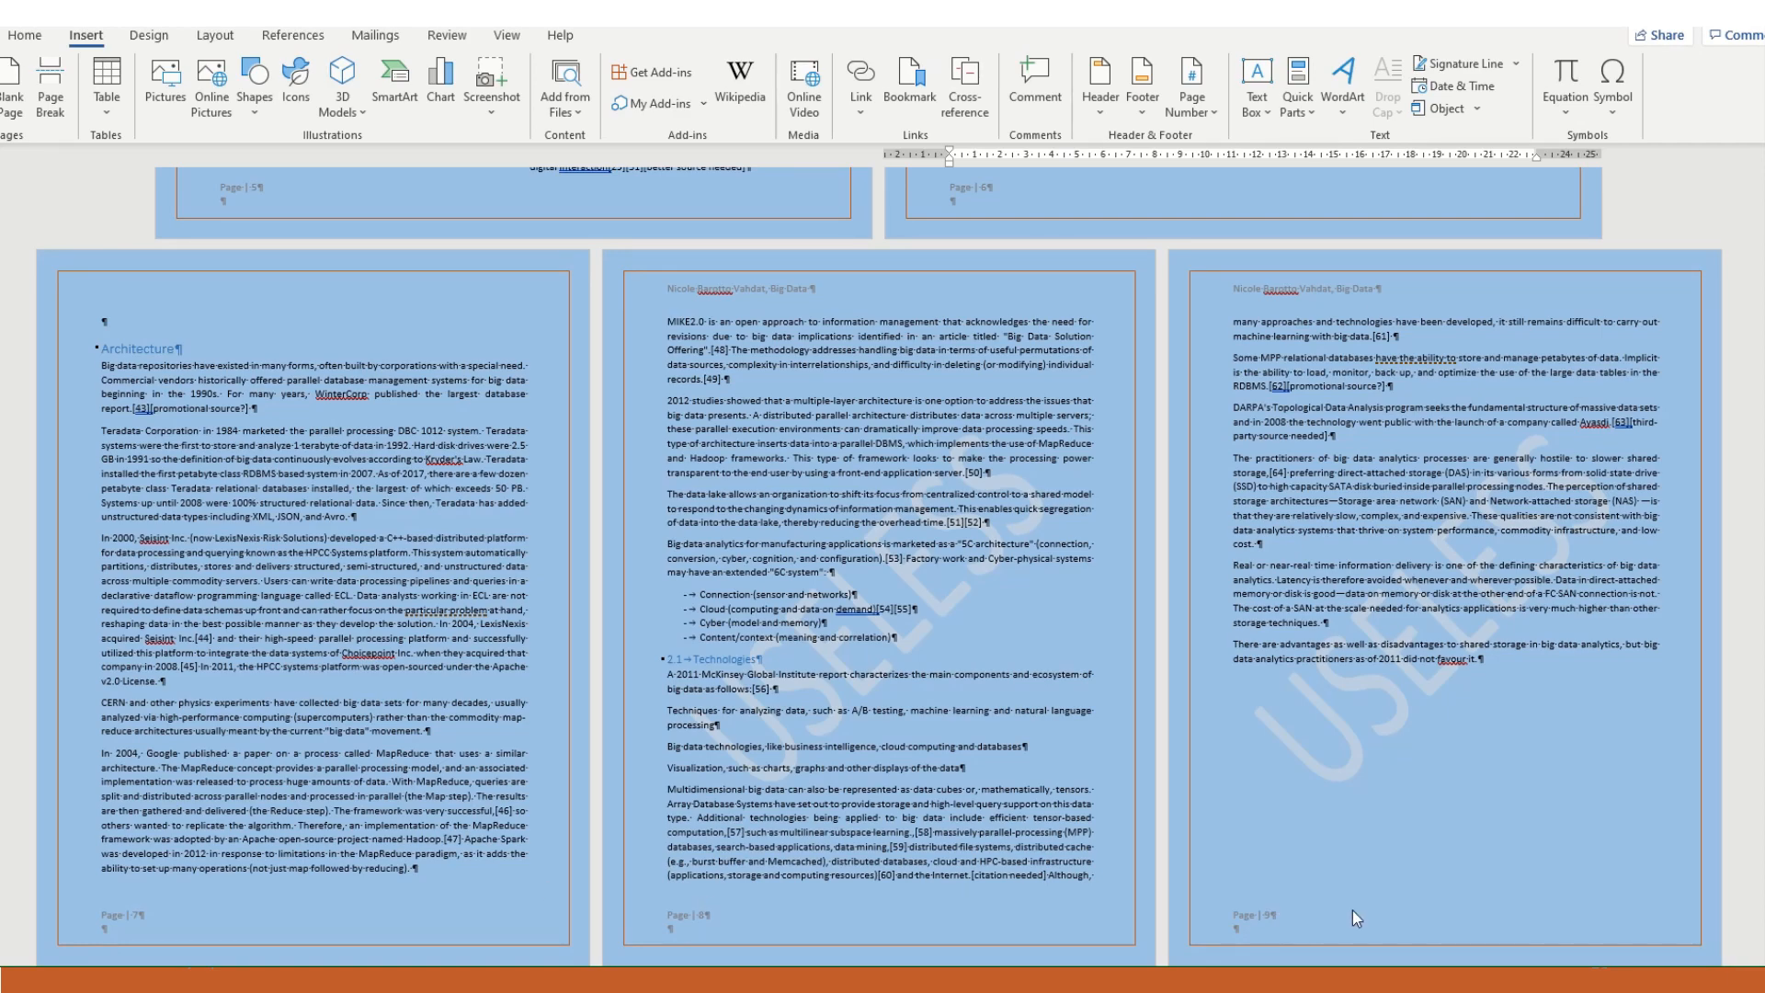
- Update the entire table of contents on the Contents page, including its headings and page numbers
scroll(1358, 882, "up", 10)
scroll(1300, 846, "up", 20)
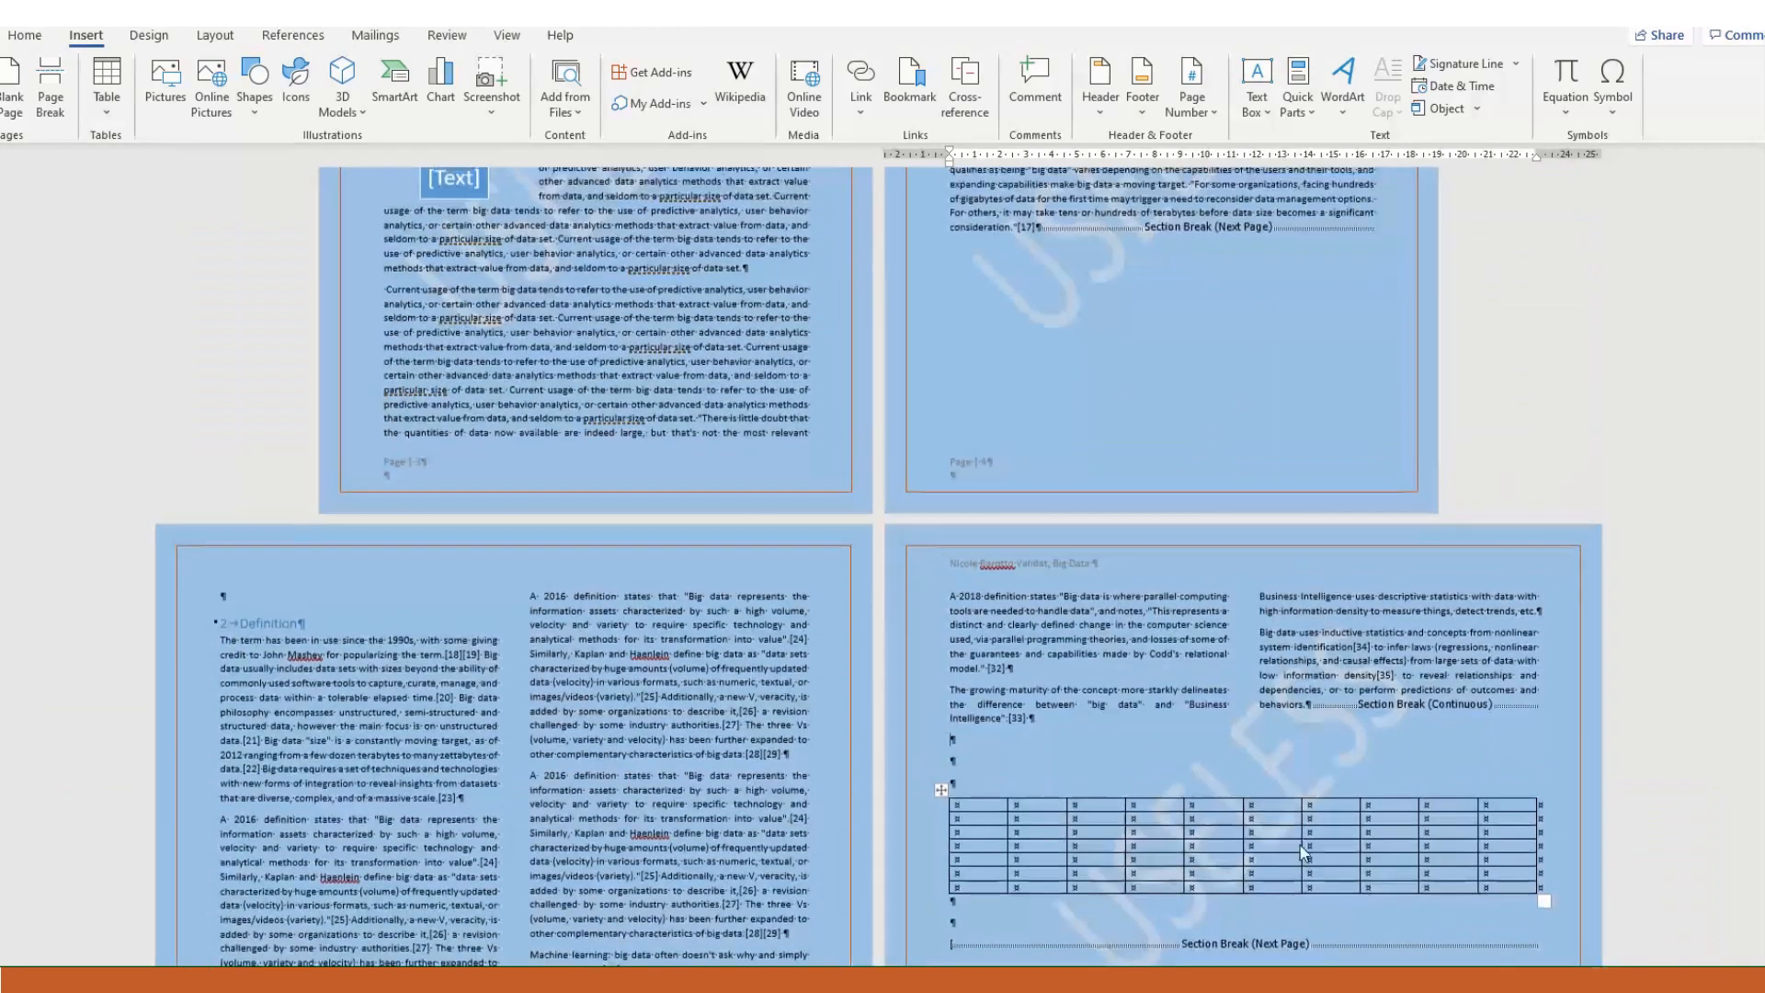
scroll(1300, 850, "up", 5)
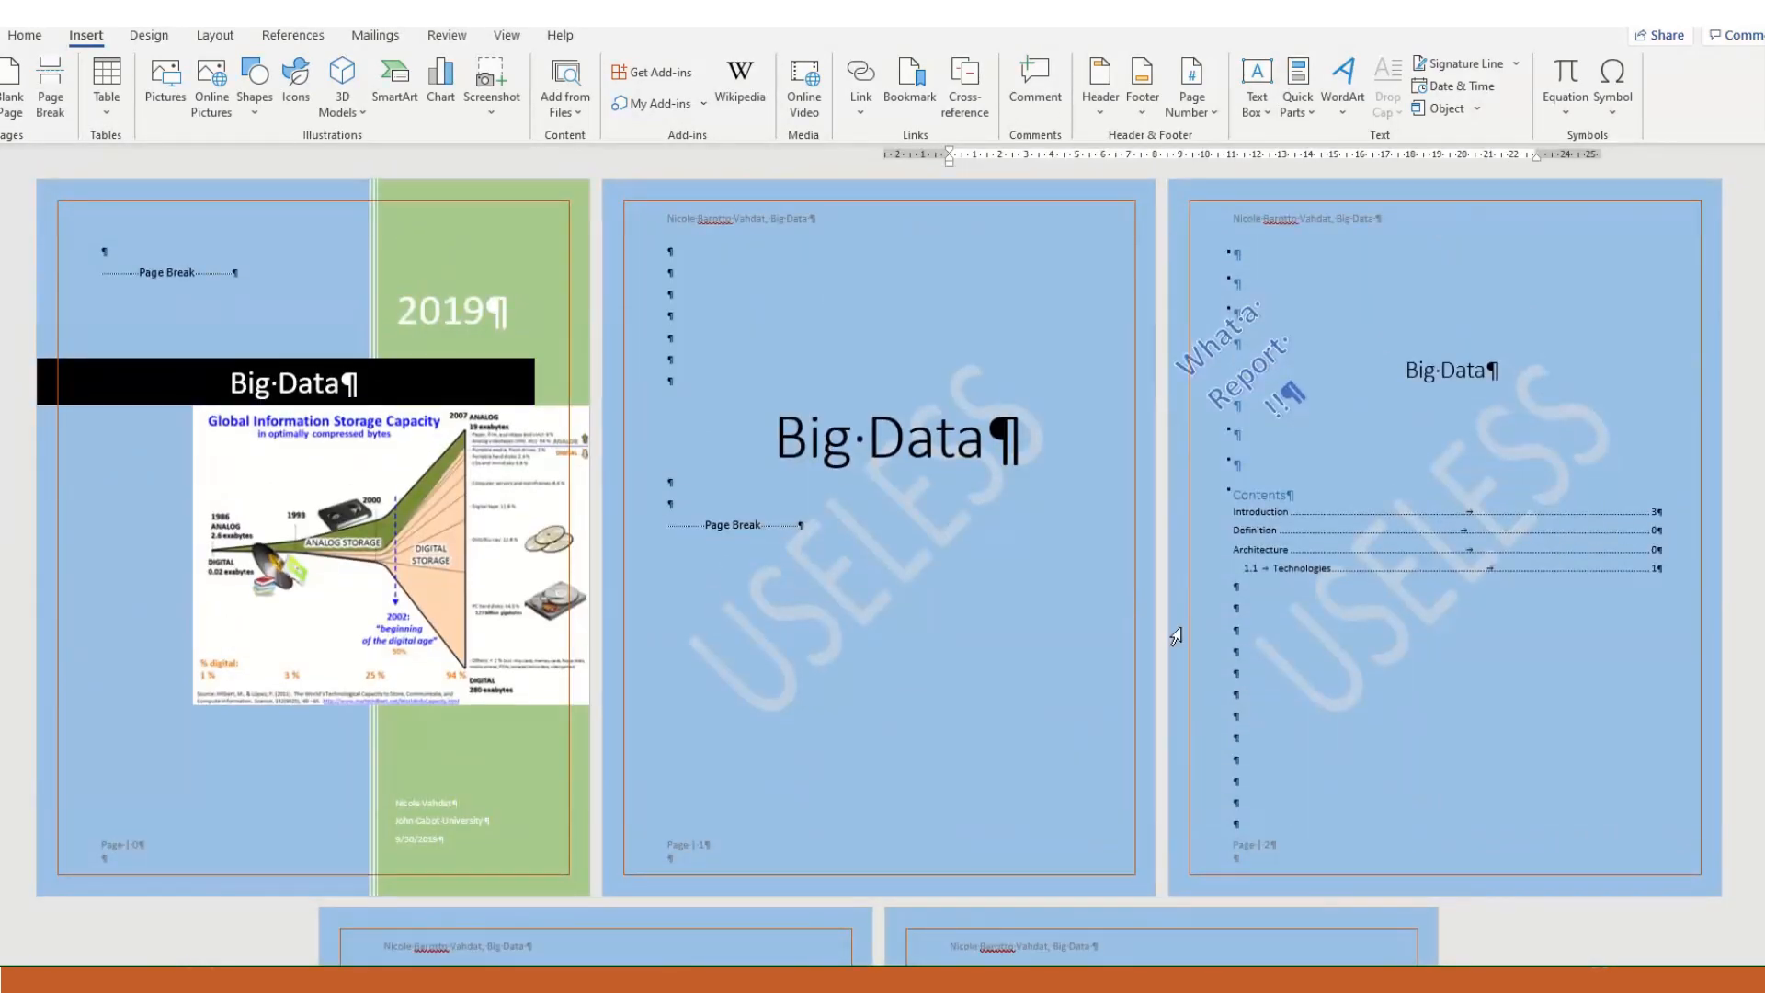
left_click(1360, 529)
left_click(1339, 462)
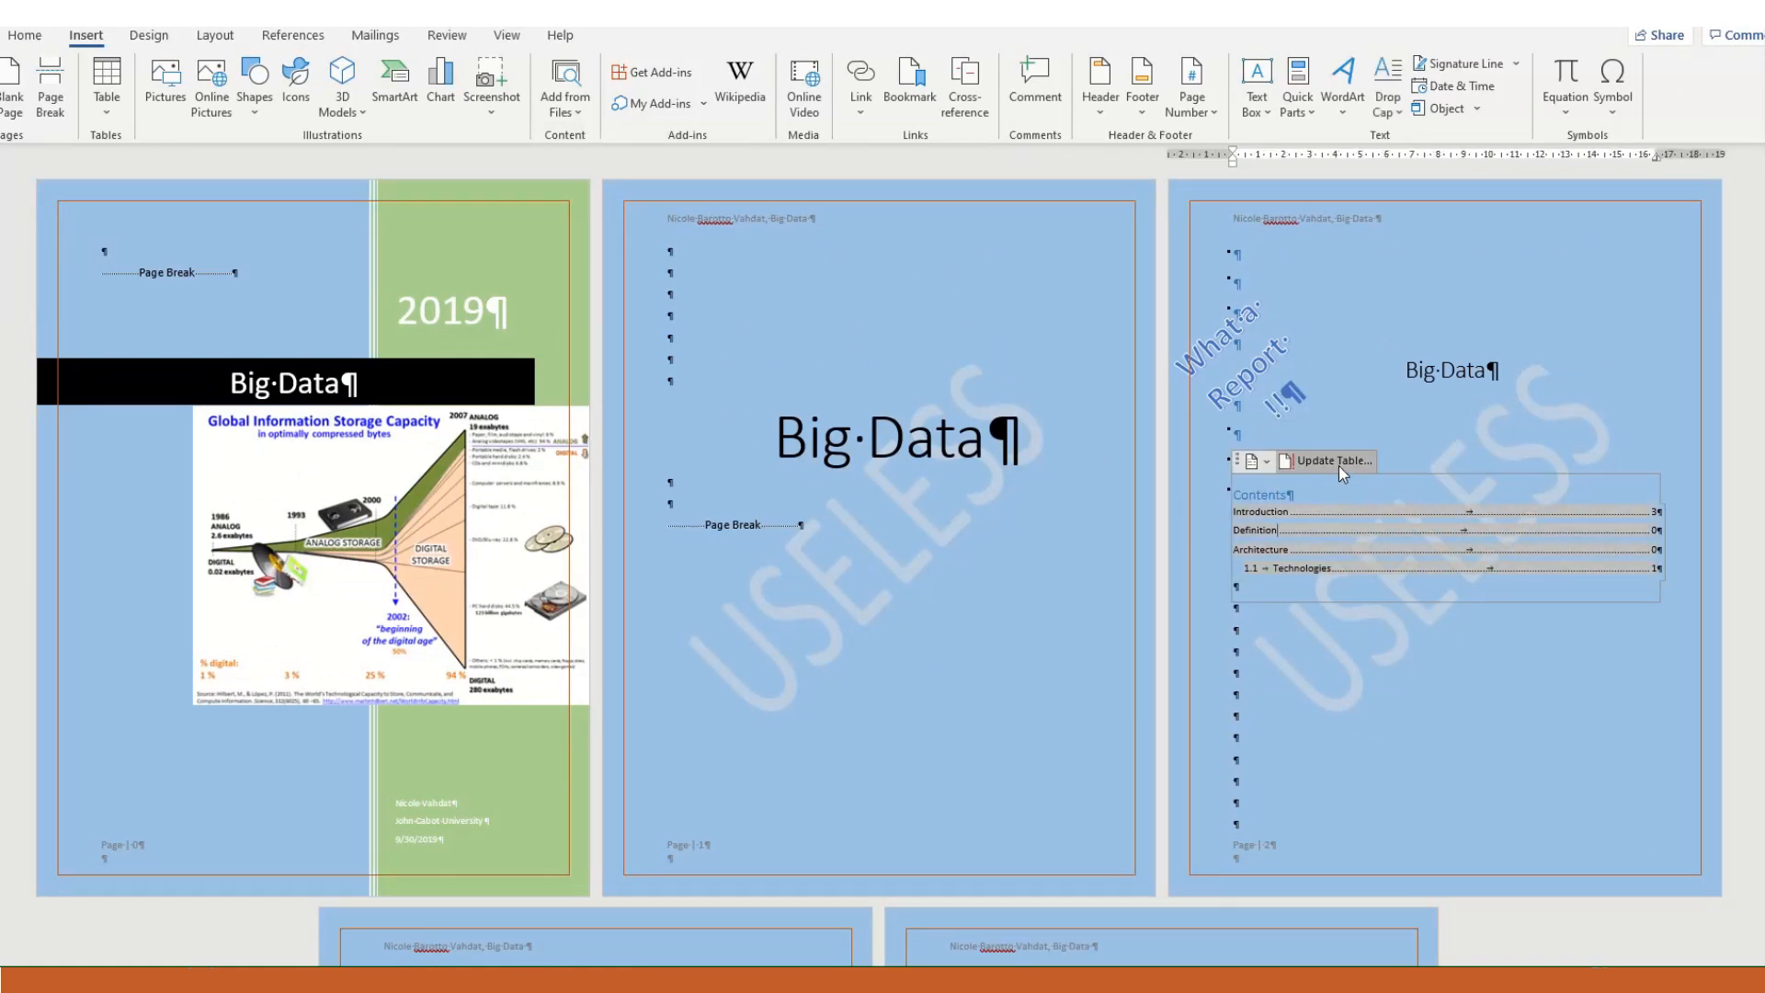
left_click(864, 502)
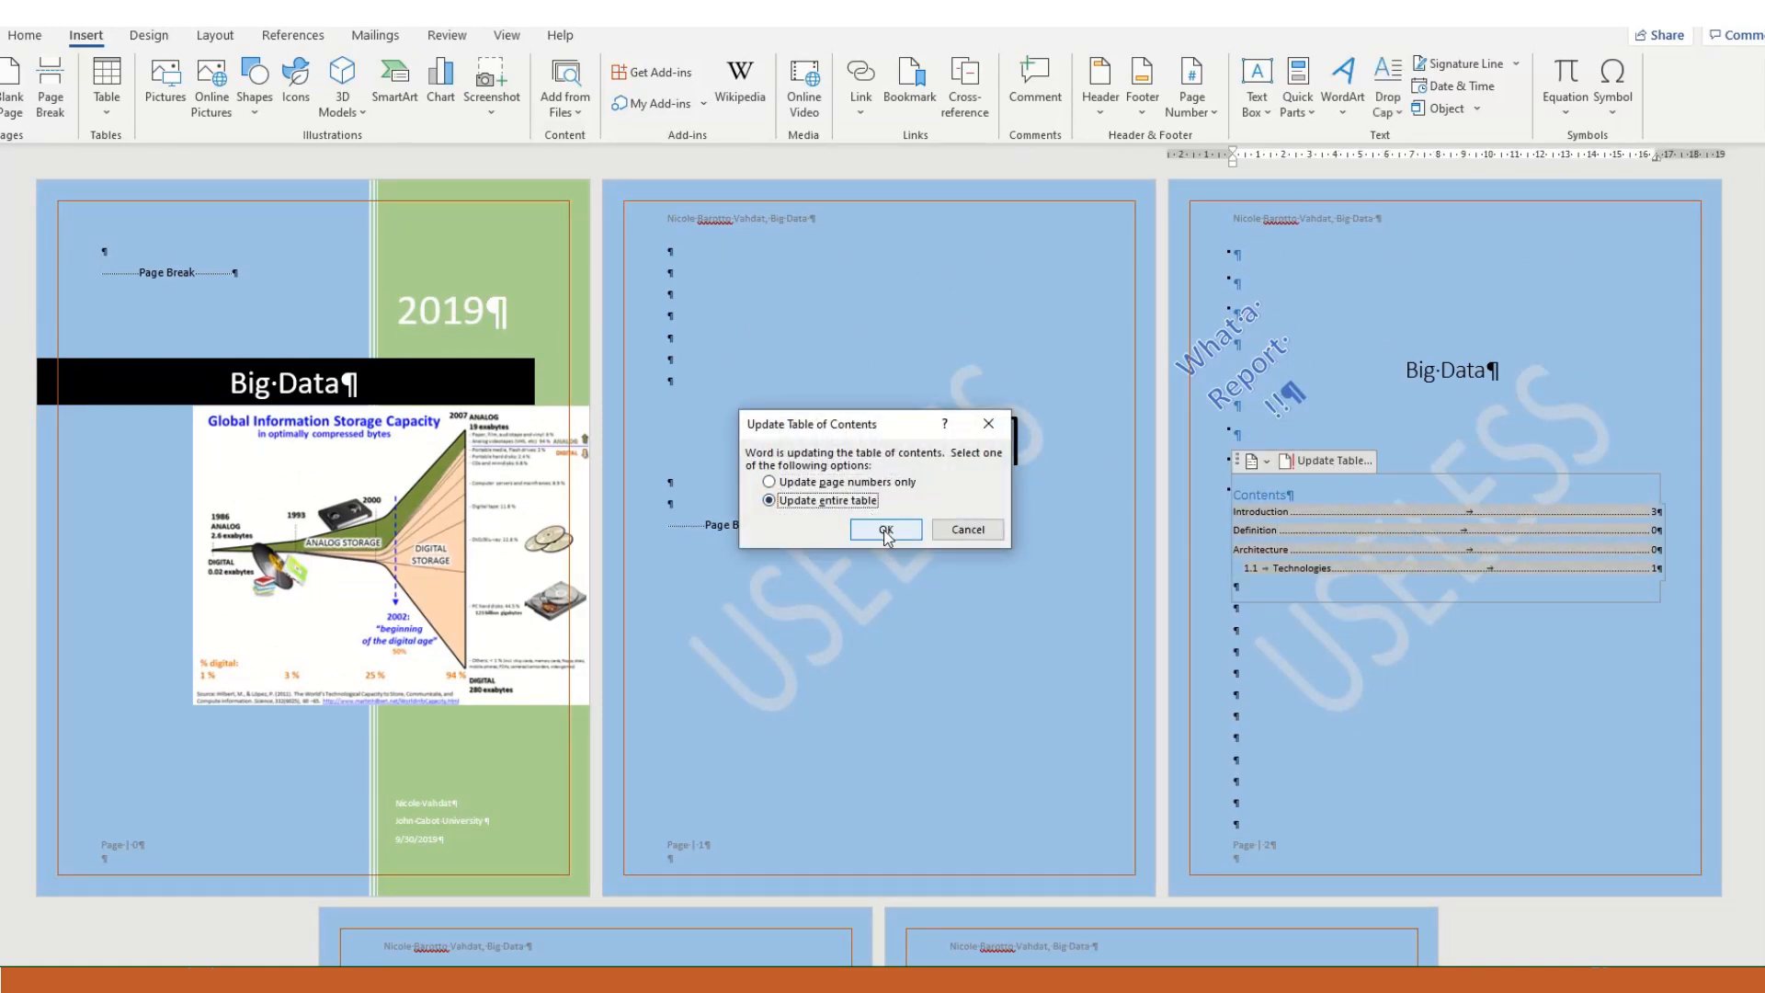
left_click(875, 526)
left_click(1493, 704)
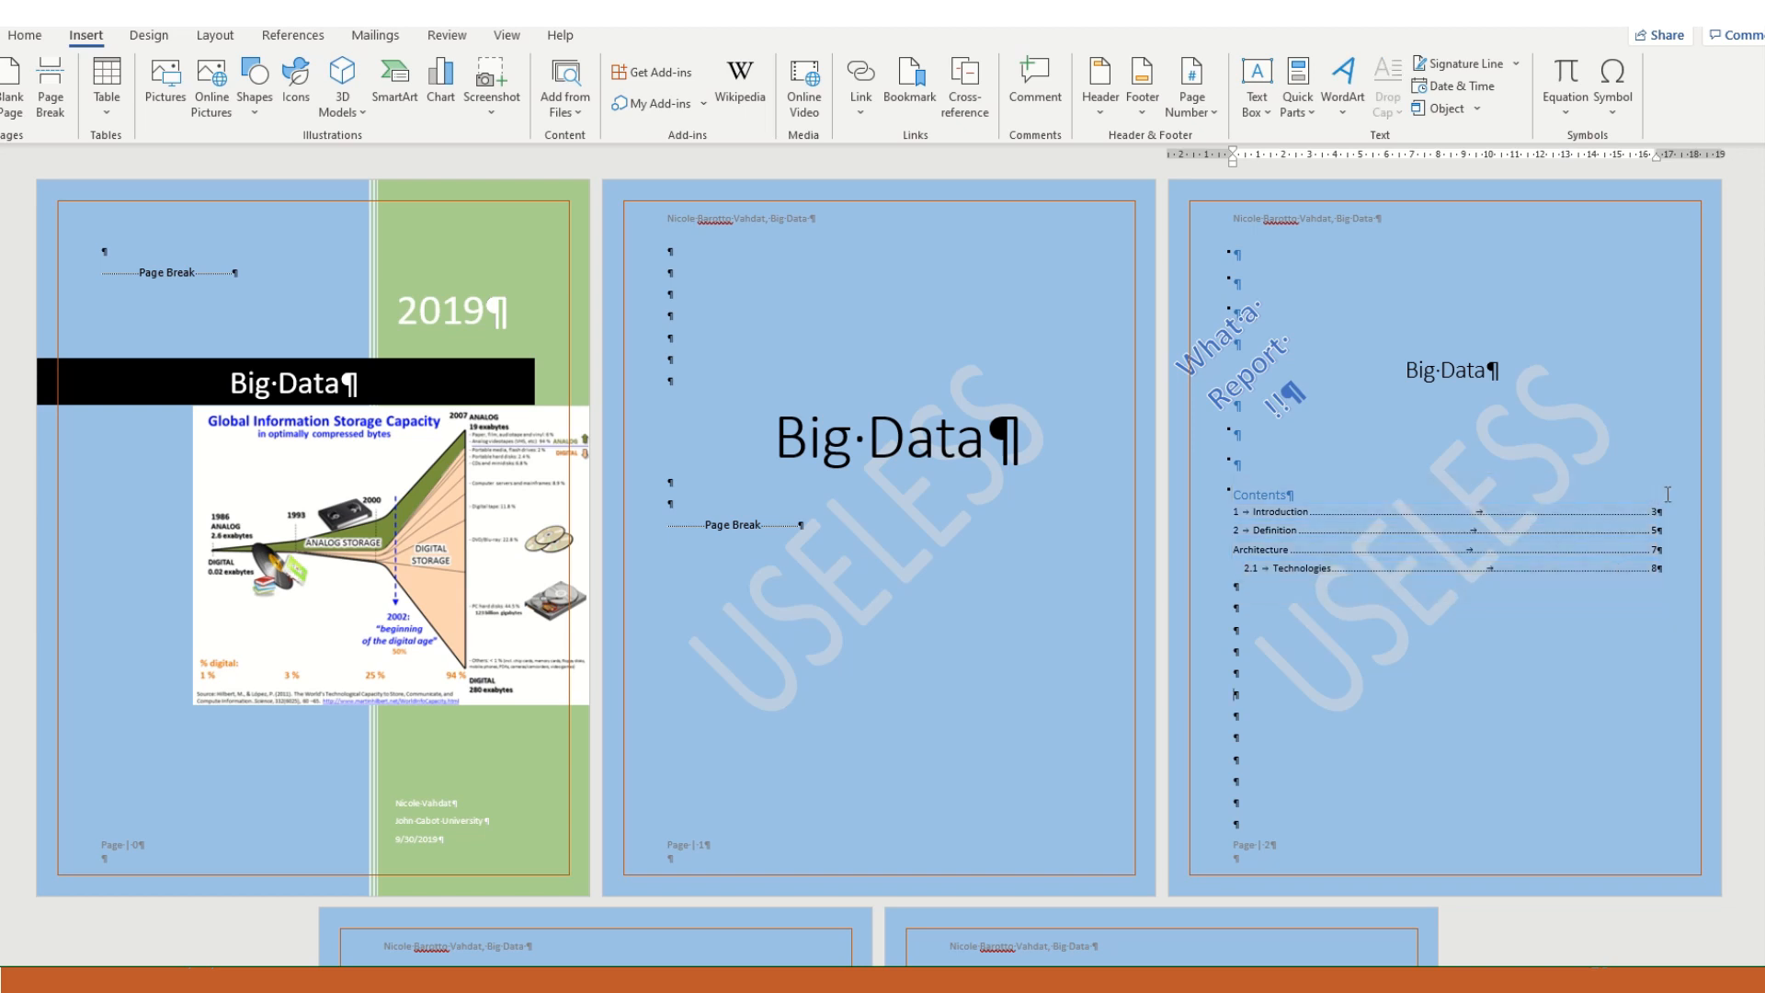
left_click(1648, 652)
scroll(1181, 881, "up", 4)
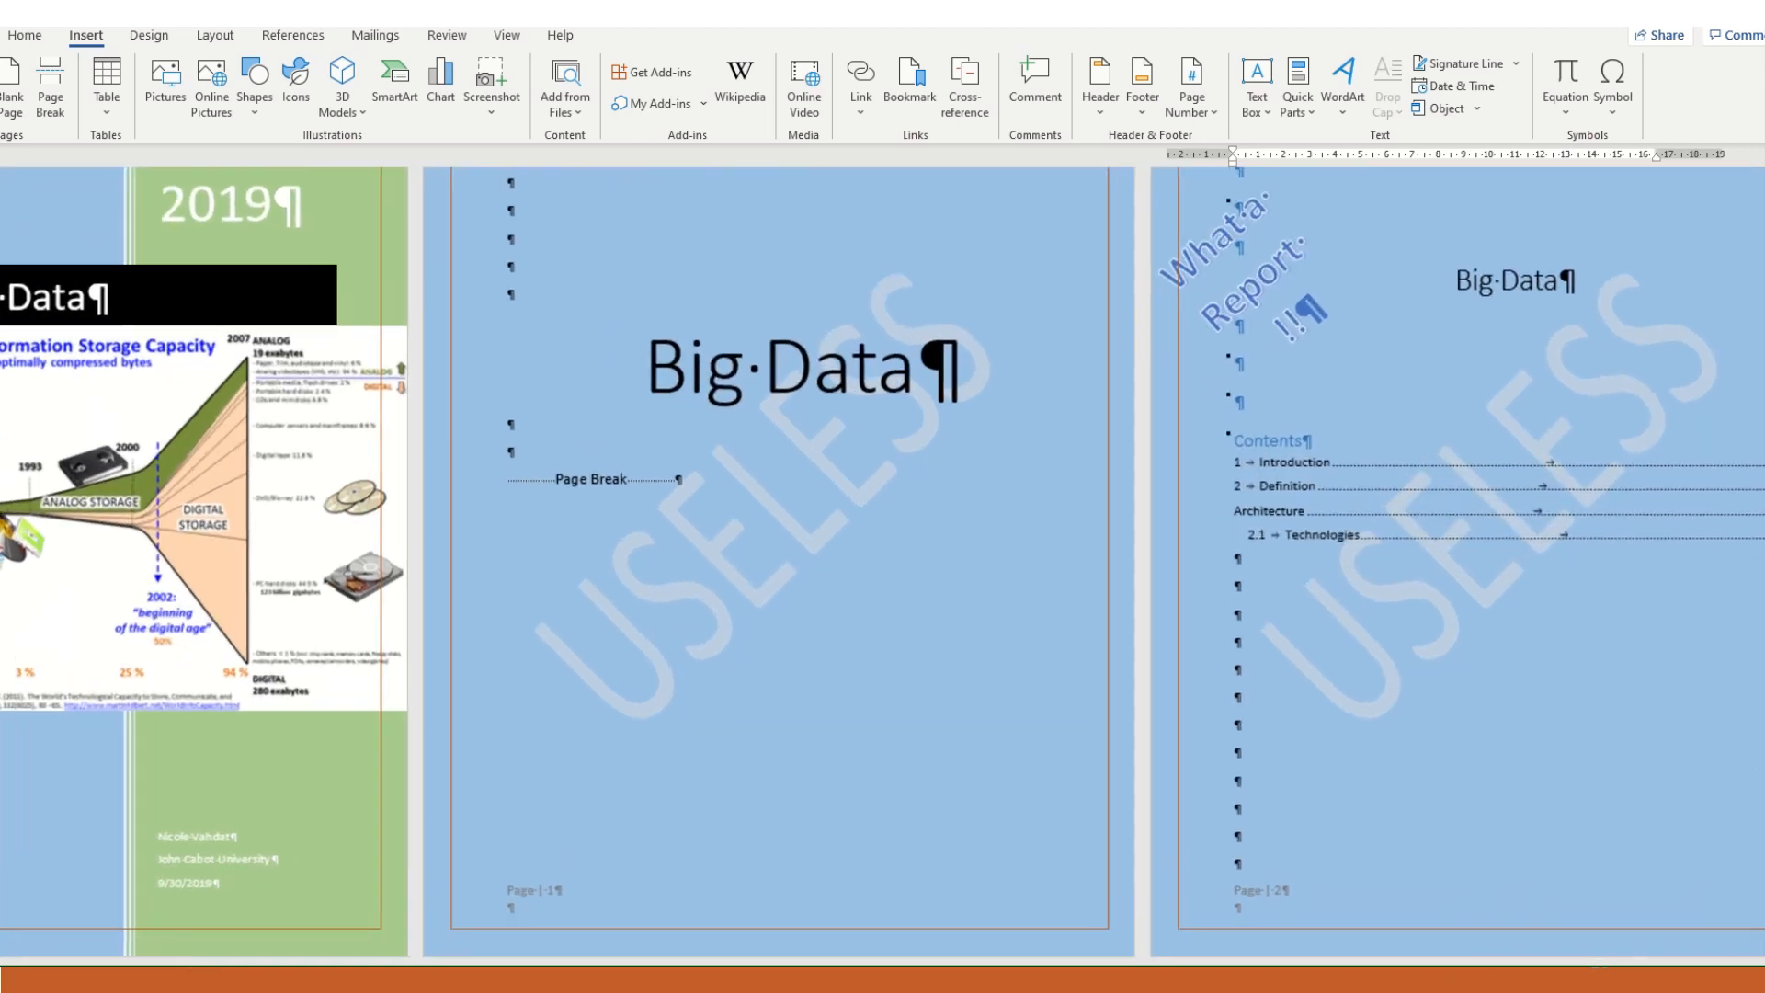